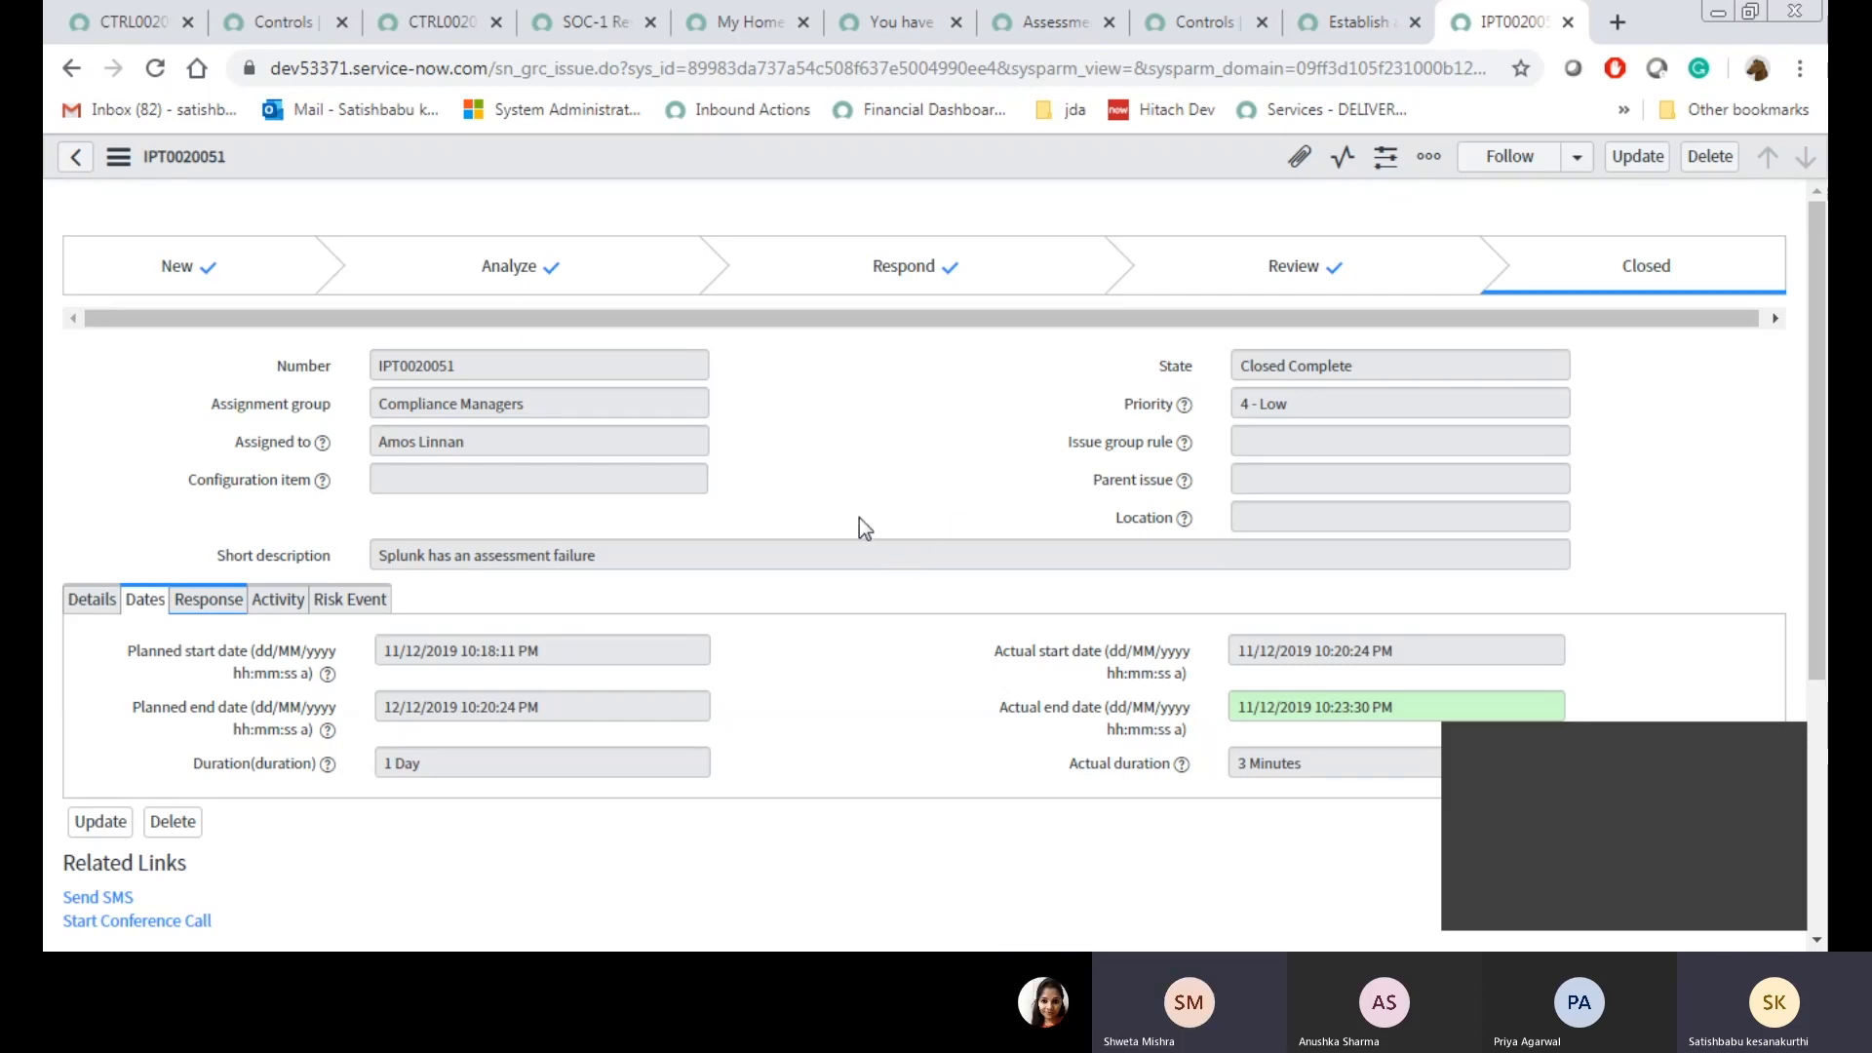
Review the closed issue's response and explanation alongside the status and attestation details of the record classification scheme control
{"action": "left_click", "coordinate": [203, 600]}
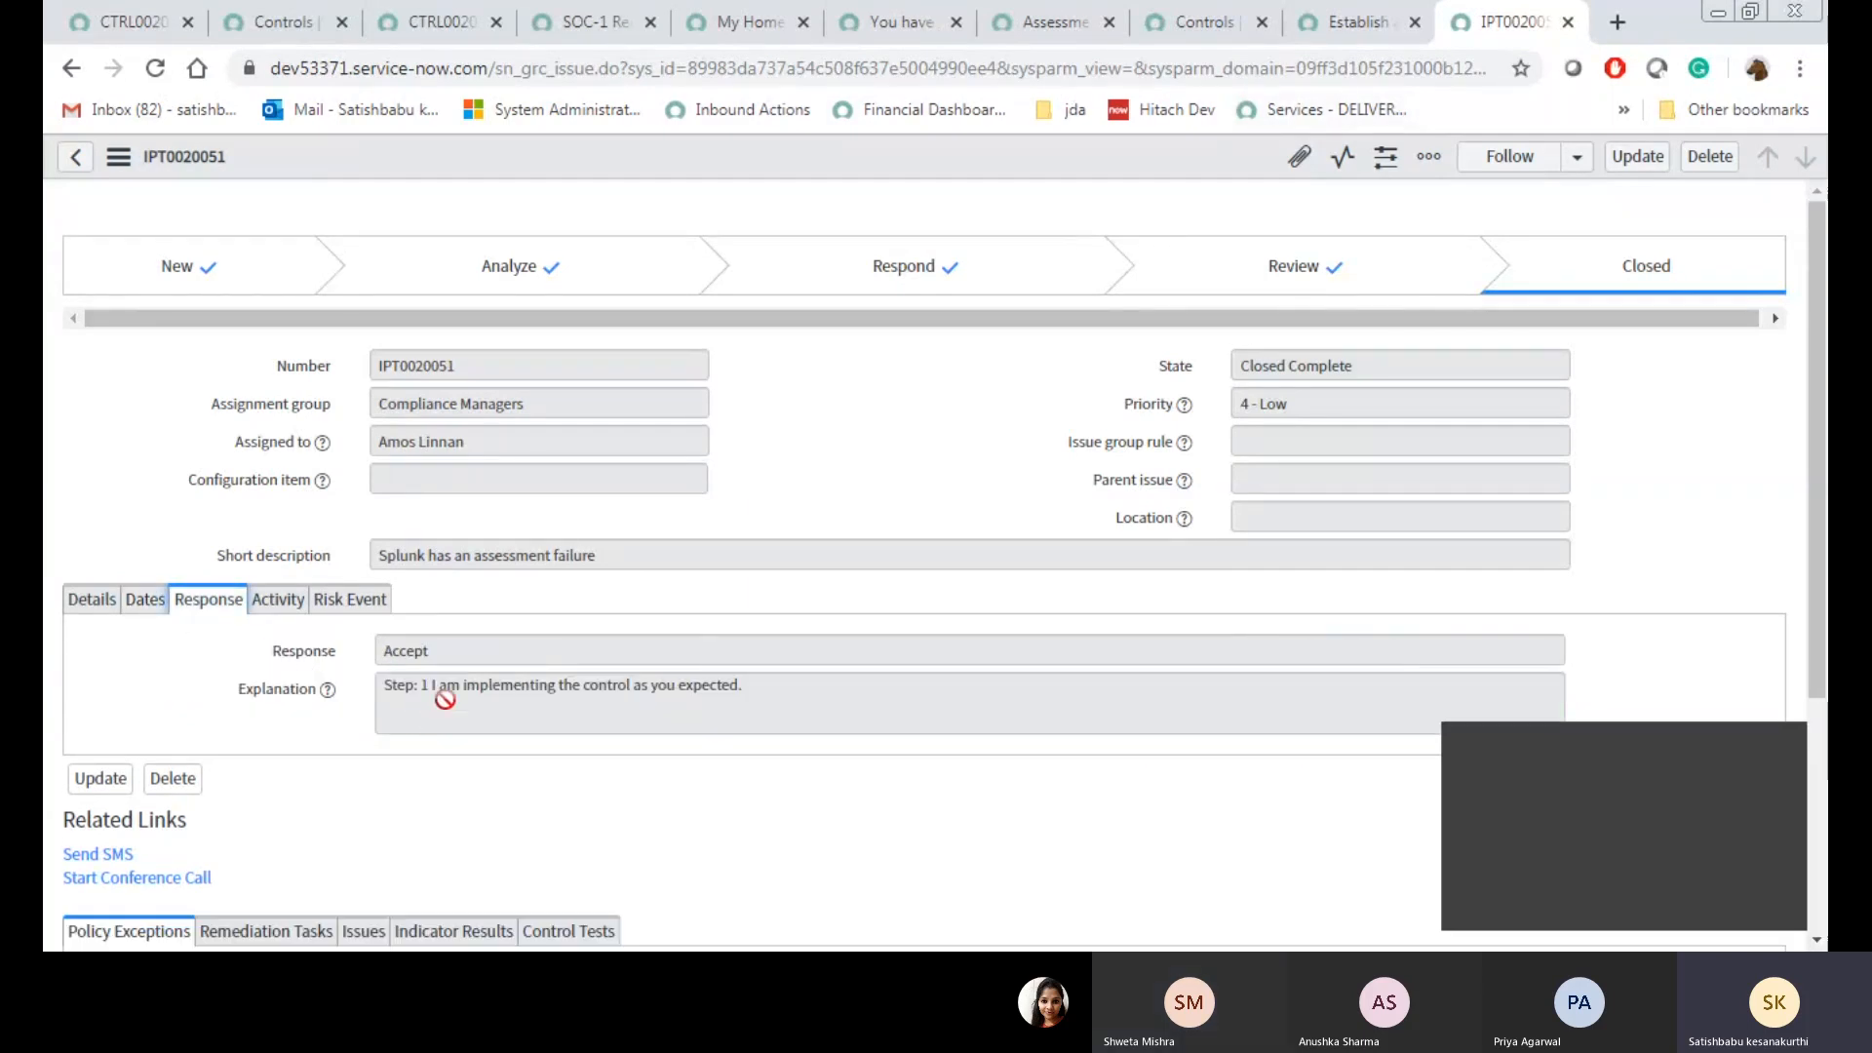
{"action": "left_click", "coordinate": [1361, 13]}
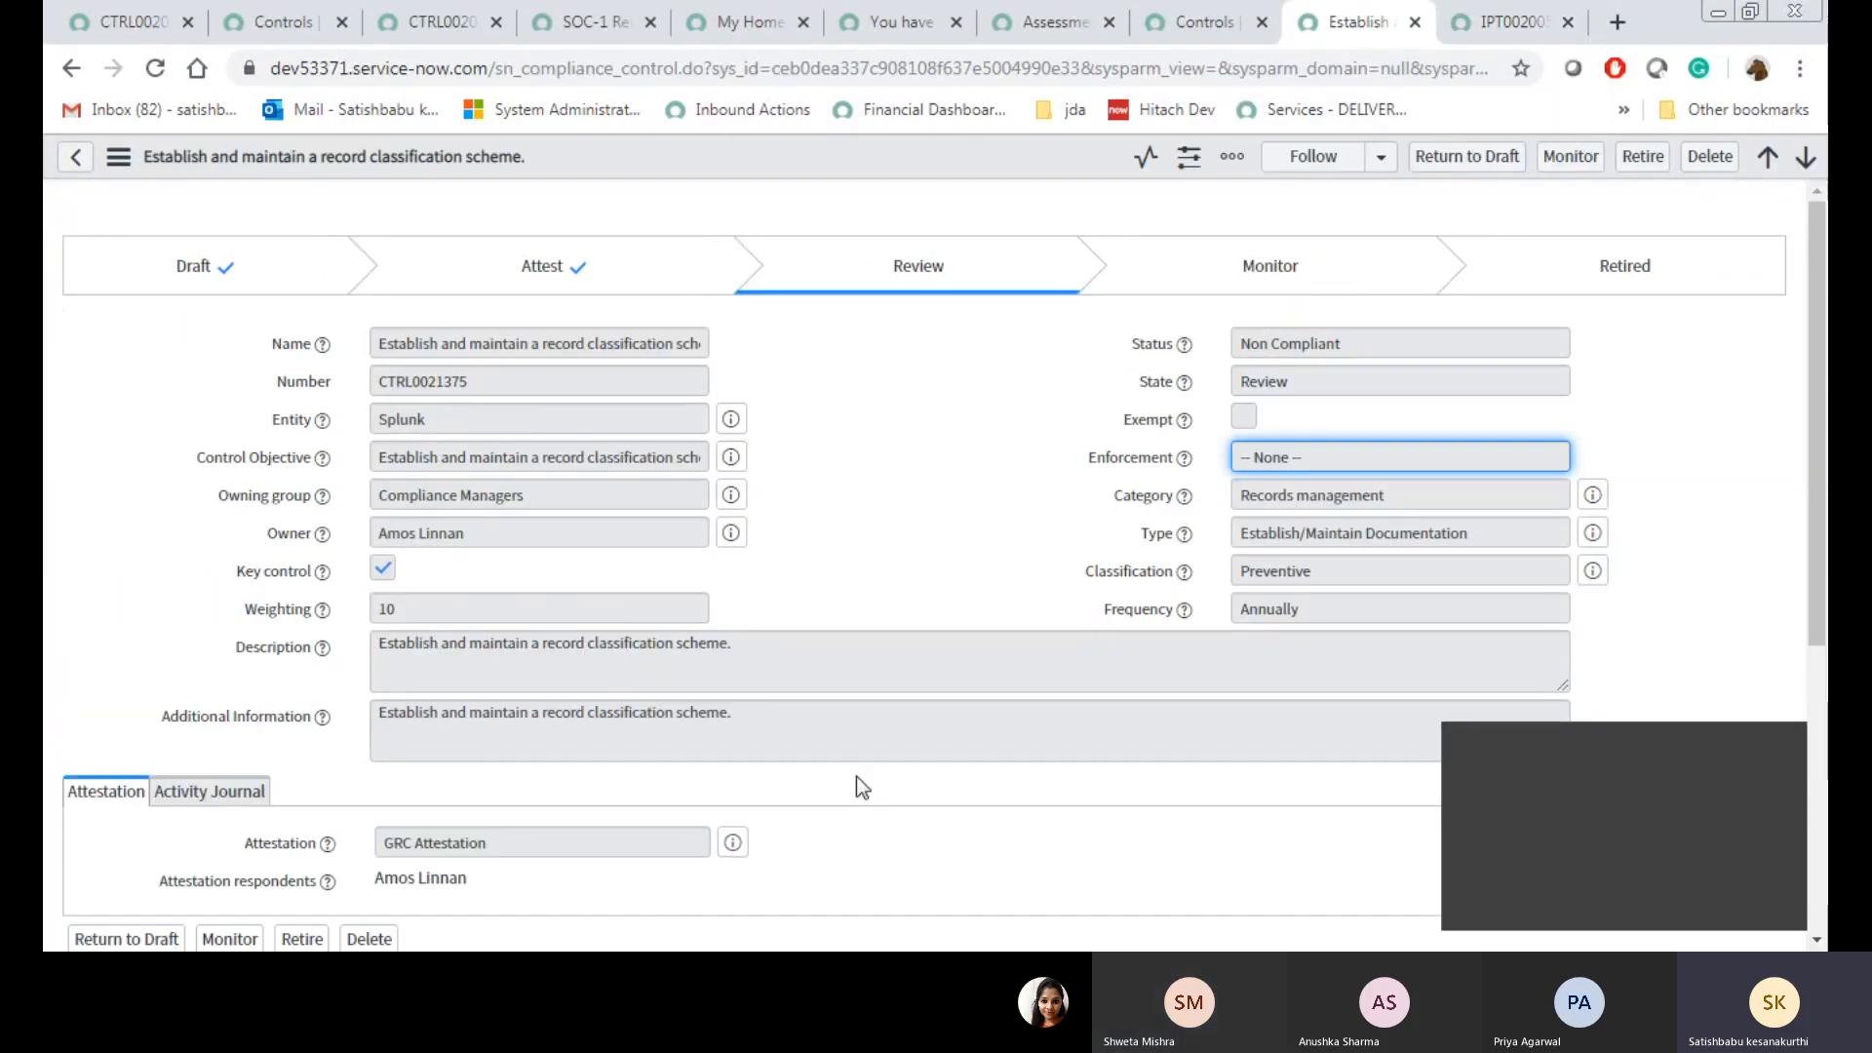
{"action": "left_click", "coordinate": [1506, 18]}
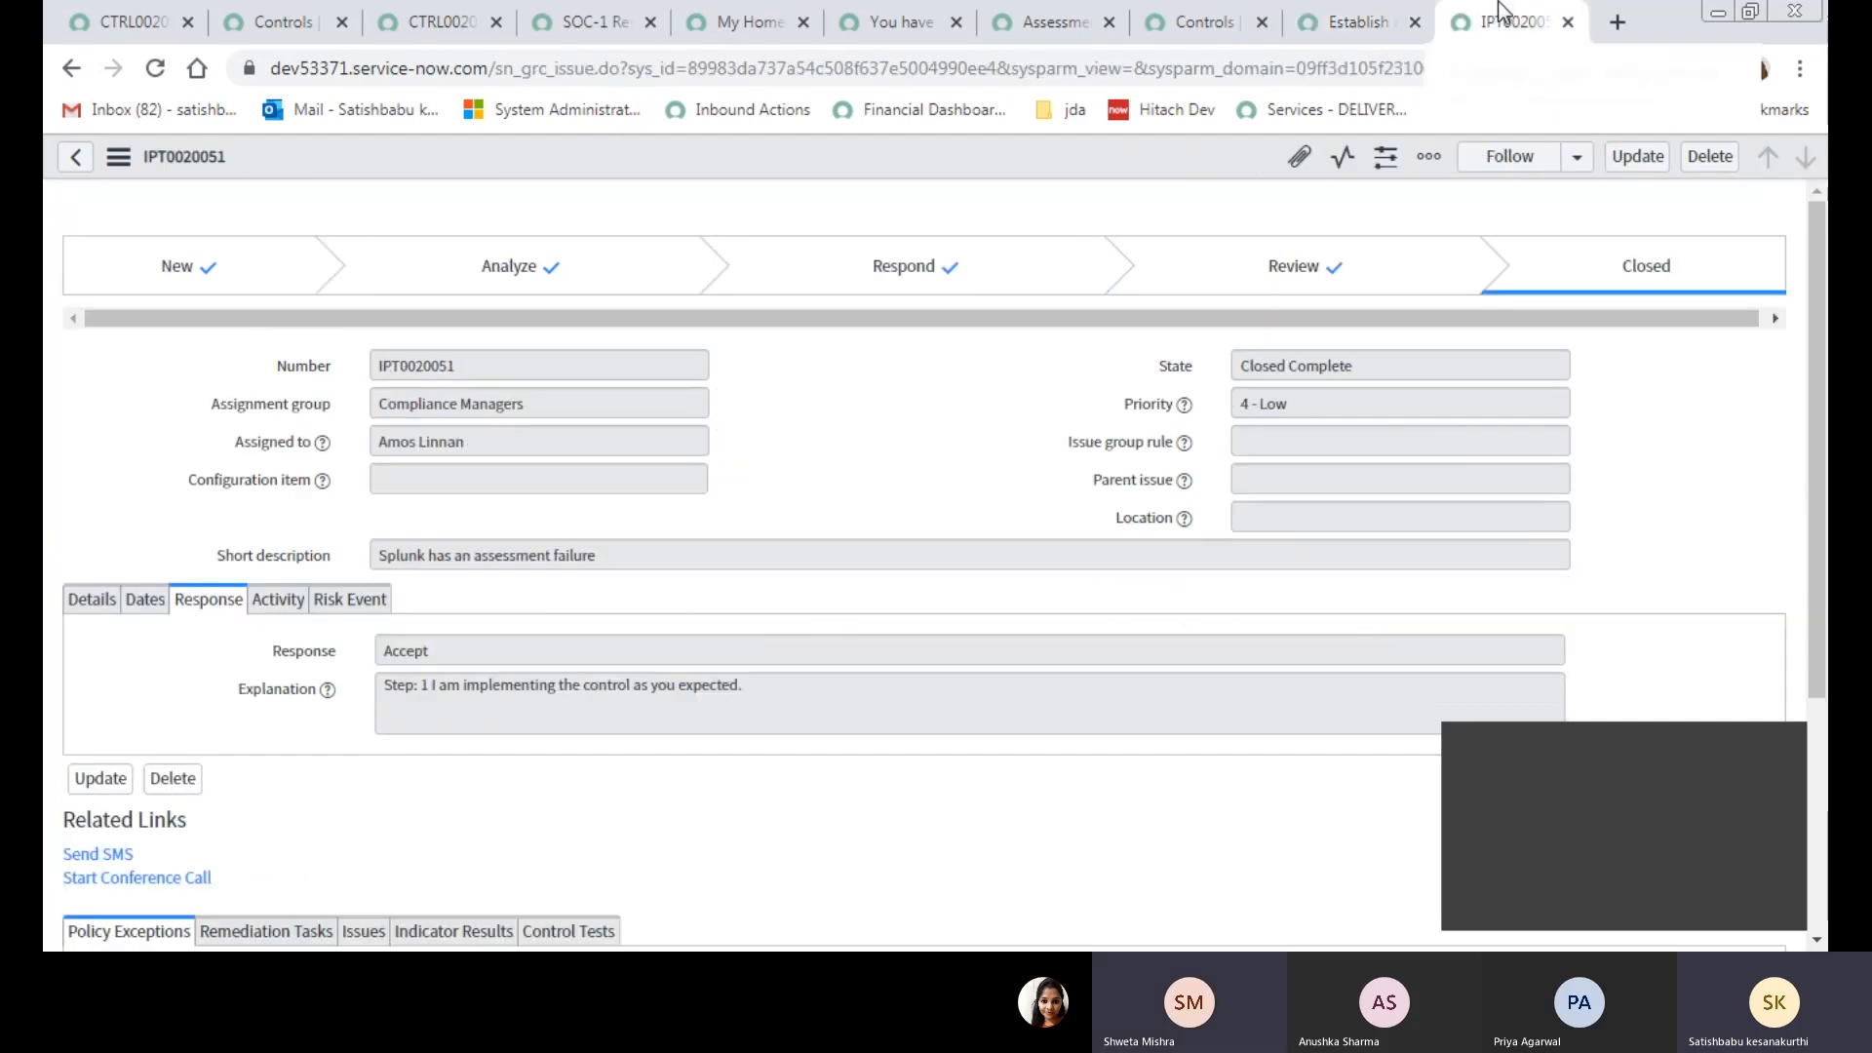
{"action": "left_click", "coordinate": [1306, 17]}
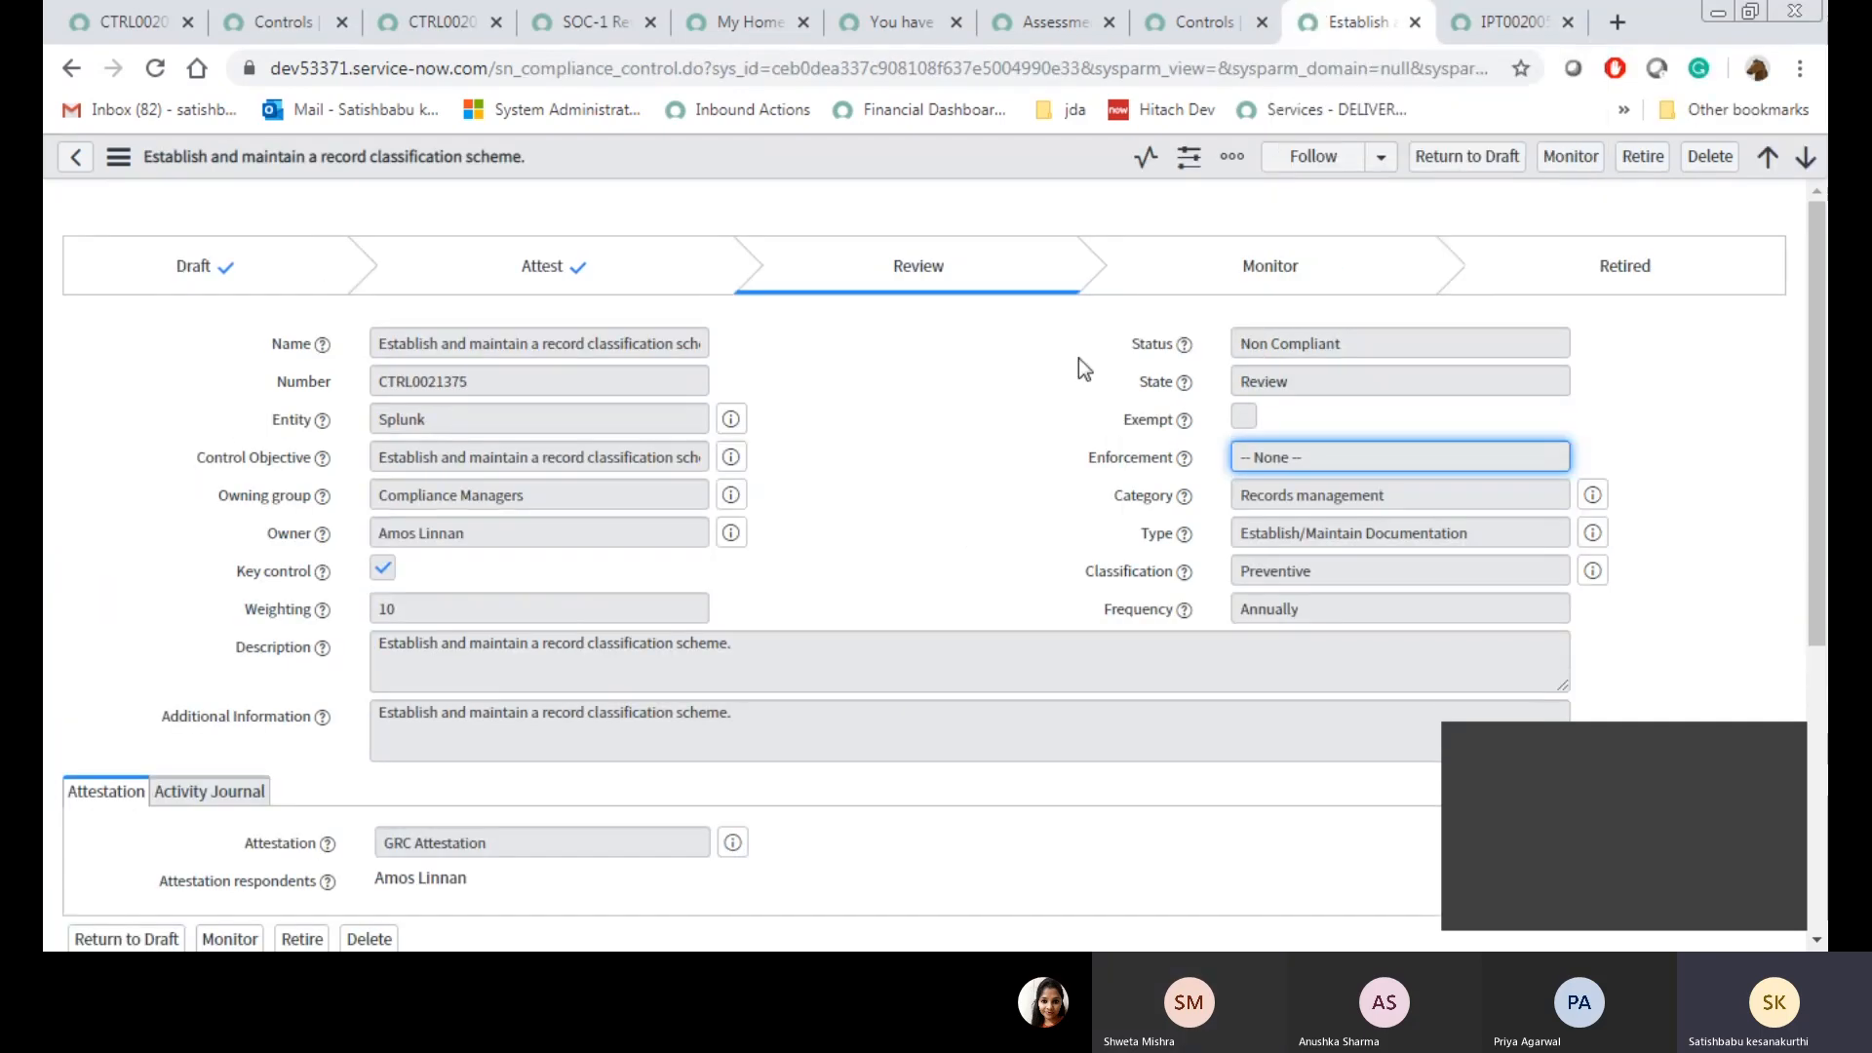
{"action": "left_click", "coordinate": [1506, 18]}
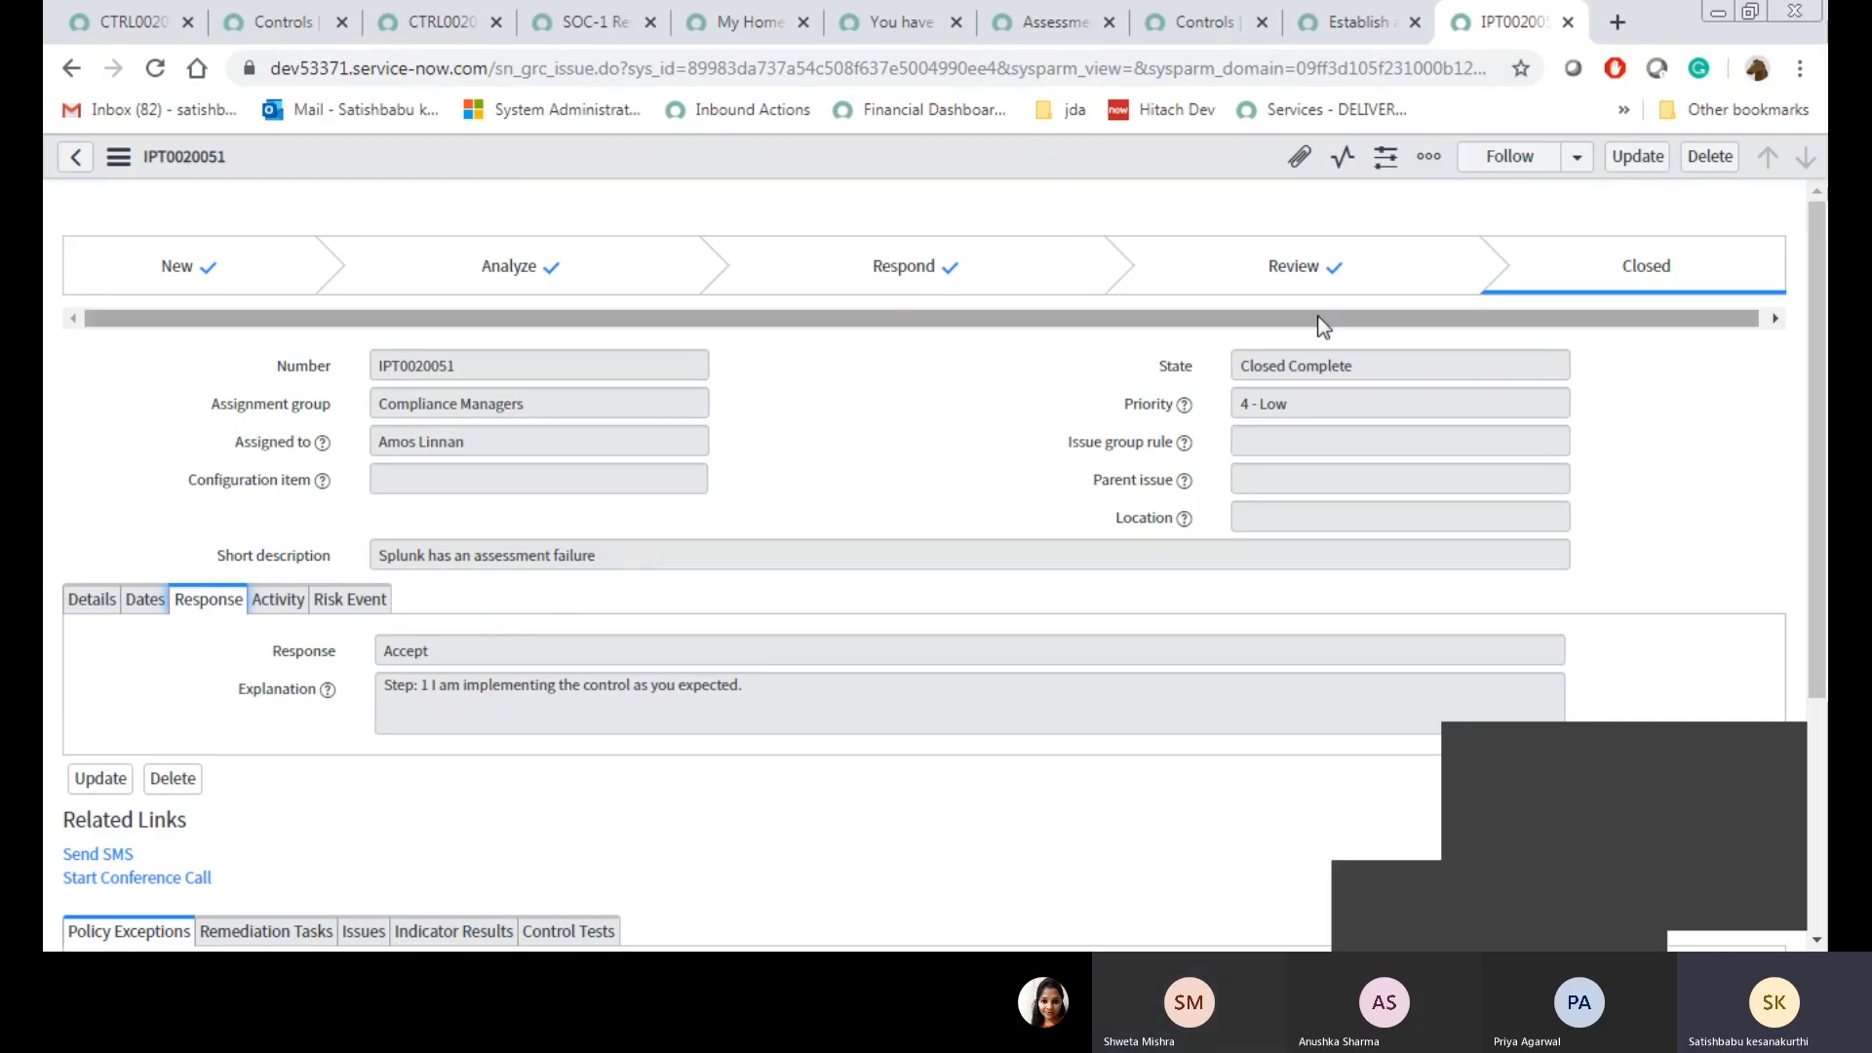
{"action": "left_click", "coordinate": [1333, 11]}
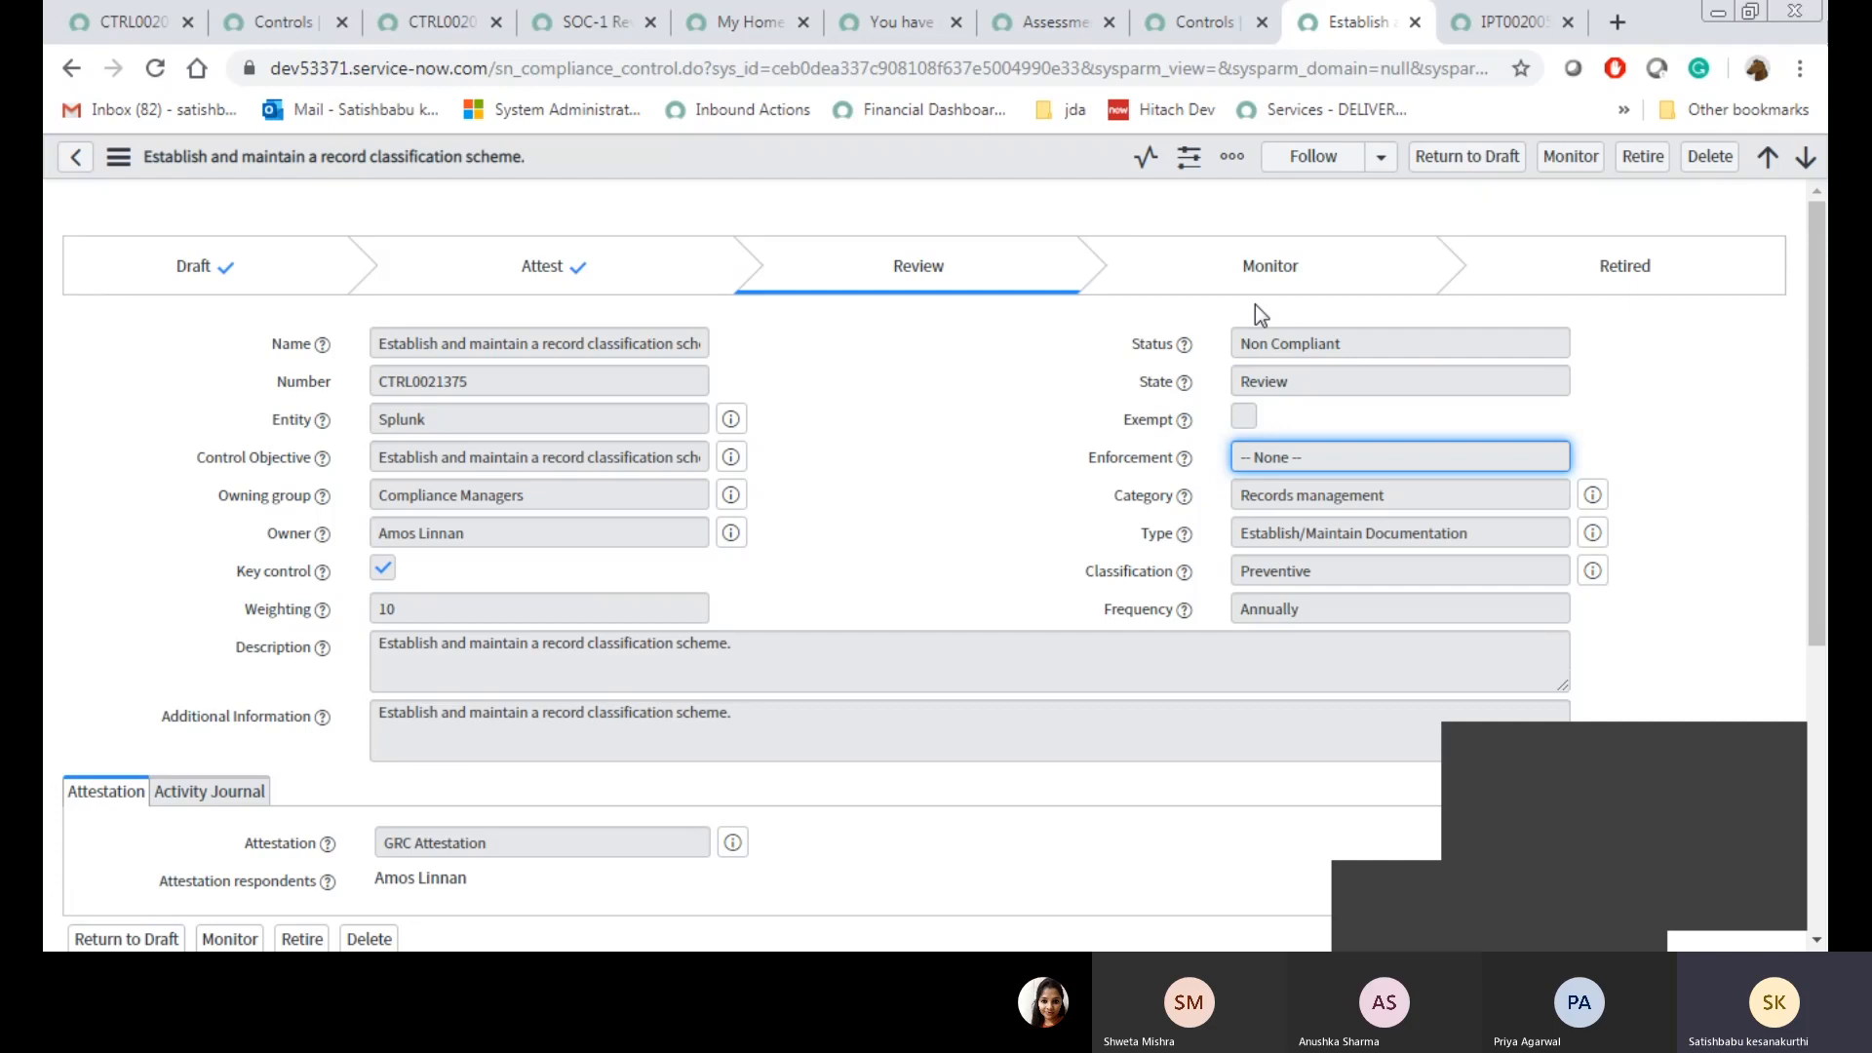
{"action": "left_click", "coordinate": [1481, 12]}
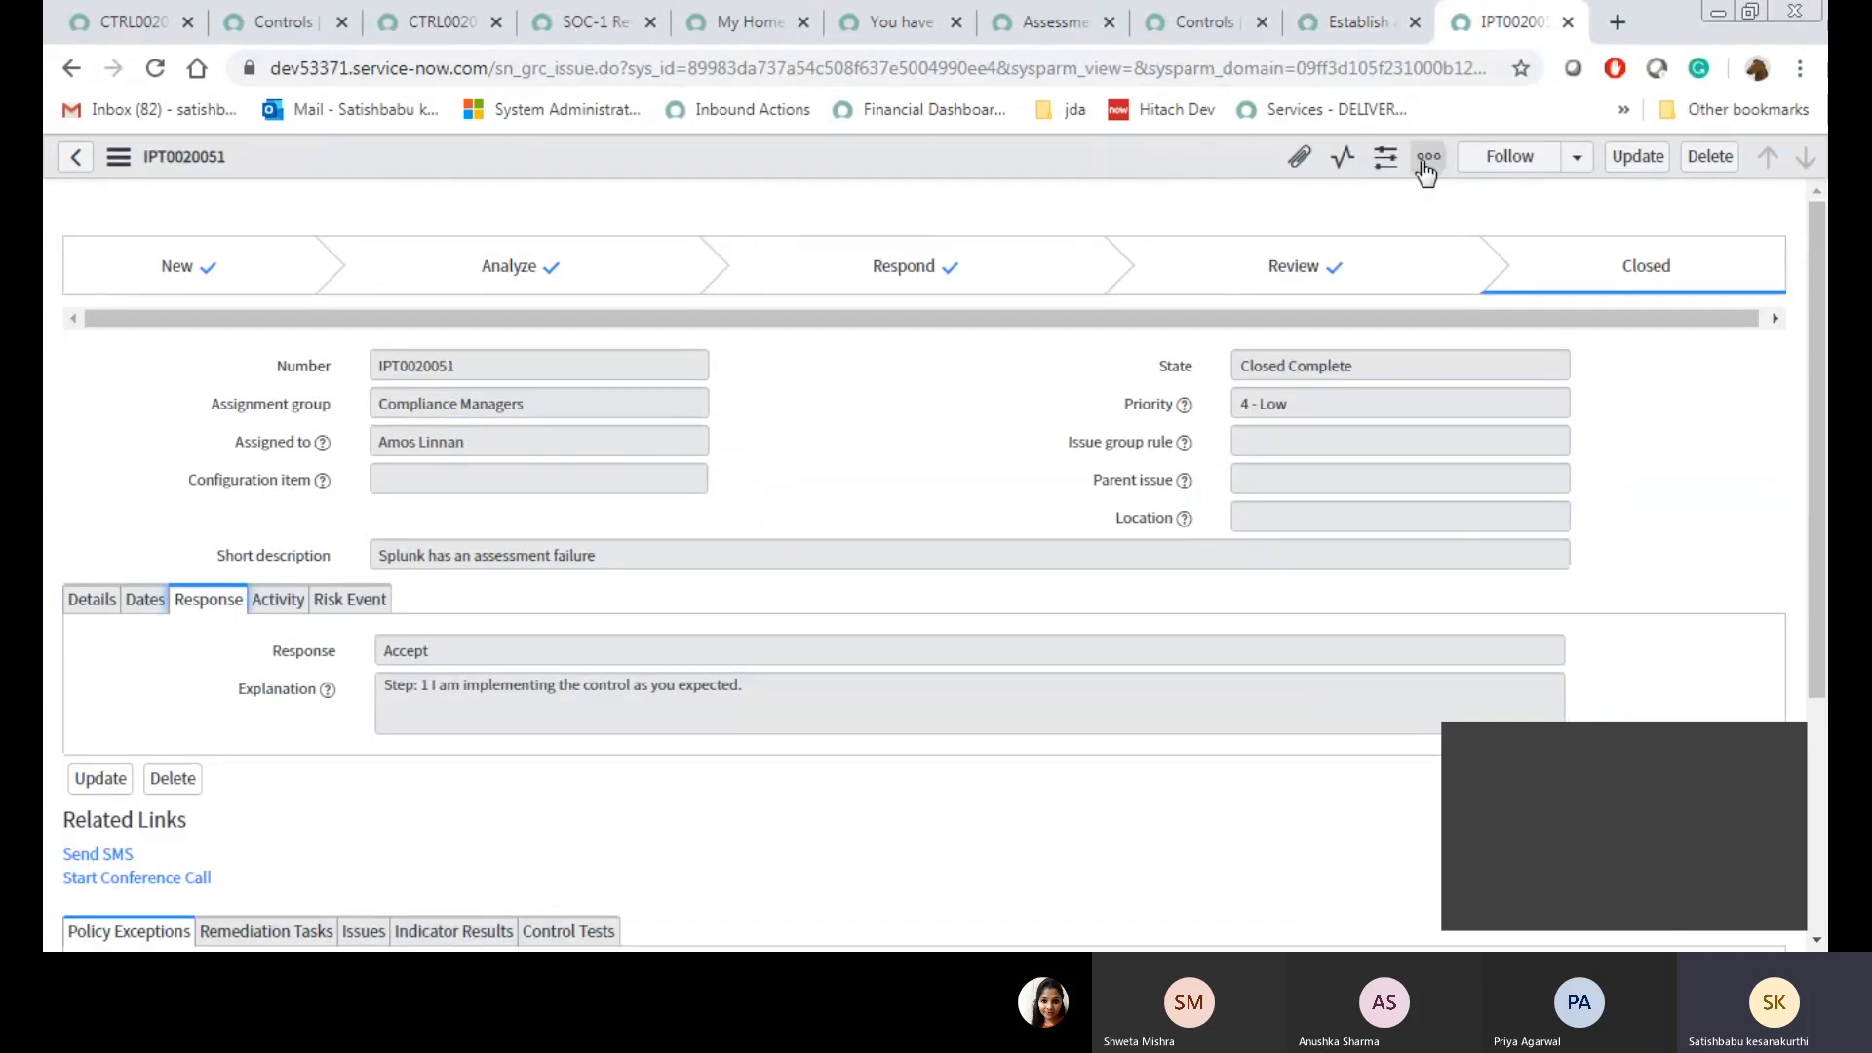
{"action": "left_click", "coordinate": [1289, 16]}
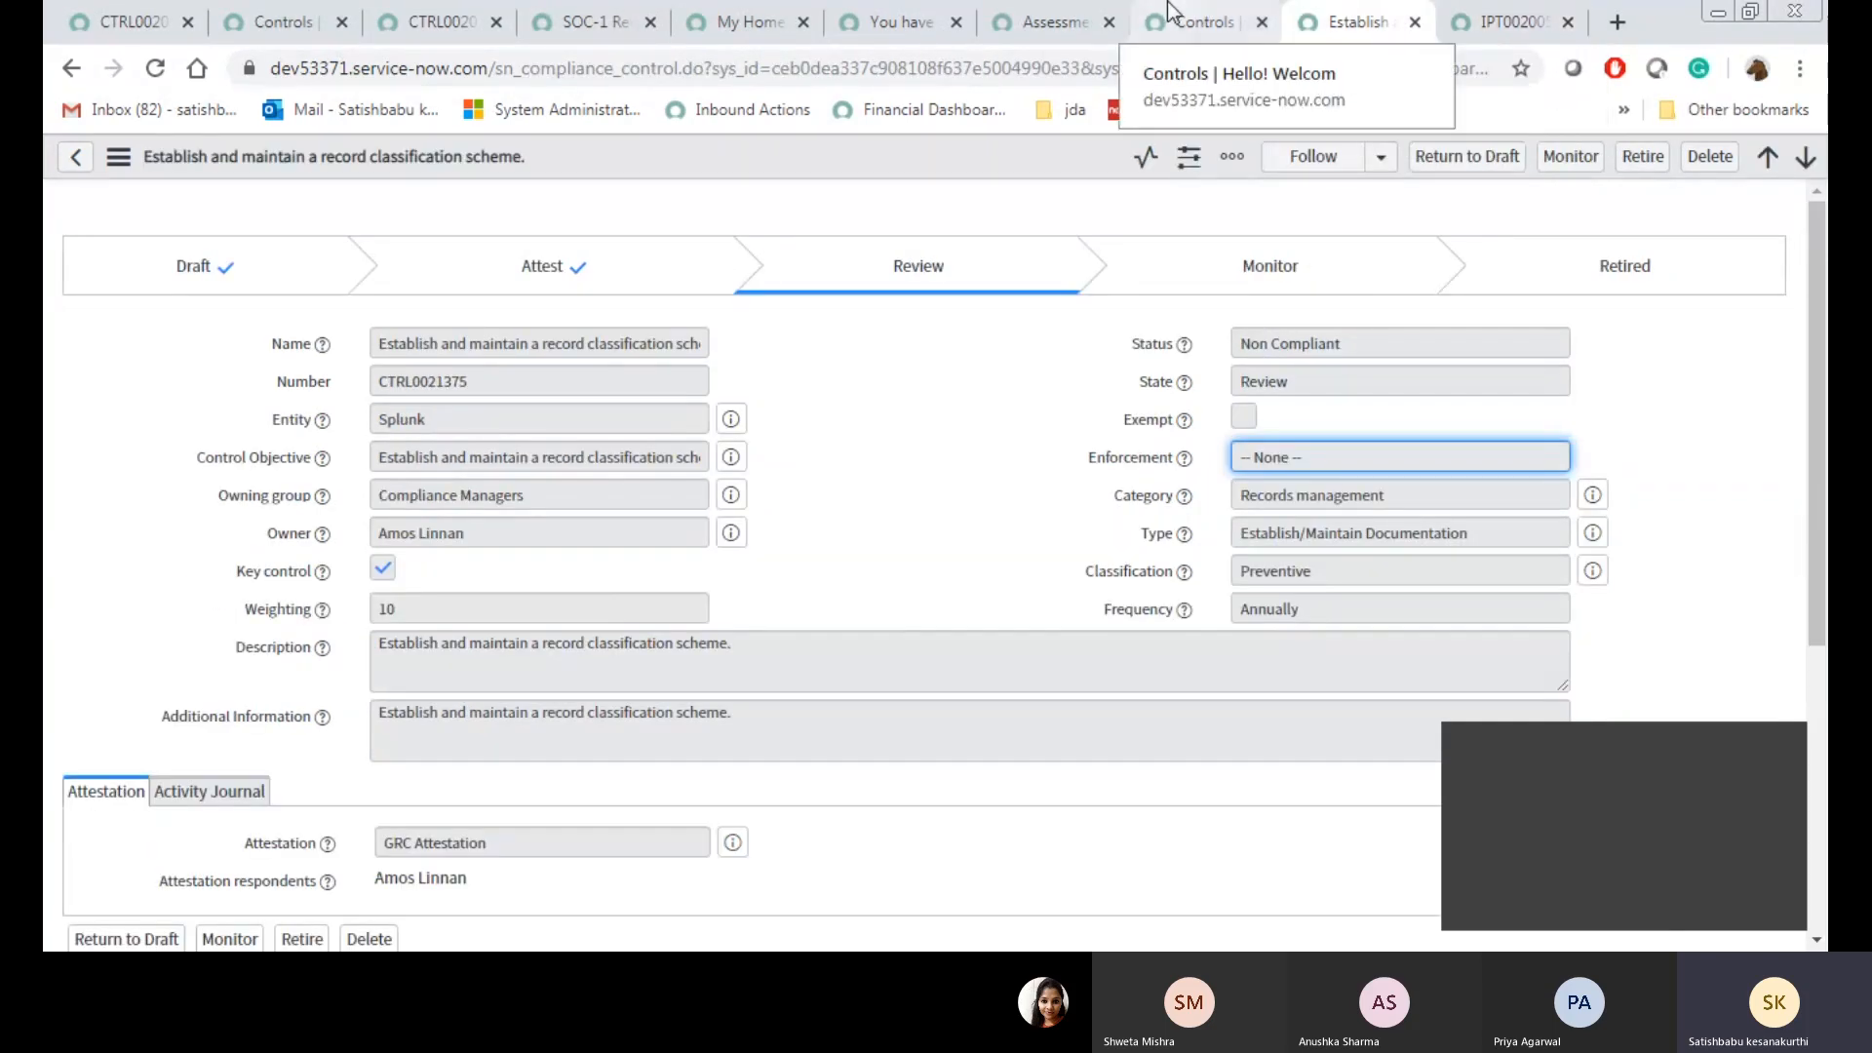
{"action": "left_click", "coordinate": [1170, 12]}
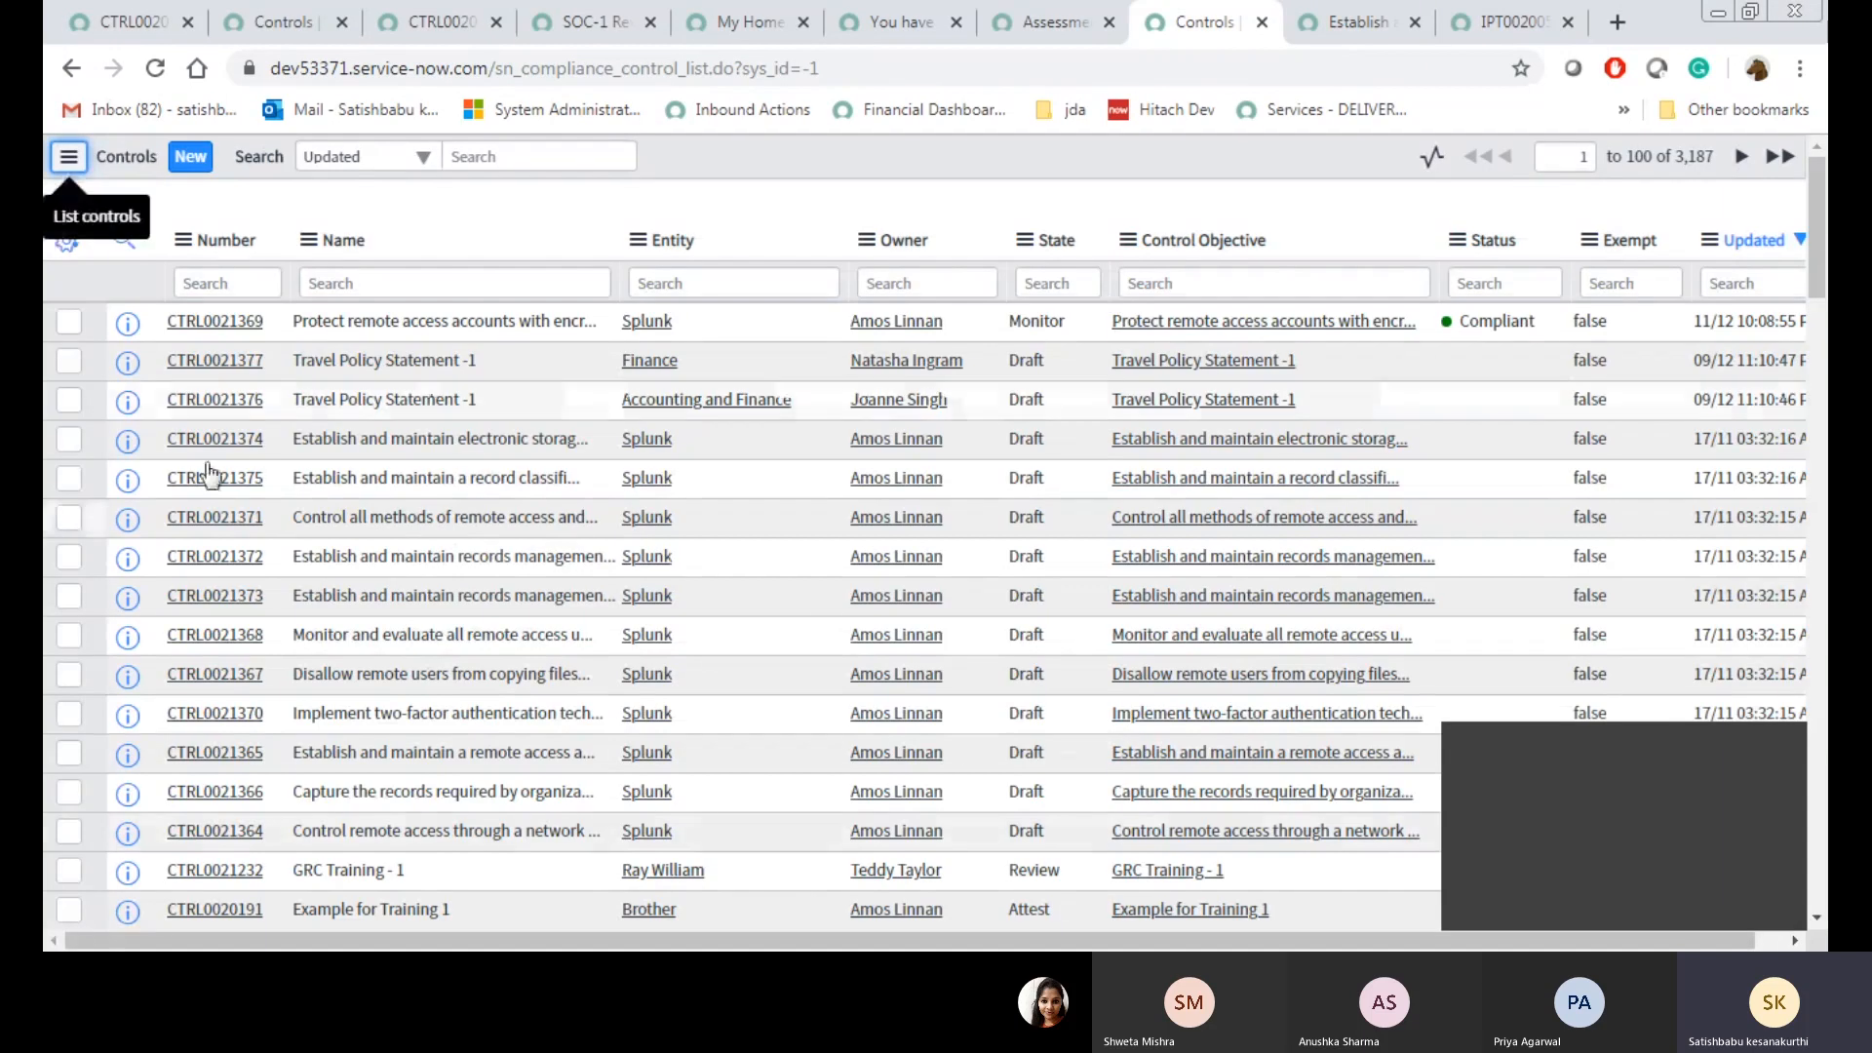
{"action": "left_click", "coordinate": [1534, 14]}
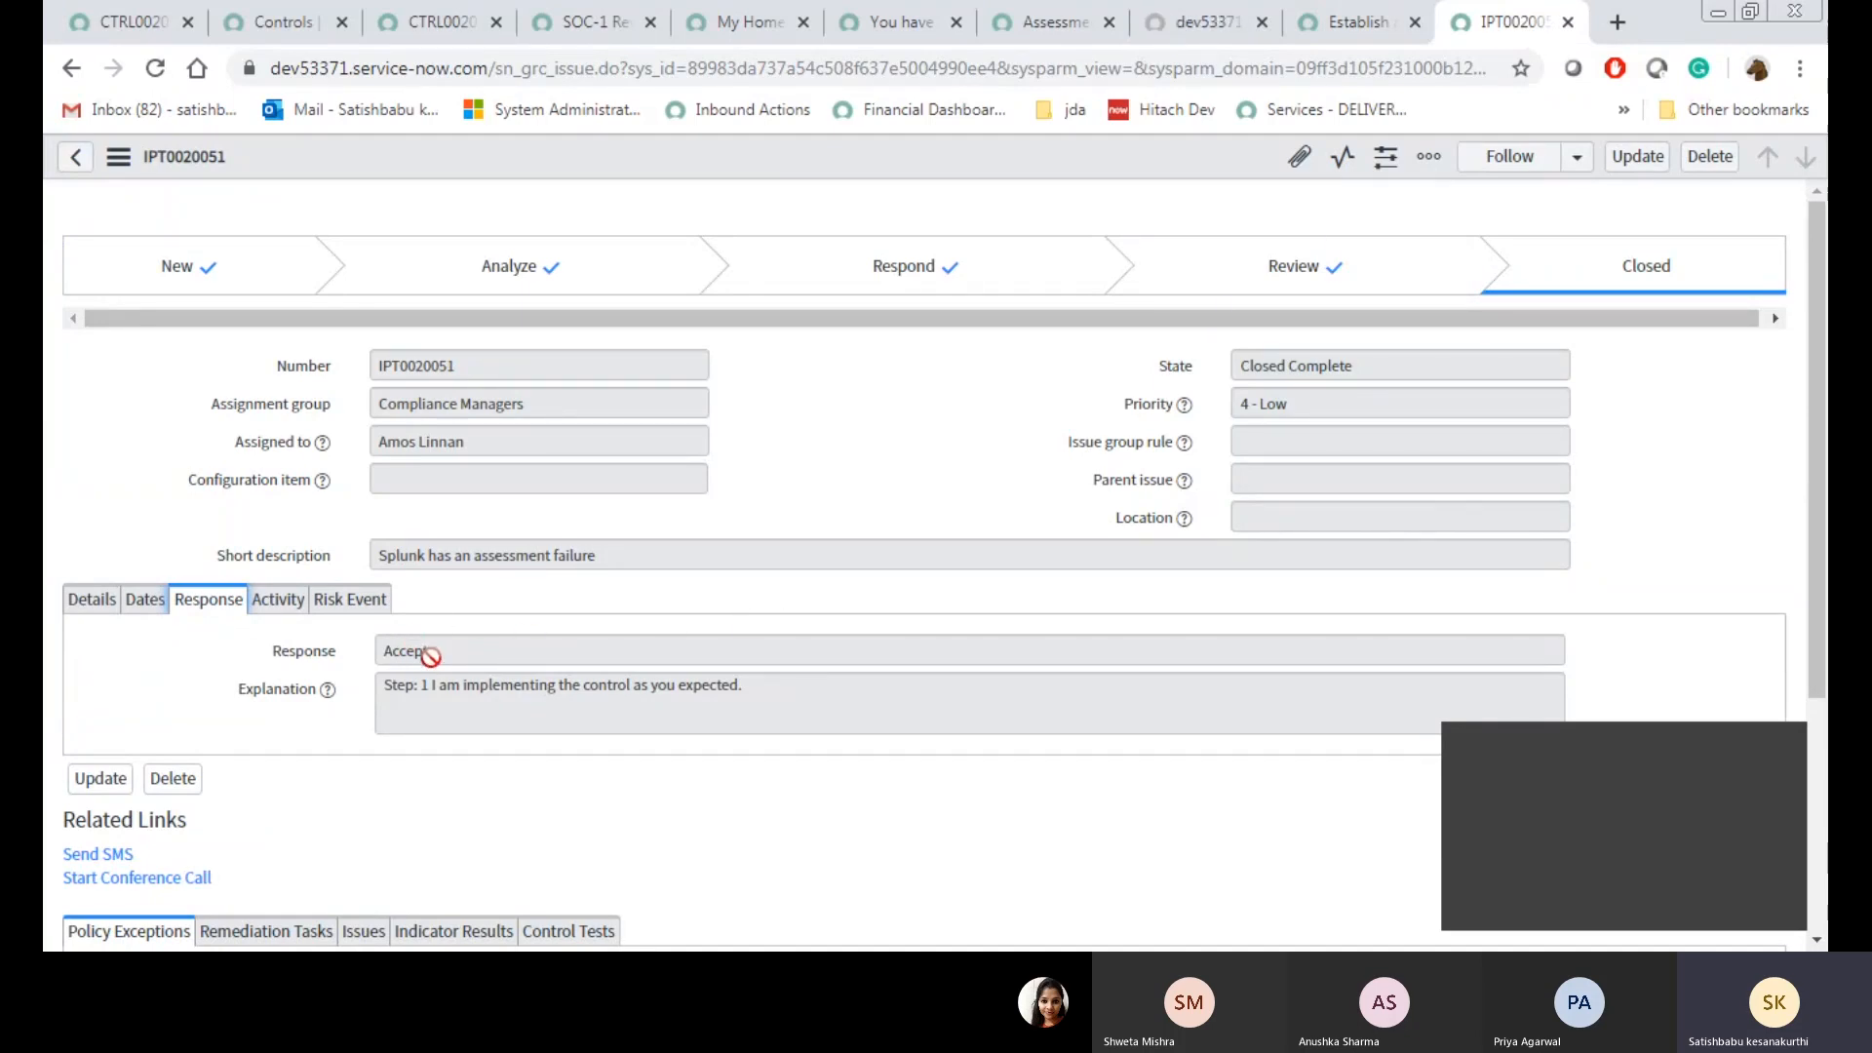
{"action": "left_click", "coordinate": [1363, 19]}
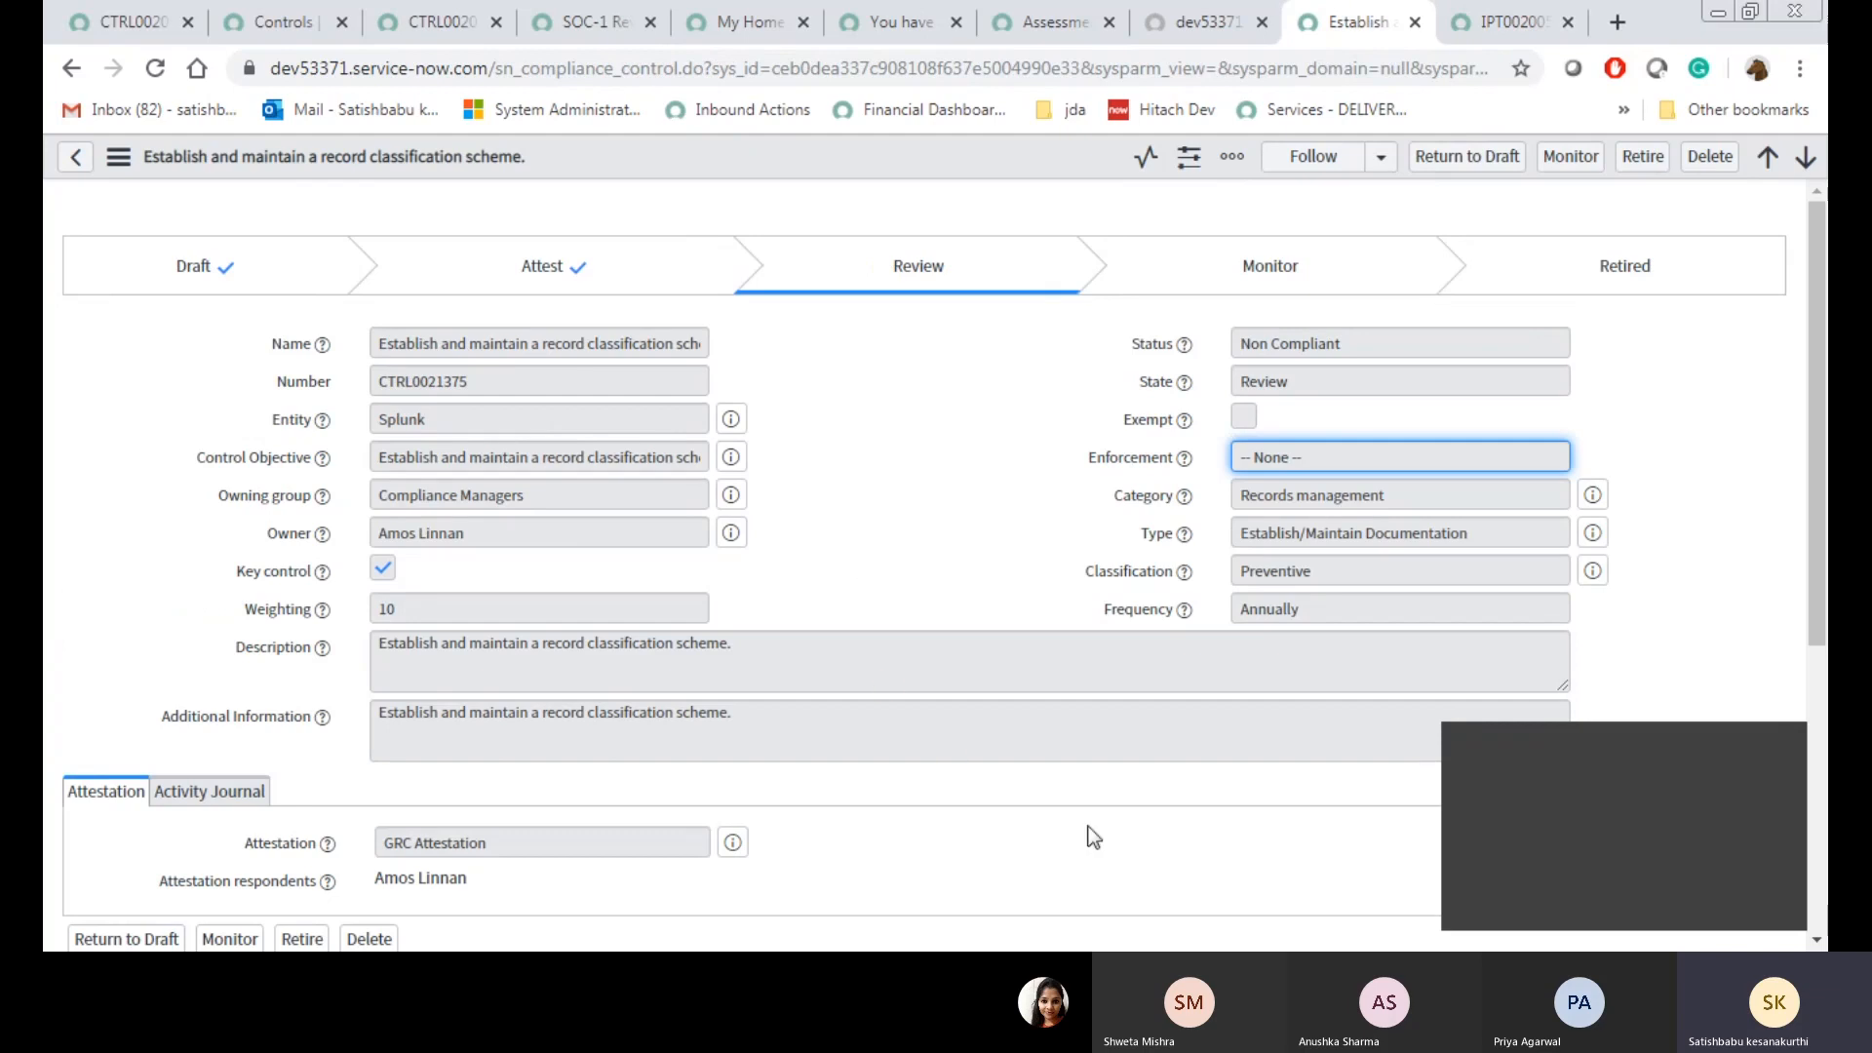
{"action": "key", "text": "ctrl+Tab"}
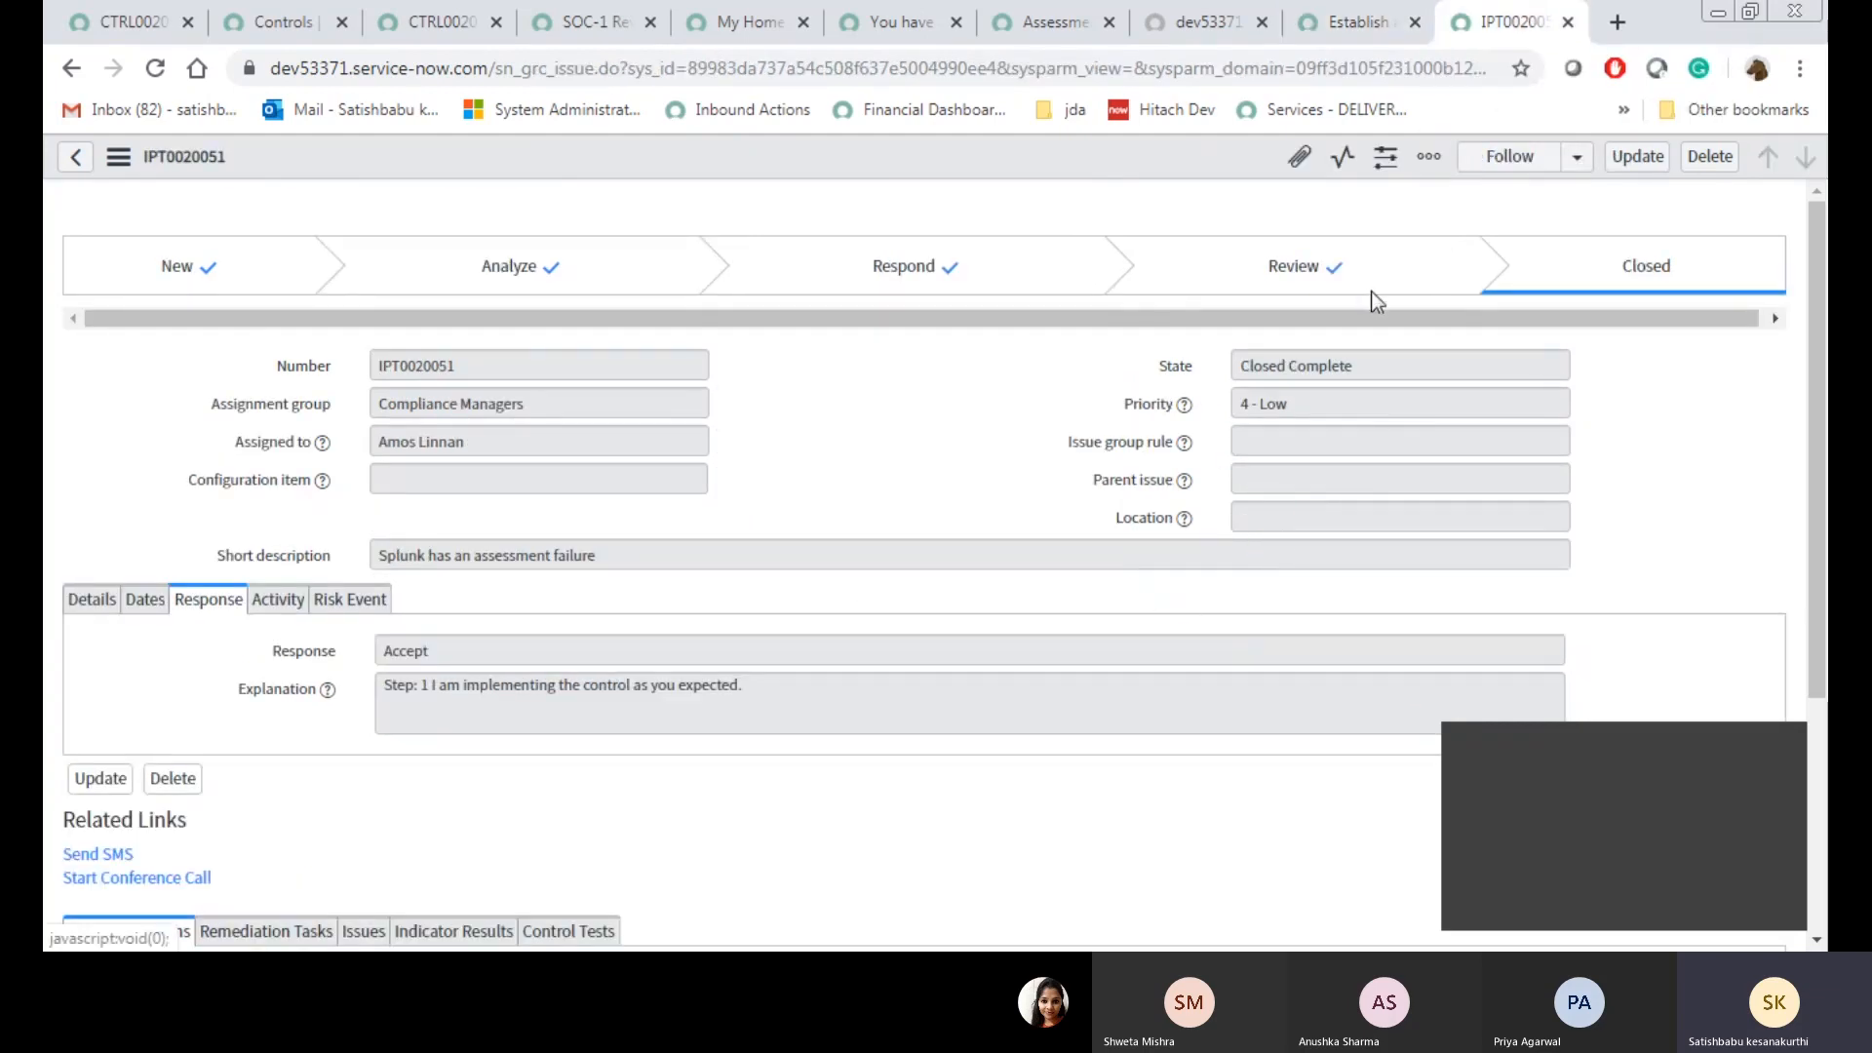
{"action": "left_click", "coordinate": [1349, 11]}
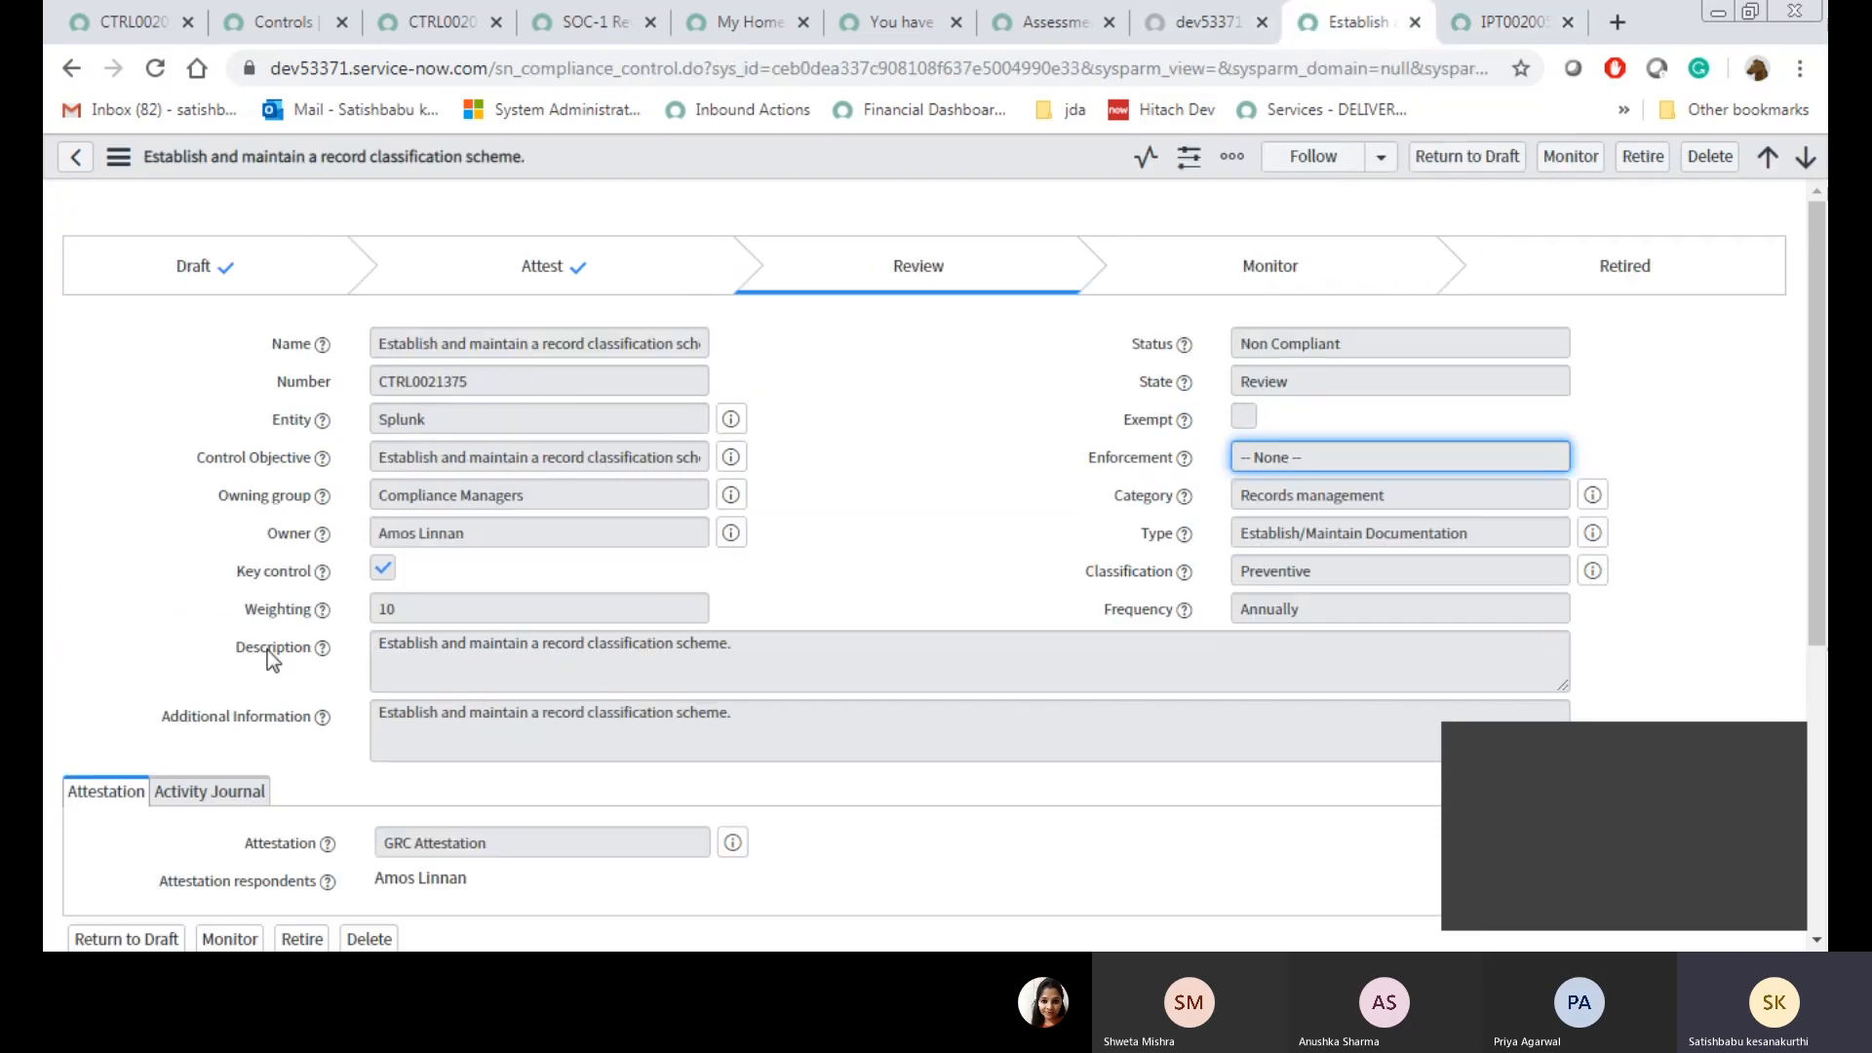
{"action": "scroll", "coordinate": [889, 560], "scroll_direction": "down", "scroll_amount": 2}
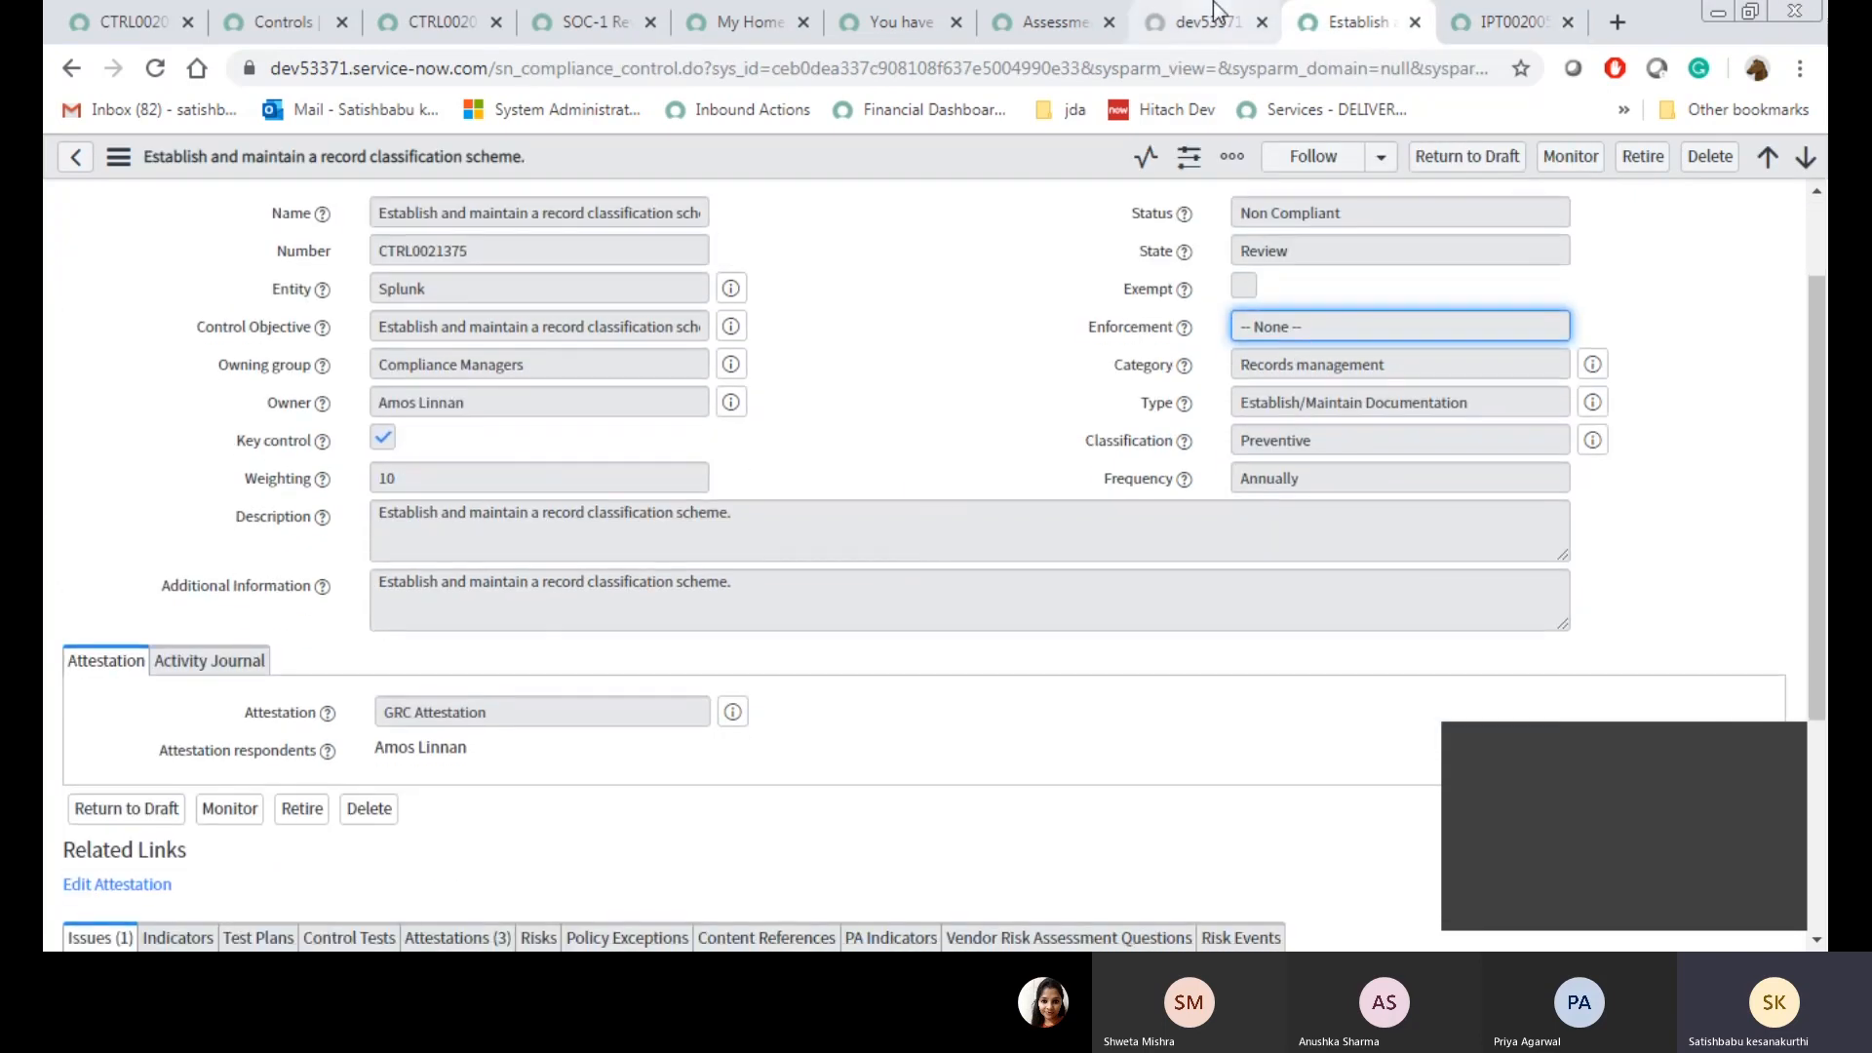
Open the draft Splunk control "Control all methods of remote access and teleworking" from the controls list and send it for attestation
{"action": "left_click", "coordinate": [1208, 14]}
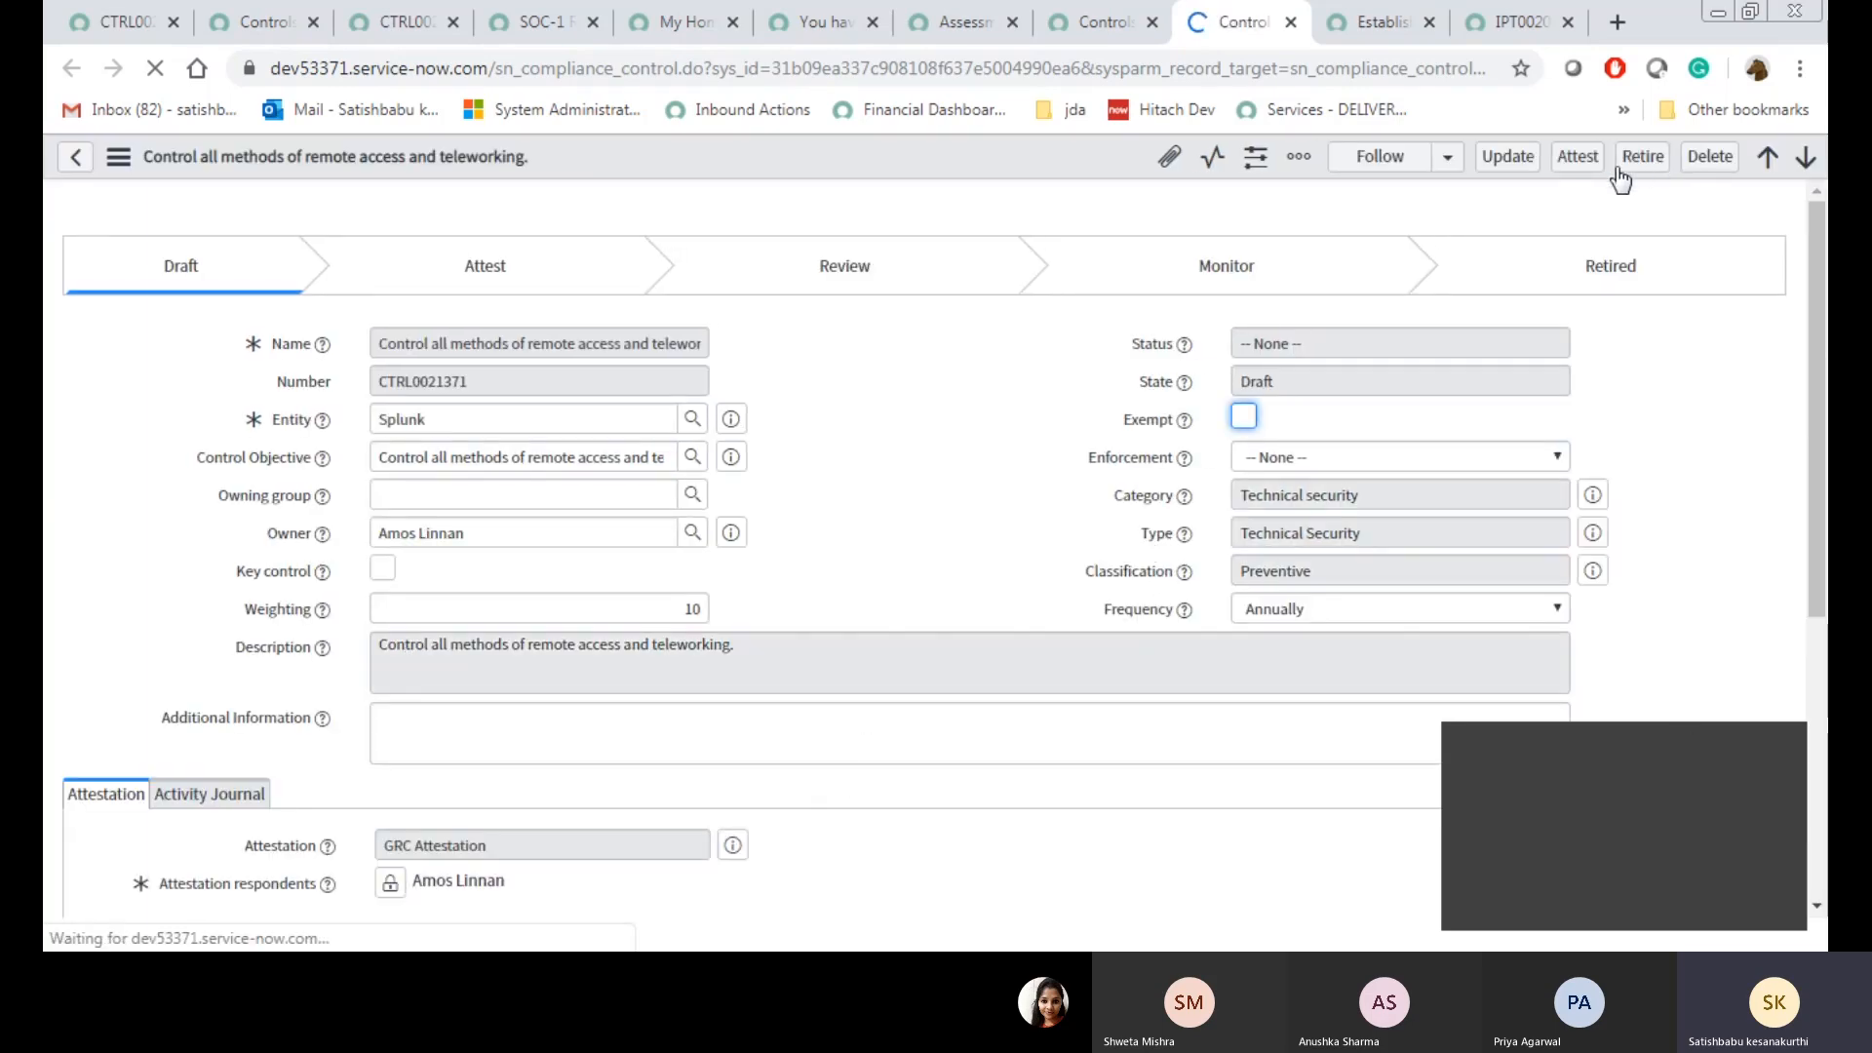
{"action": "left_click", "coordinate": [1565, 160]}
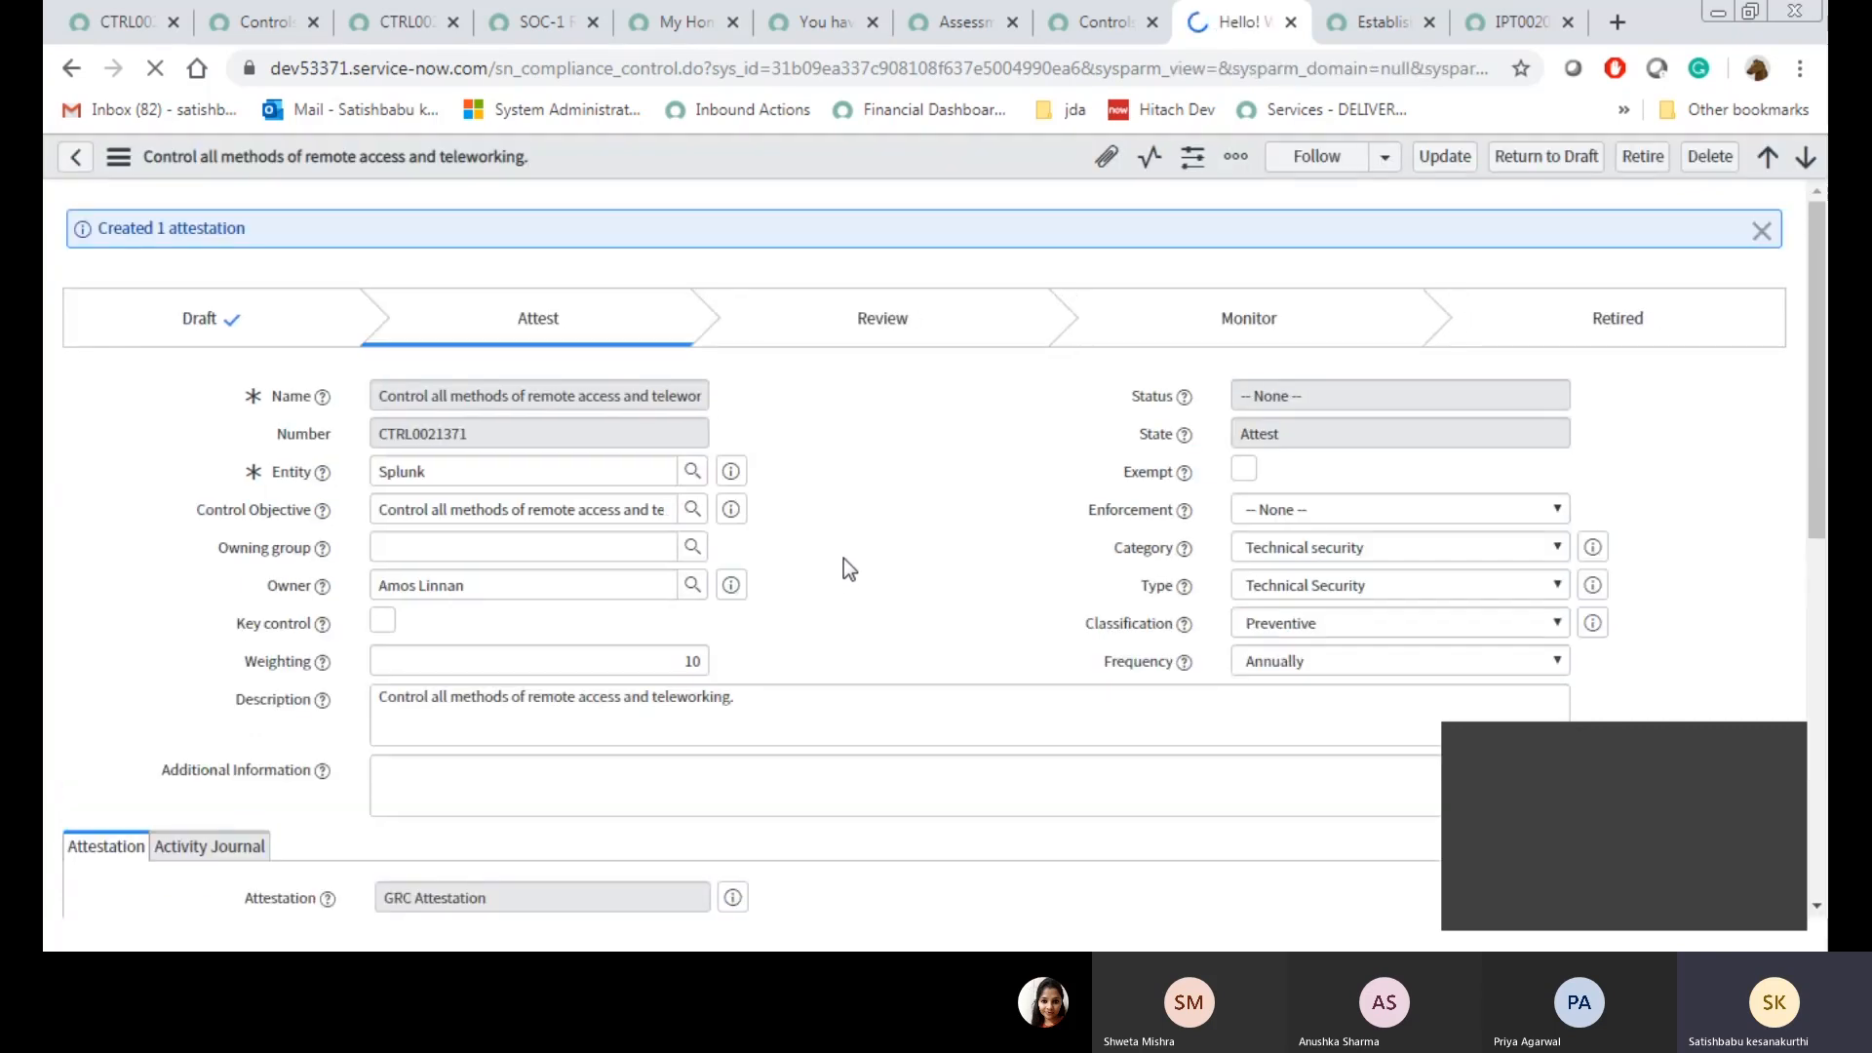
Go to the assessment instances list filtered to Splunk and duplicate that page in a new browser tab
{"action": "left_click", "coordinate": [741, 19]}
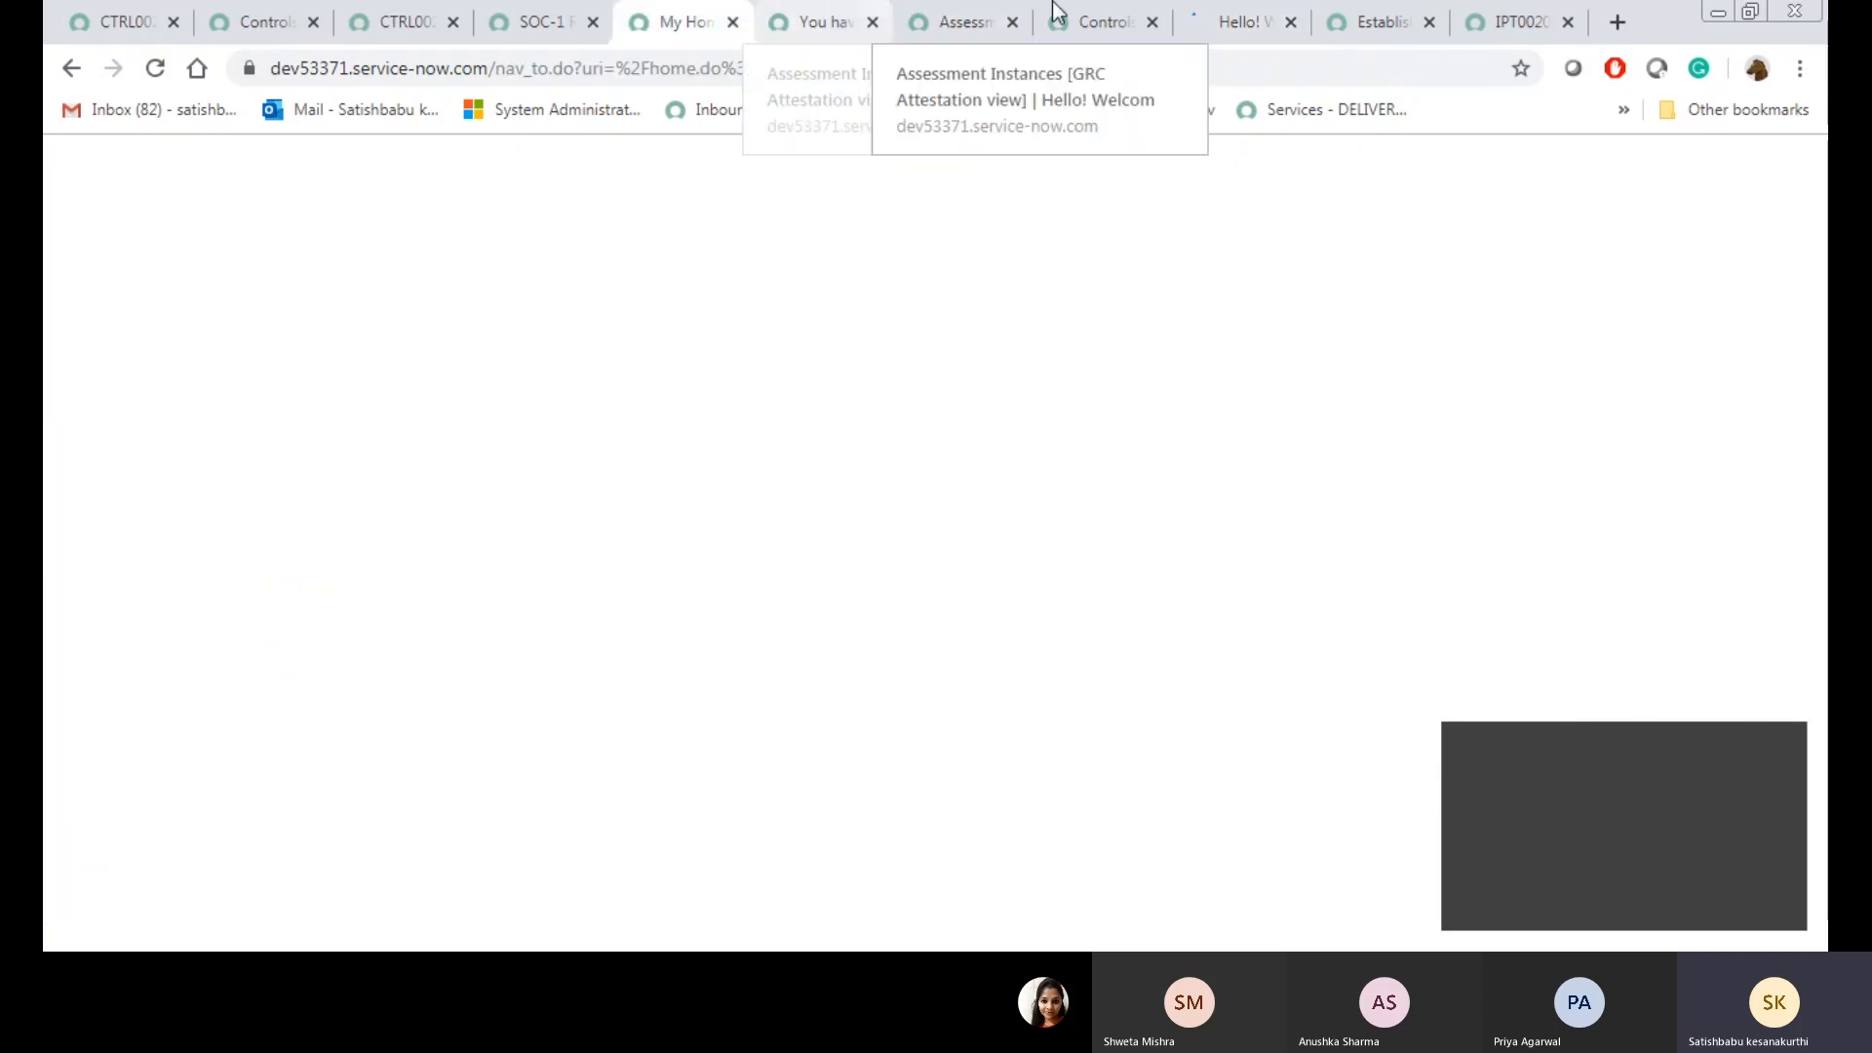
{"action": "left_click", "coordinate": [957, 21]}
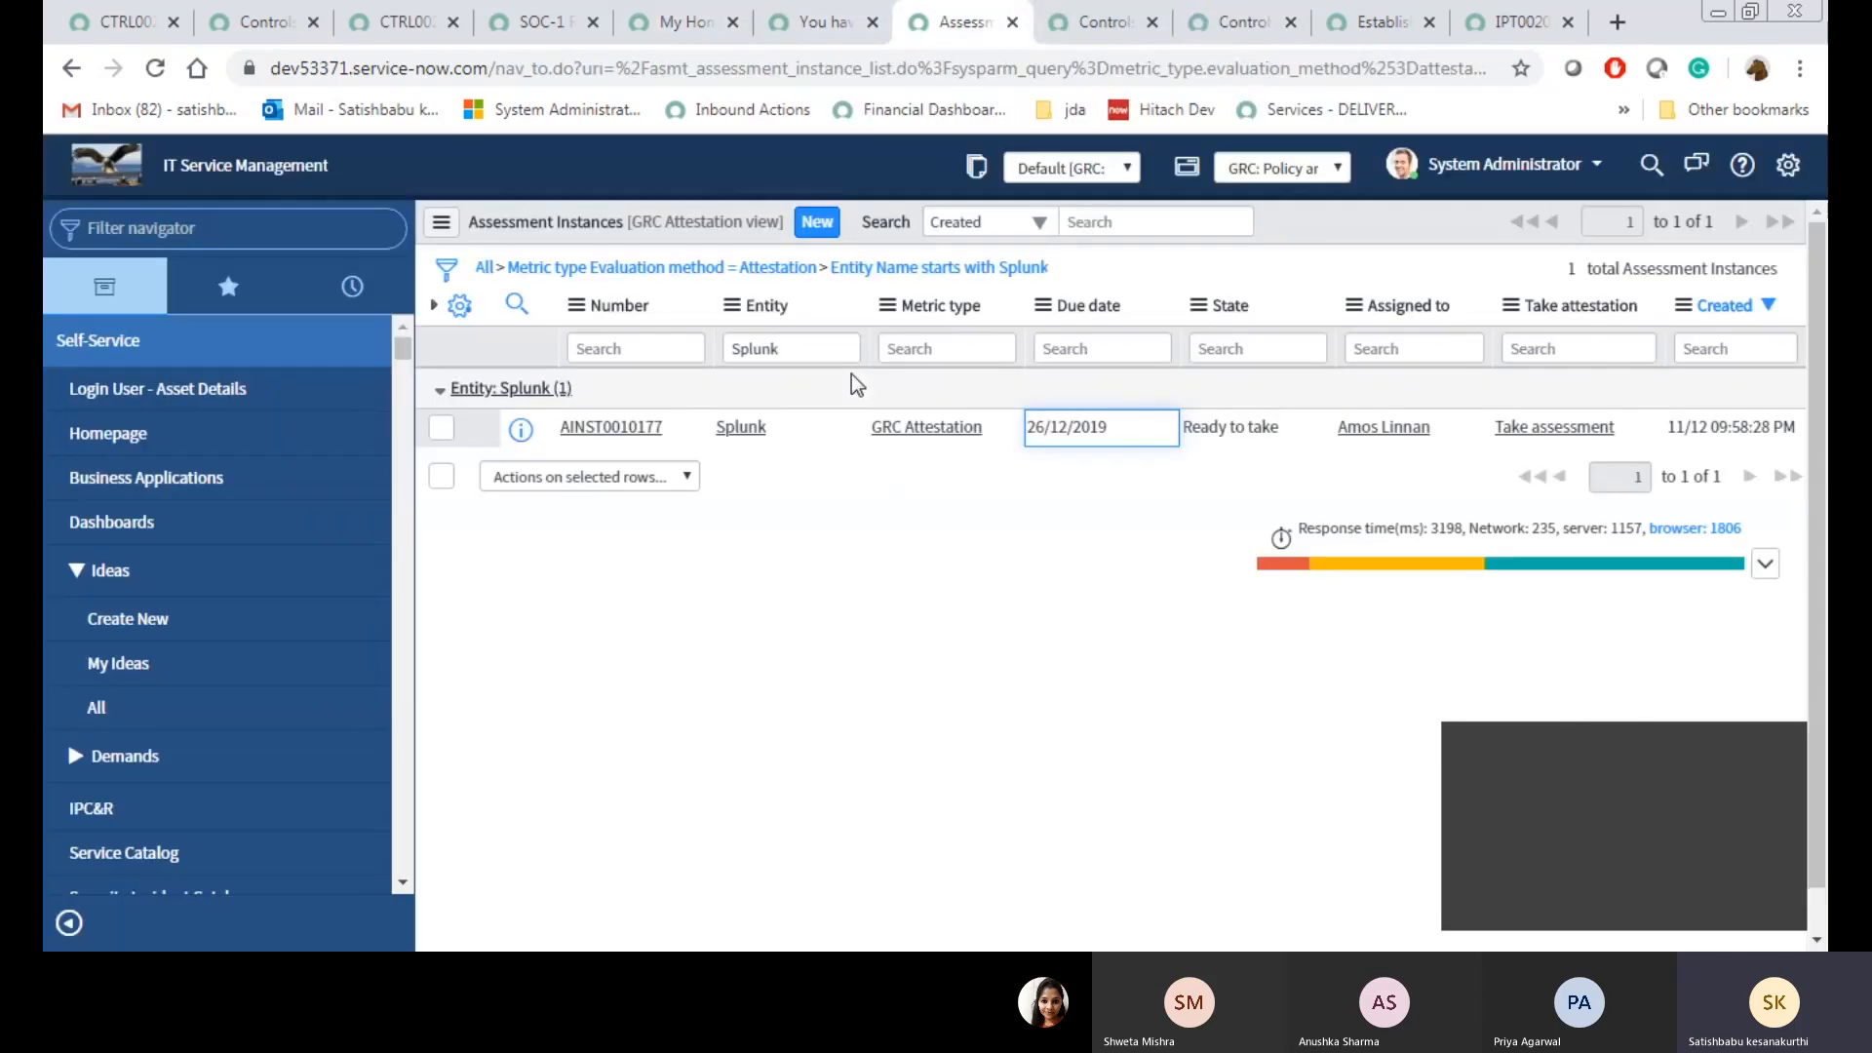
{"action": "left_click", "coordinate": [1508, 176]}
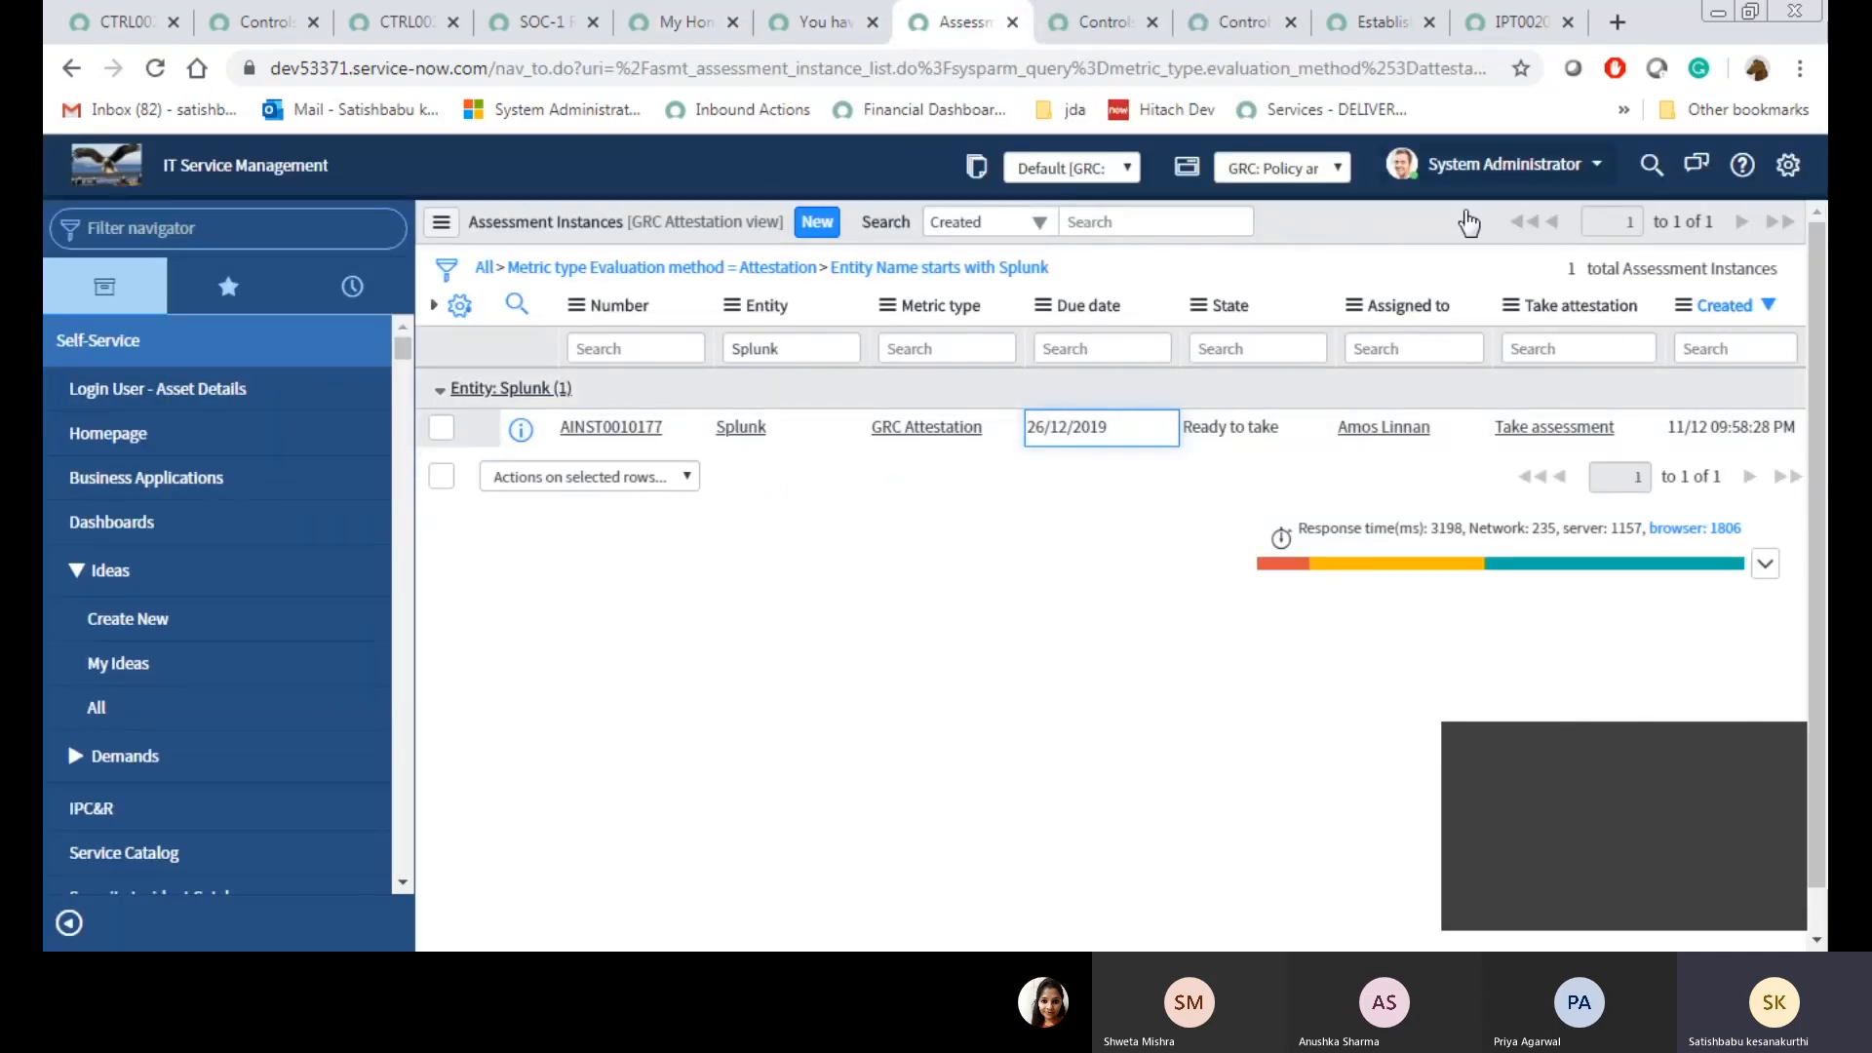
{"action": "left_click", "coordinate": [1107, 22]}
{"action": "left_click", "coordinate": [955, 22]}
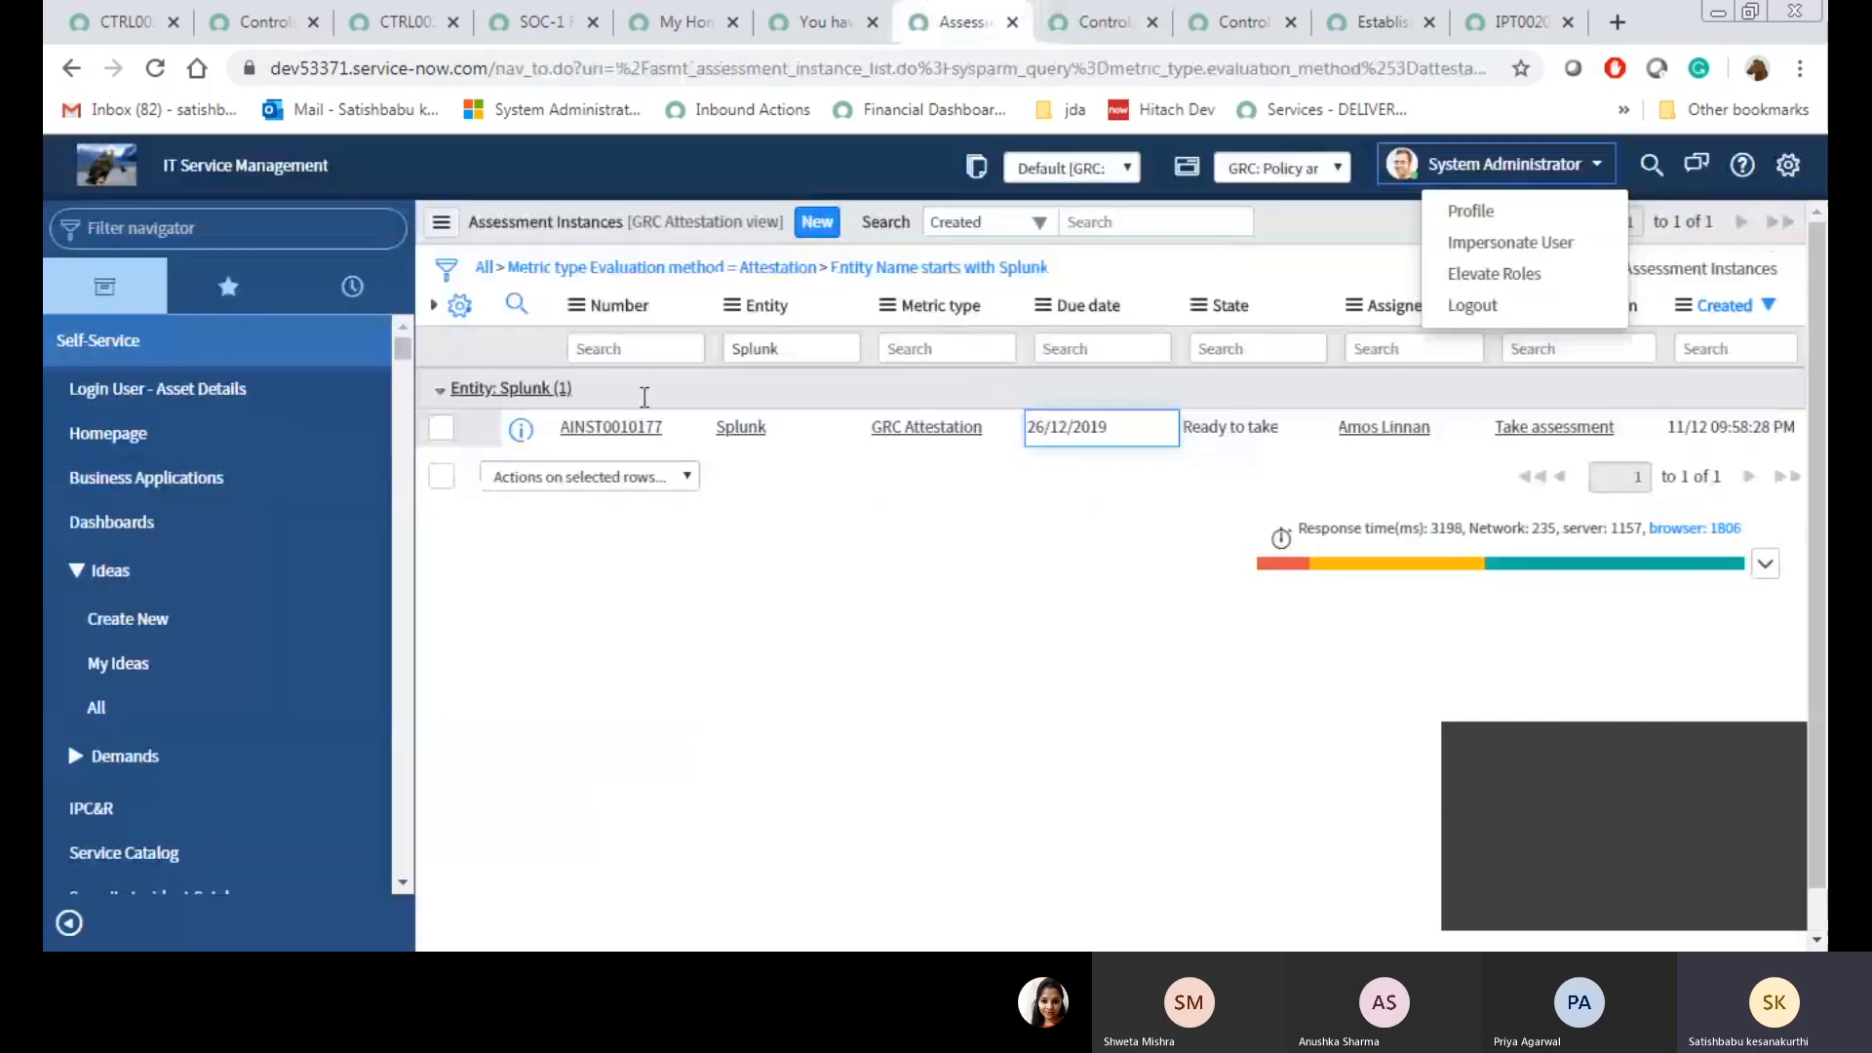
{"action": "right_click", "coordinate": [951, 41]}
{"action": "left_click", "coordinate": [974, 143]}
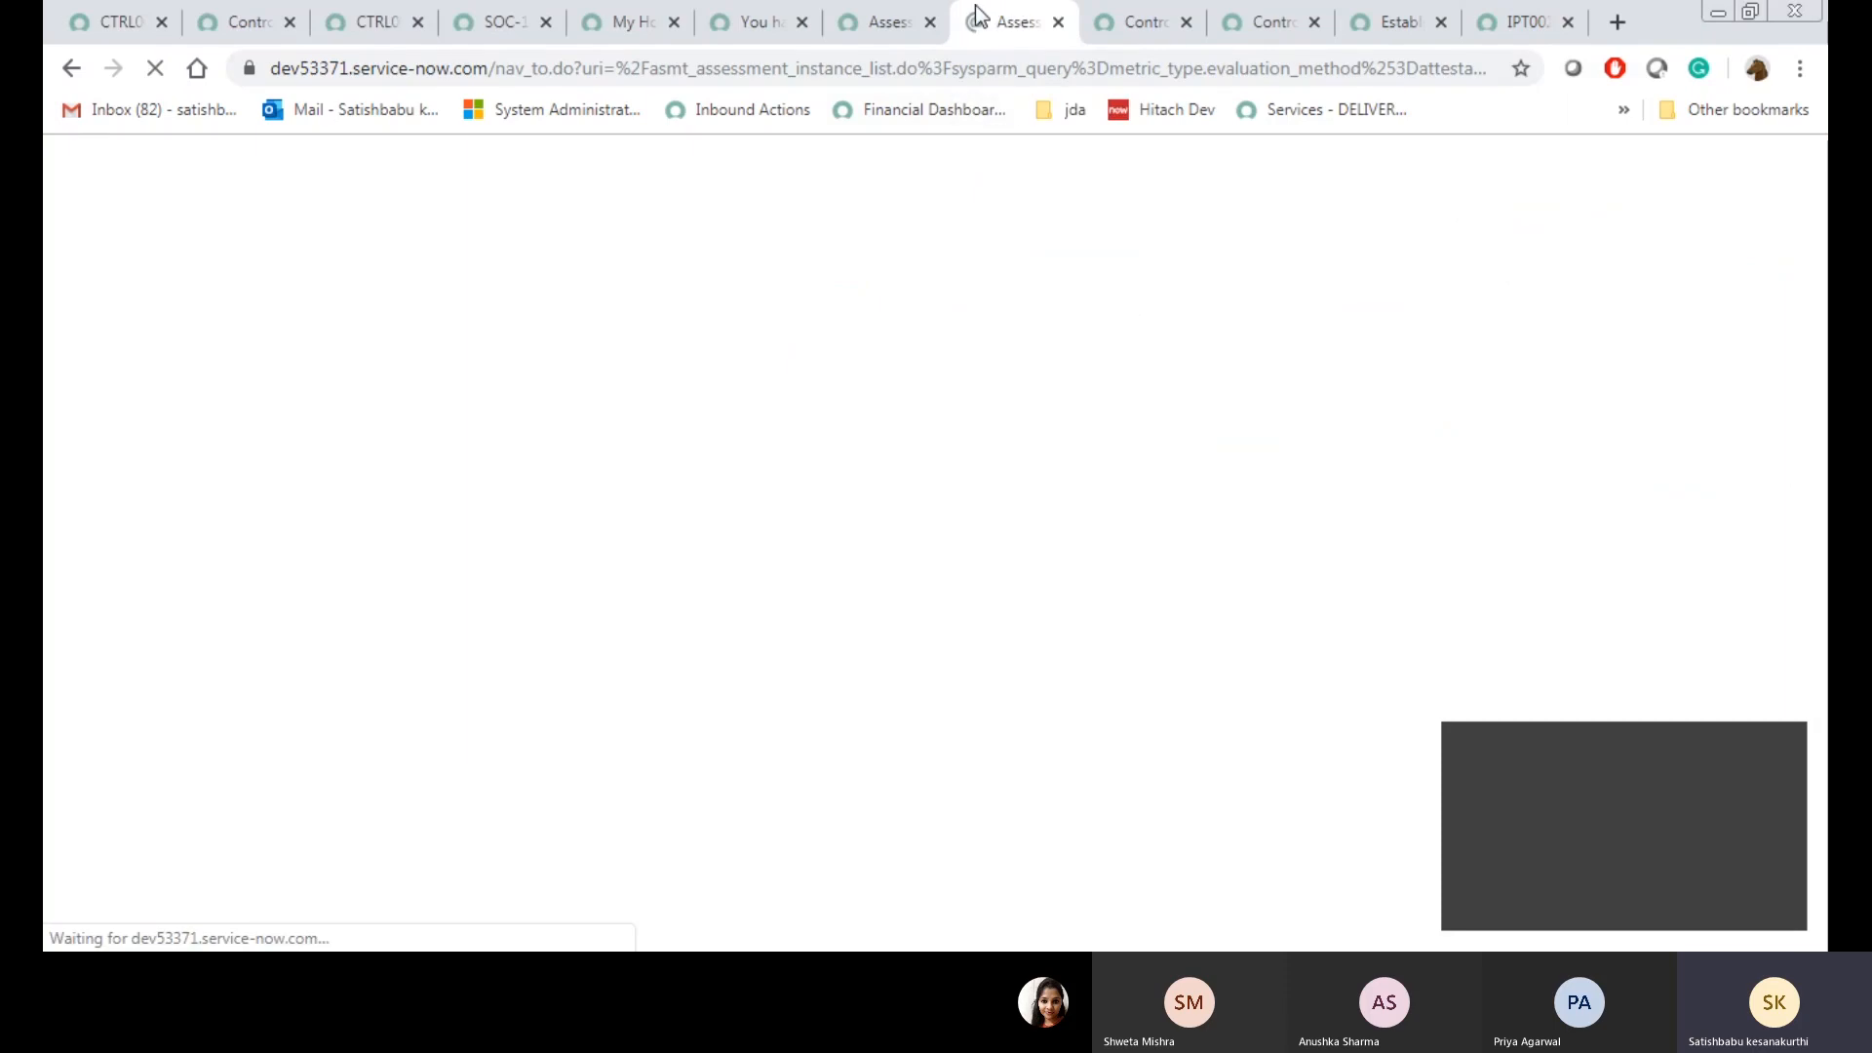
Impersonate the control owner who is the attestation respondent, starting from the original assessment instances page
{"action": "left_click", "coordinate": [881, 6]}
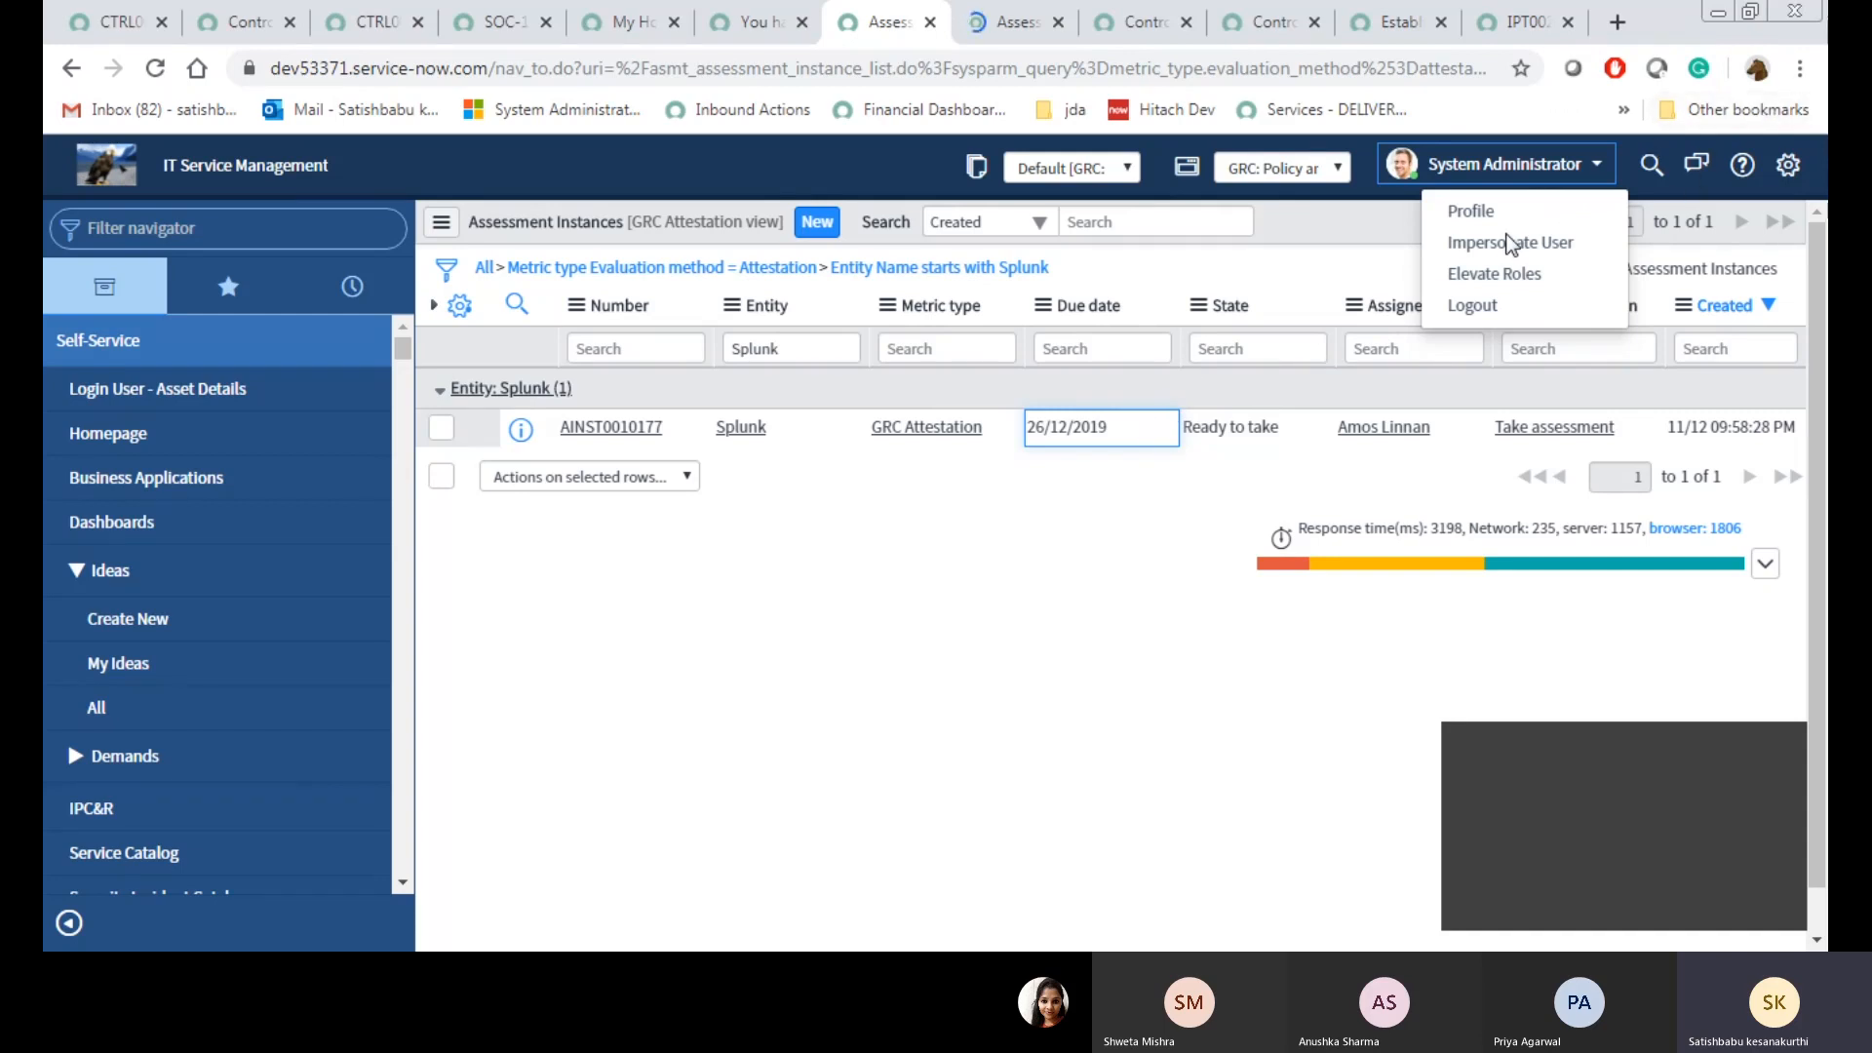
{"action": "left_click", "coordinate": [945, 429]}
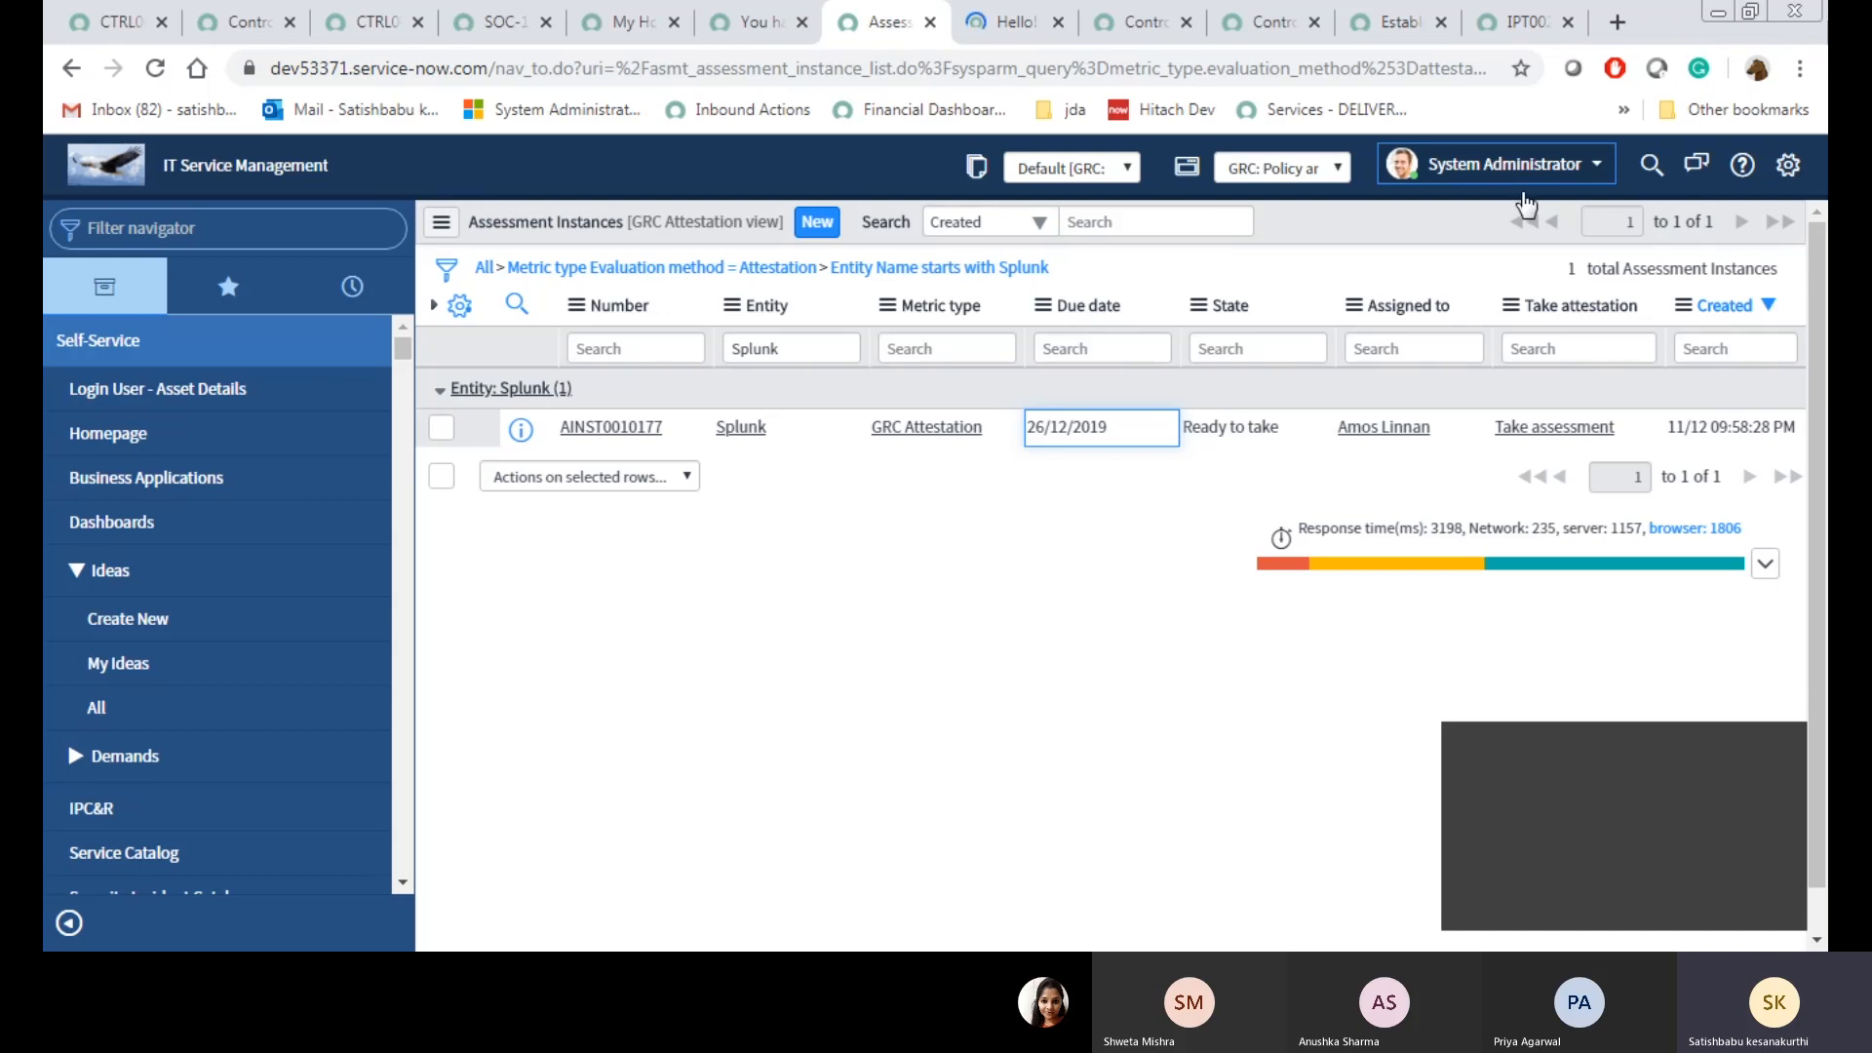
{"action": "left_click", "coordinate": [1507, 185]}
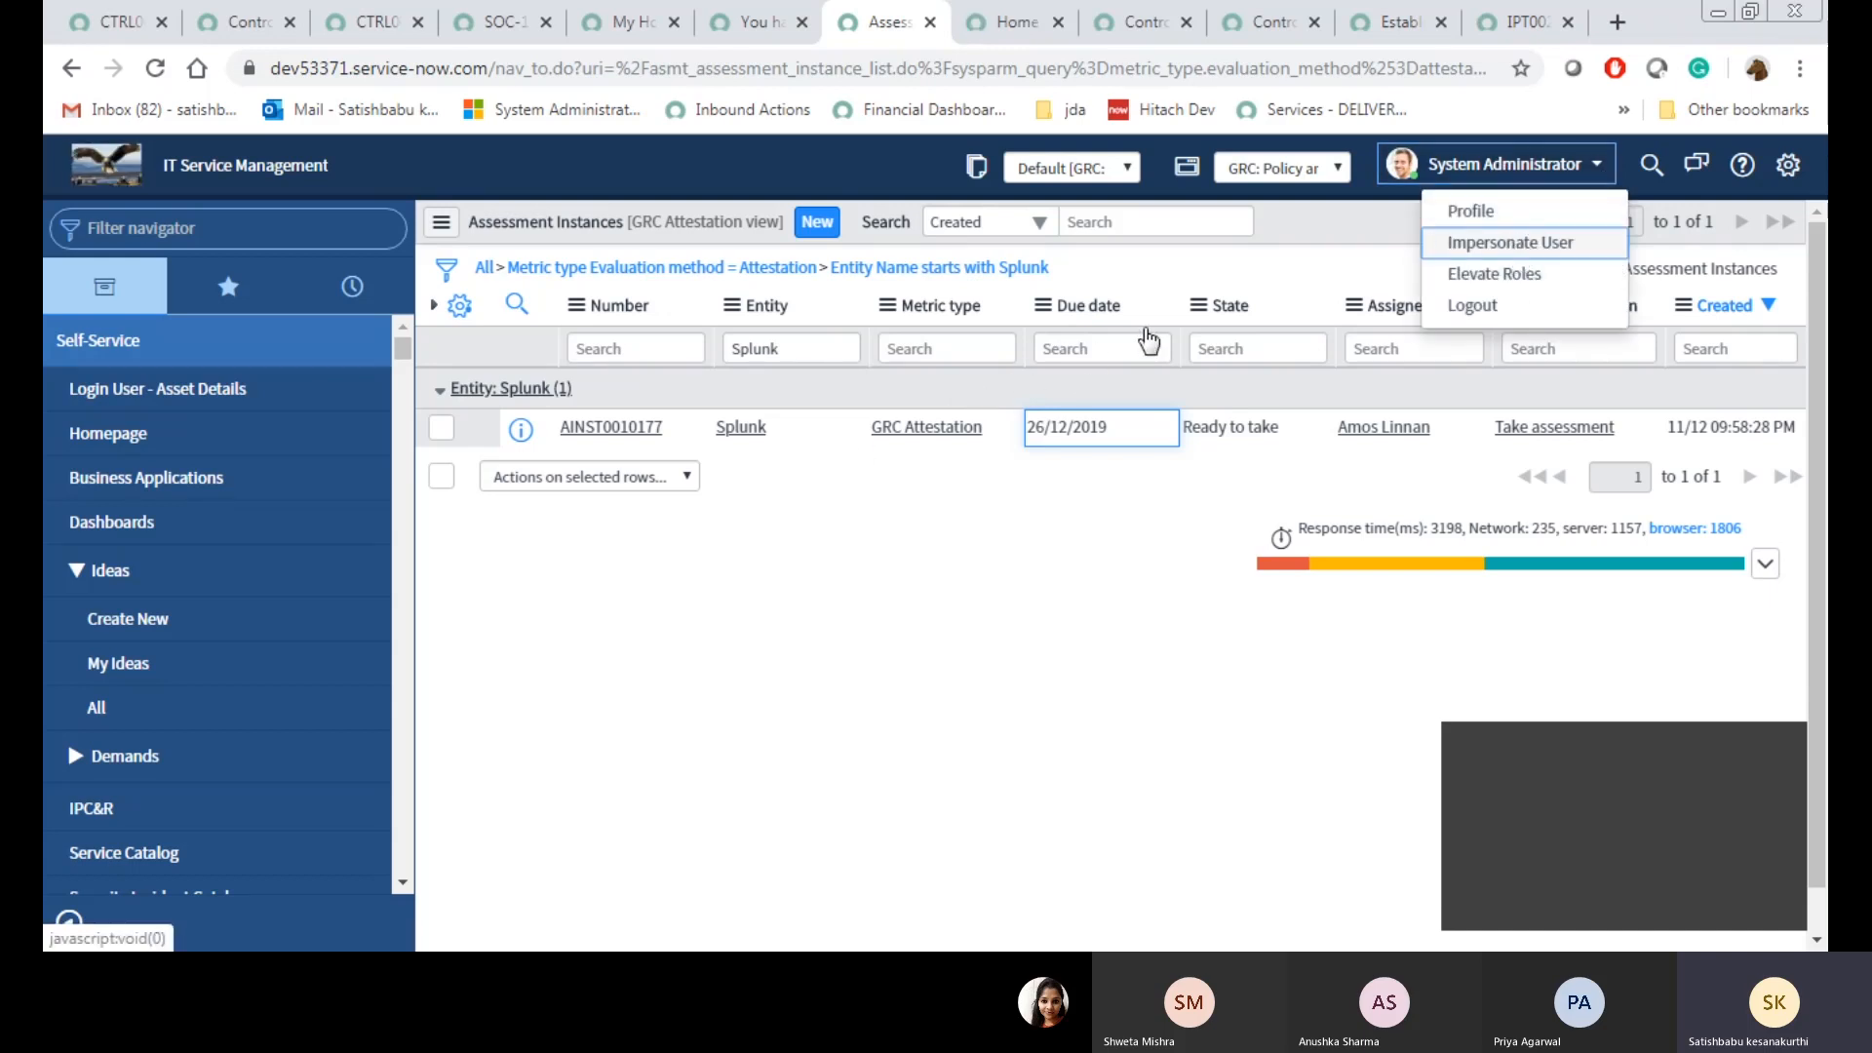
{"action": "left_click", "coordinate": [1509, 242]}
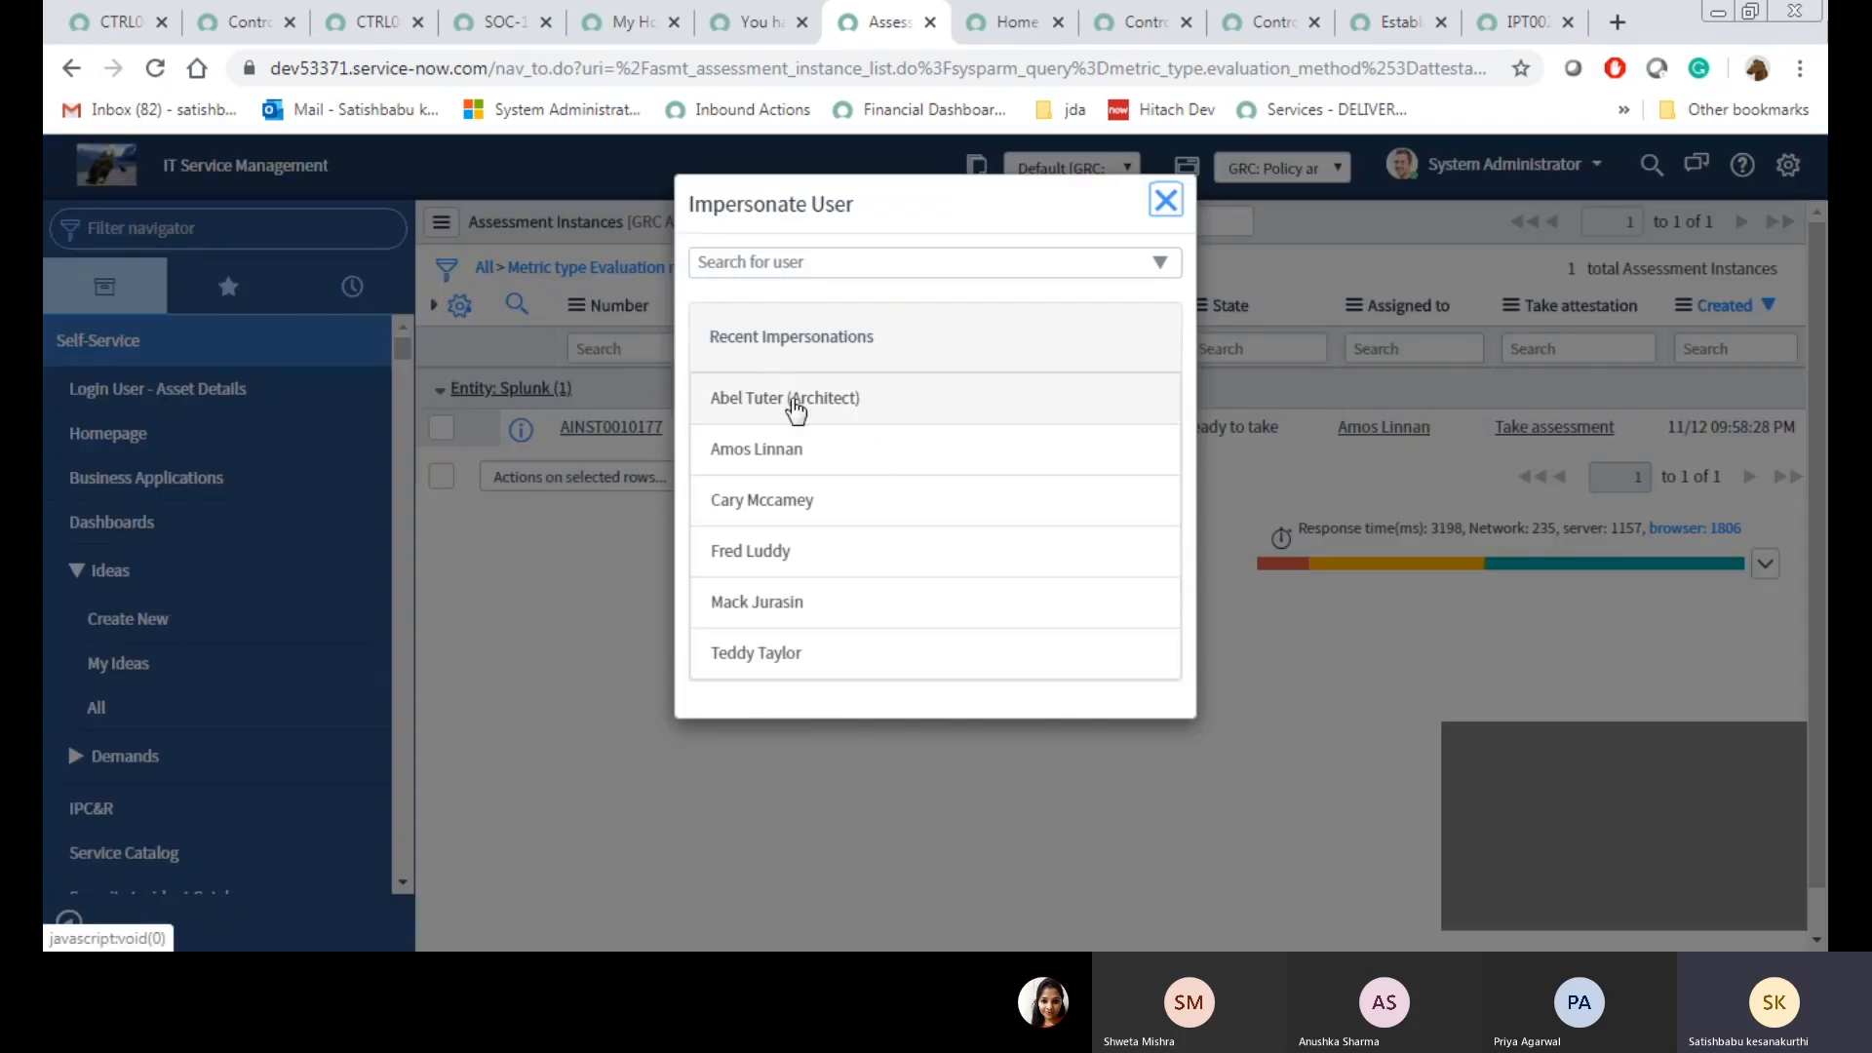
{"action": "left_click", "coordinate": [795, 462]}
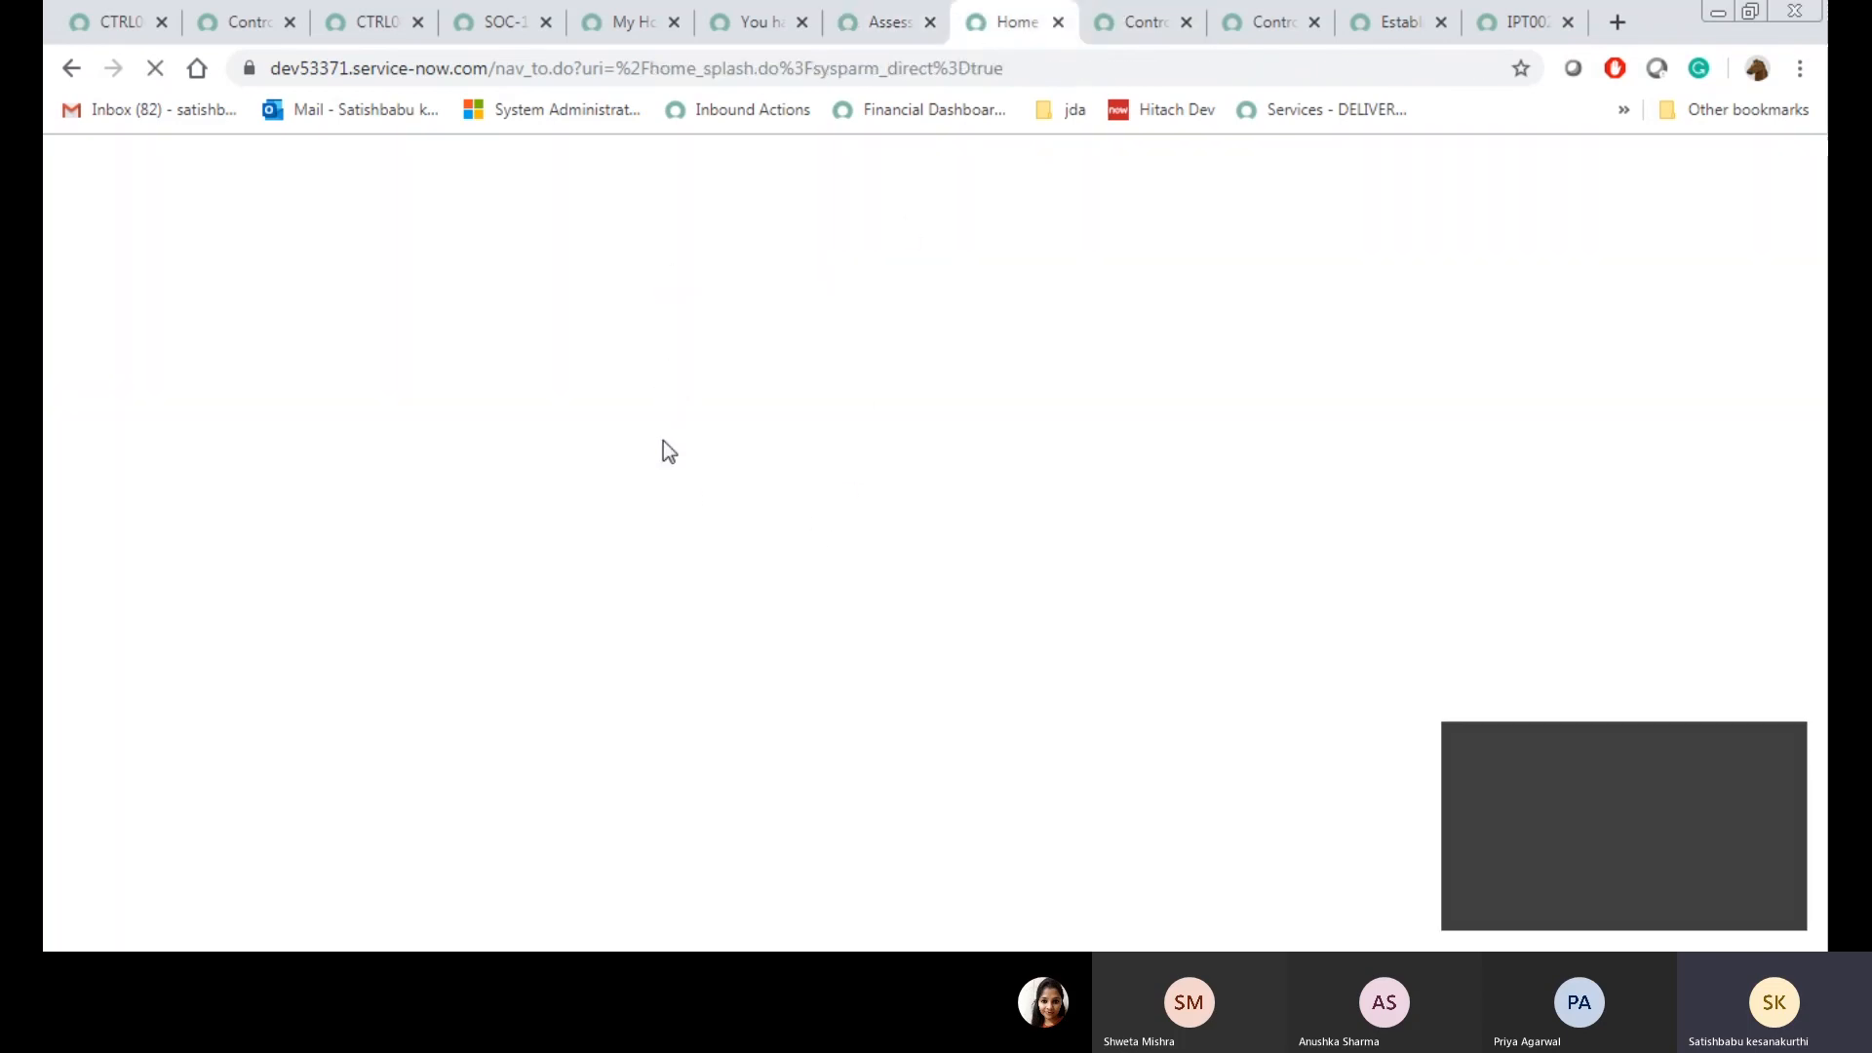
{"action": "left_click", "coordinate": [887, 21]}
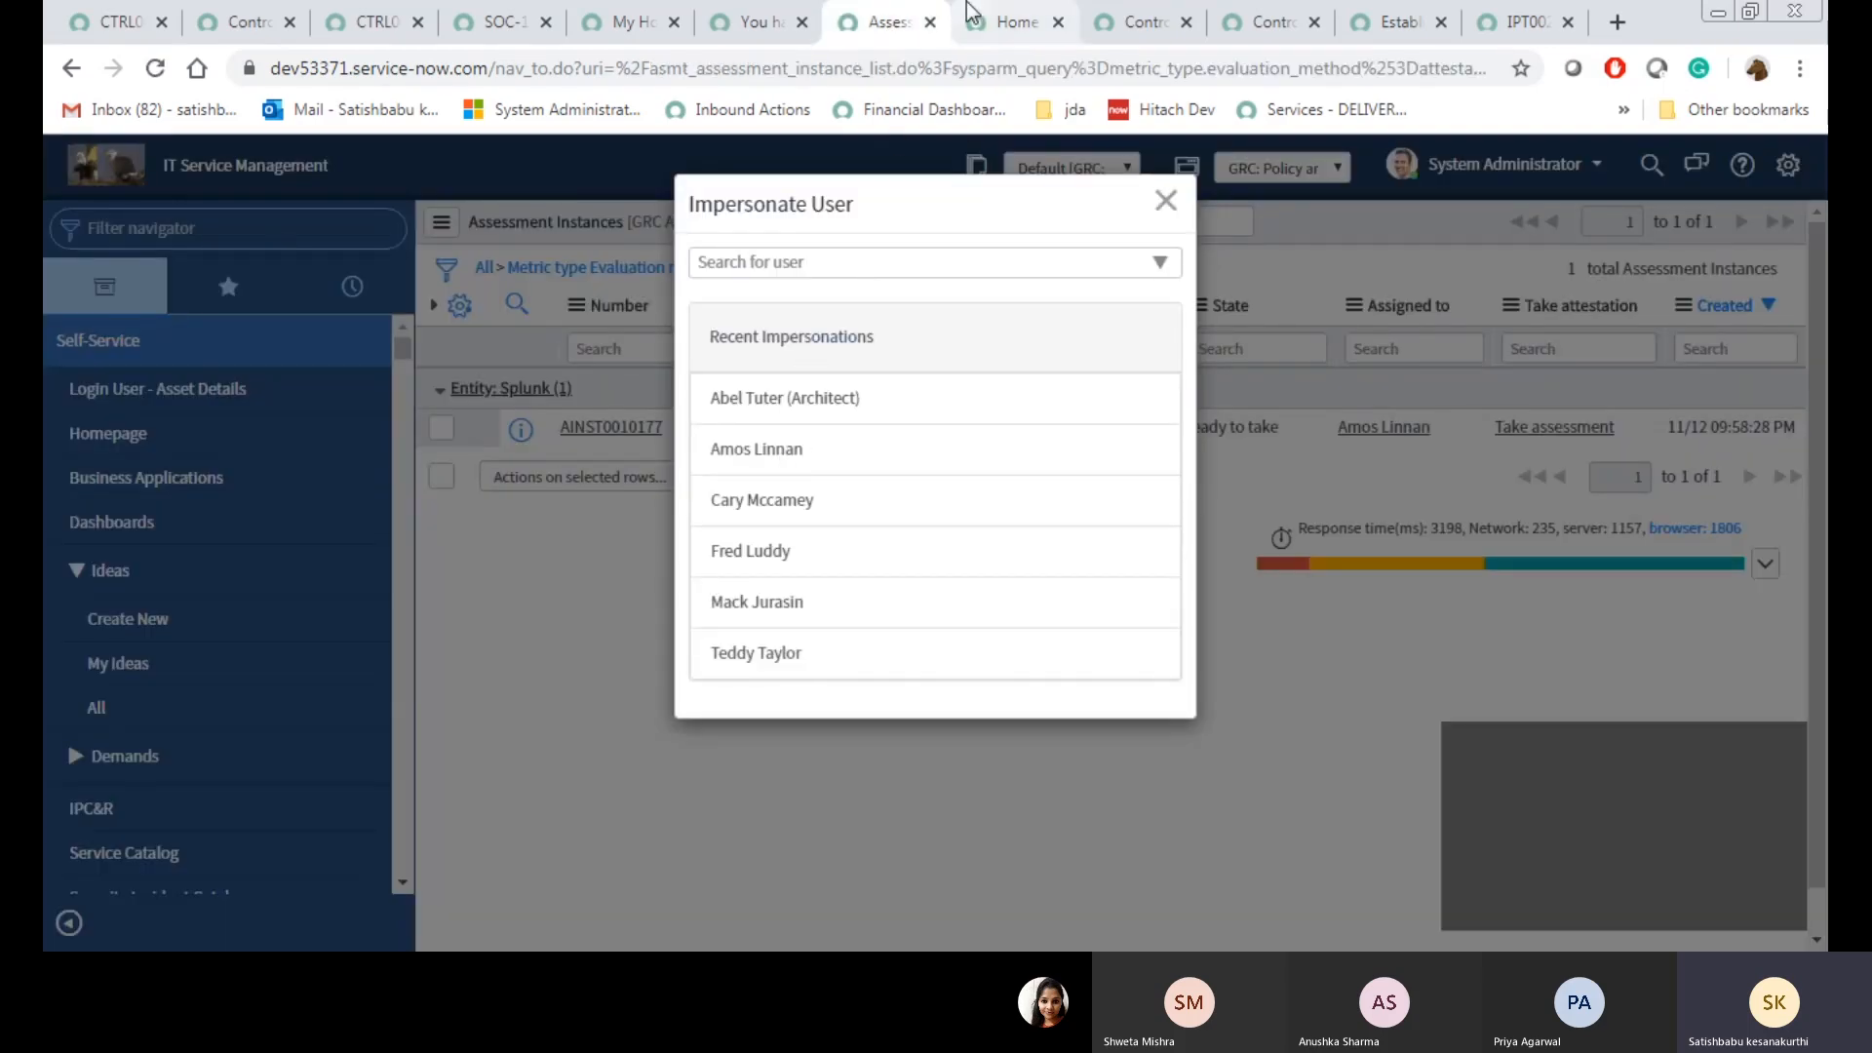
{"action": "left_click", "coordinate": [1004, 20]}
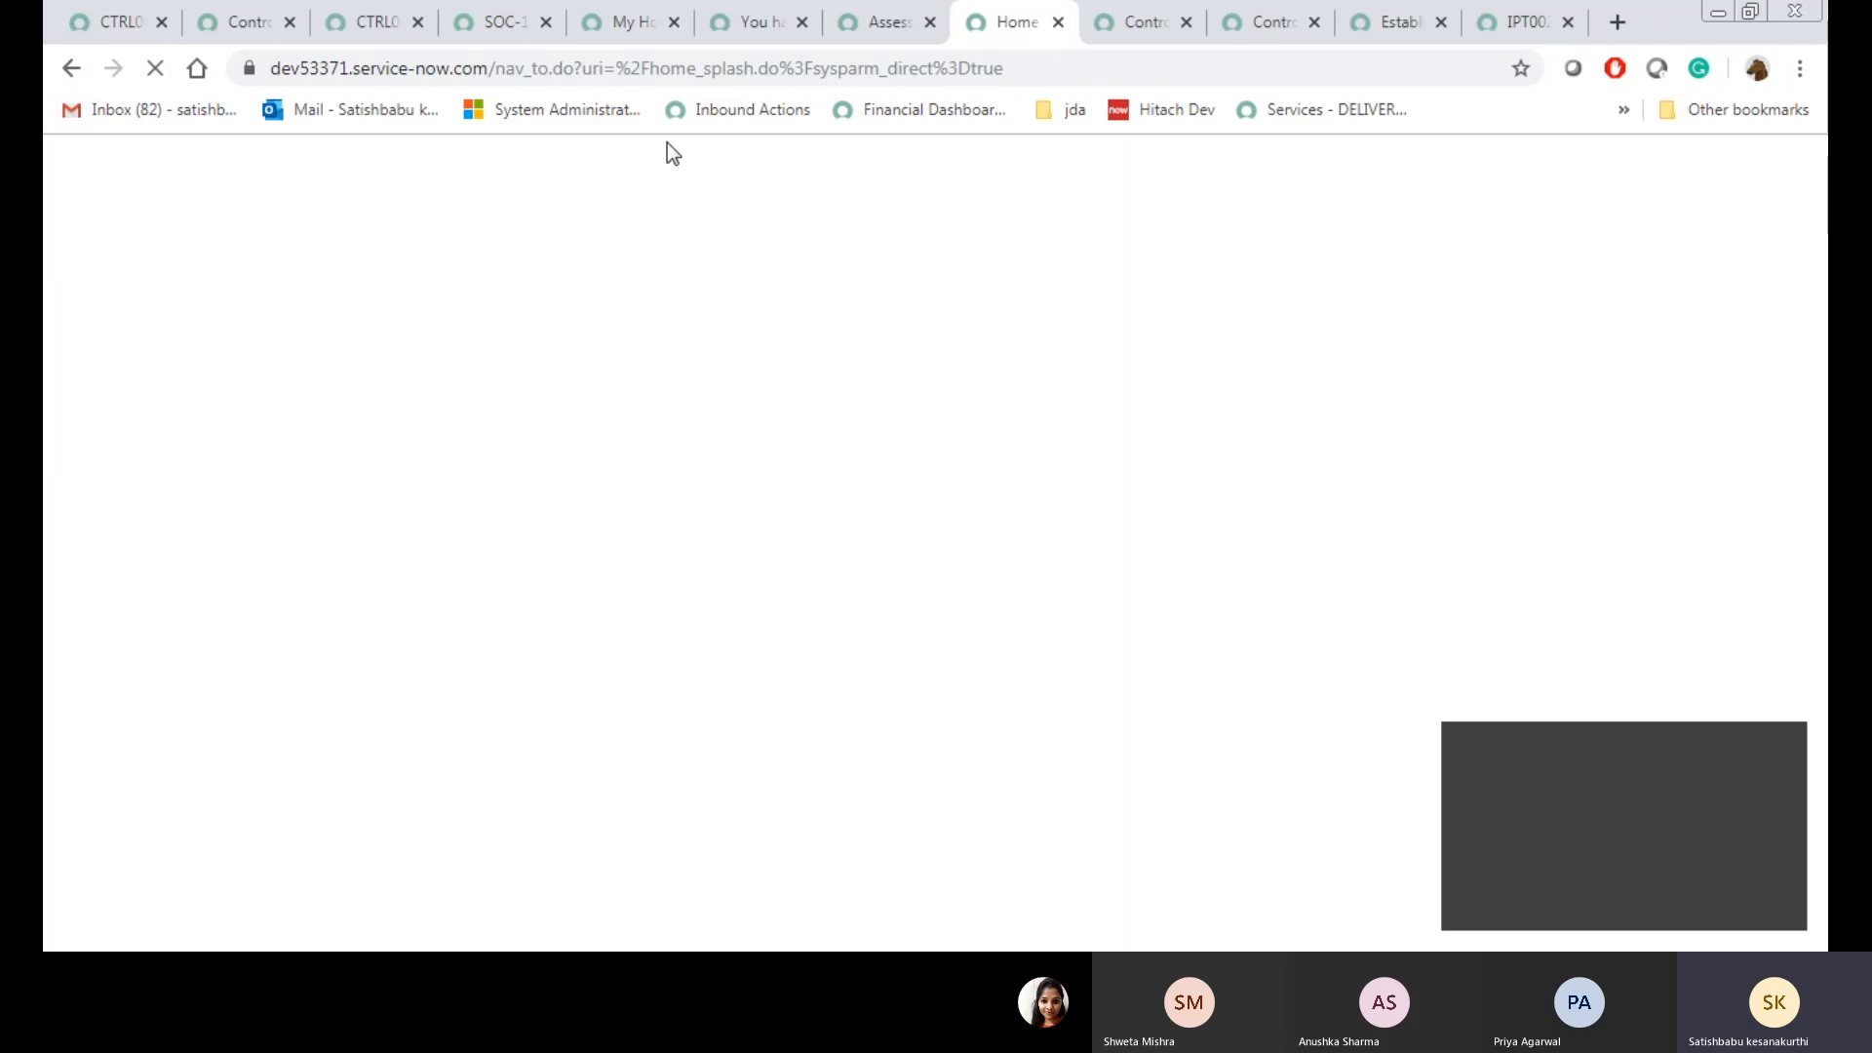
{"action": "left_click", "coordinate": [872, 21]}
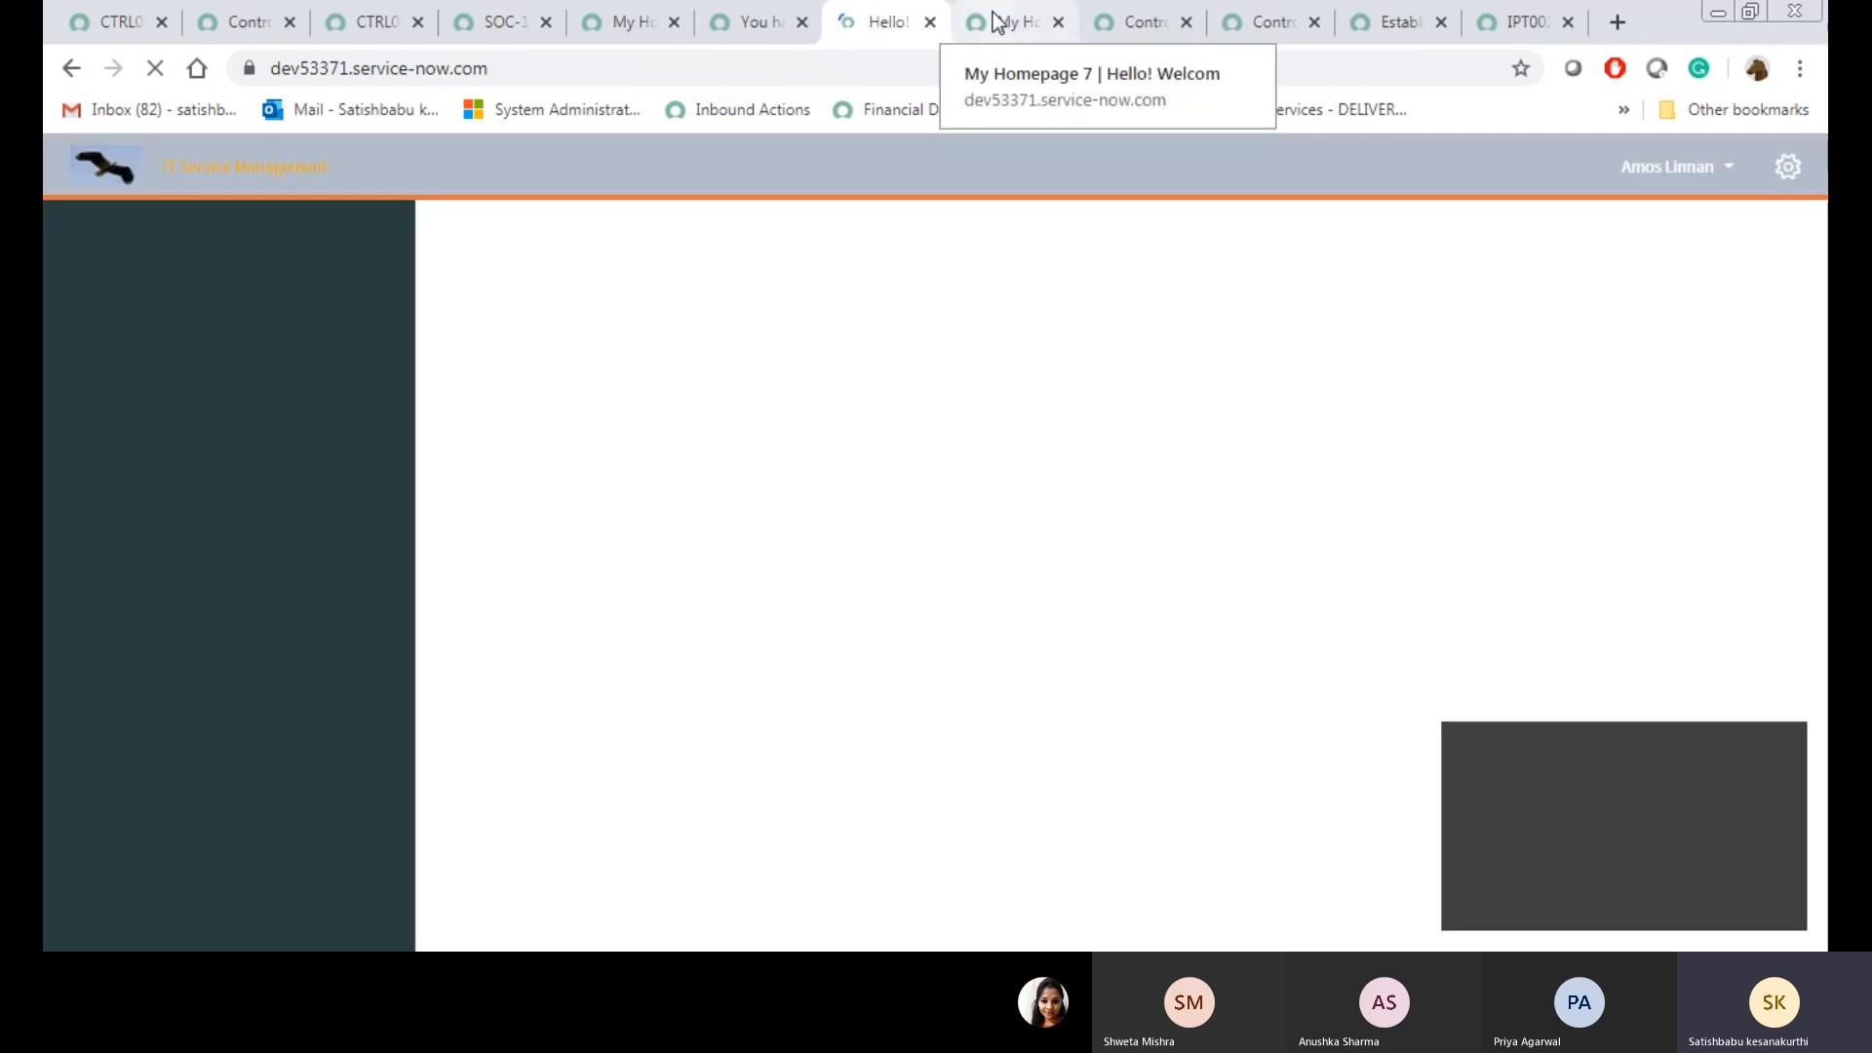
Filter the navigator by "my at" and open the My Attestations list
{"action": "left_click", "coordinate": [232, 237]}
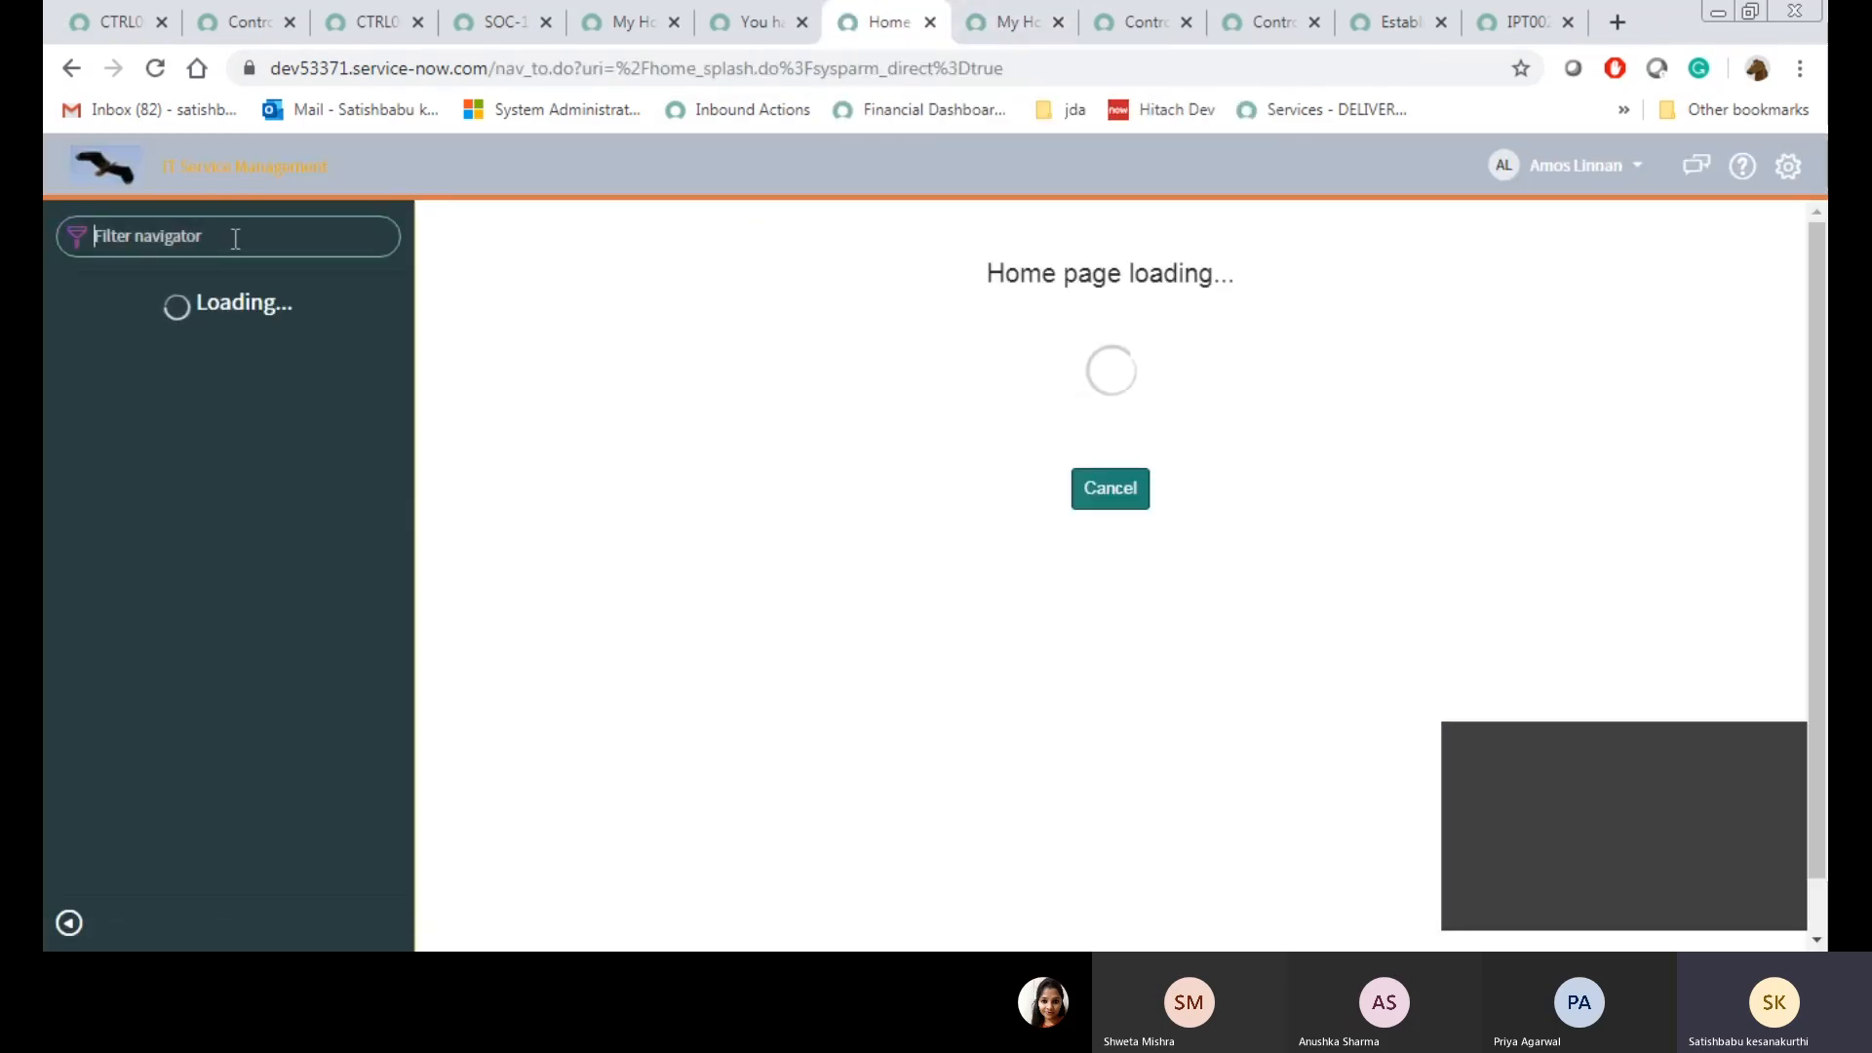
{"action": "type", "text": "my at"}
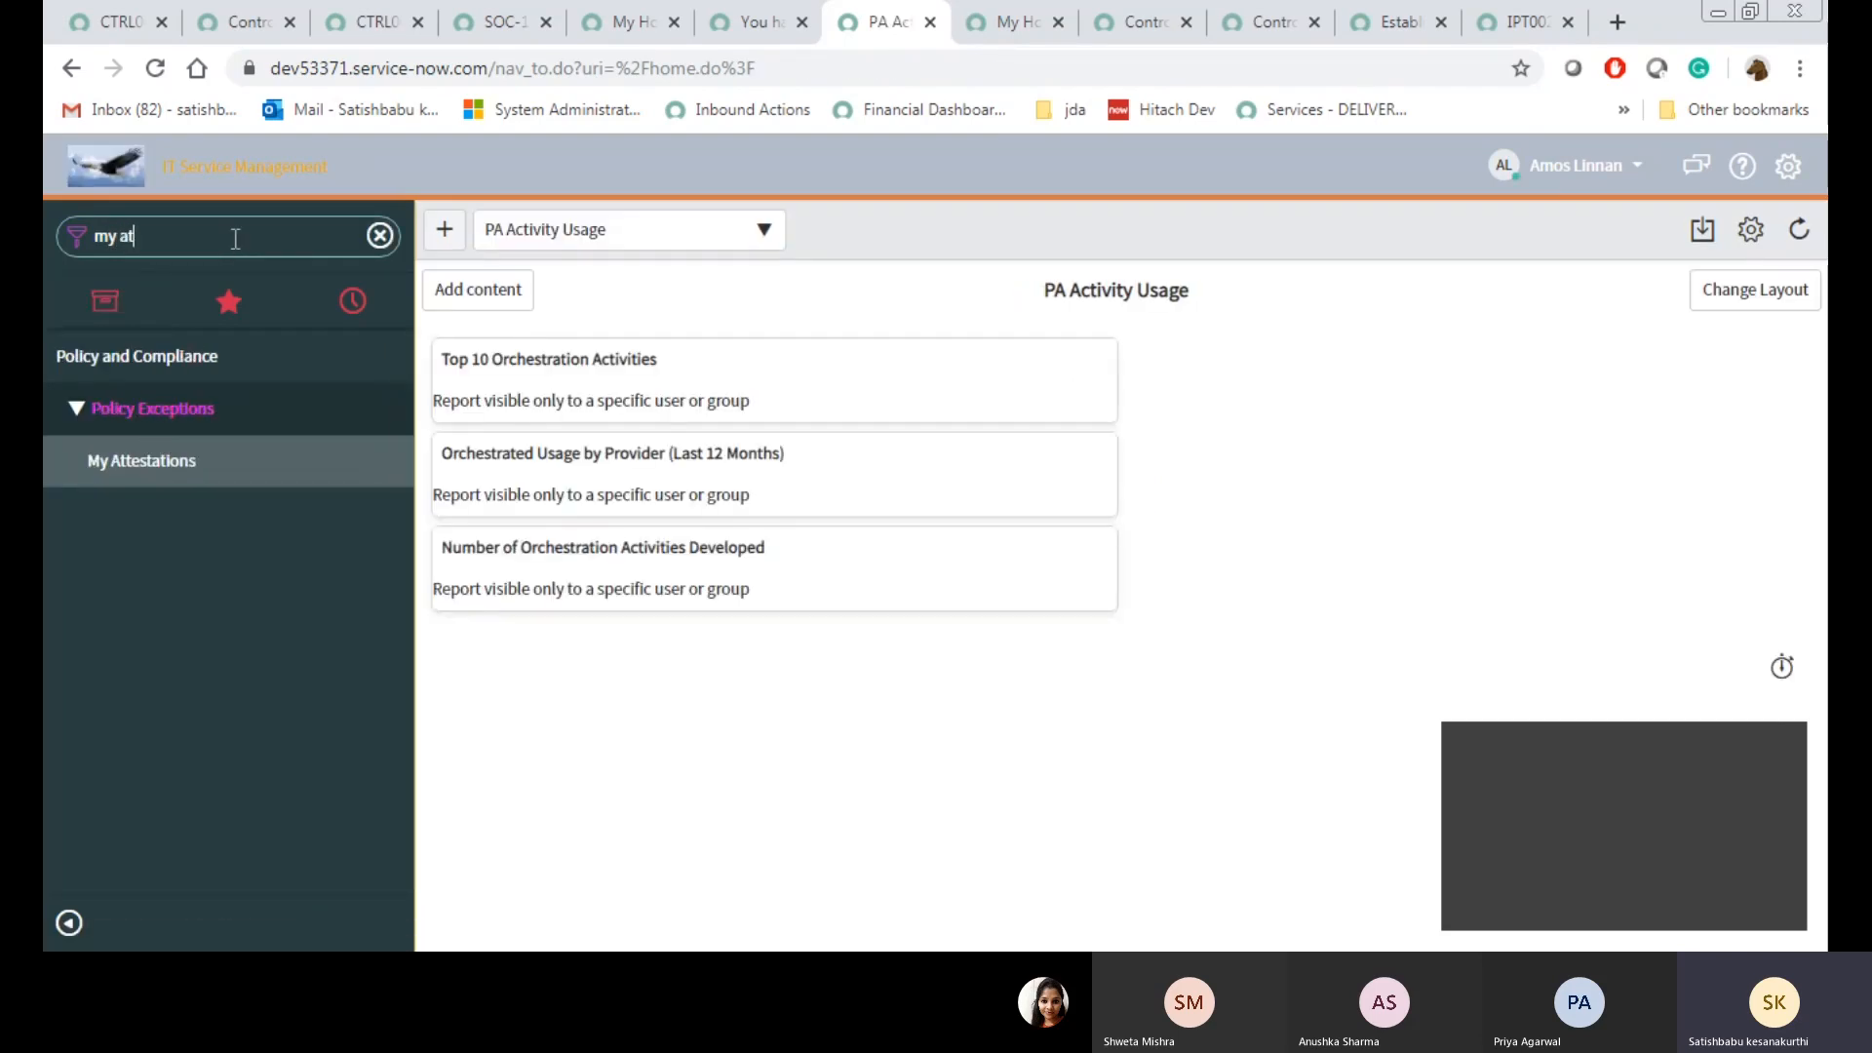
{"action": "left_click", "coordinate": [163, 462]}
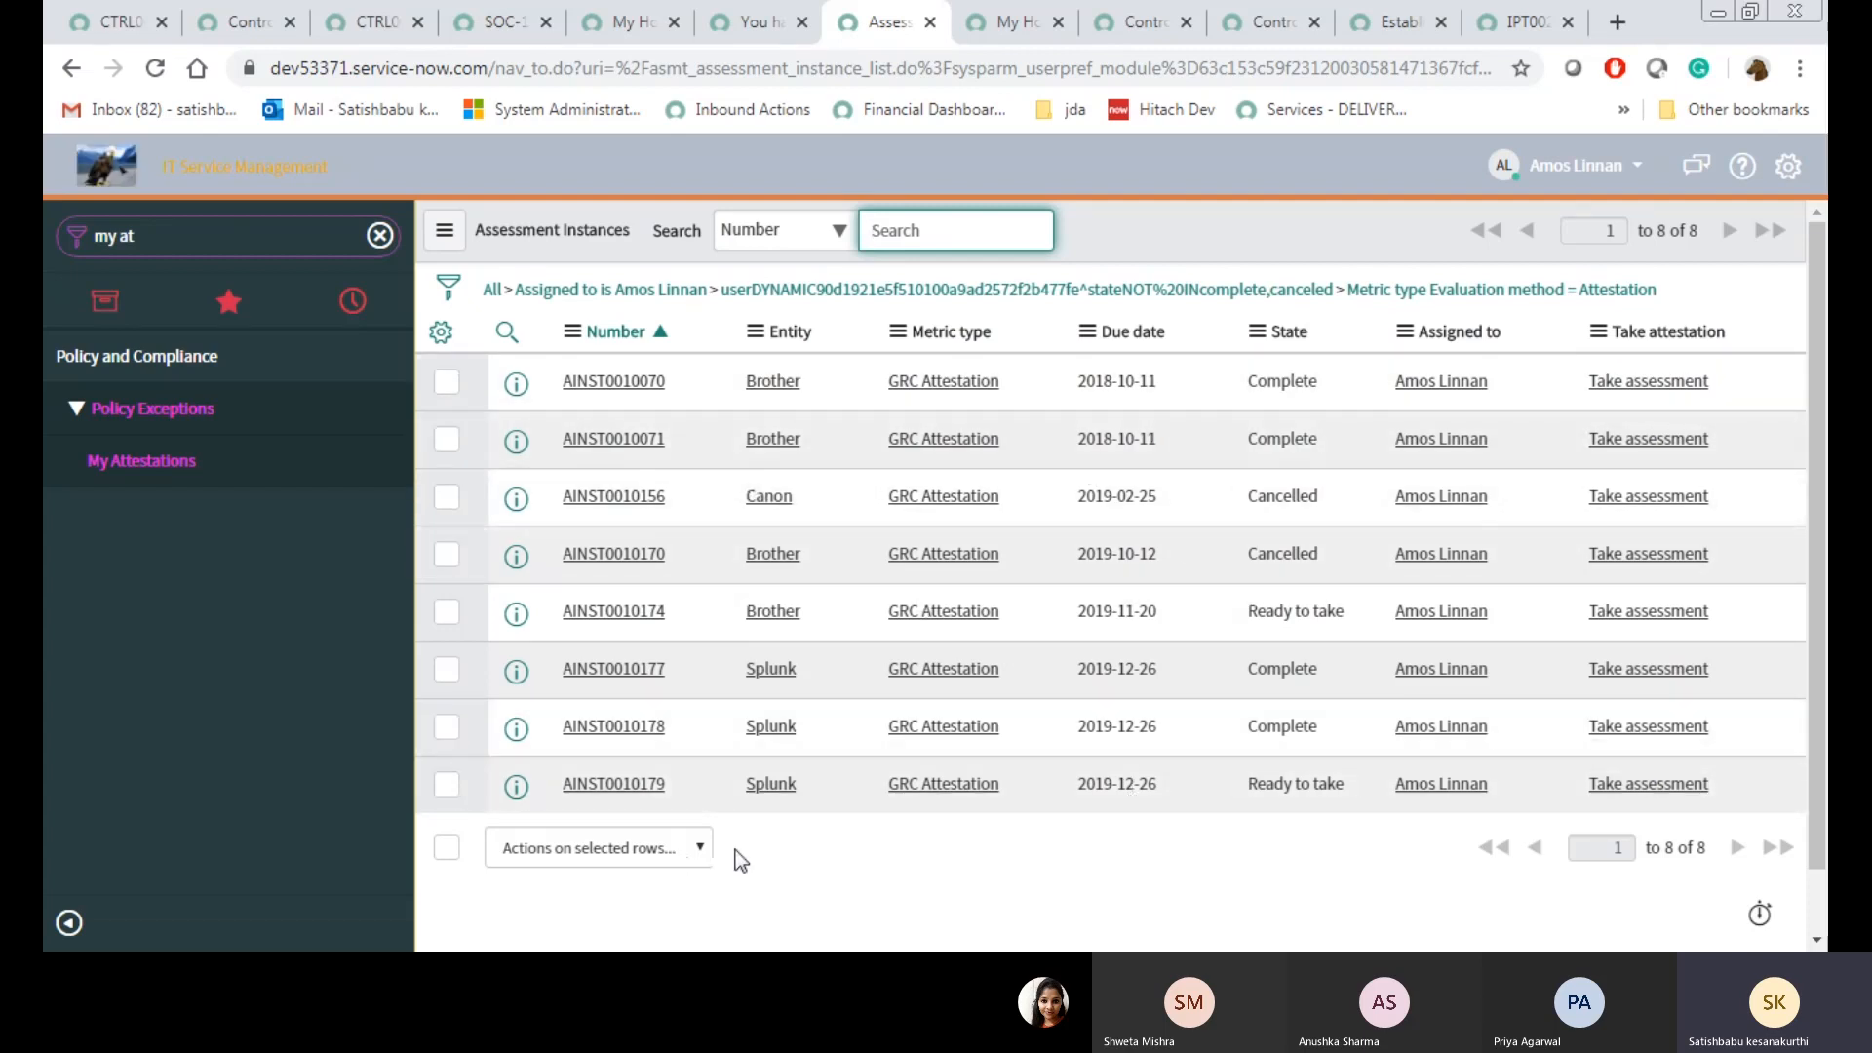
Open the ready-to-take Splunk attestation AINST0010179 in a new browser tab and start taking its assessment
{"action": "middle_click", "coordinate": [626, 788]}
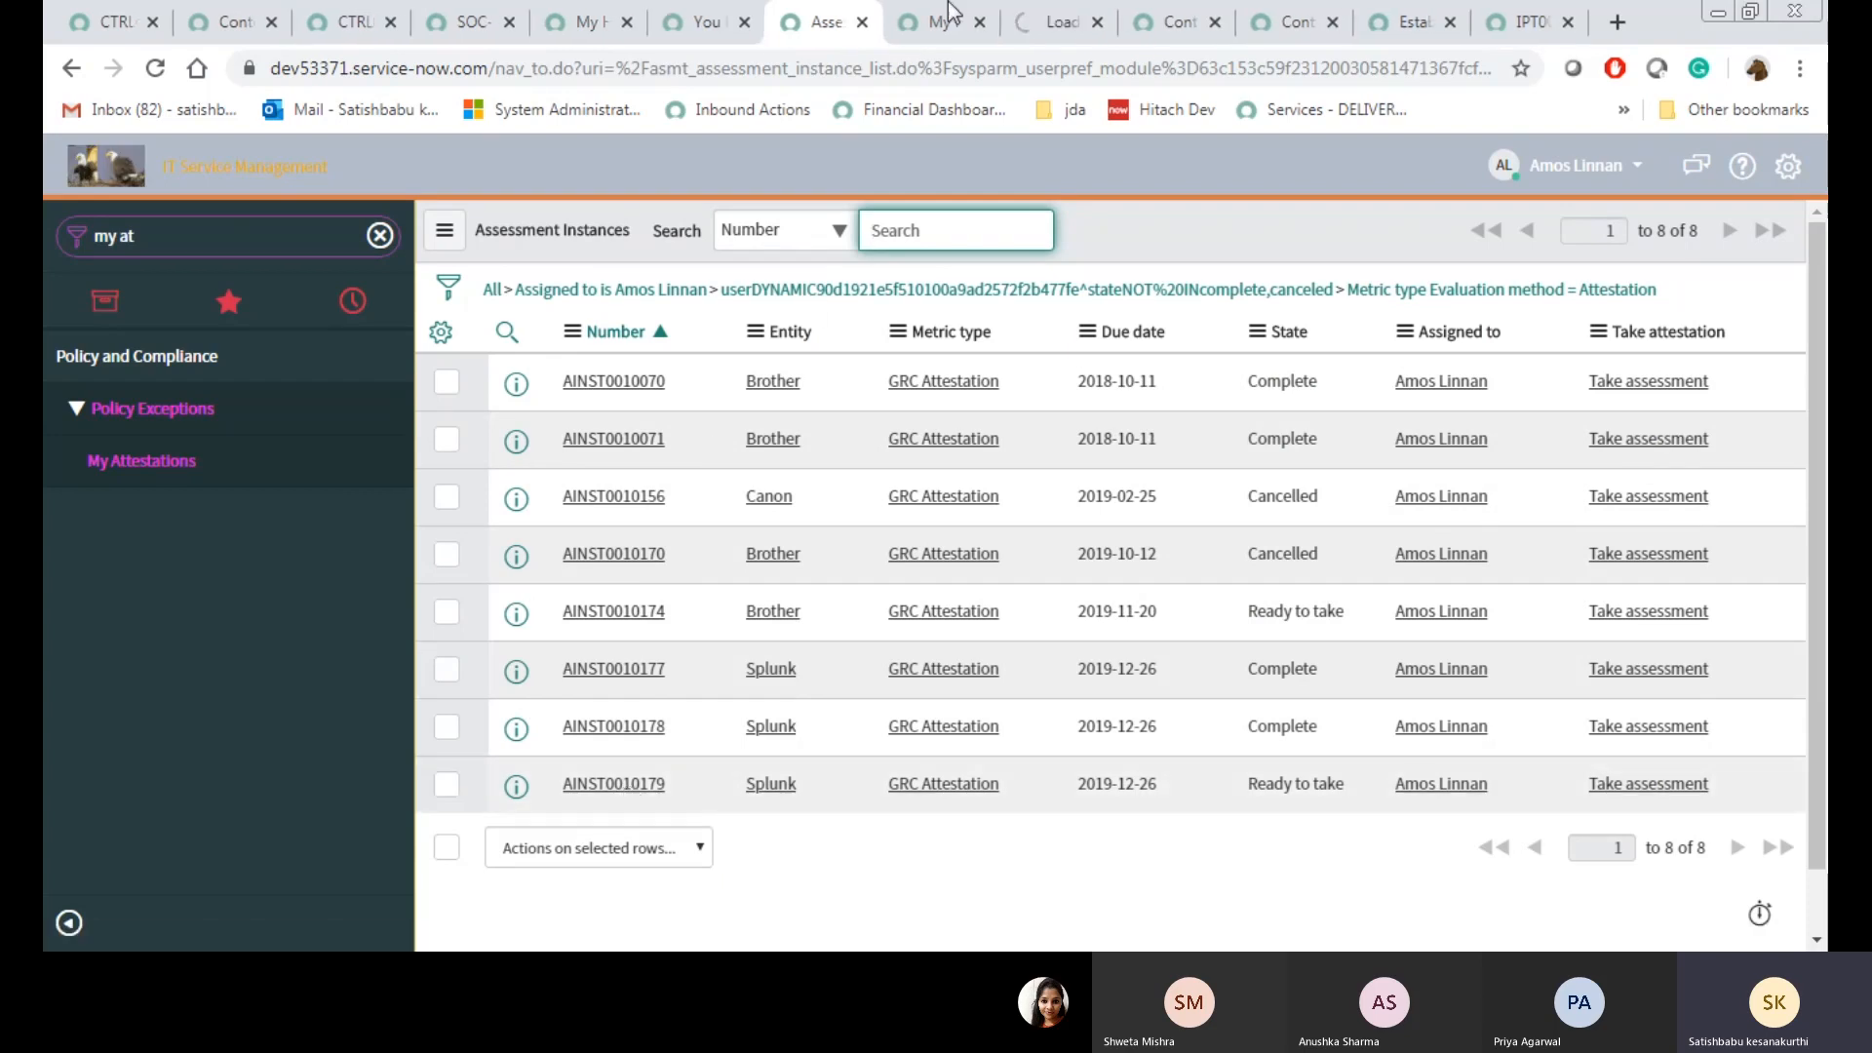
{"action": "left_click", "coordinate": [1058, 11]}
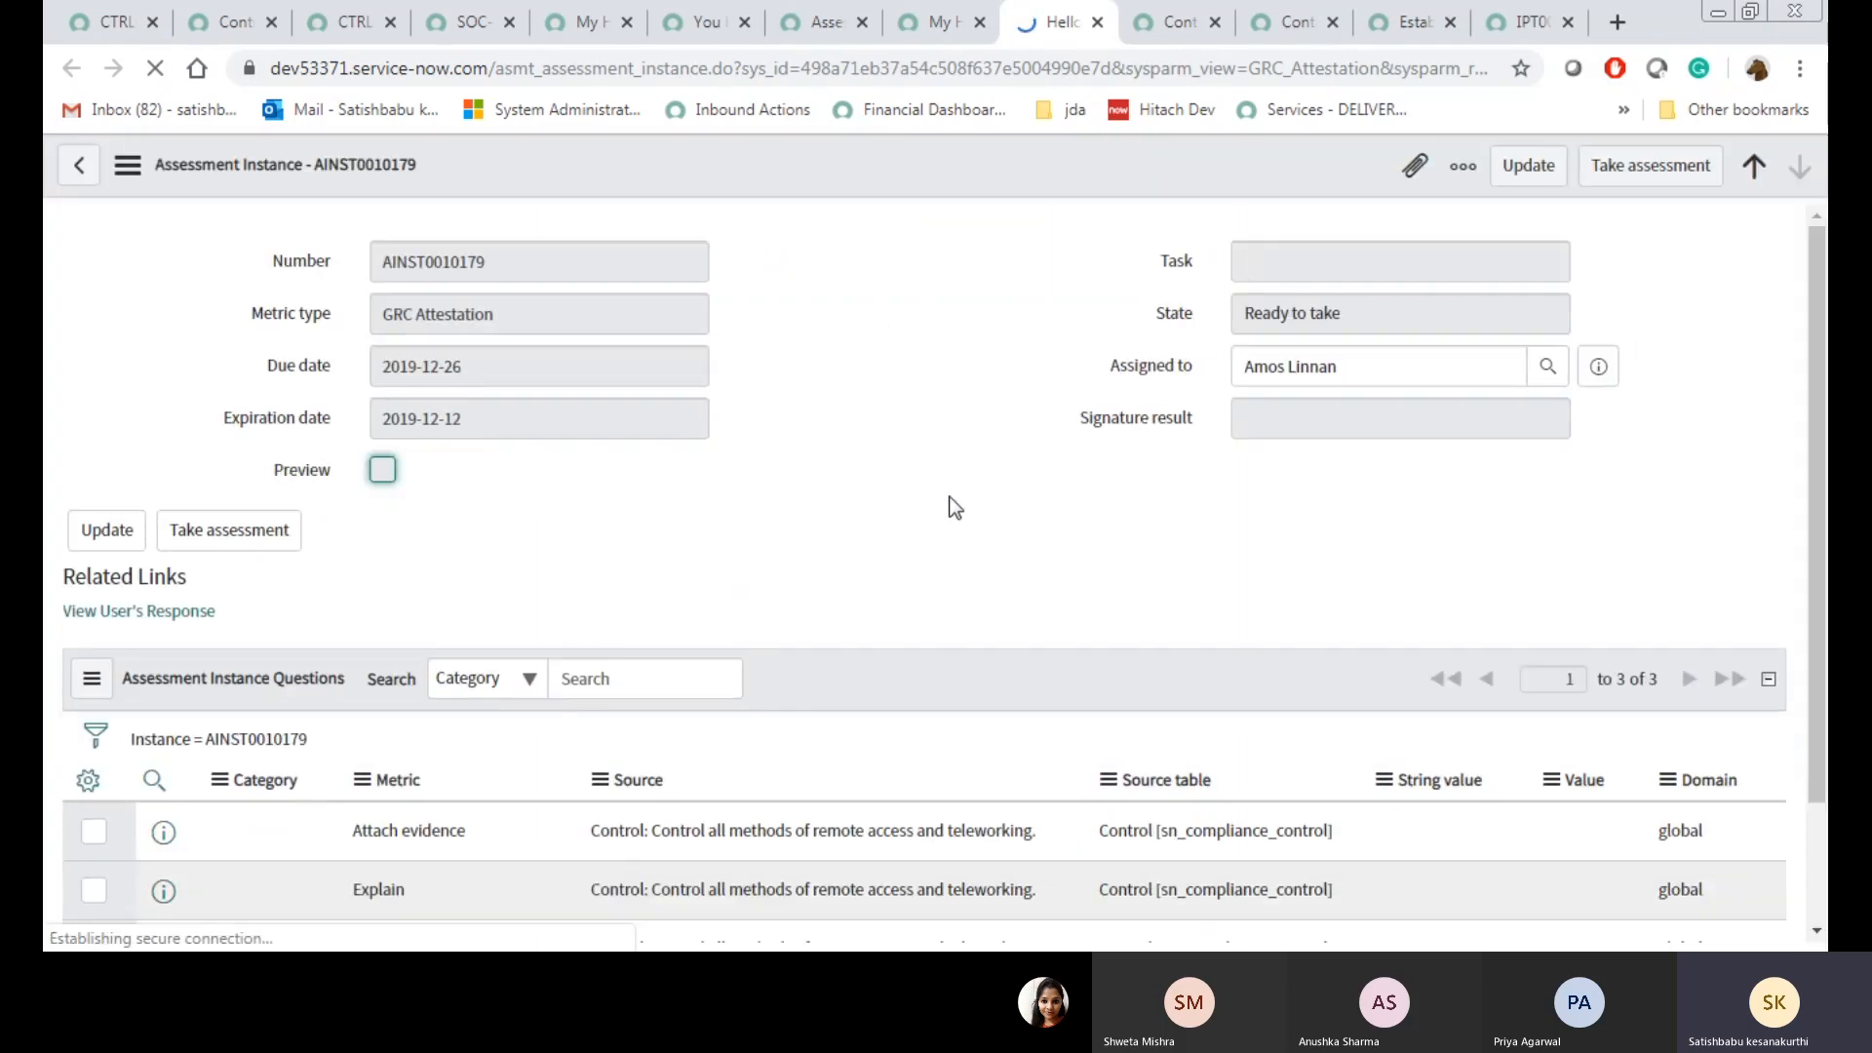
{"action": "left_click", "coordinate": [1626, 178]}
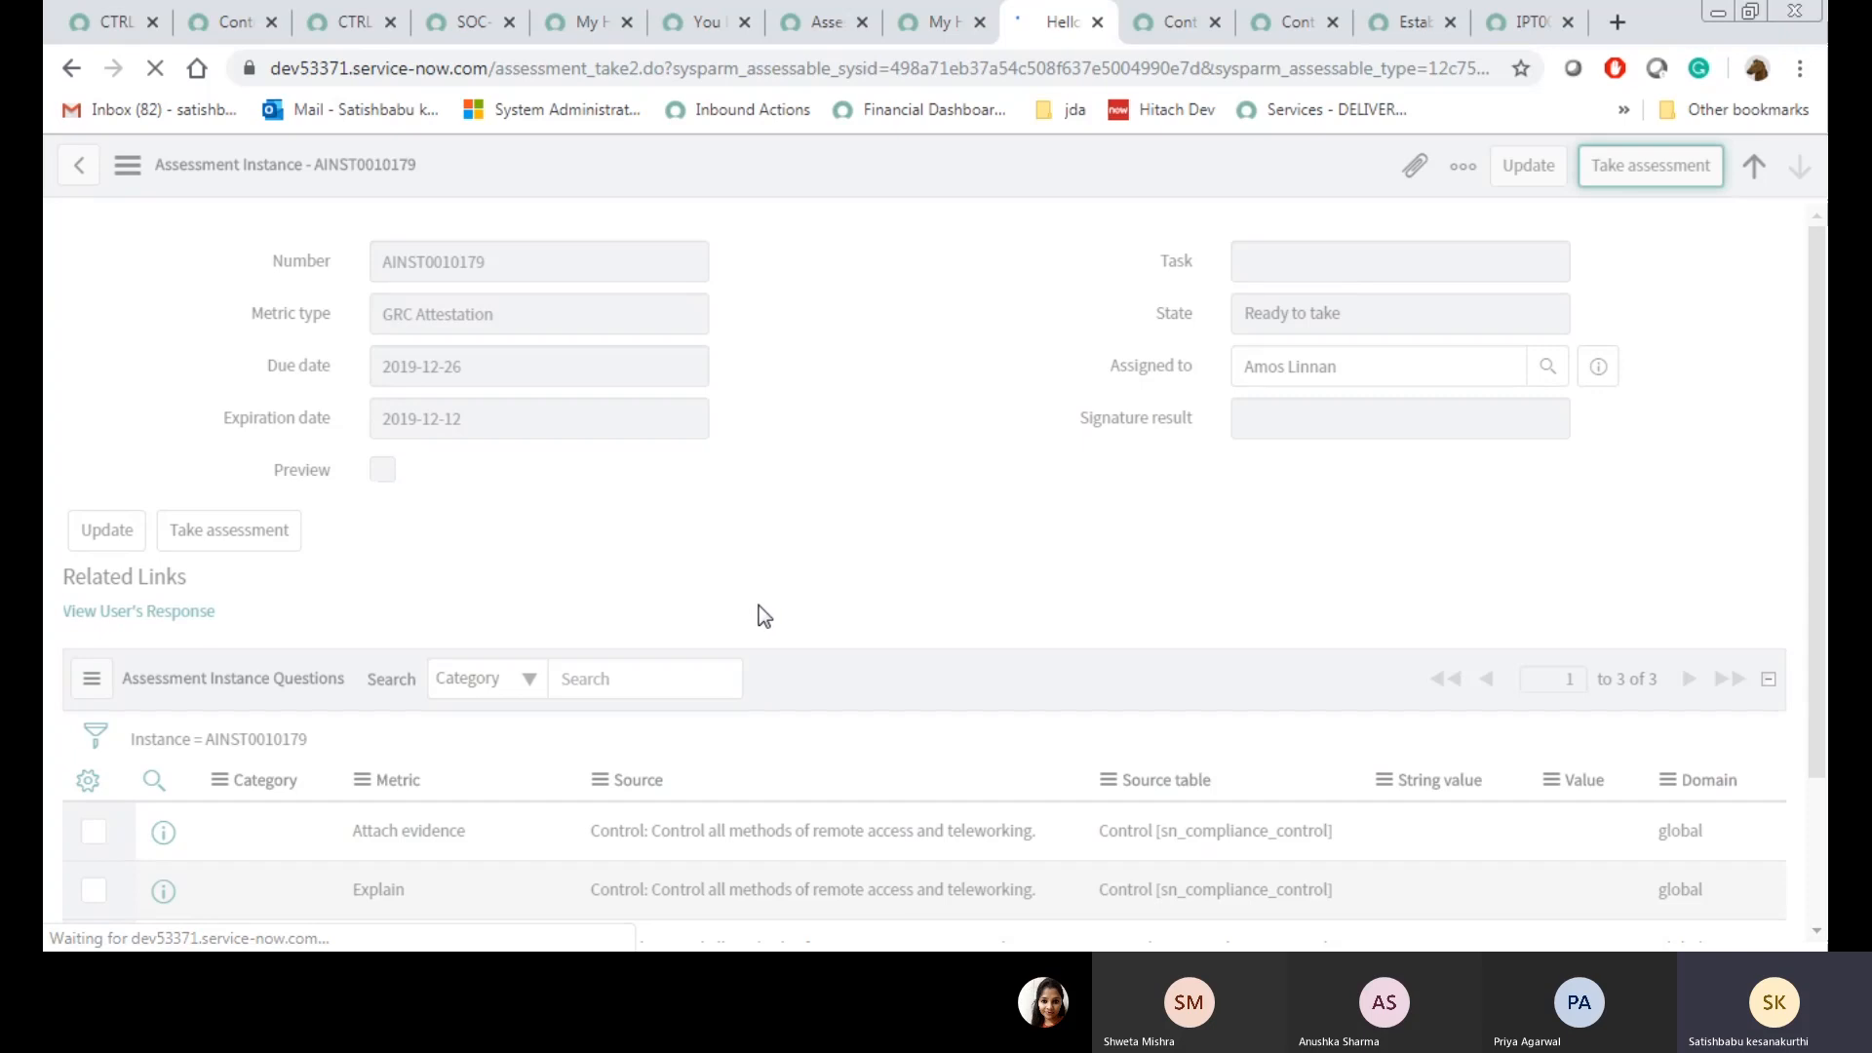
Answer No to whether the control is implemented, enter the explanation "Testing", and submit the Splunk attestation
{"action": "left_click", "coordinate": [529, 492]}
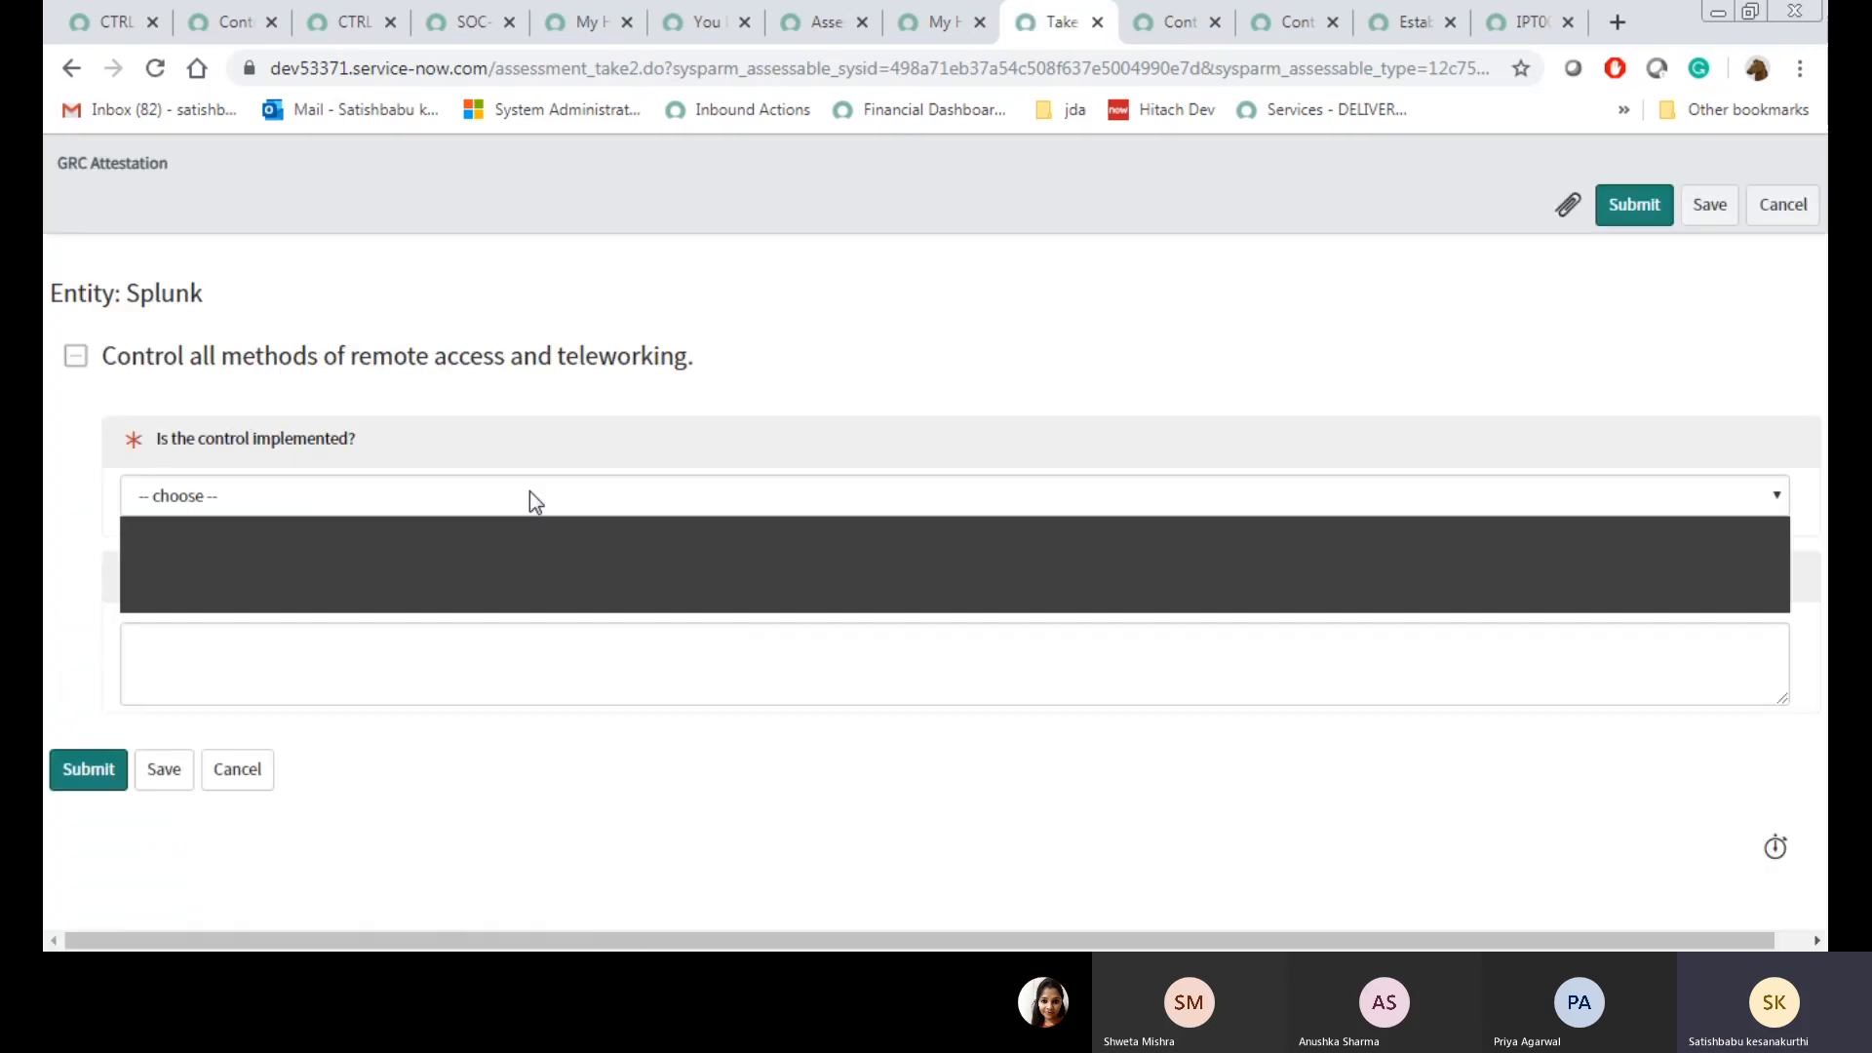
{"action": "left_click", "coordinate": [486, 606]}
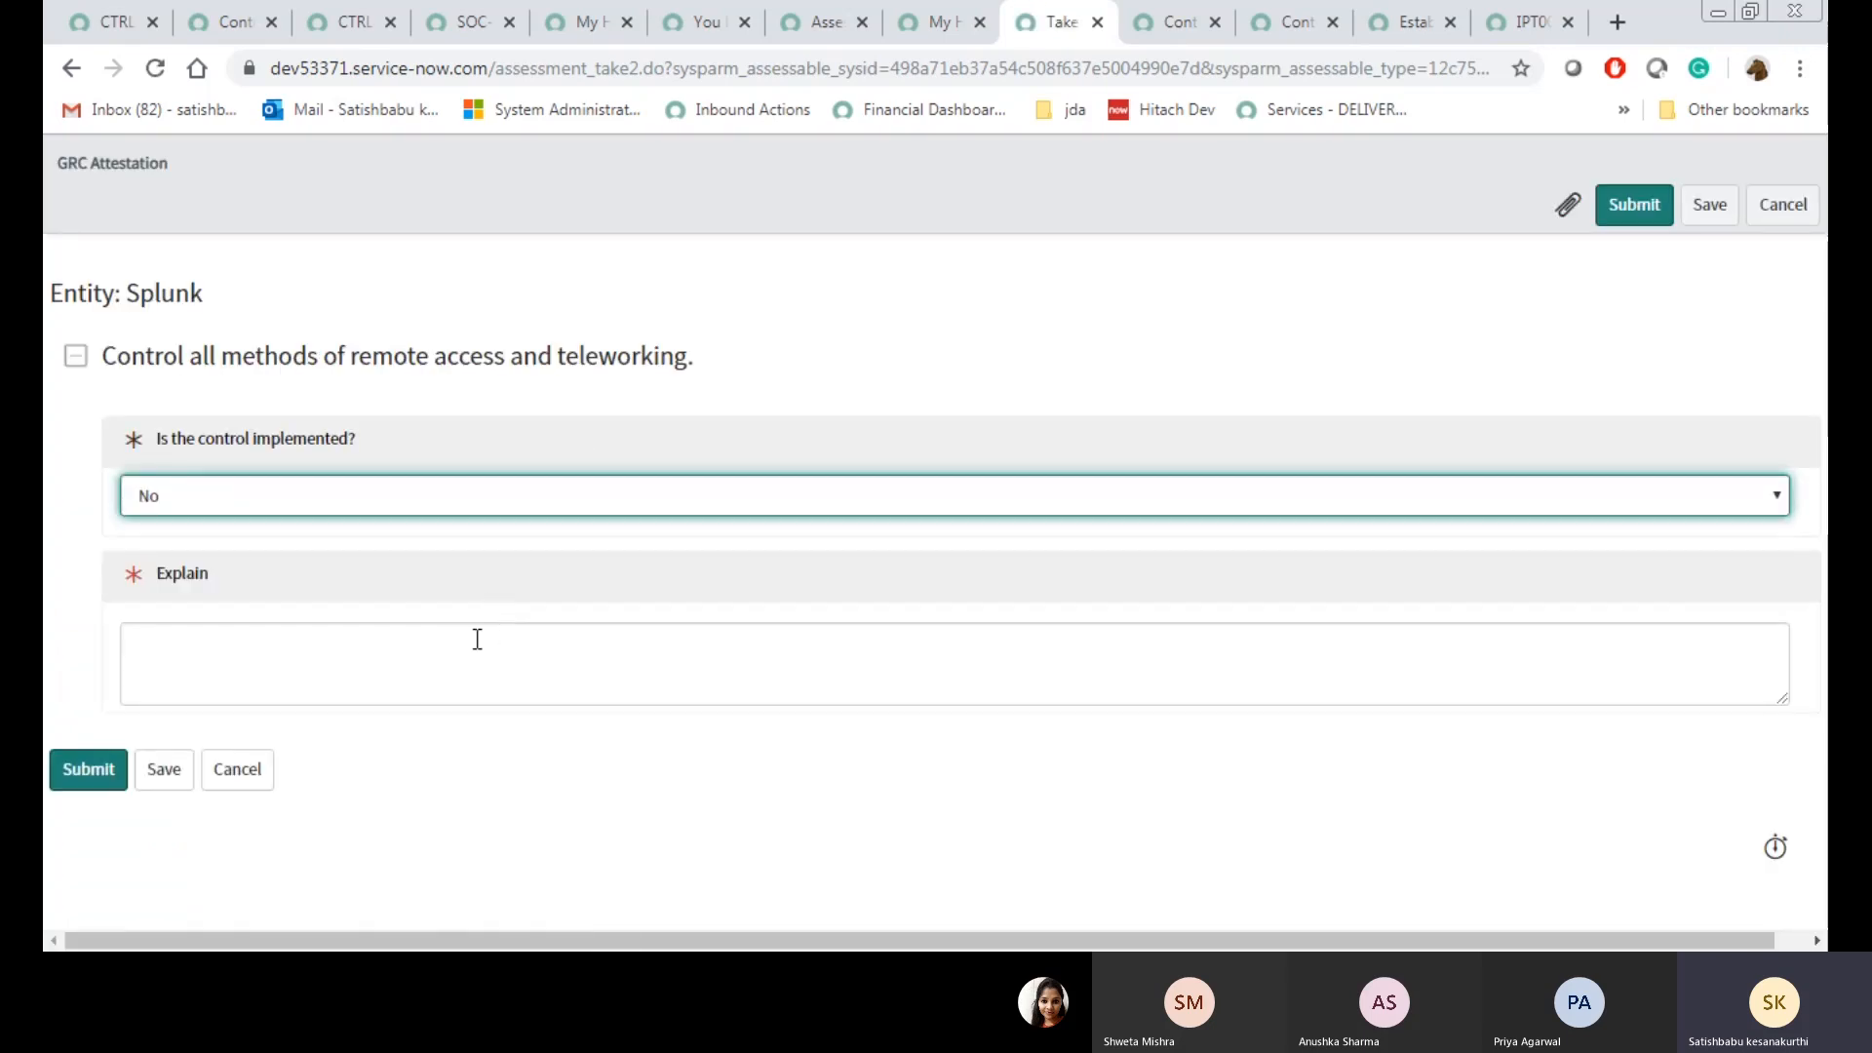
{"action": "left_click", "coordinate": [434, 672]}
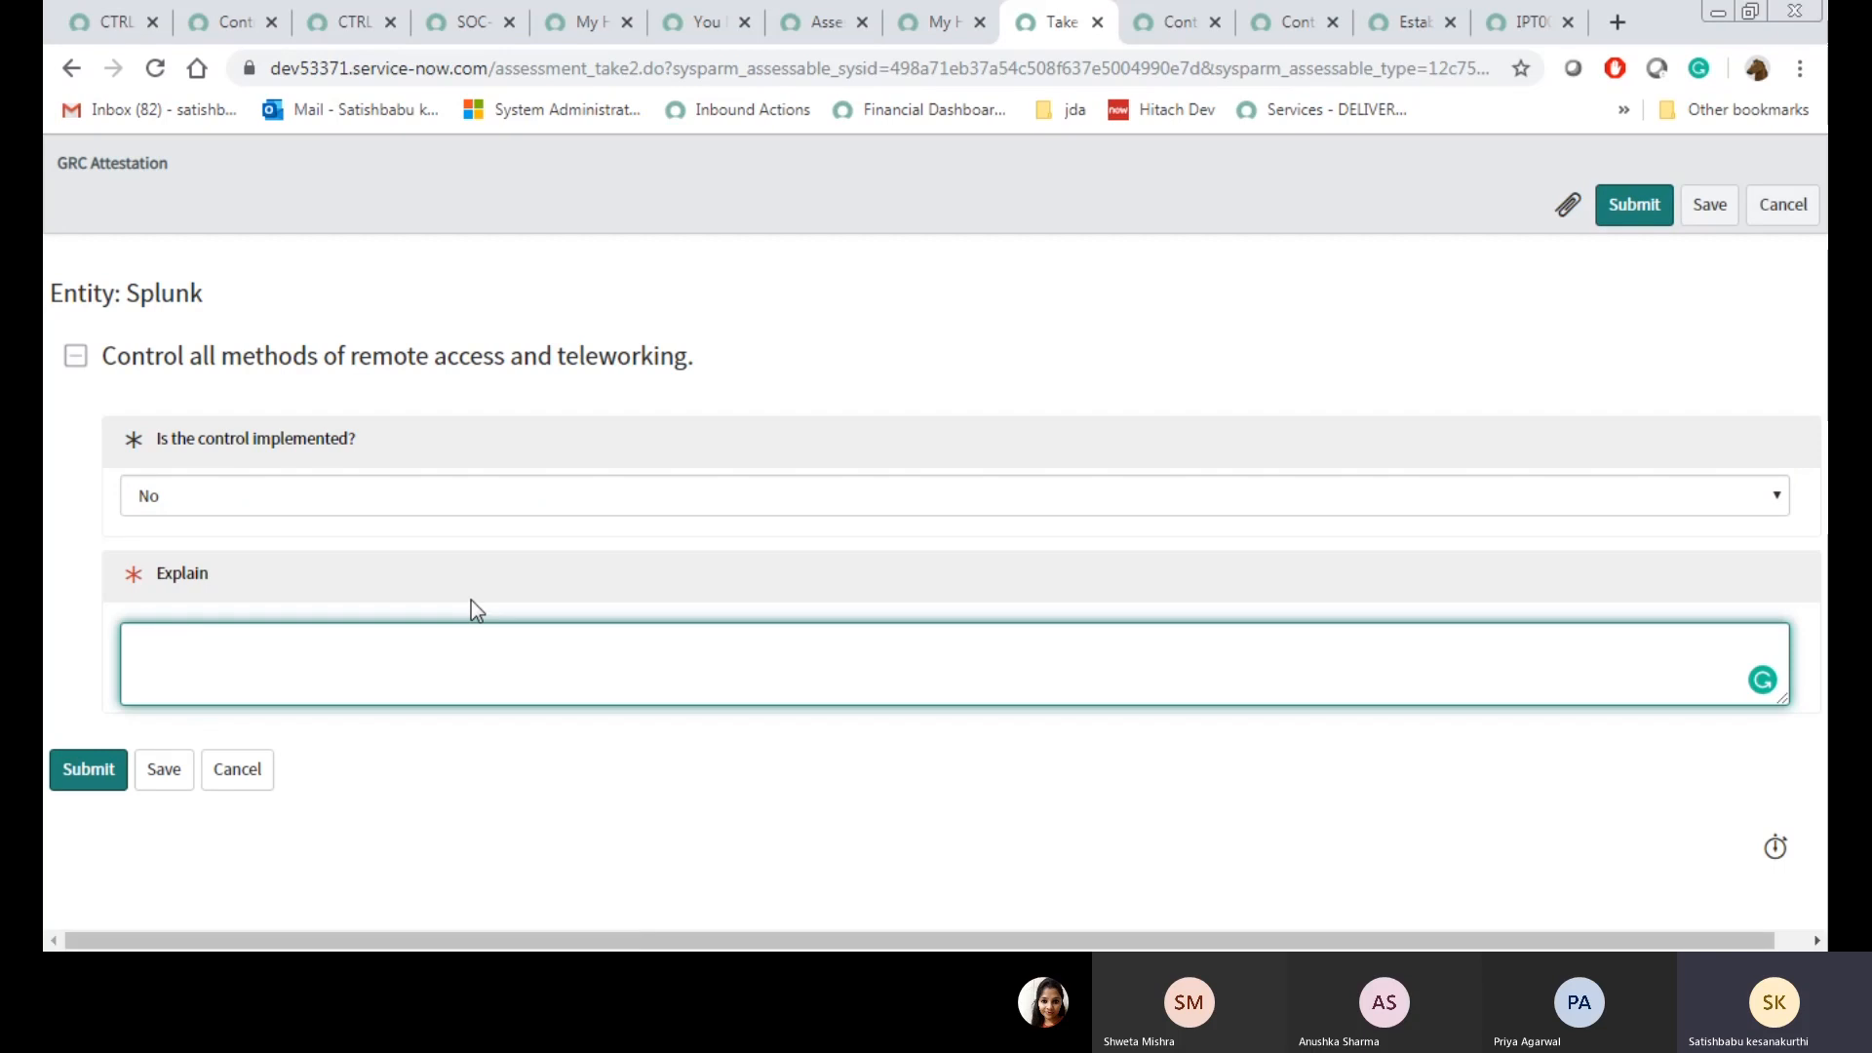
{"action": "type", "text": "Testing"}
{"action": "left_click", "coordinate": [1616, 205]}
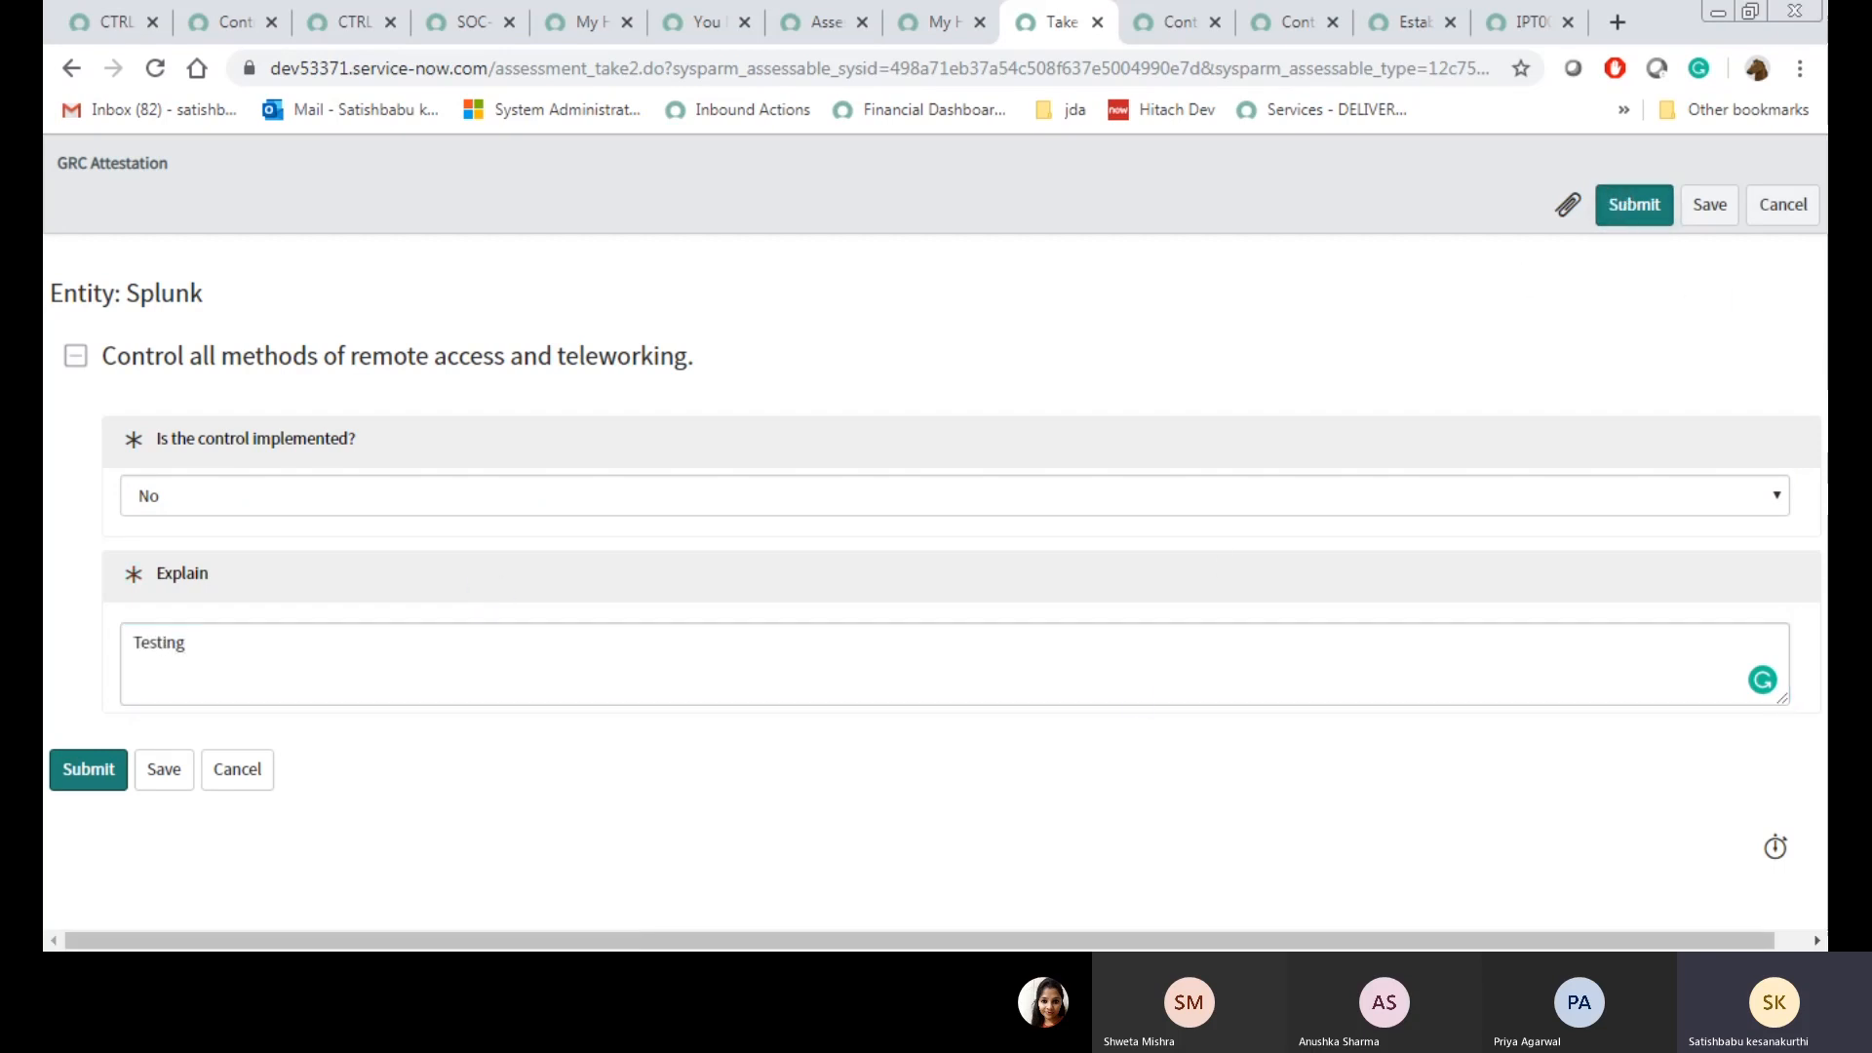
Close the record classification scheme control's browser tab and reload the remote access and teleworking control record to check its state
{"action": "left_click", "coordinate": [1422, 16]}
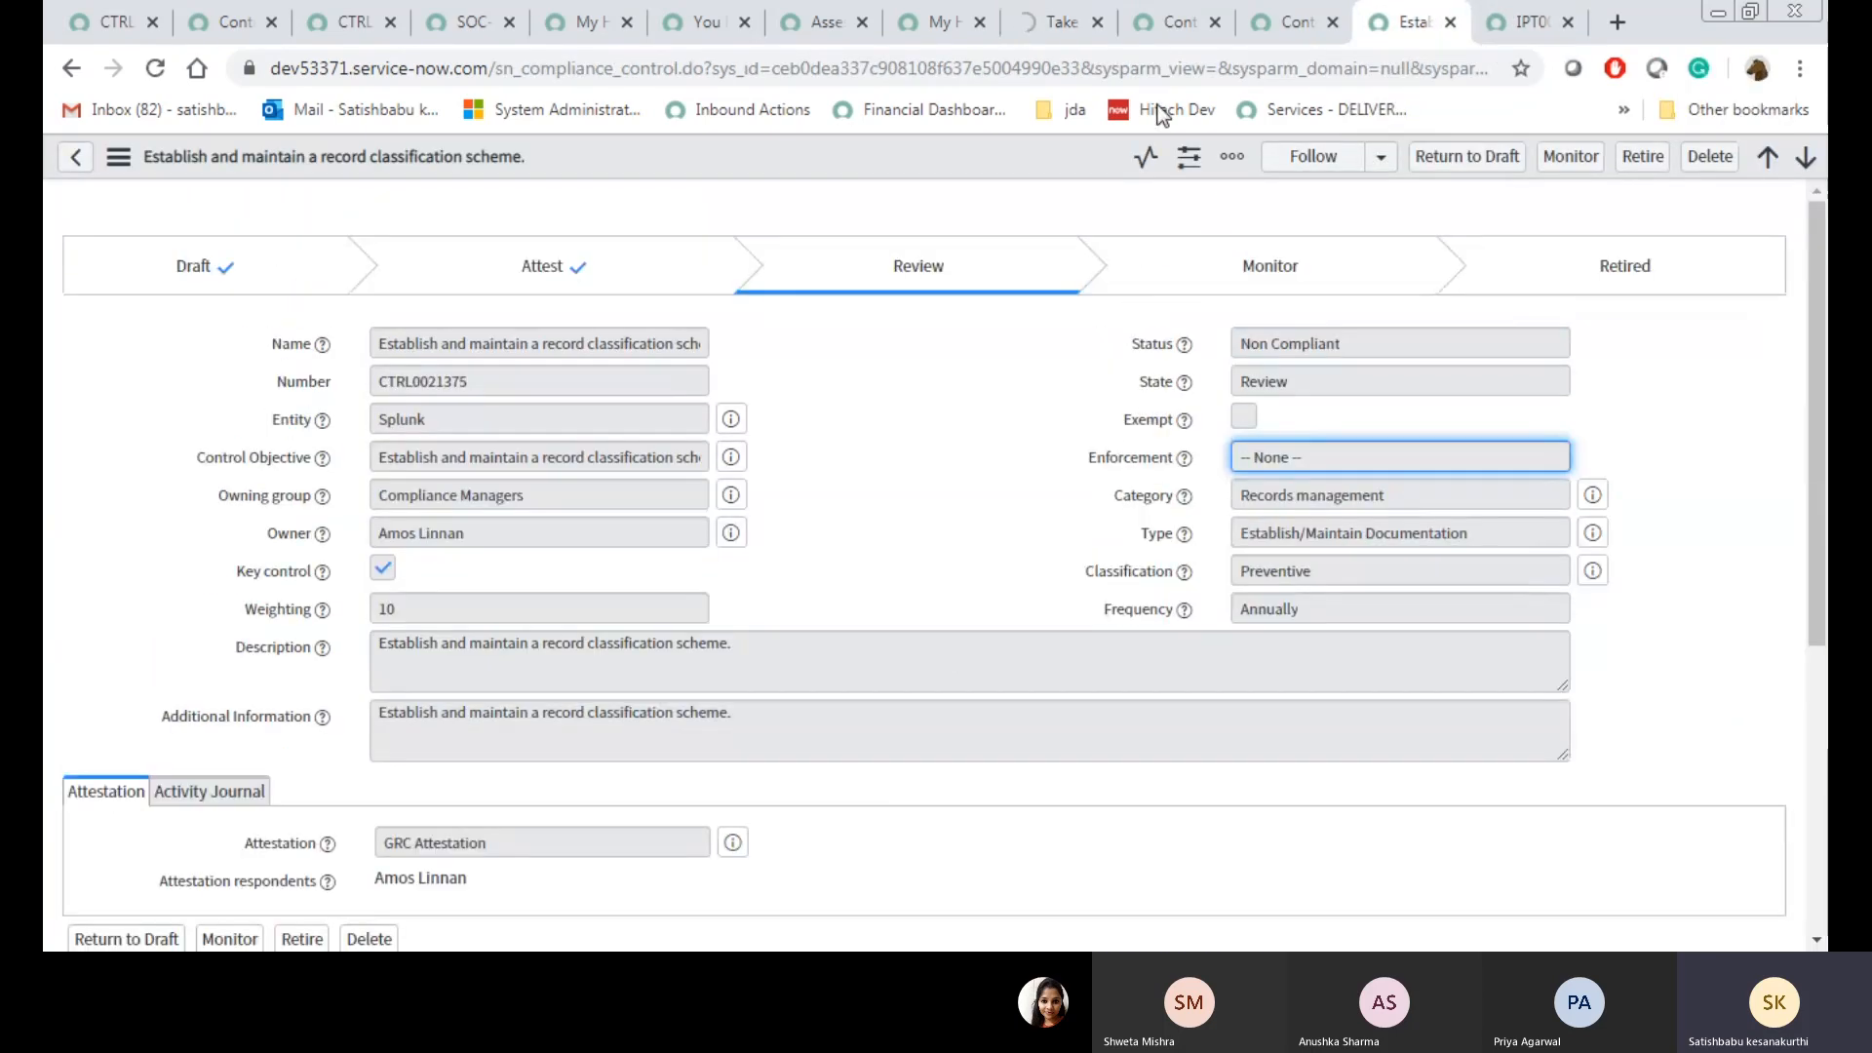
{"action": "left_click", "coordinate": [1449, 22]}
{"action": "left_click", "coordinate": [1328, 19]}
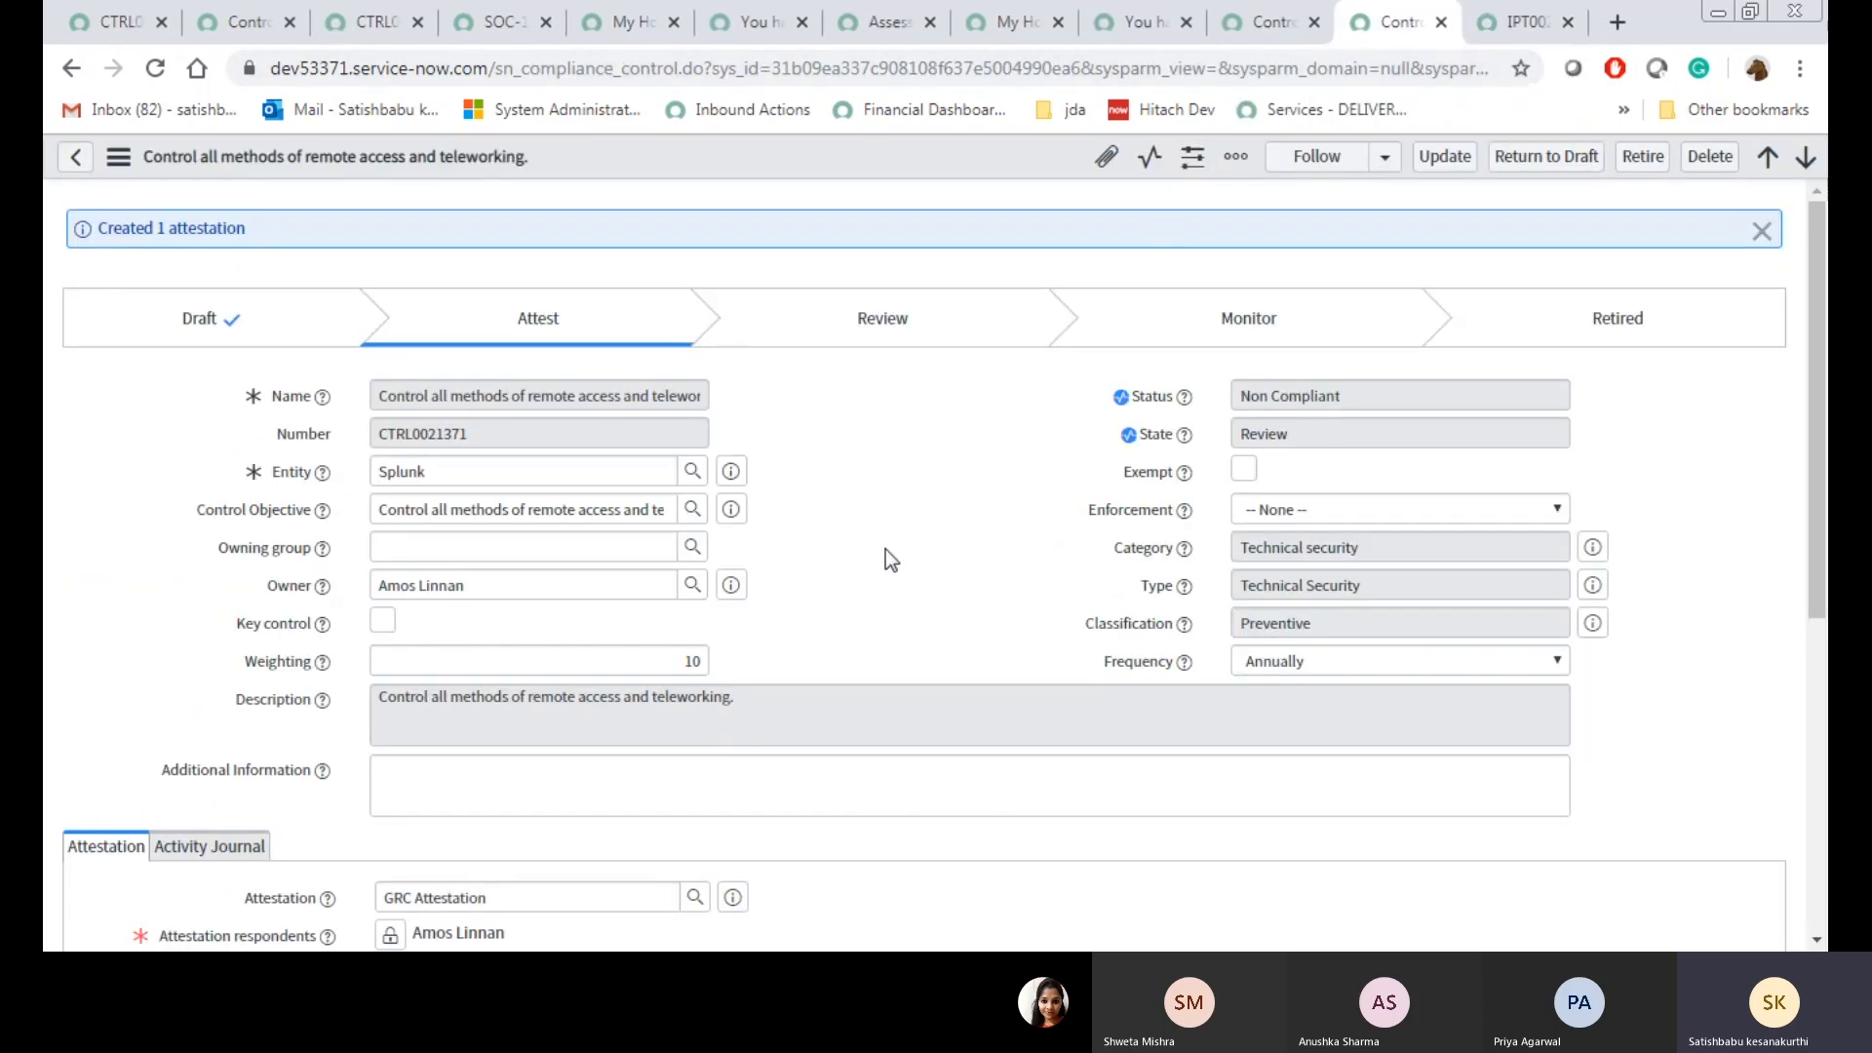
{"action": "key", "text": "F5"}
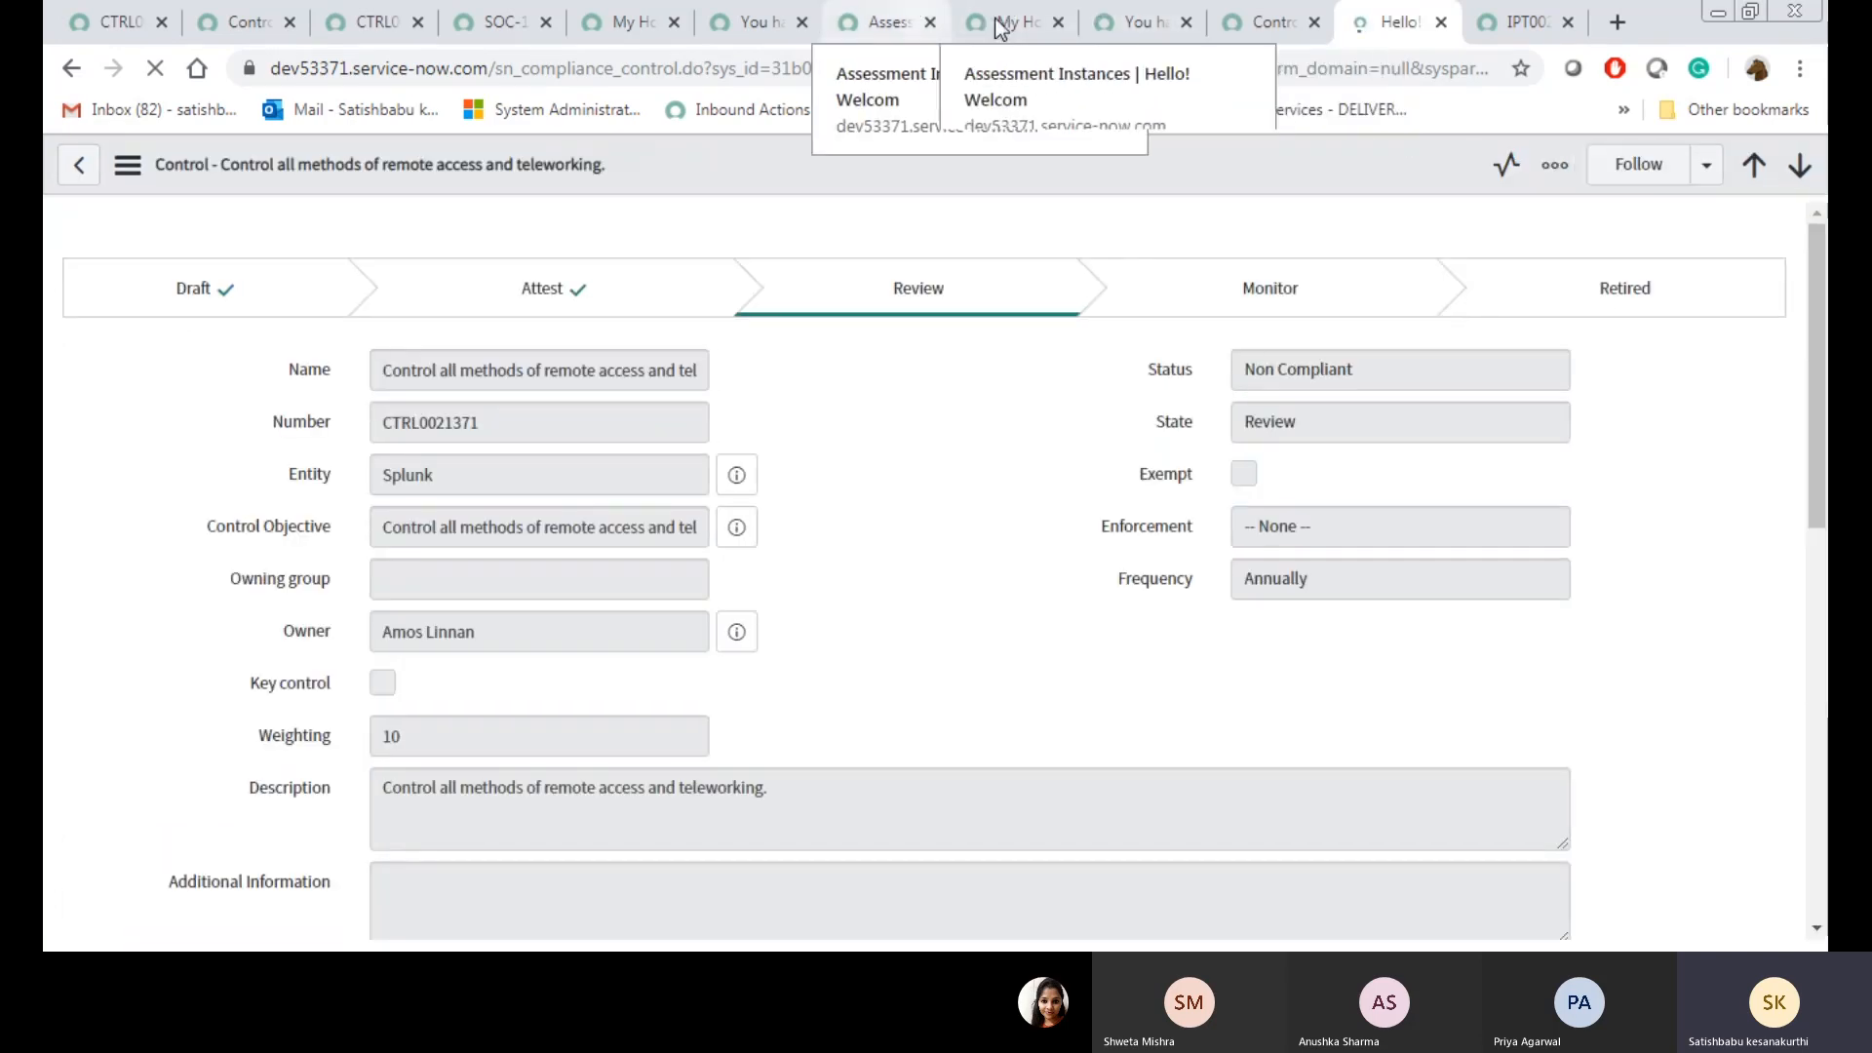
End the impersonation of the attestation respondent from the assessment instances page
{"action": "left_click", "coordinate": [1126, 6]}
{"action": "left_click", "coordinate": [1023, 18]}
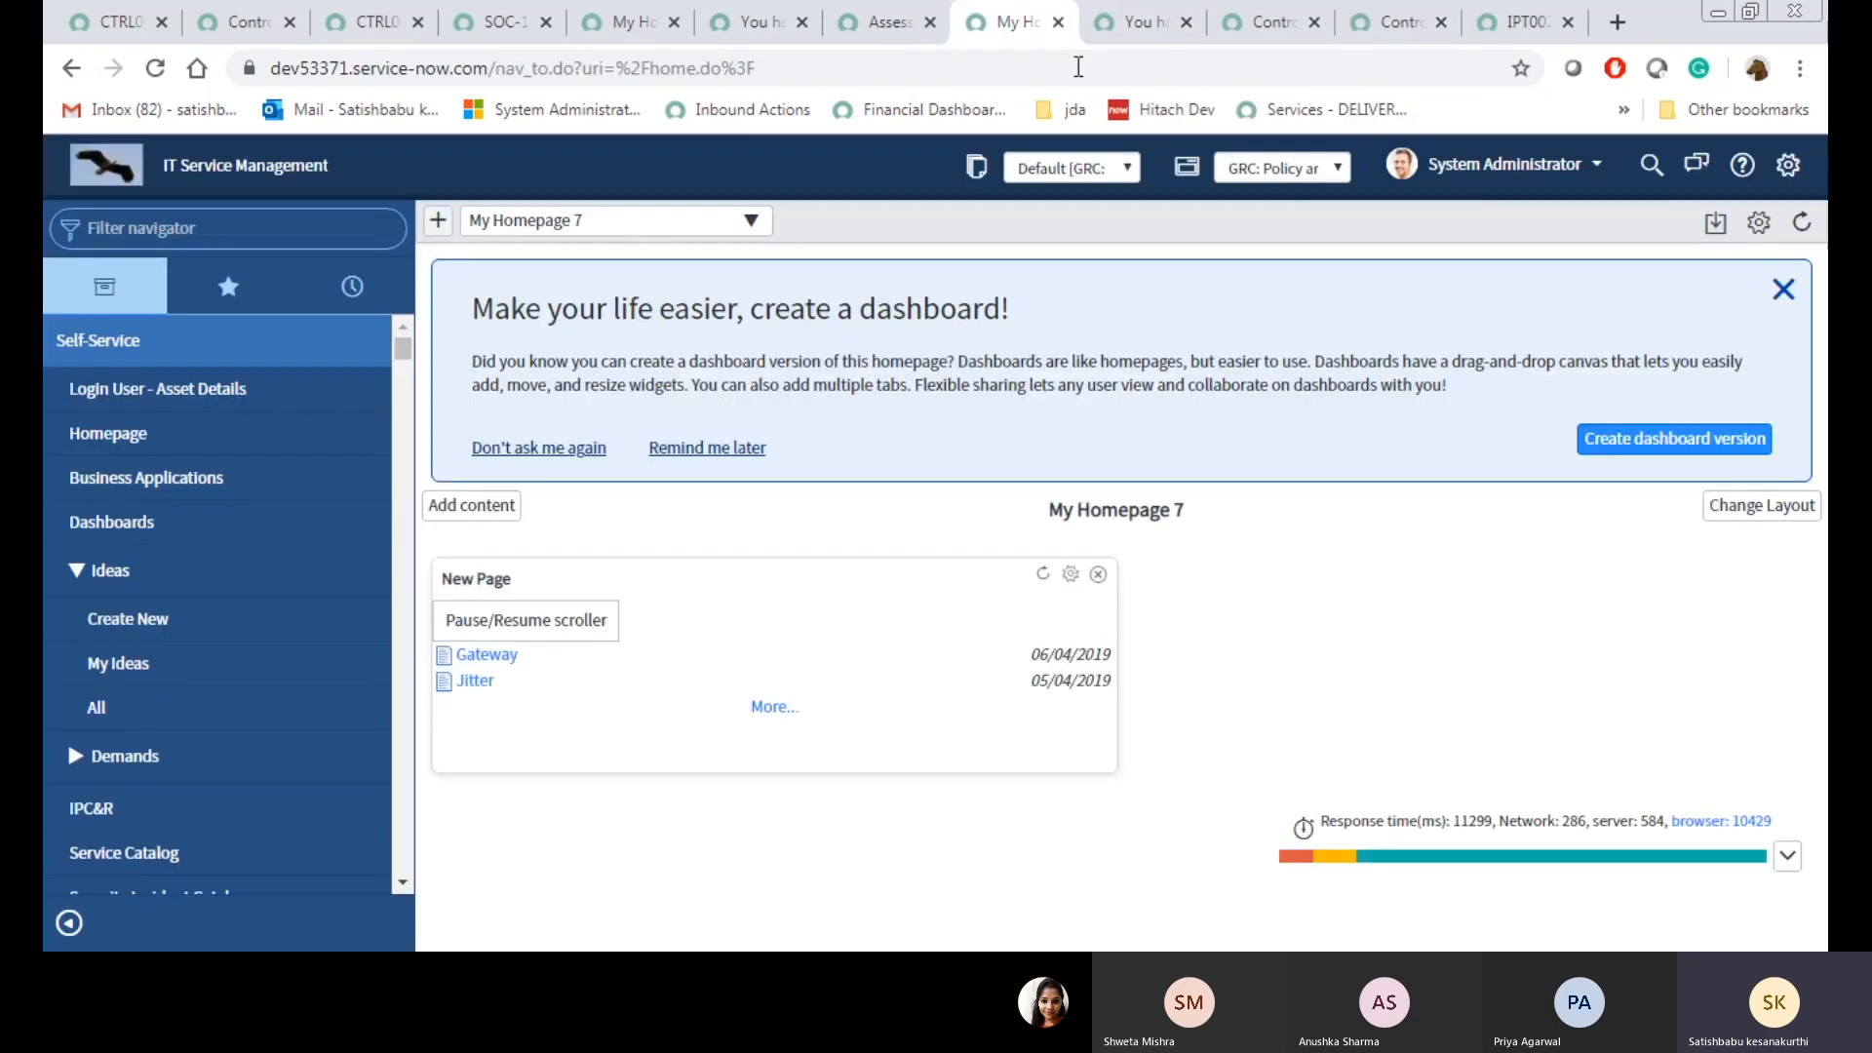
{"action": "left_click", "coordinate": [1501, 164]}
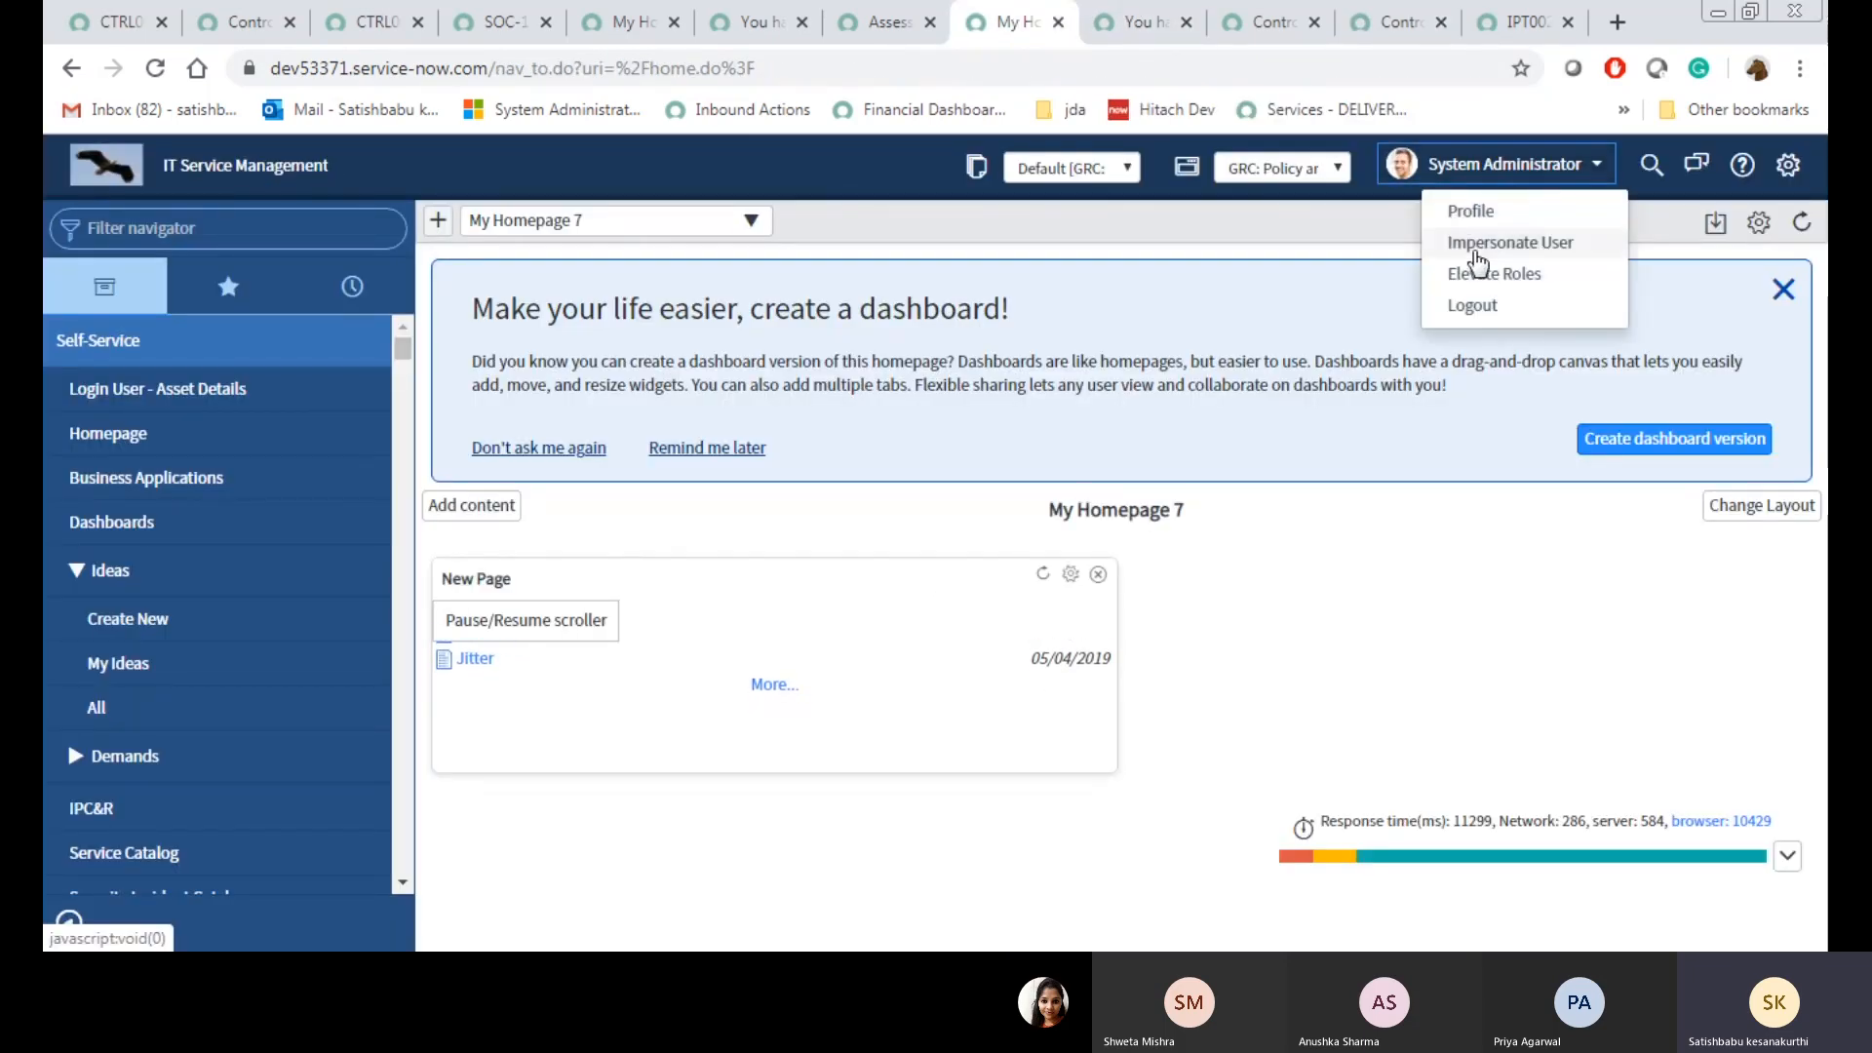
{"action": "left_click", "coordinate": [905, 11]}
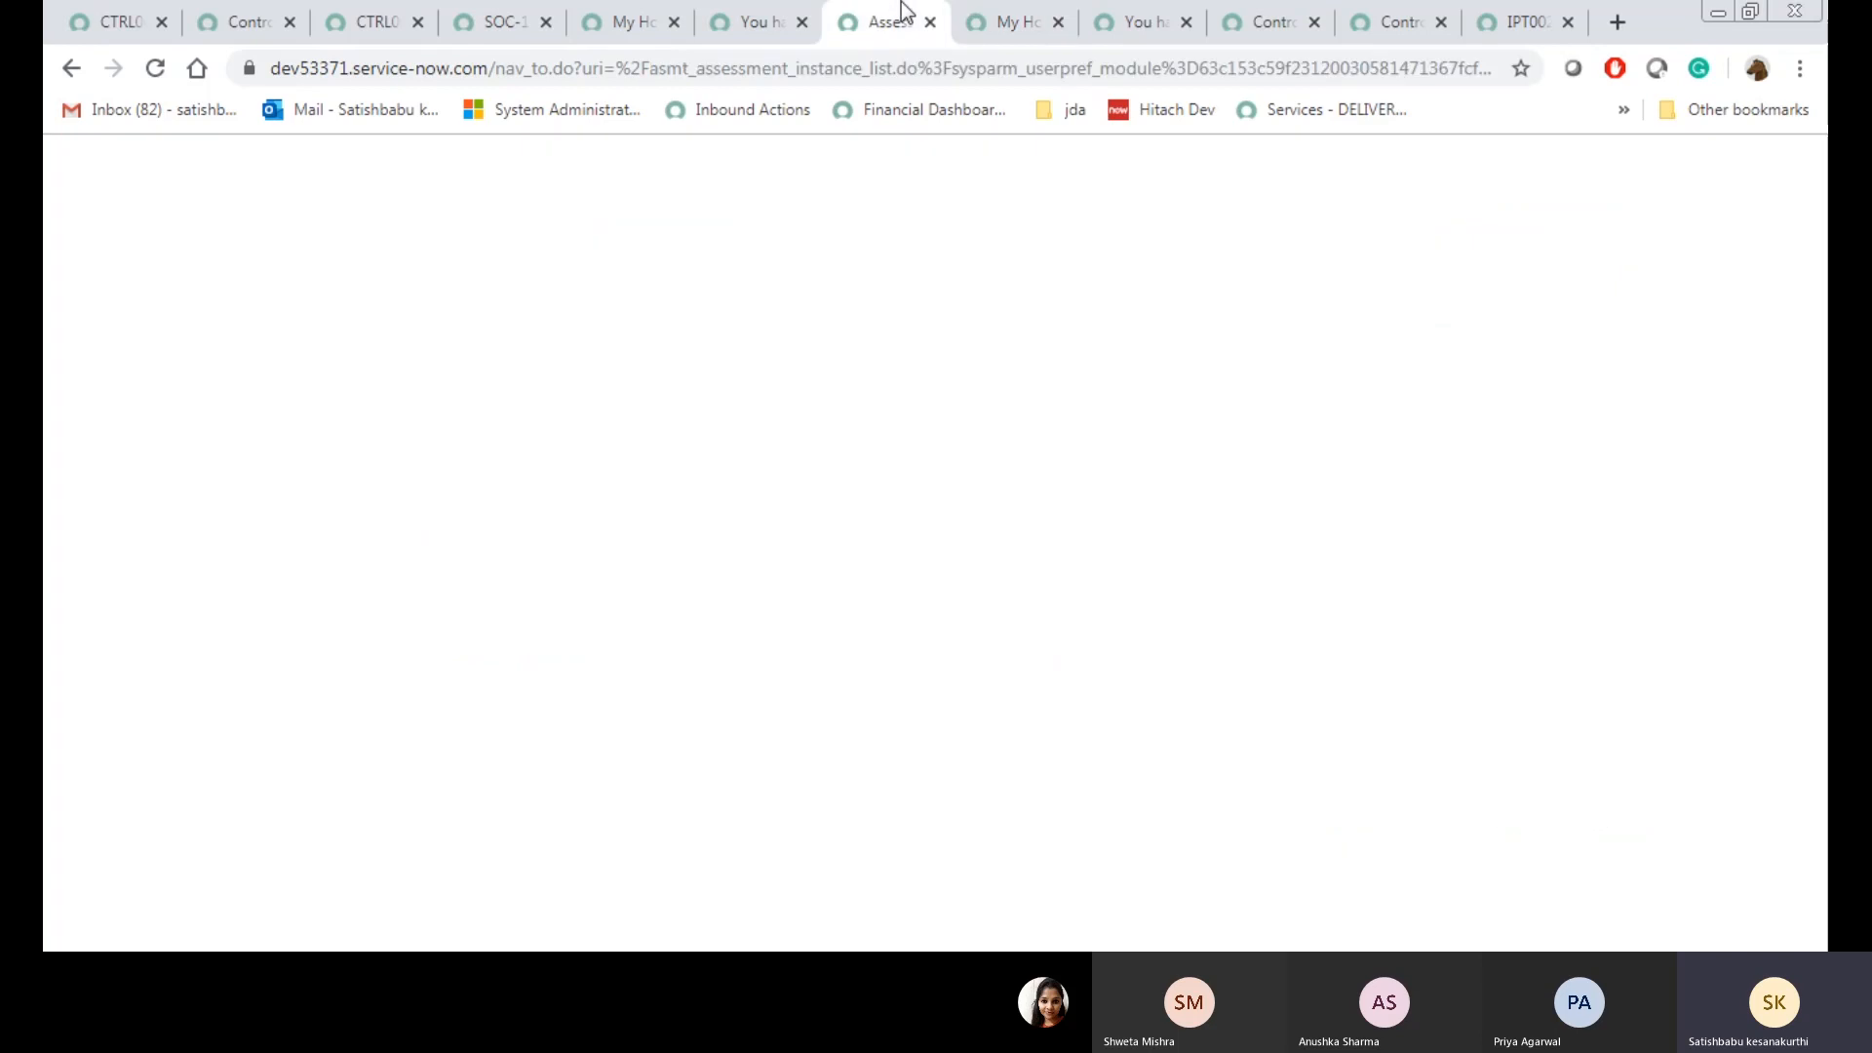
{"action": "left_click", "coordinate": [1550, 163]}
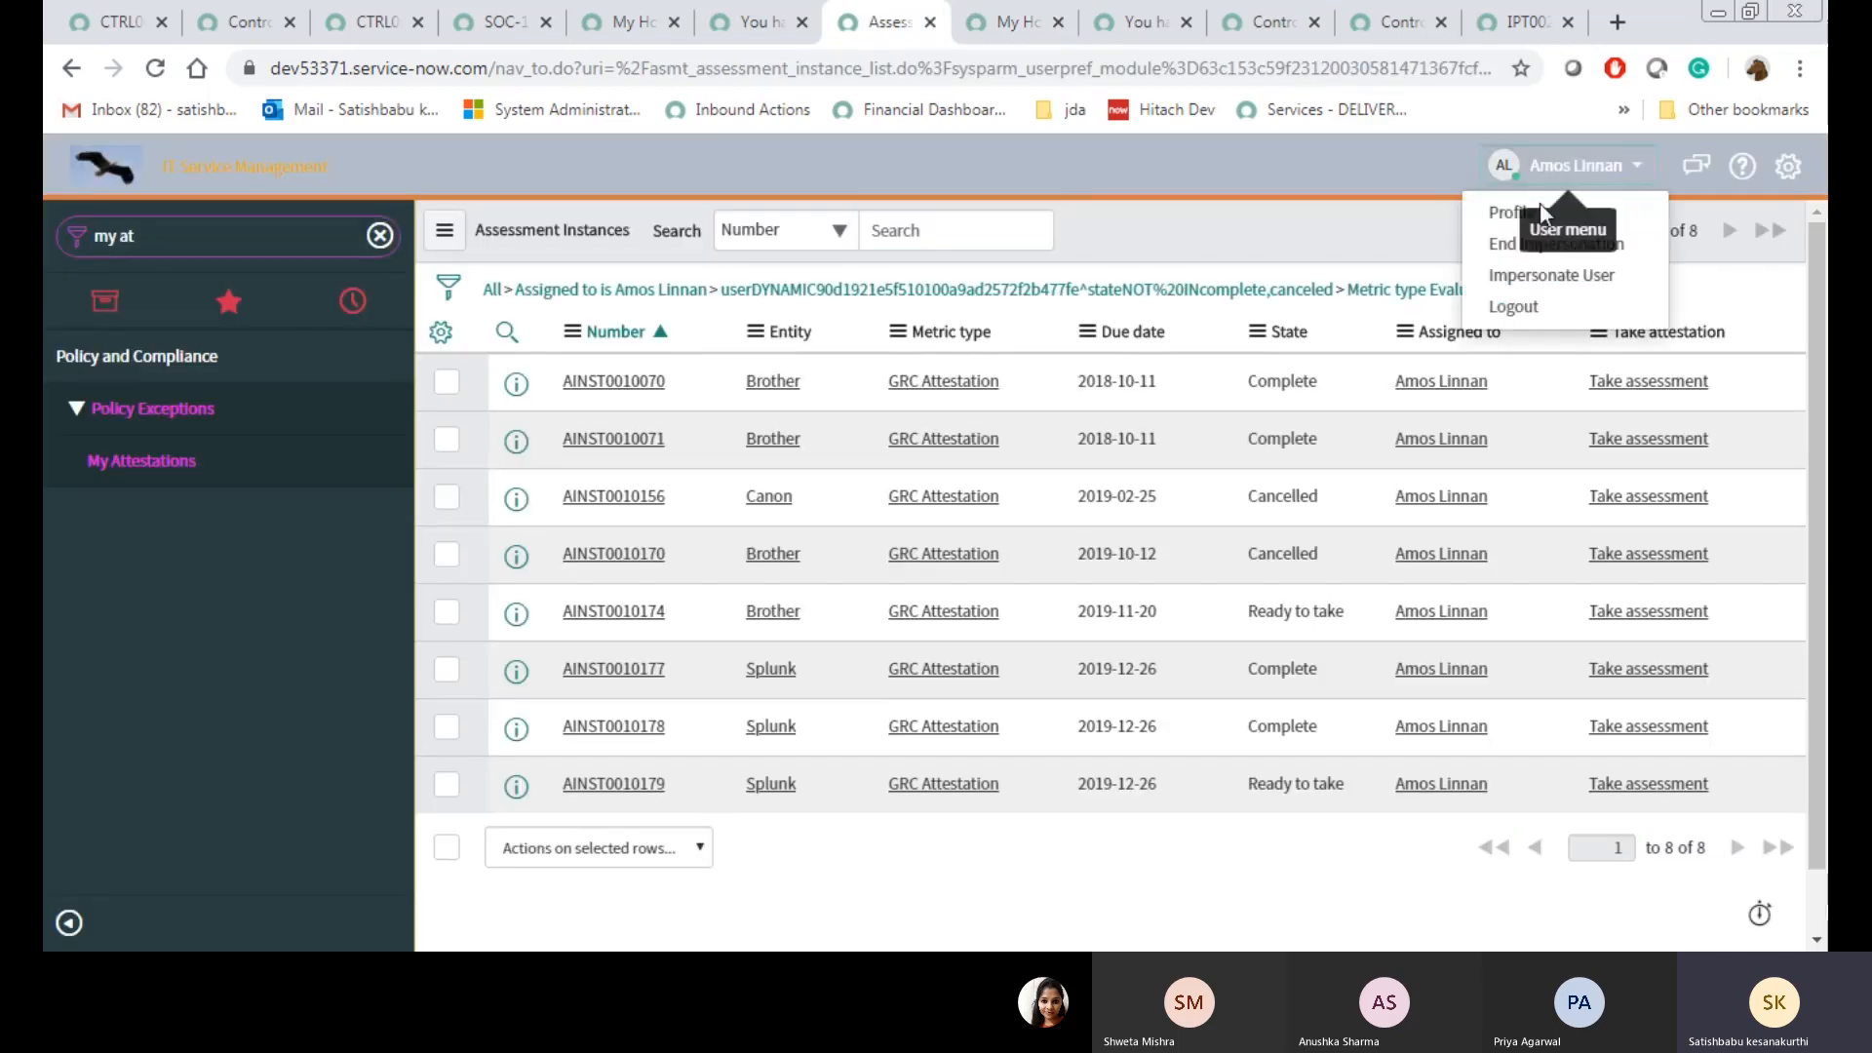
{"action": "left_click", "coordinate": [1550, 244]}
Open issue IPT0020052 from the remote access control's Issues list in a new browser tab and close the old issue tab
{"action": "left_click", "coordinate": [1396, 21]}
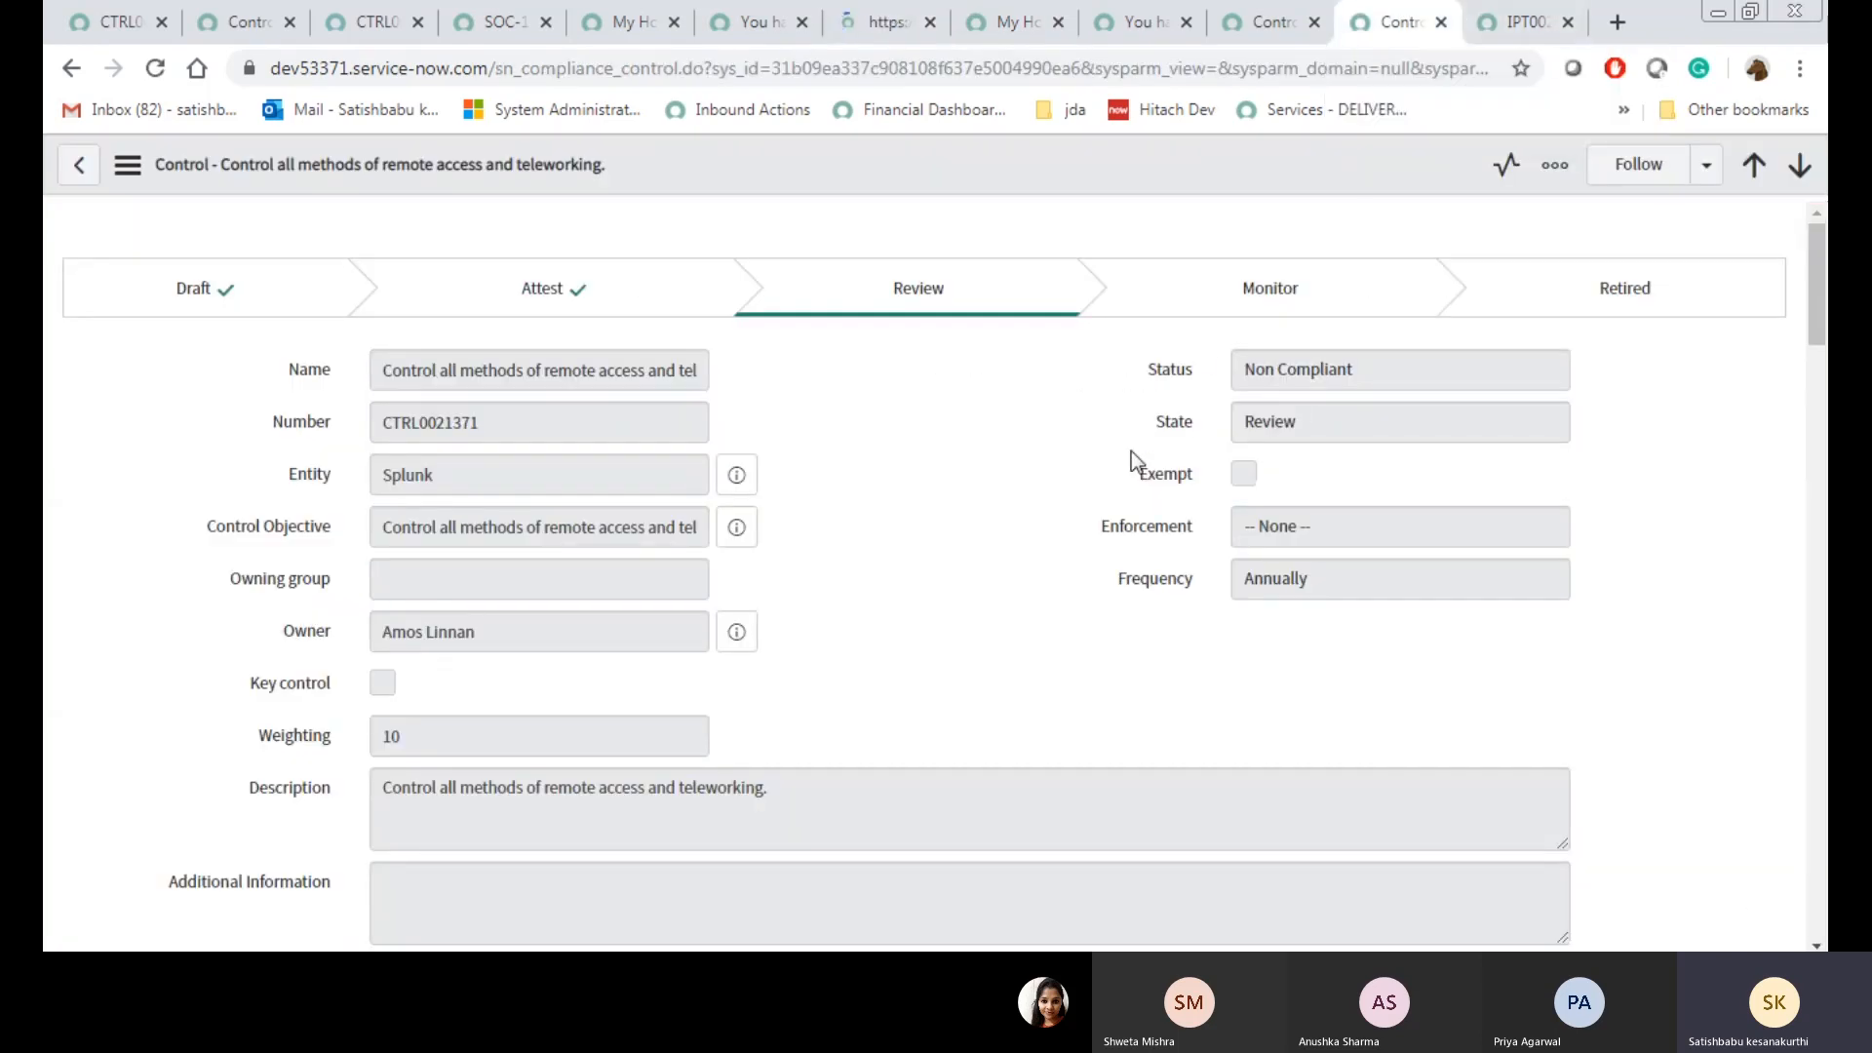
{"action": "scroll", "coordinate": [1004, 658], "scroll_direction": "down", "scroll_amount": 15}
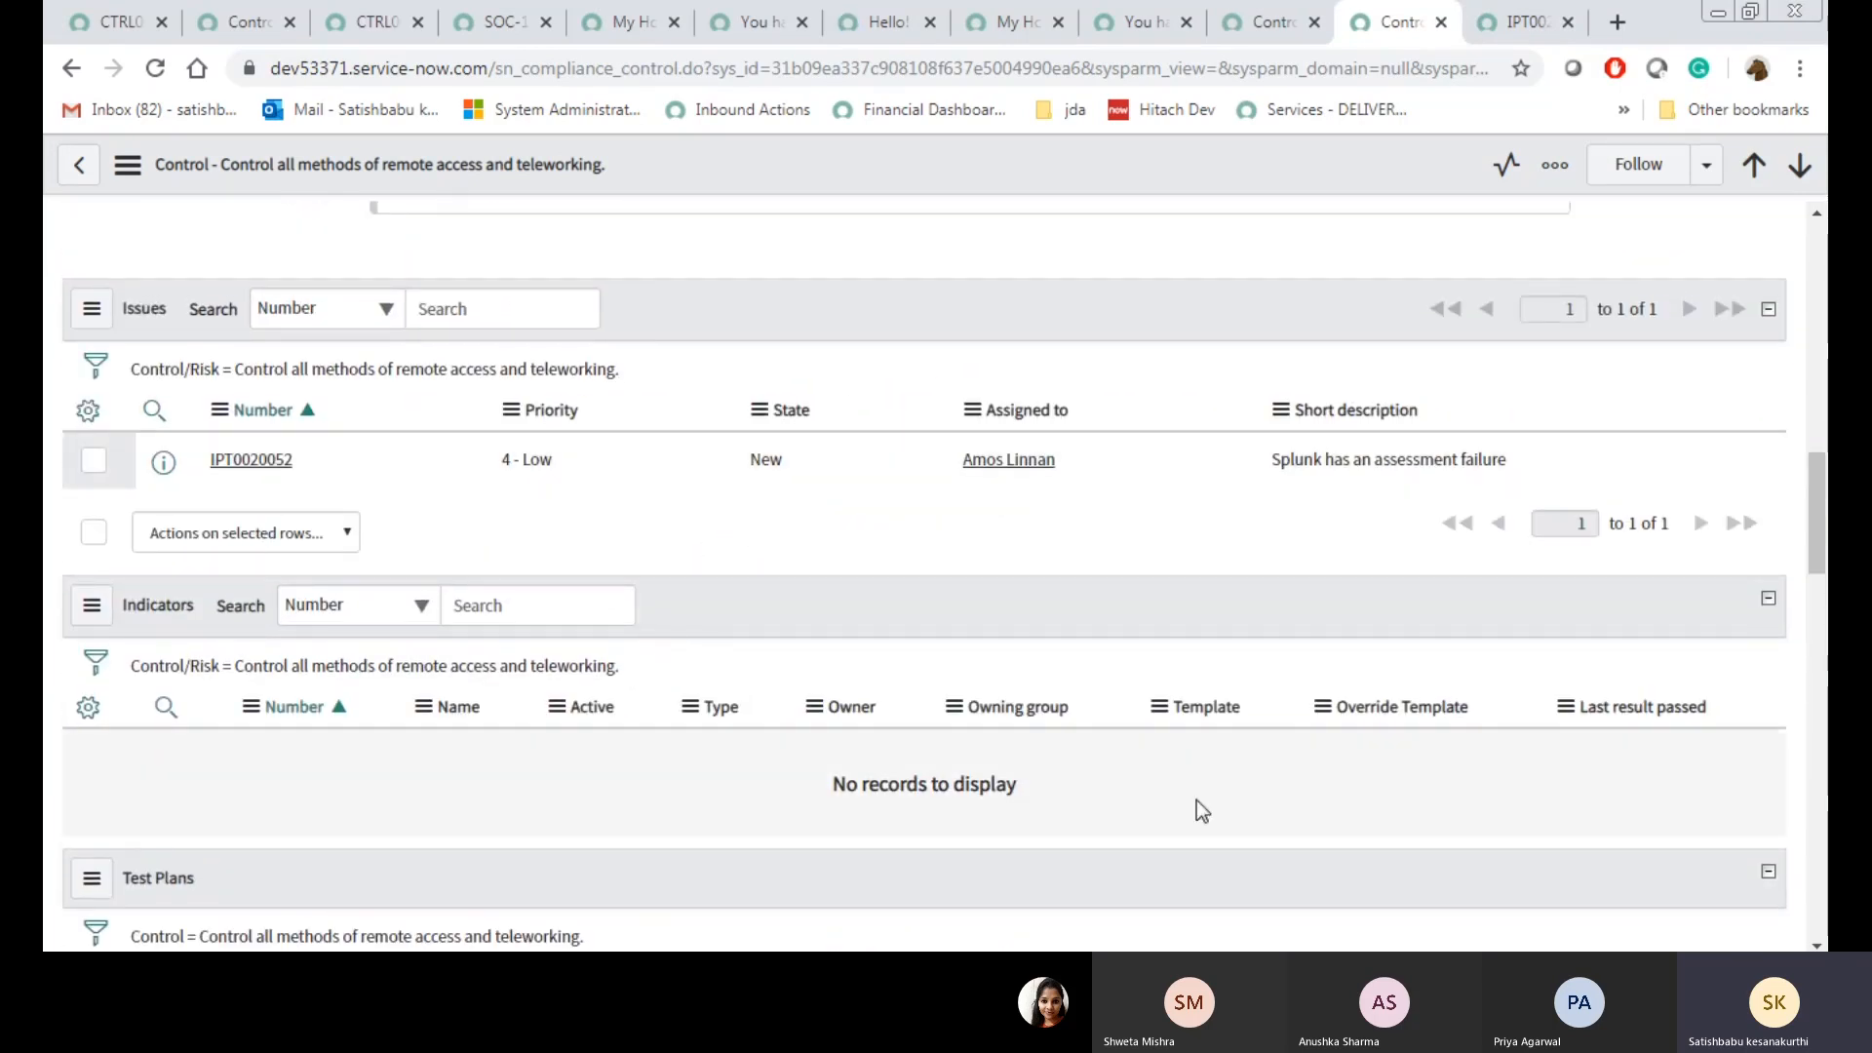
{"action": "scroll", "coordinate": [818, 746], "scroll_direction": "up", "scroll_amount": 5}
{"action": "scroll", "coordinate": [844, 770], "scroll_direction": "down", "scroll_amount": 4}
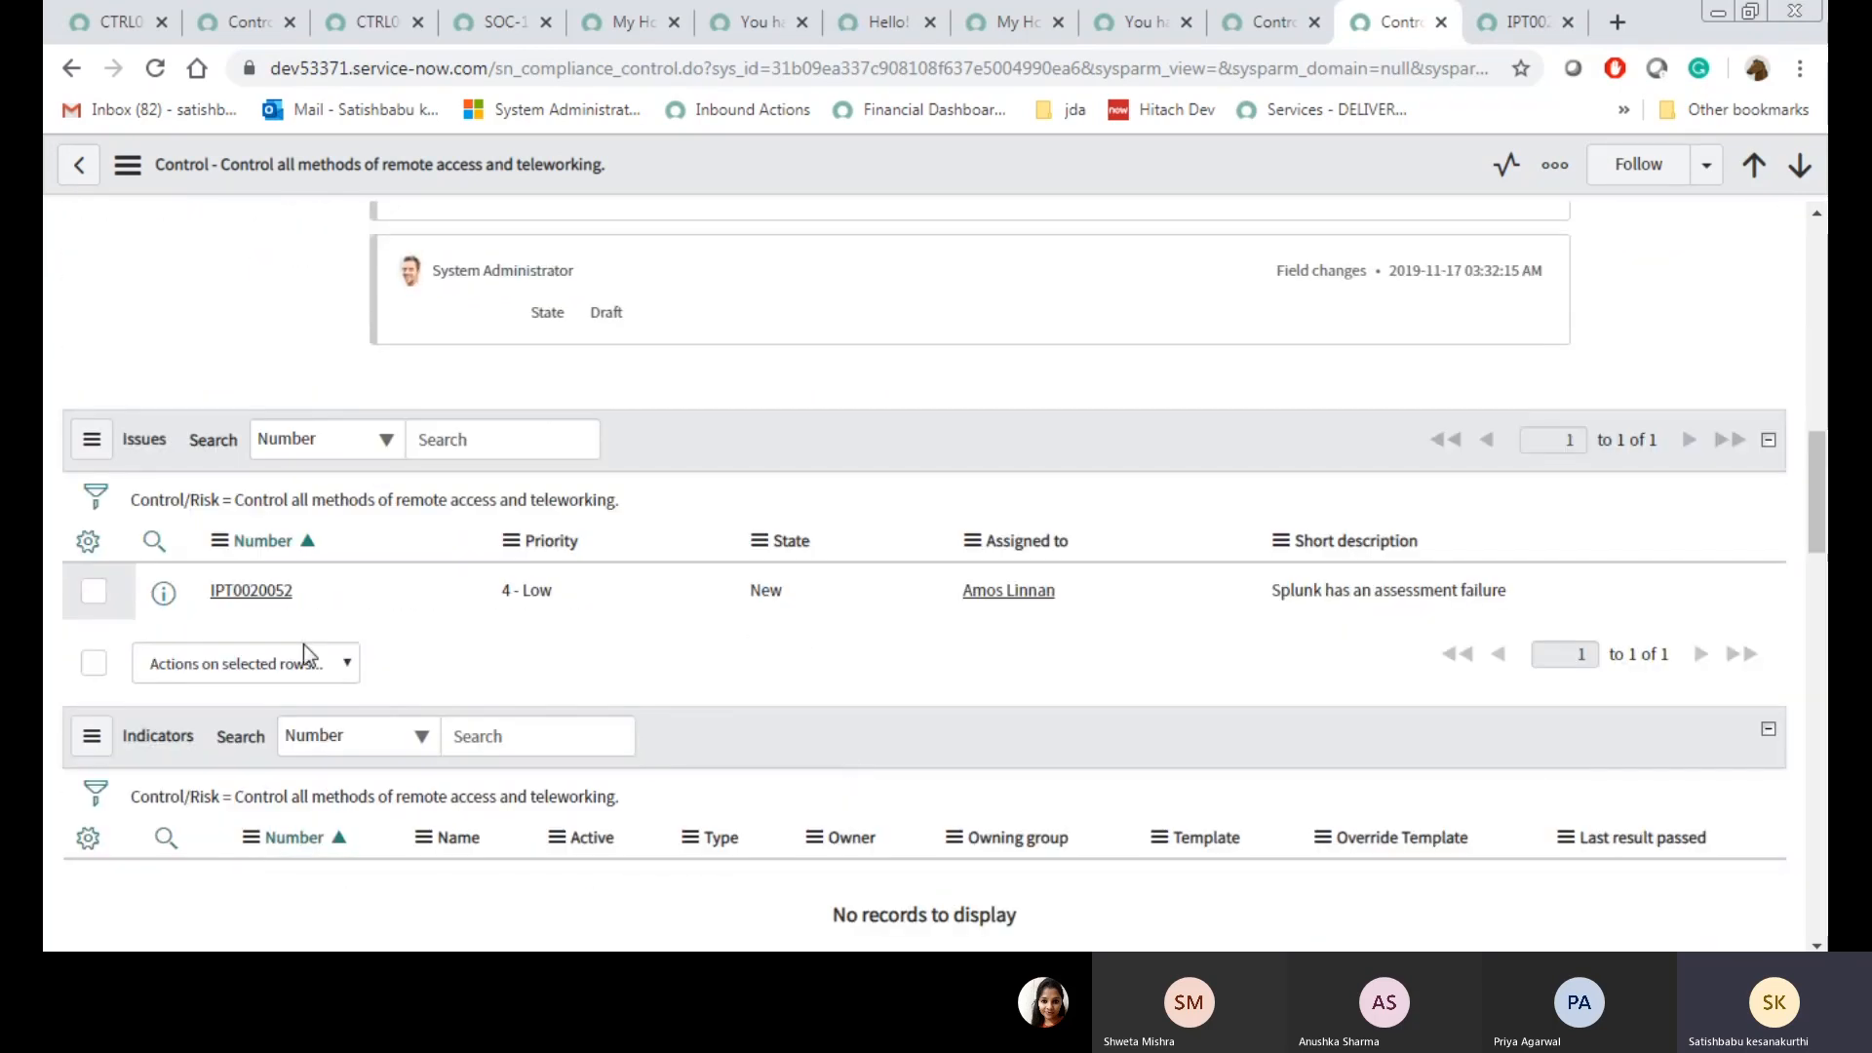
{"action": "middle_click", "coordinate": [265, 591]}
{"action": "left_click", "coordinate": [1567, 21]}
{"action": "left_click", "coordinate": [1408, 22]}
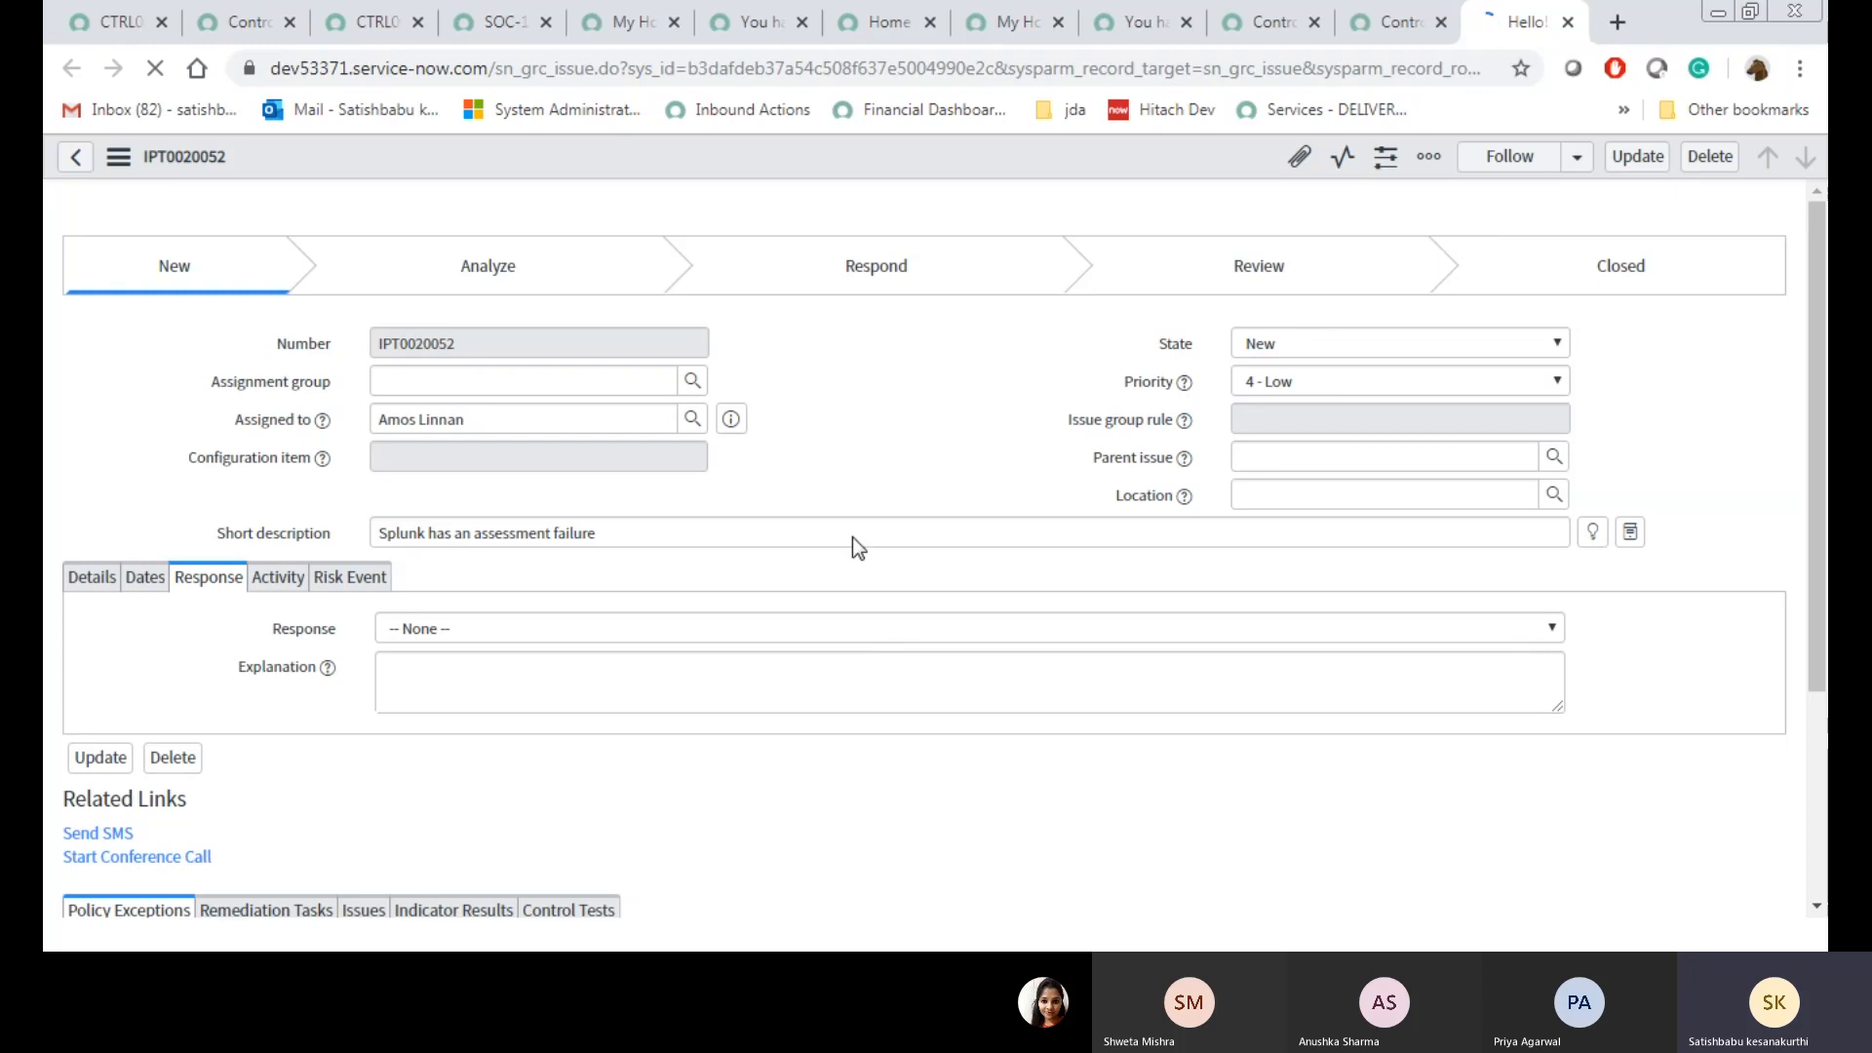
Set the issue's assignment group to Compliance Managers and display its planned and actual dates
{"action": "left_click", "coordinate": [595, 372]}
{"action": "type", "text": "Complian"}
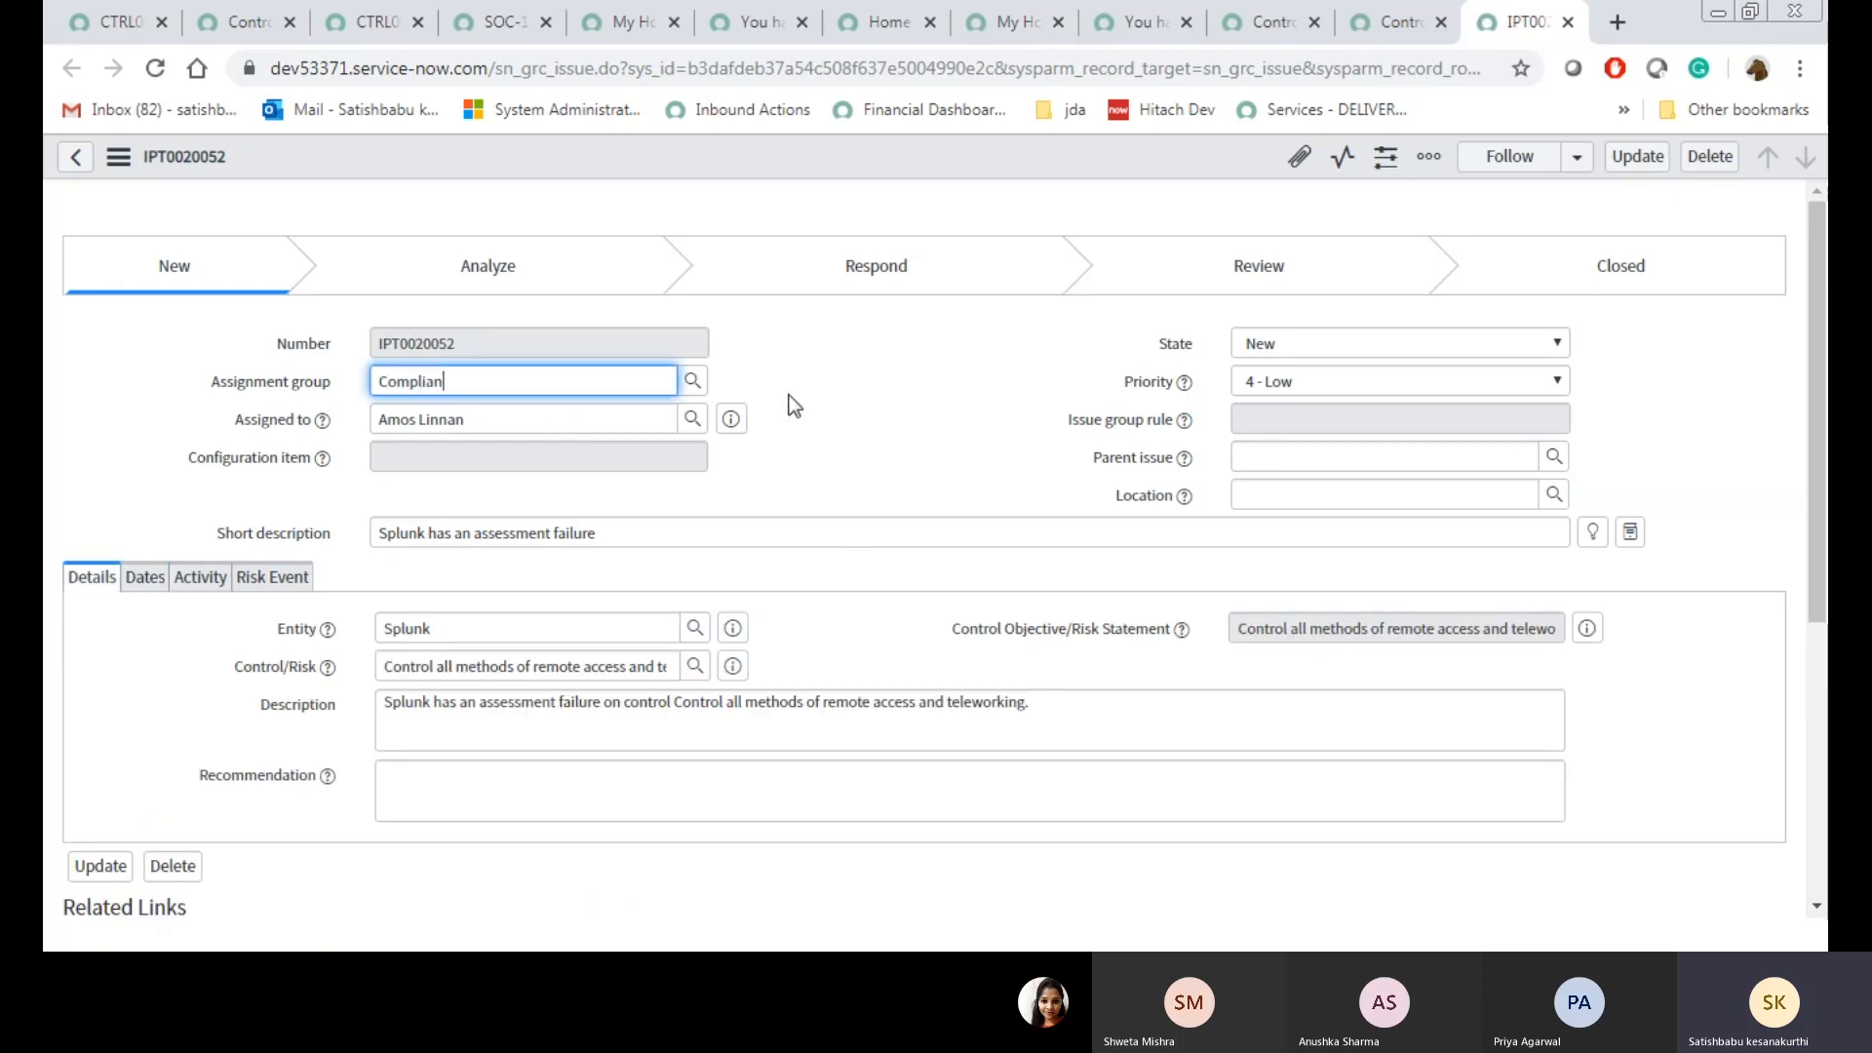
{"action": "type", "text": "ce"}
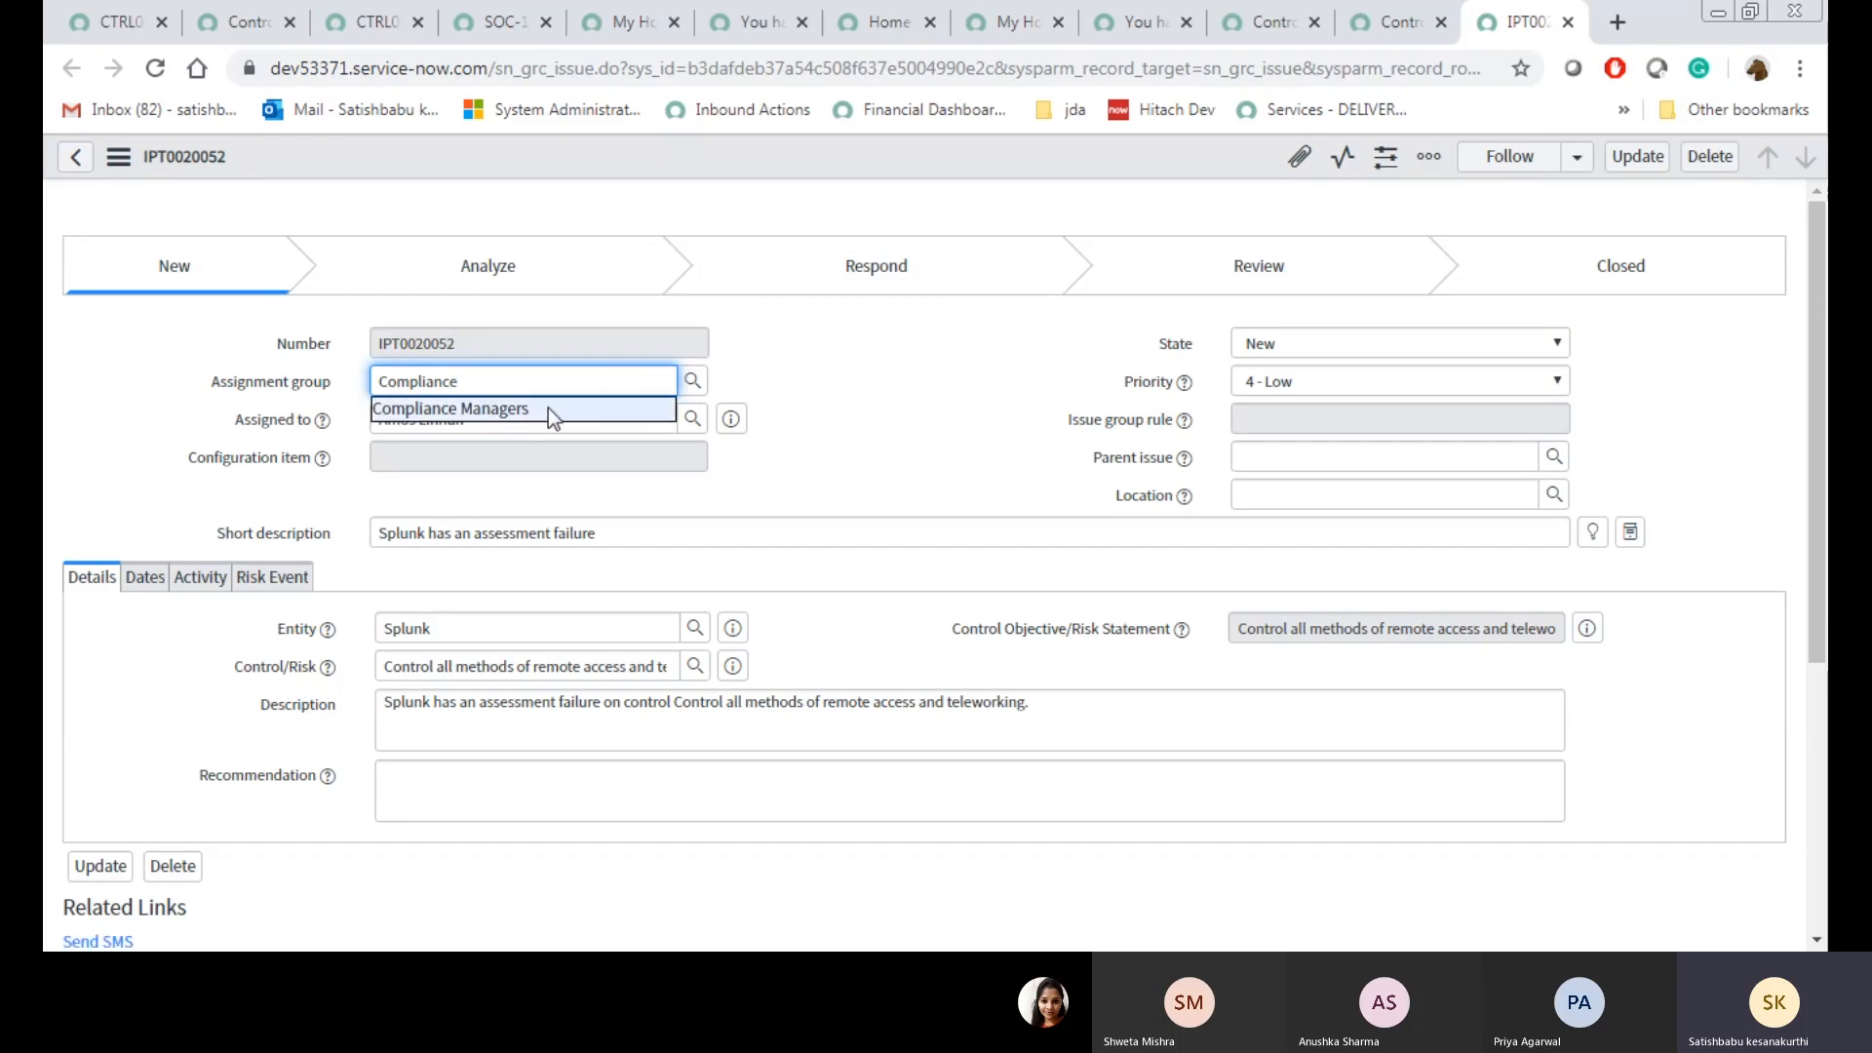
{"action": "left_click", "coordinate": [548, 407]}
{"action": "left_click", "coordinate": [148, 576]}
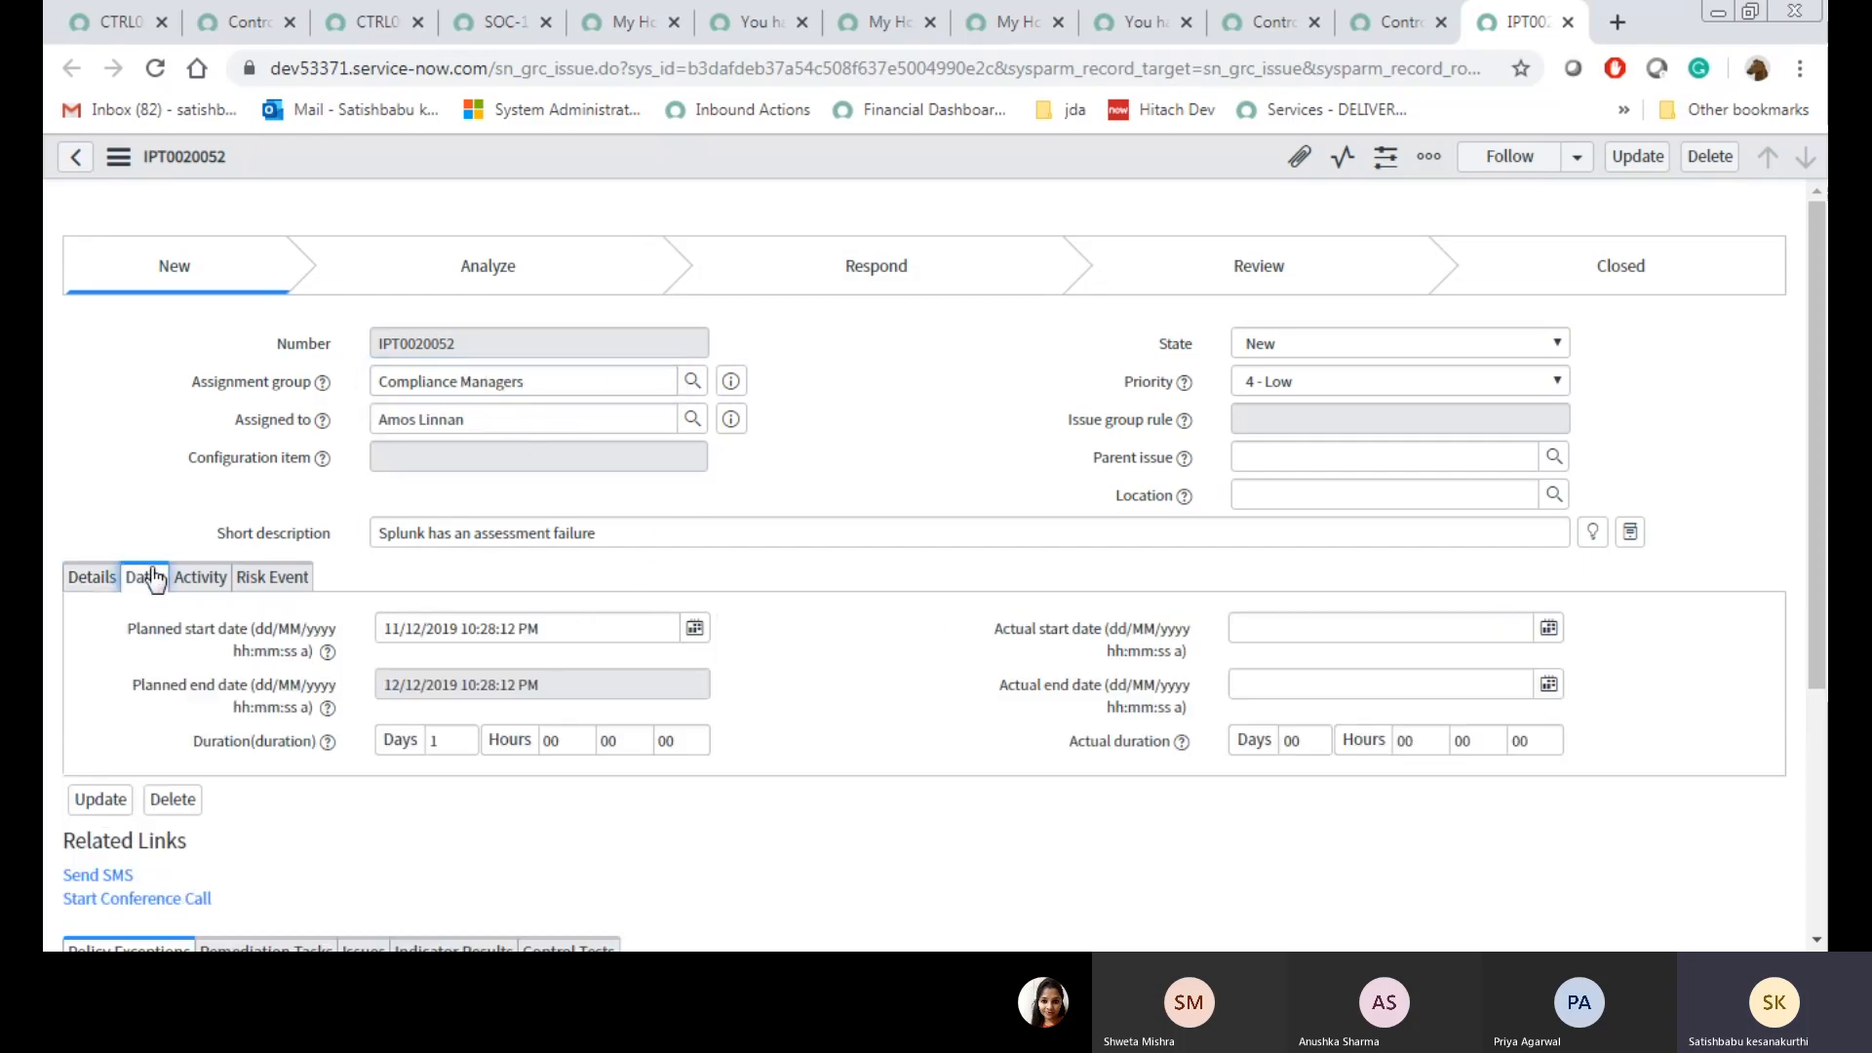
Set the issue's state to Respond and save the record
{"action": "left_click", "coordinate": [1319, 336]}
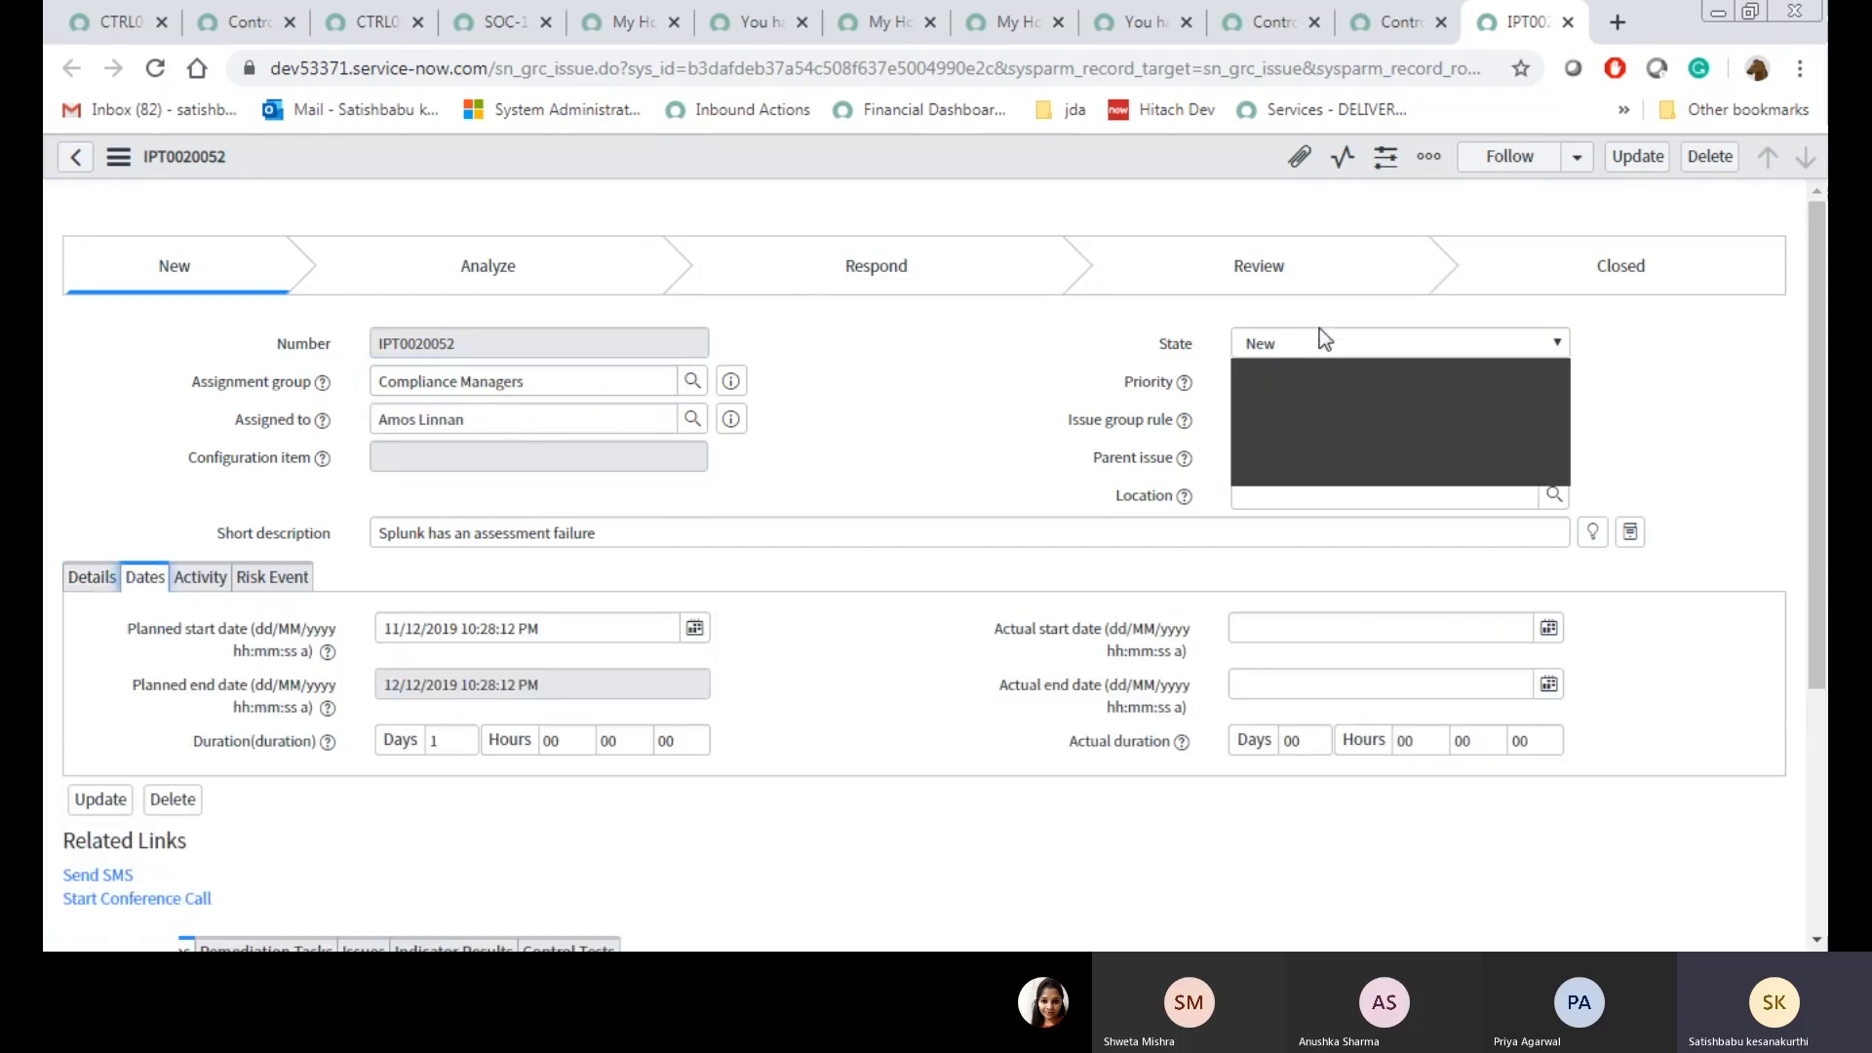
{"action": "left_click", "coordinate": [1267, 410]}
{"action": "right_click", "coordinate": [828, 166]}
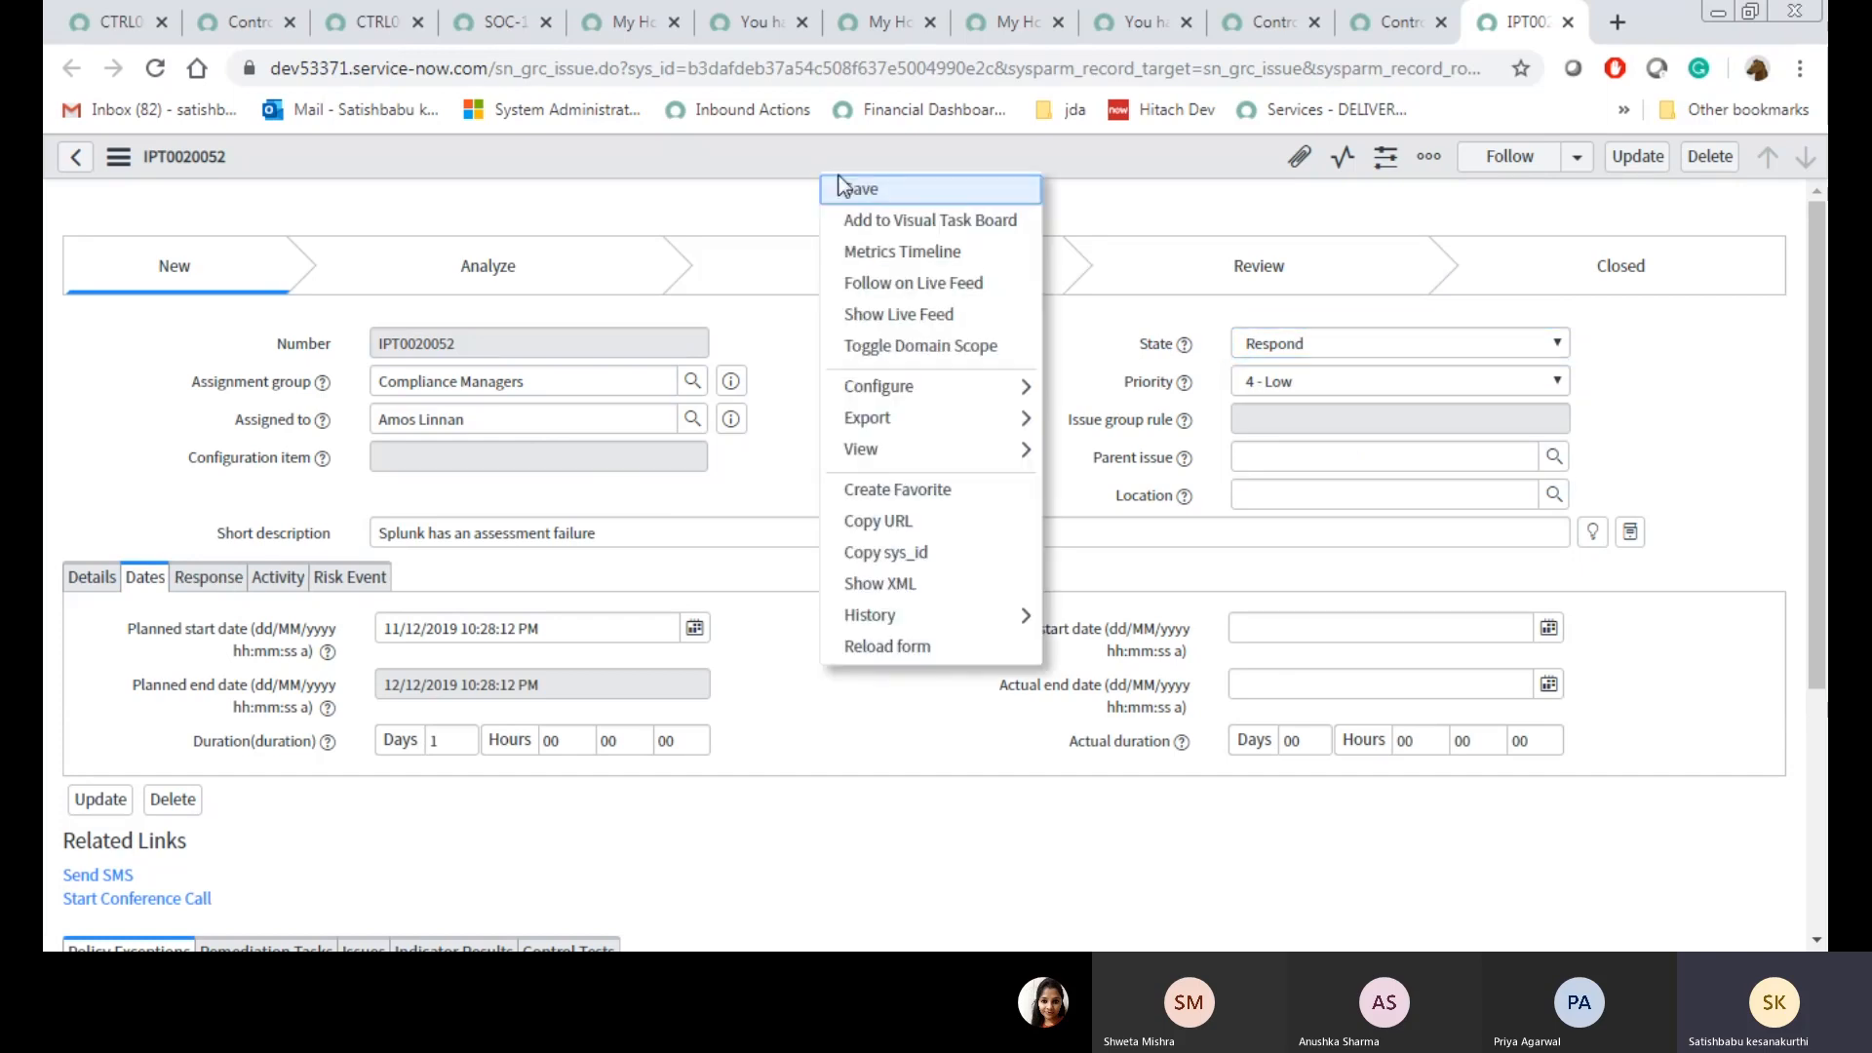
{"action": "left_click", "coordinate": [845, 191]}
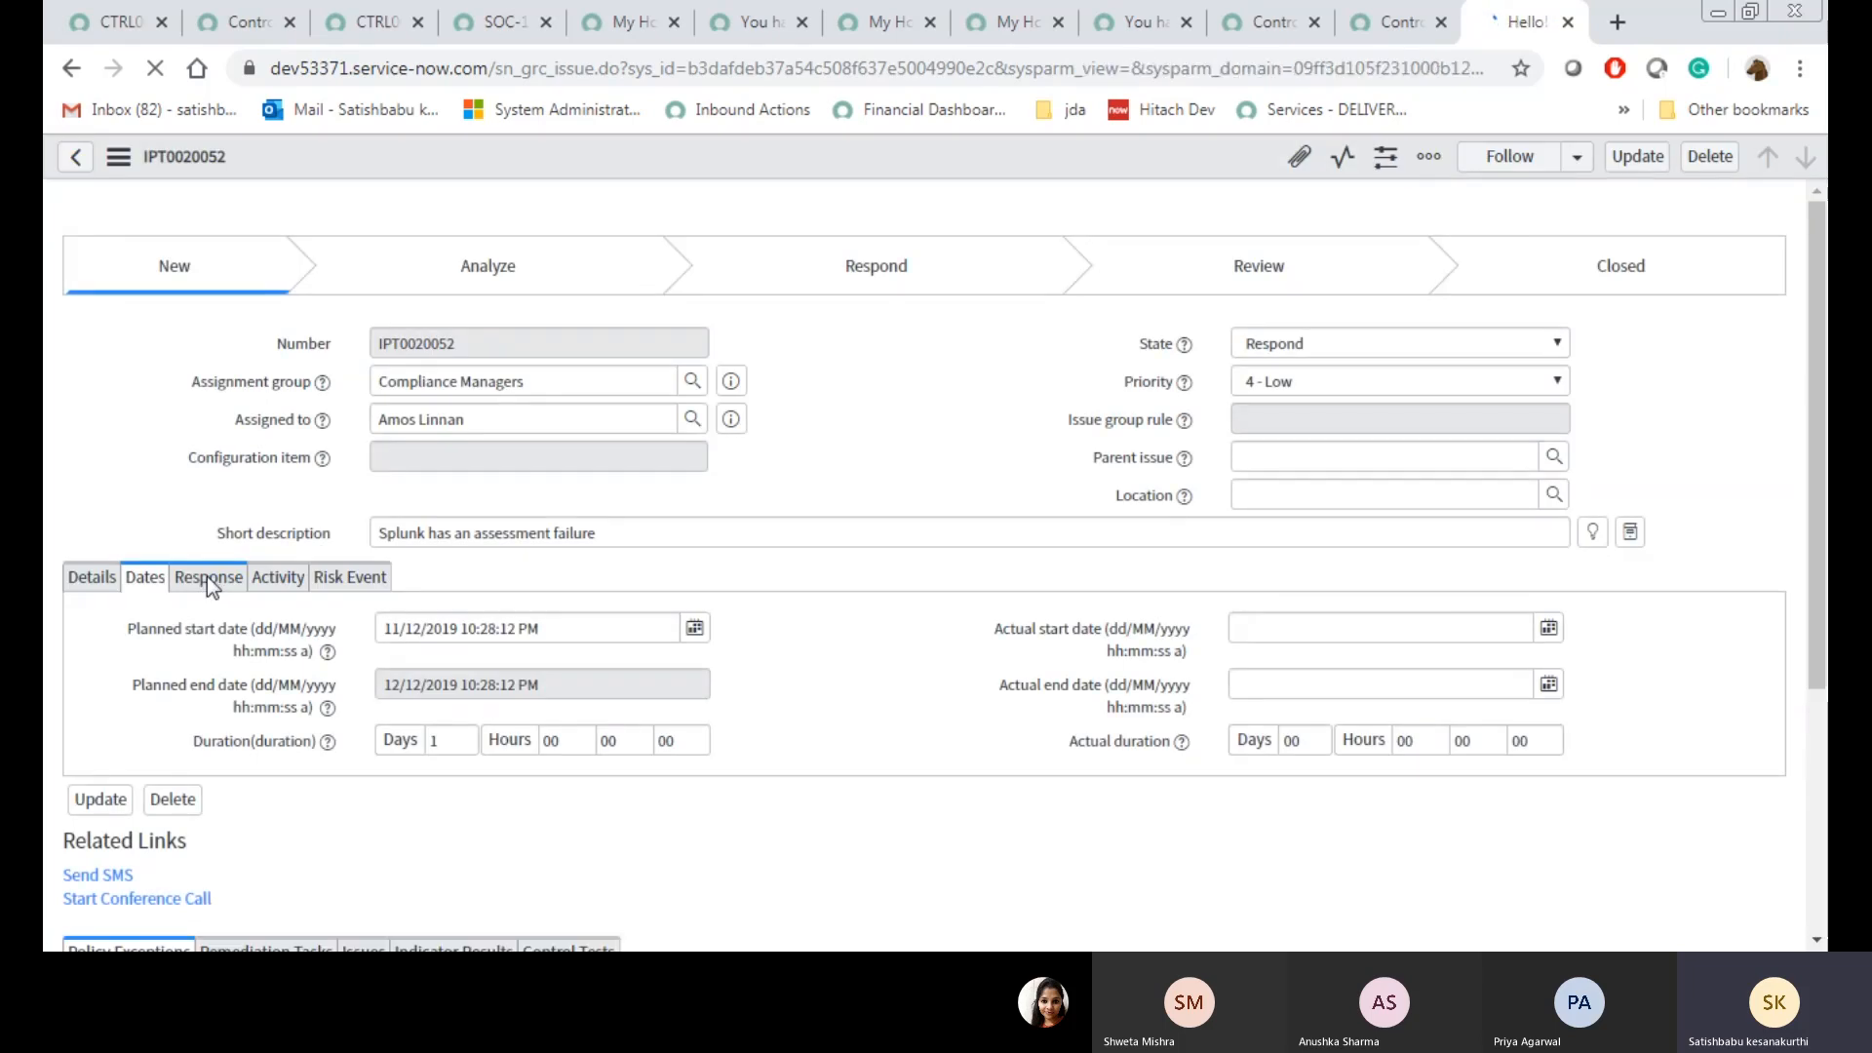
Set the issue's response to Remediate with the explanation "Testing" and save the record
{"action": "left_click", "coordinate": [206, 576]}
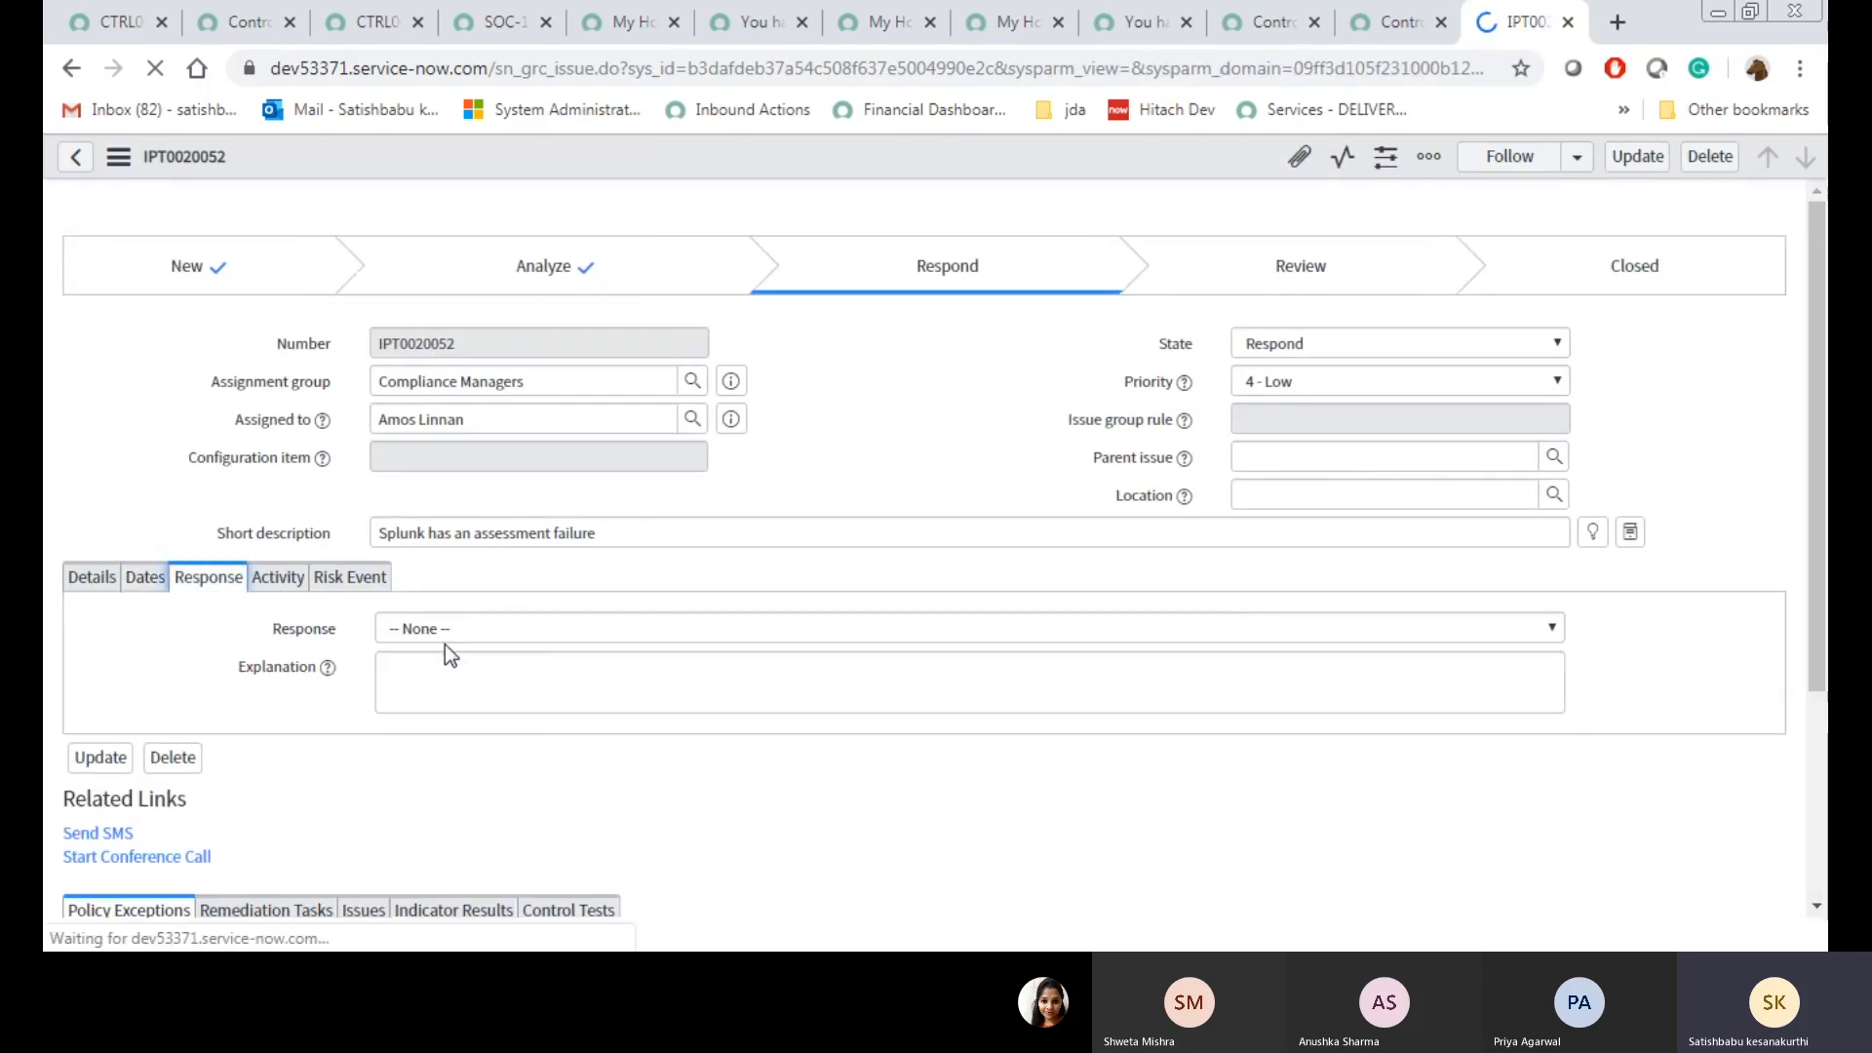
{"action": "left_click", "coordinate": [448, 632]}
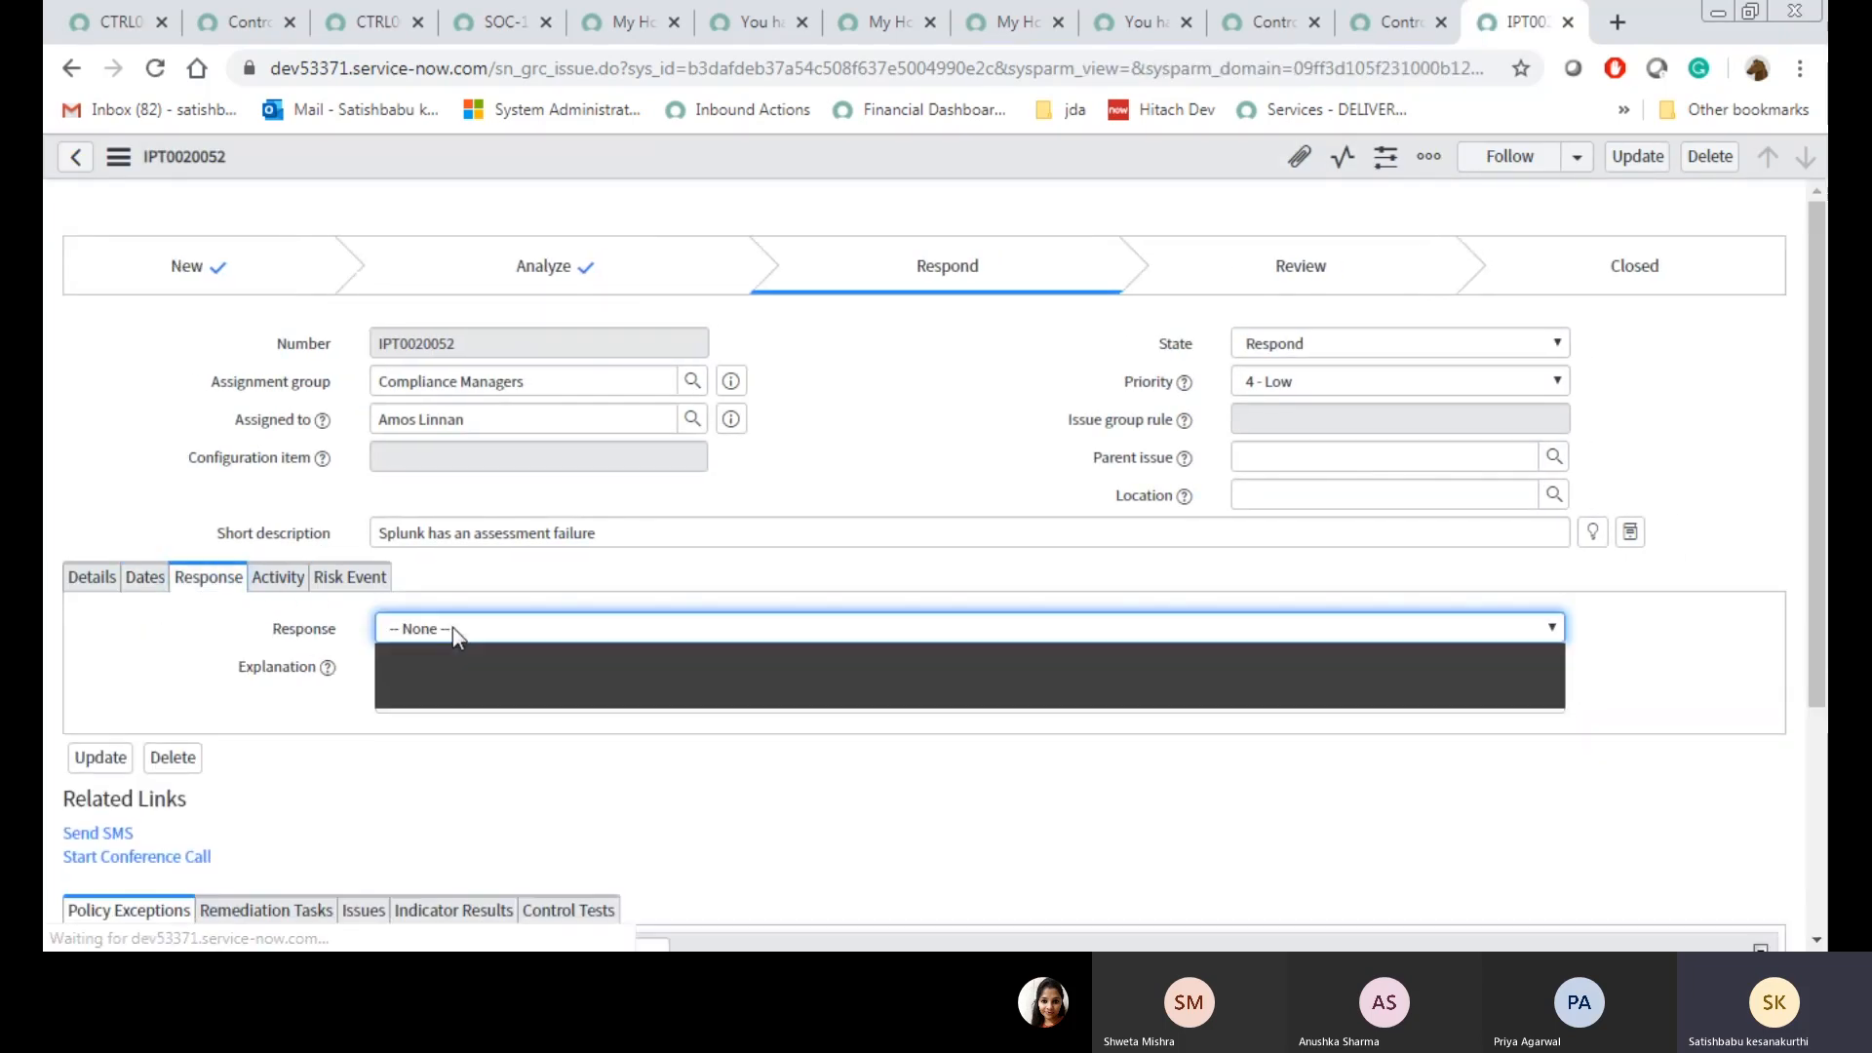
{"action": "left_click", "coordinate": [444, 681]}
{"action": "left_click", "coordinate": [440, 687]}
{"action": "type", "text": "Testing"}
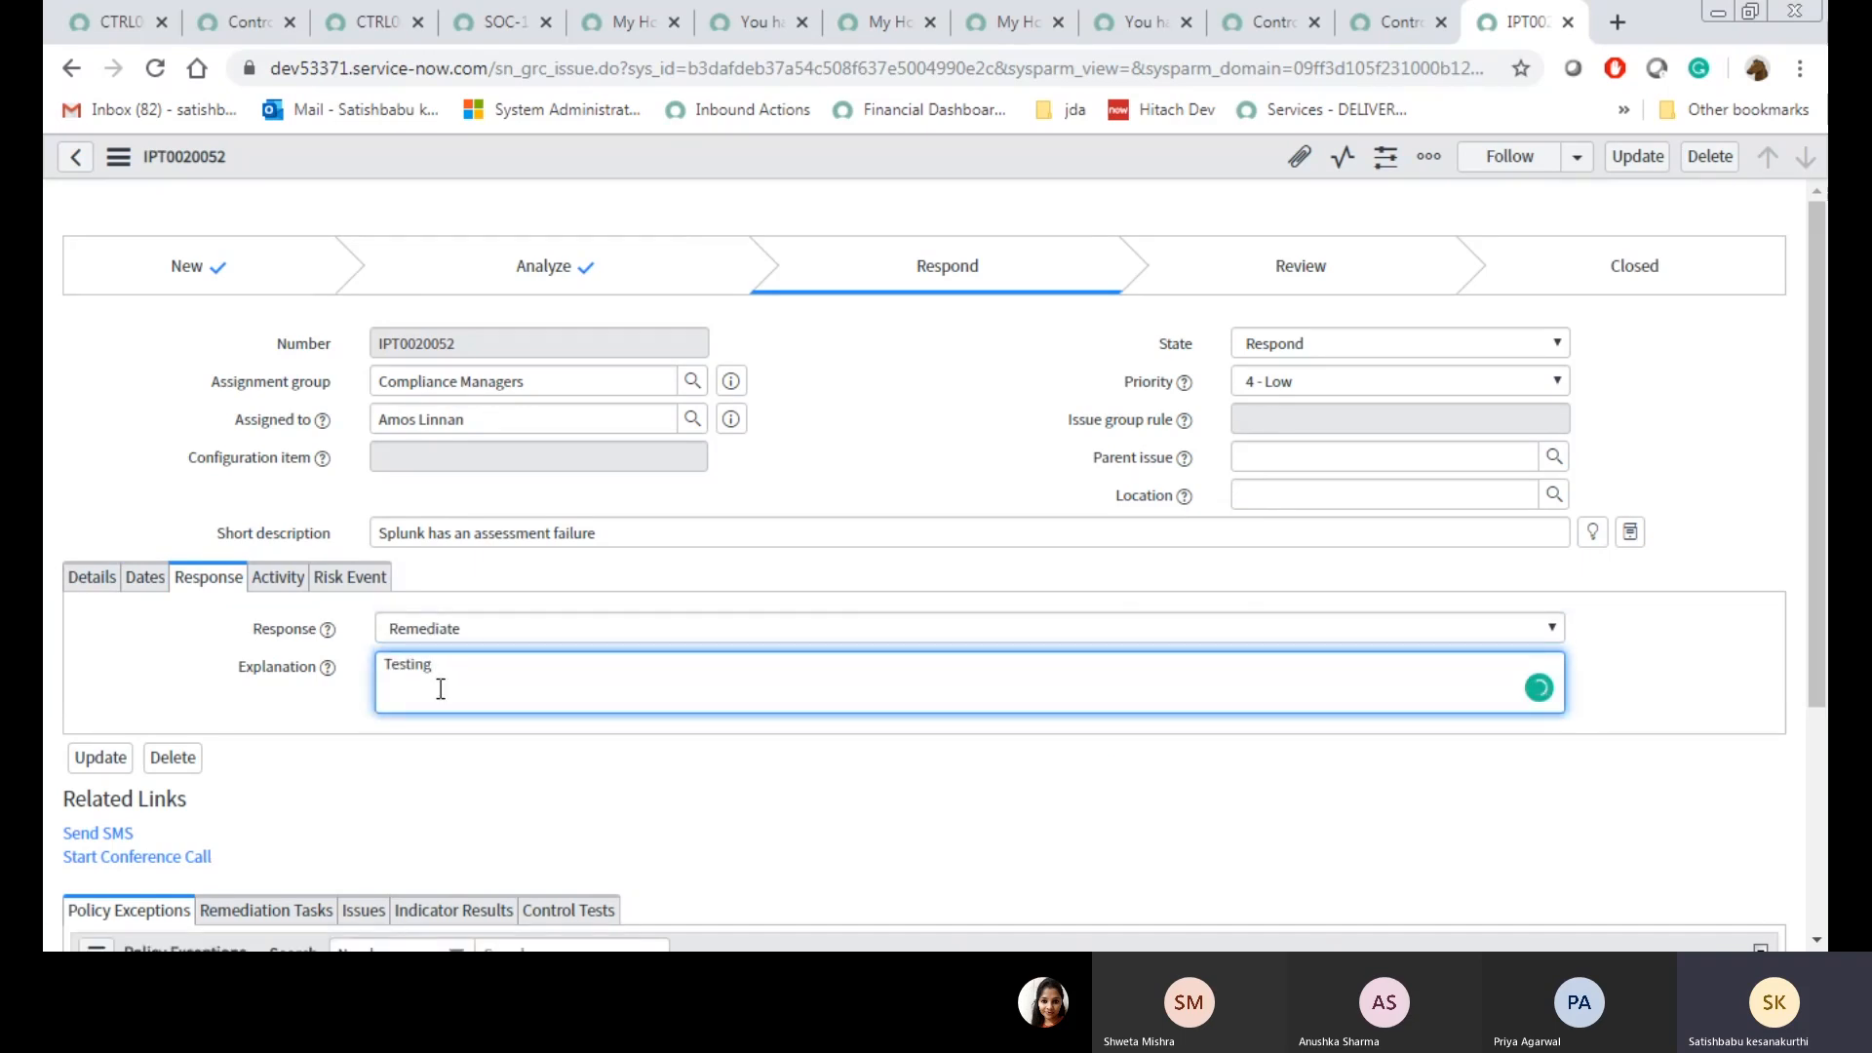
{"action": "type", "text": " the"}
{"action": "key", "text": "BackSpace"}
{"action": "key", "text": "BackSpace"}
{"action": "key", "text": "BackSpace"}
{"action": "key", "text": "BackSpace"}
{"action": "right_click", "coordinate": [1084, 159]}
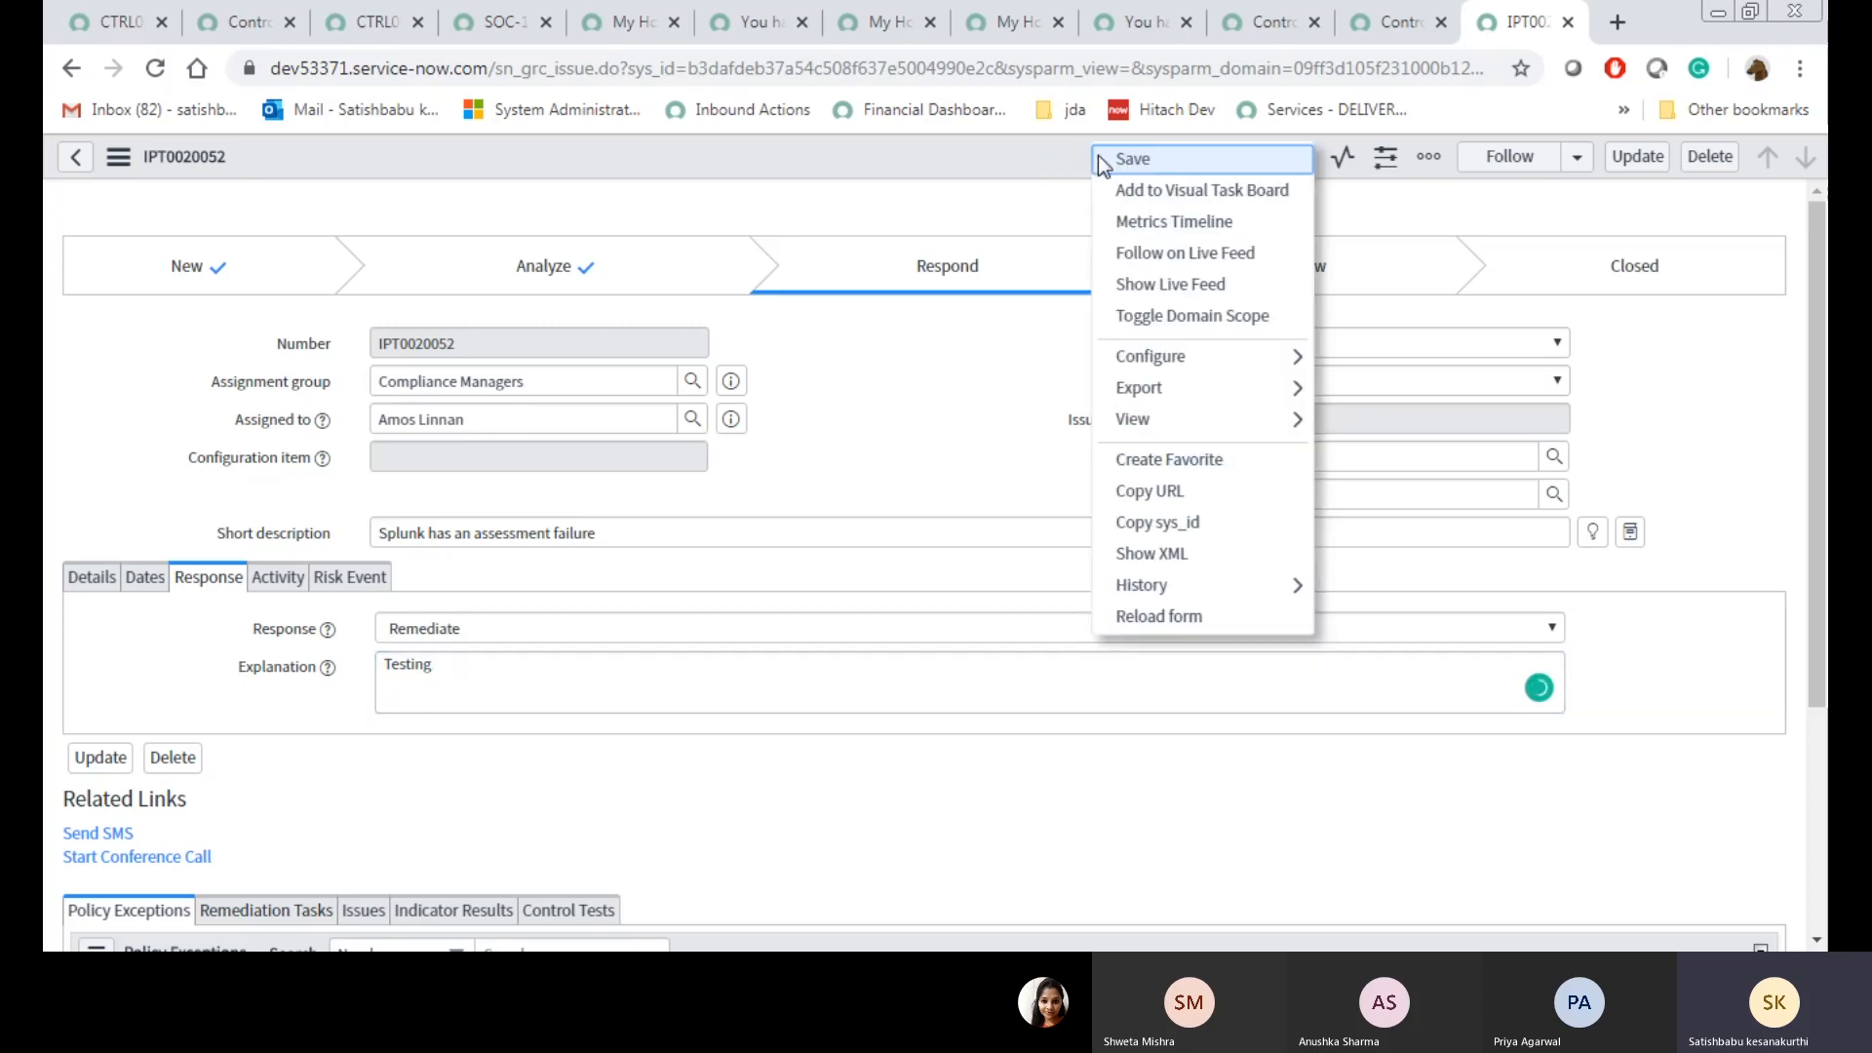
{"action": "left_click", "coordinate": [1097, 158]}
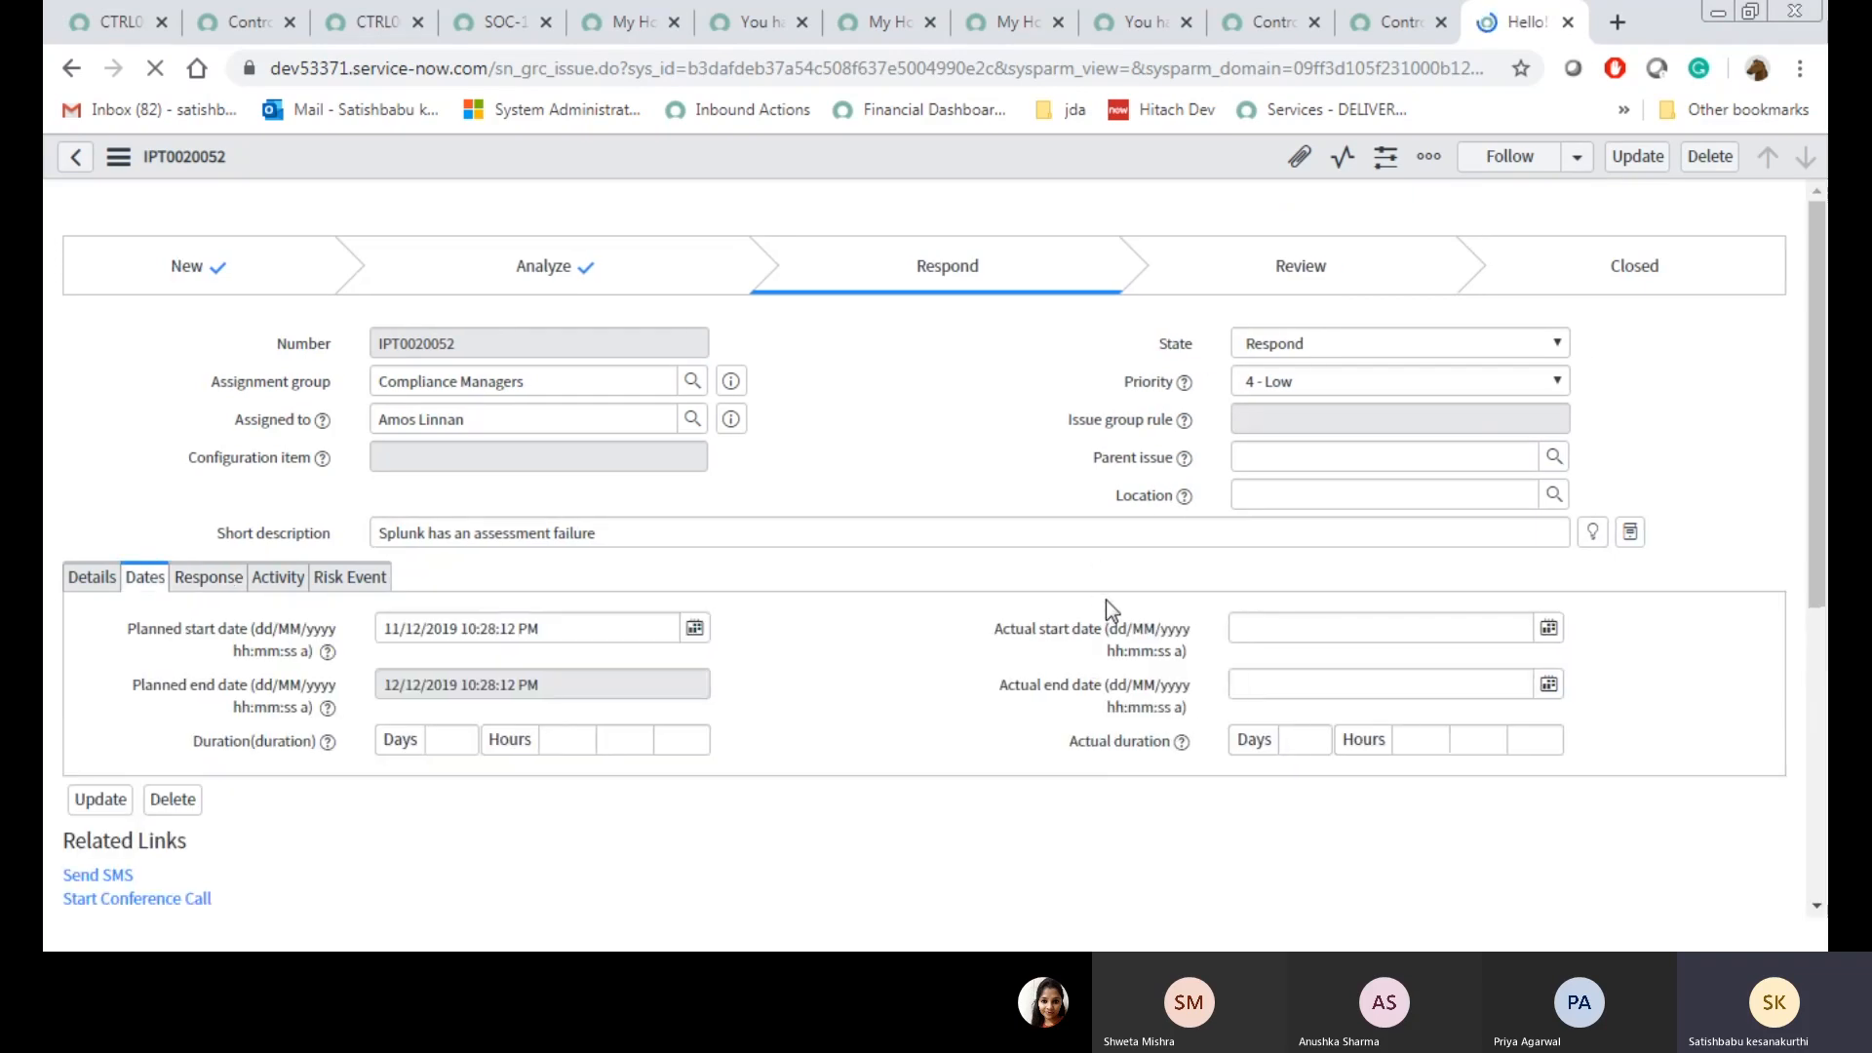
Return to the remote access control record and reload it to check its status and state
{"action": "left_click", "coordinate": [1380, 31]}
{"action": "scroll", "coordinate": [1250, 734], "scroll_direction": "up", "scroll_amount": 10}
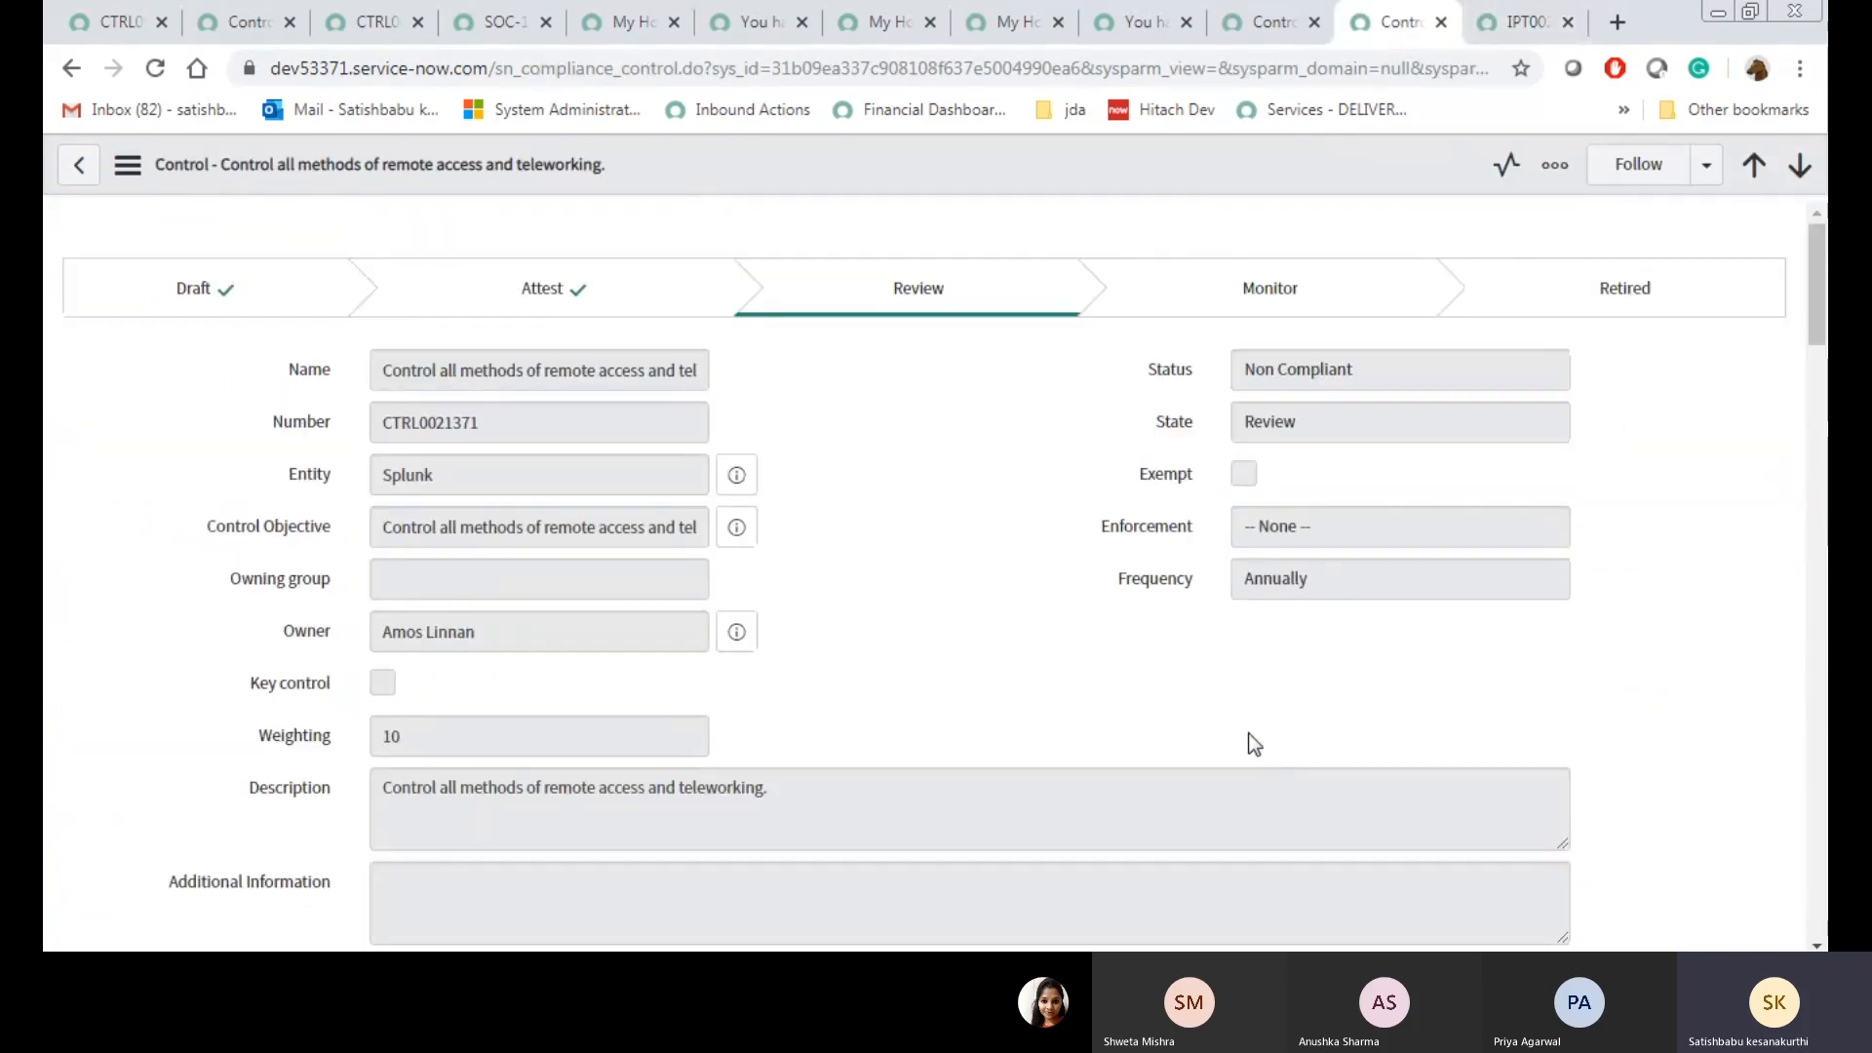
{"action": "key", "text": "F5"}
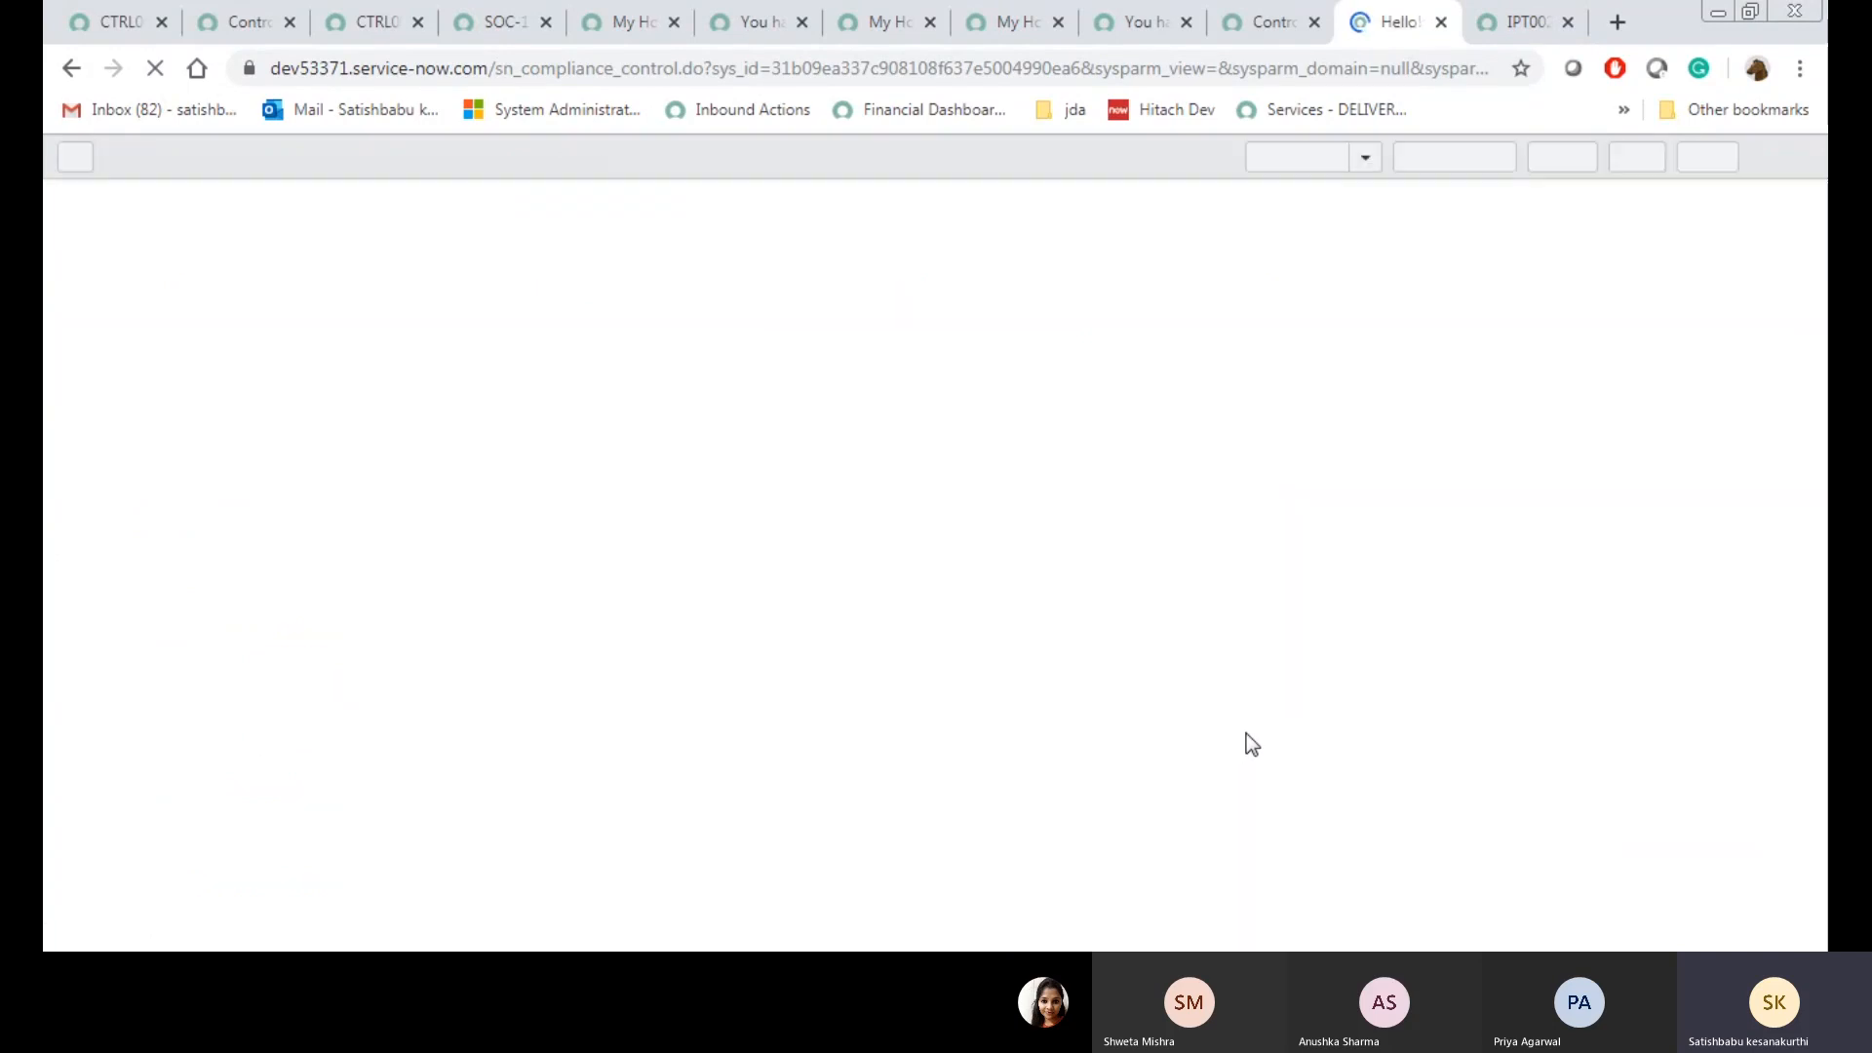
Move issue IPT0020052 to the Review state and save it
{"action": "left_click", "coordinate": [1520, 21]}
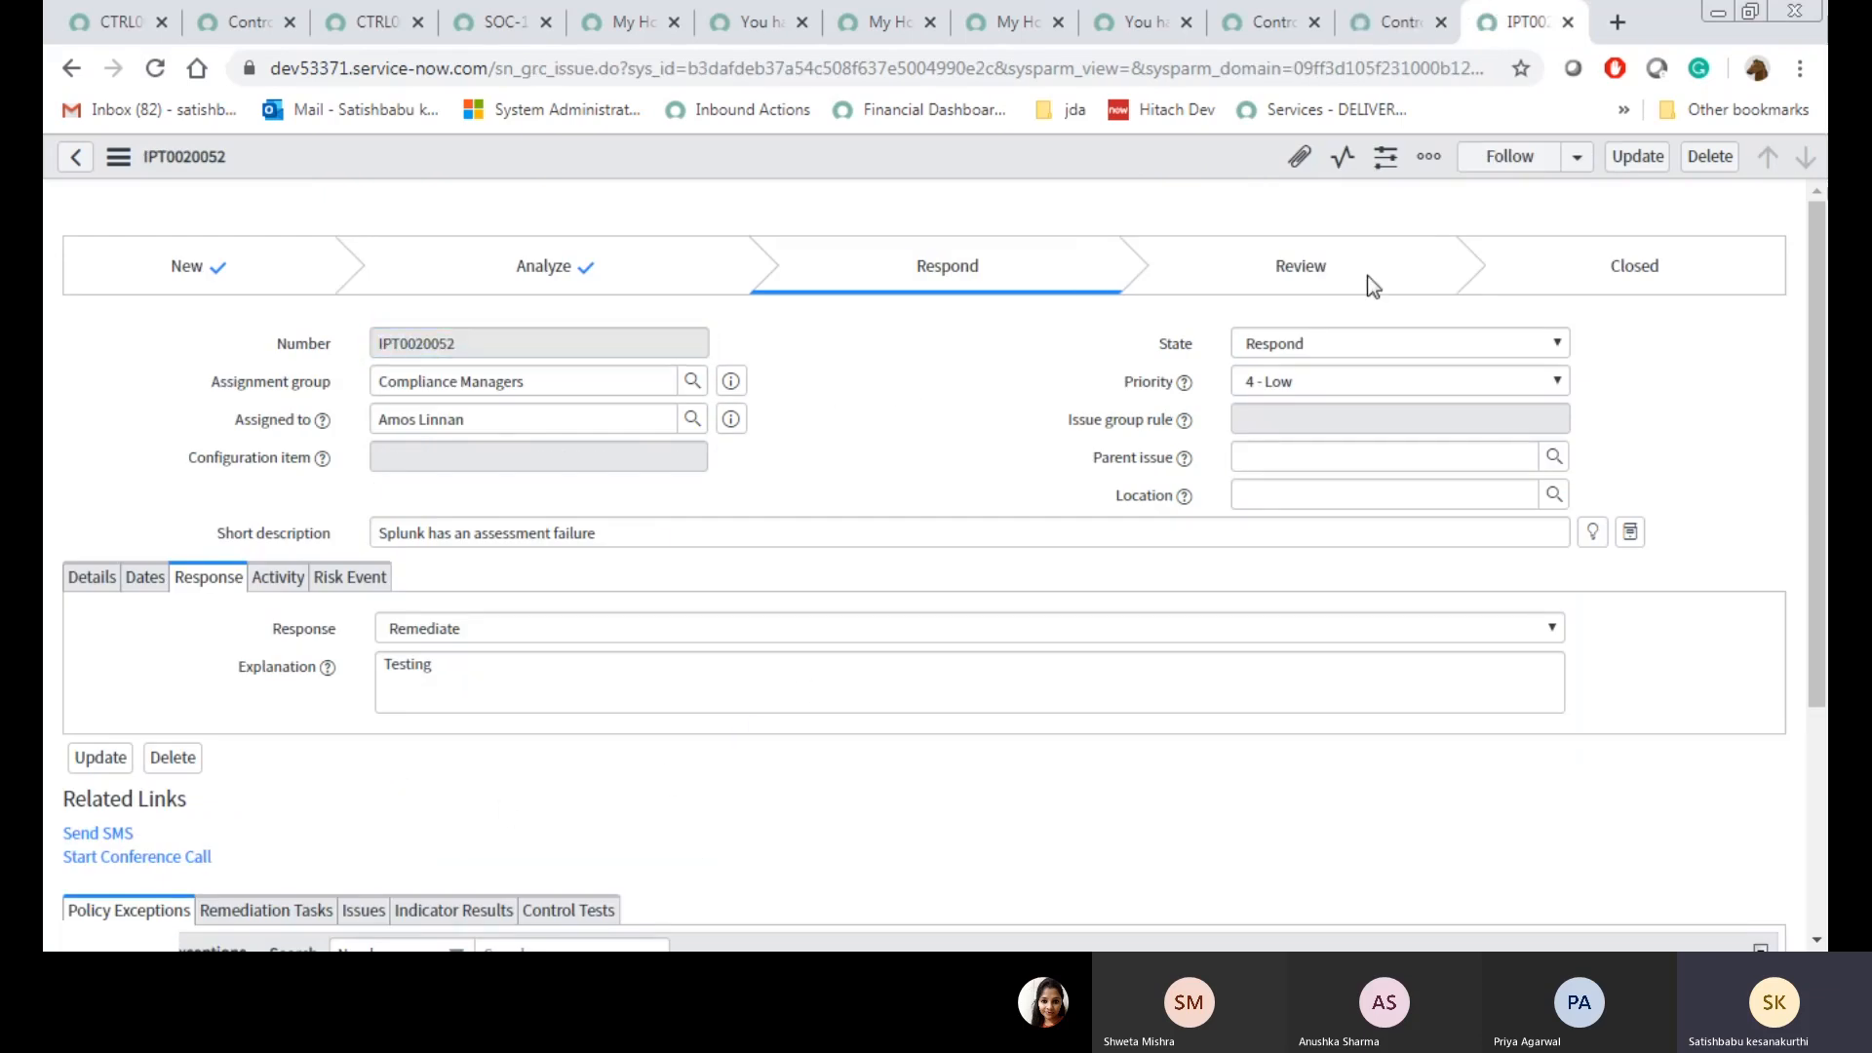
{"action": "left_click", "coordinate": [1300, 343]}
{"action": "left_click", "coordinate": [1286, 440]}
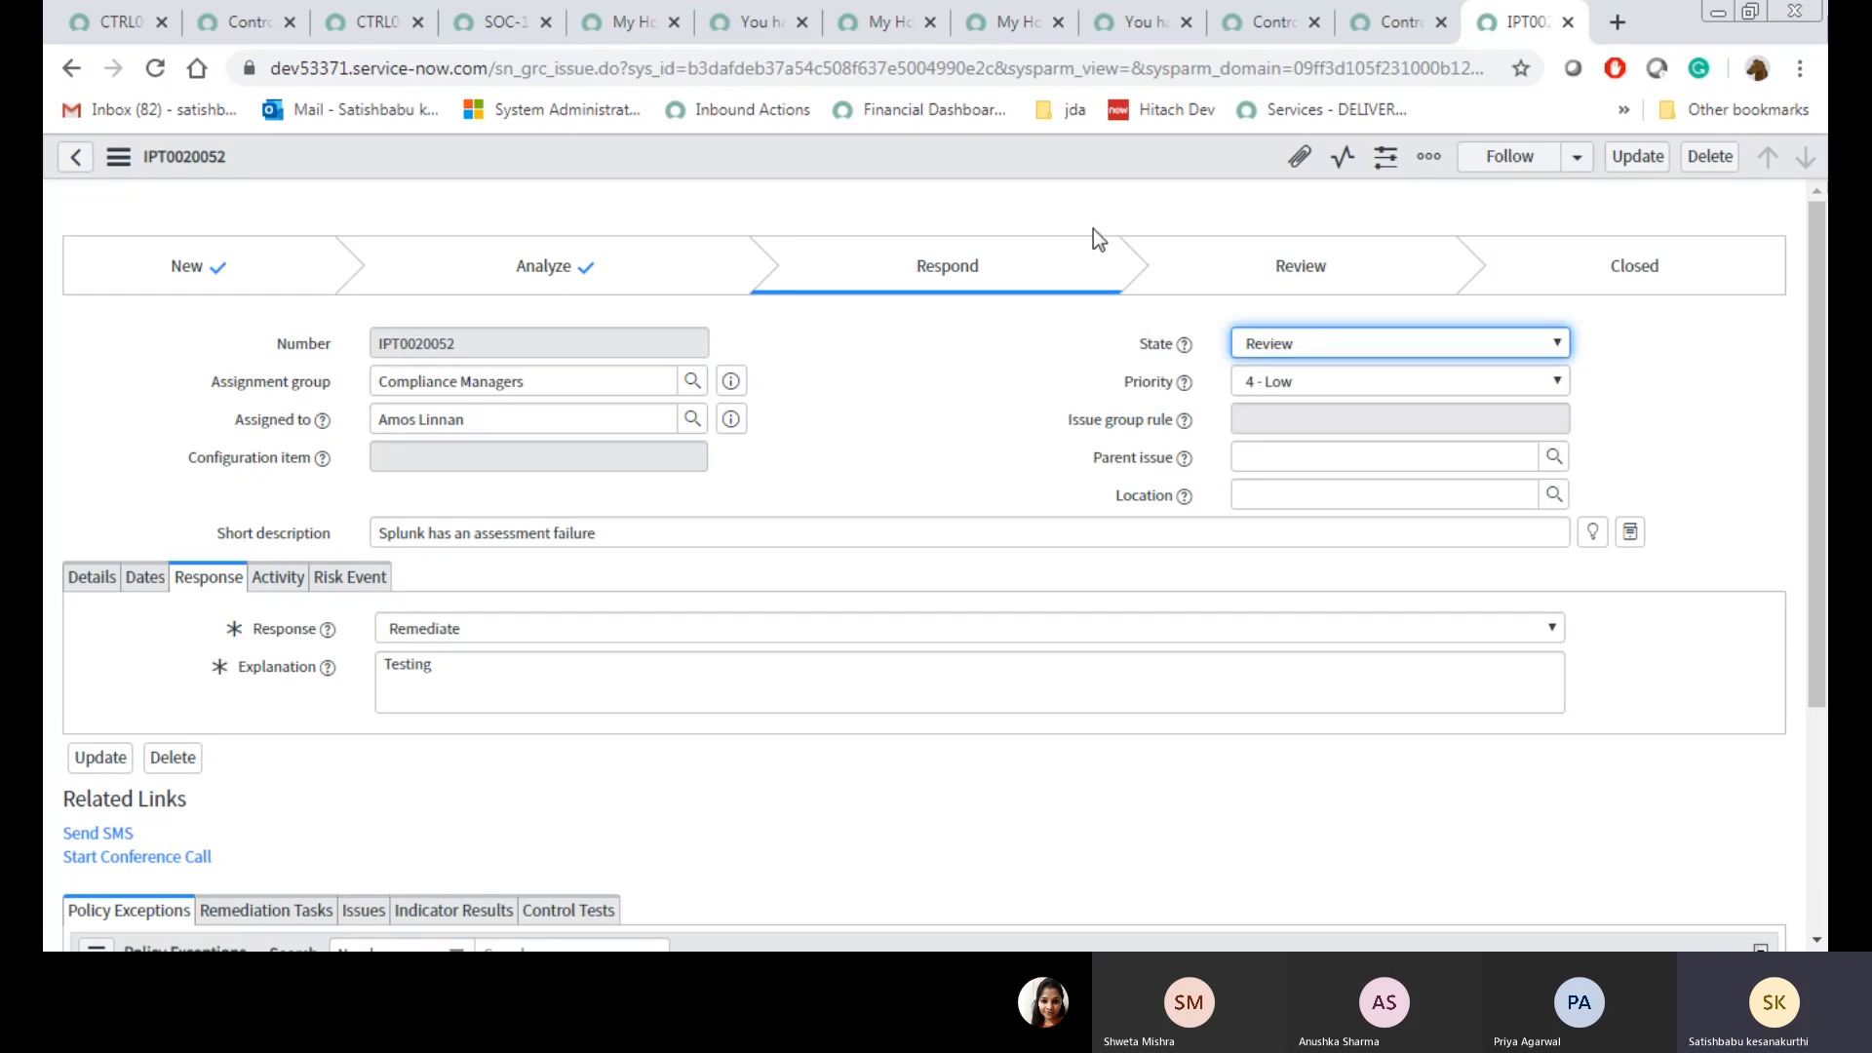
{"action": "right_click", "coordinate": [1019, 148]}
{"action": "left_click", "coordinate": [1045, 165]}
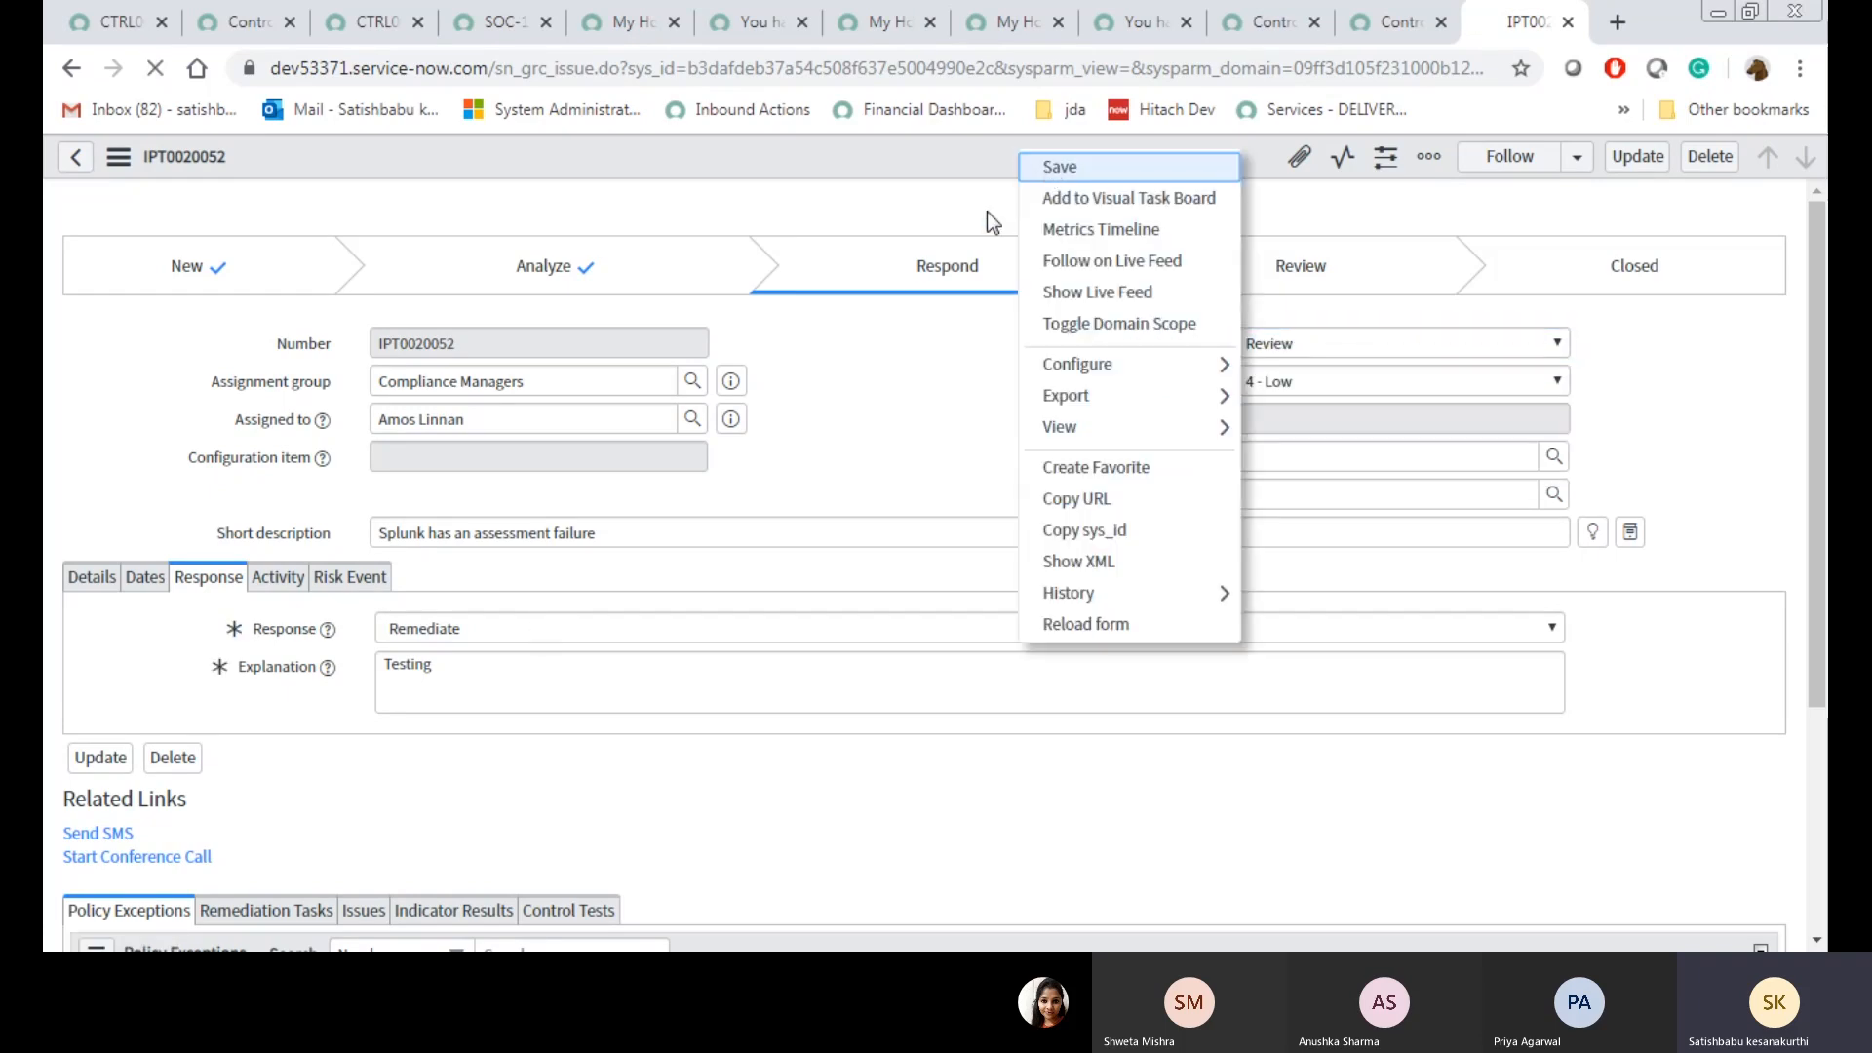
Check the remote access control record's status again and return to issue IPT0020052
{"action": "left_click", "coordinate": [1400, 12]}
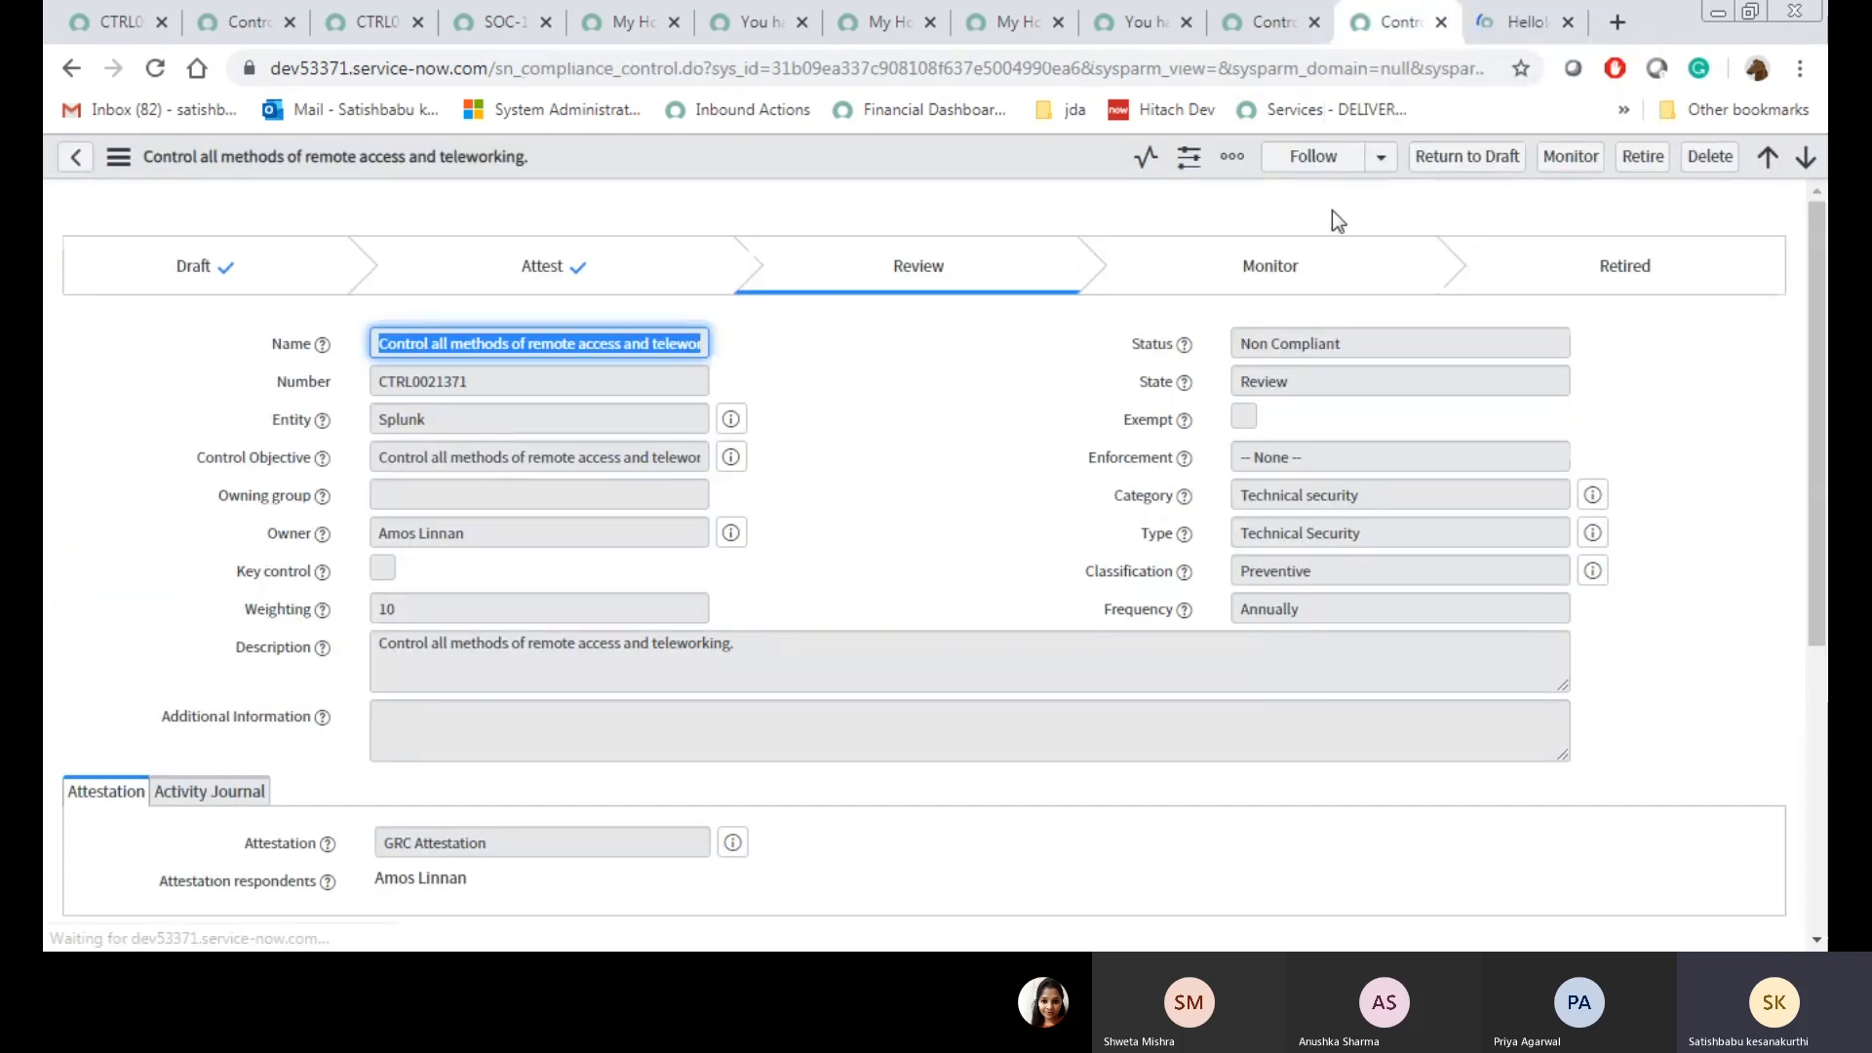
{"action": "left_click", "coordinate": [1528, 24]}
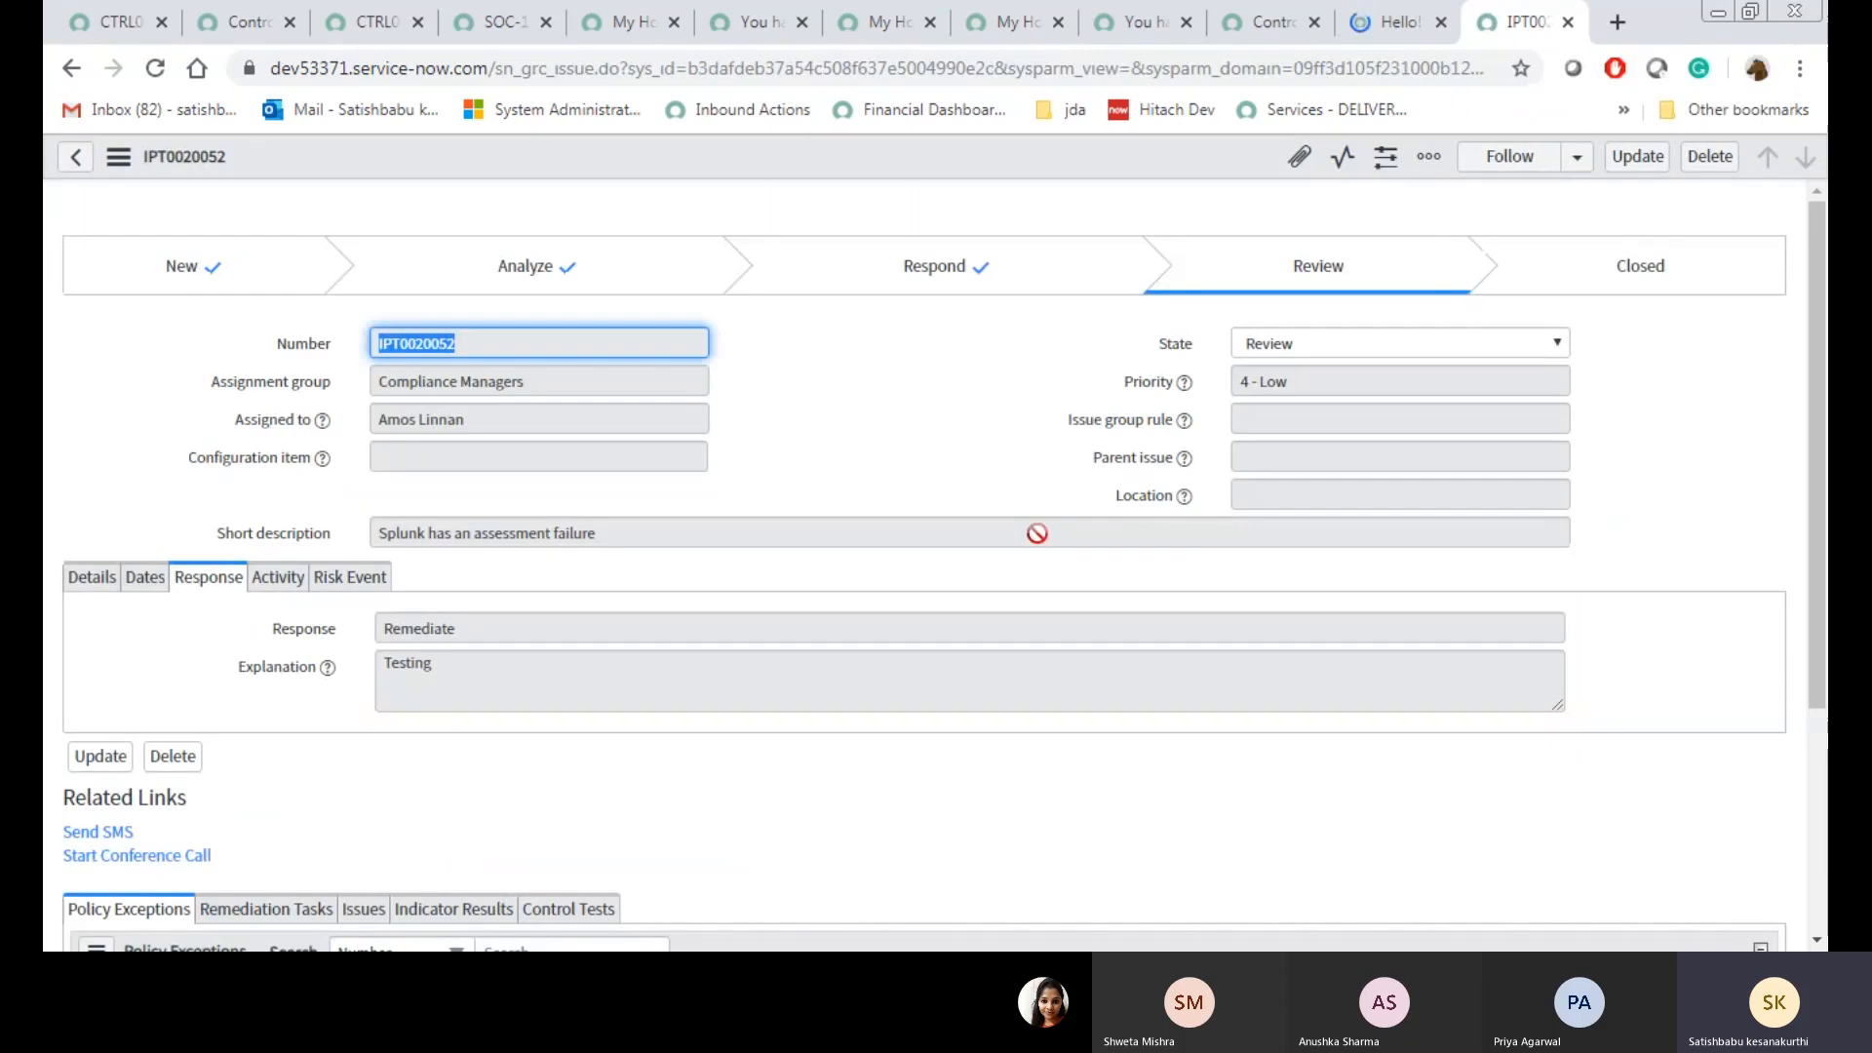
{"action": "left_click", "coordinate": [915, 395]}
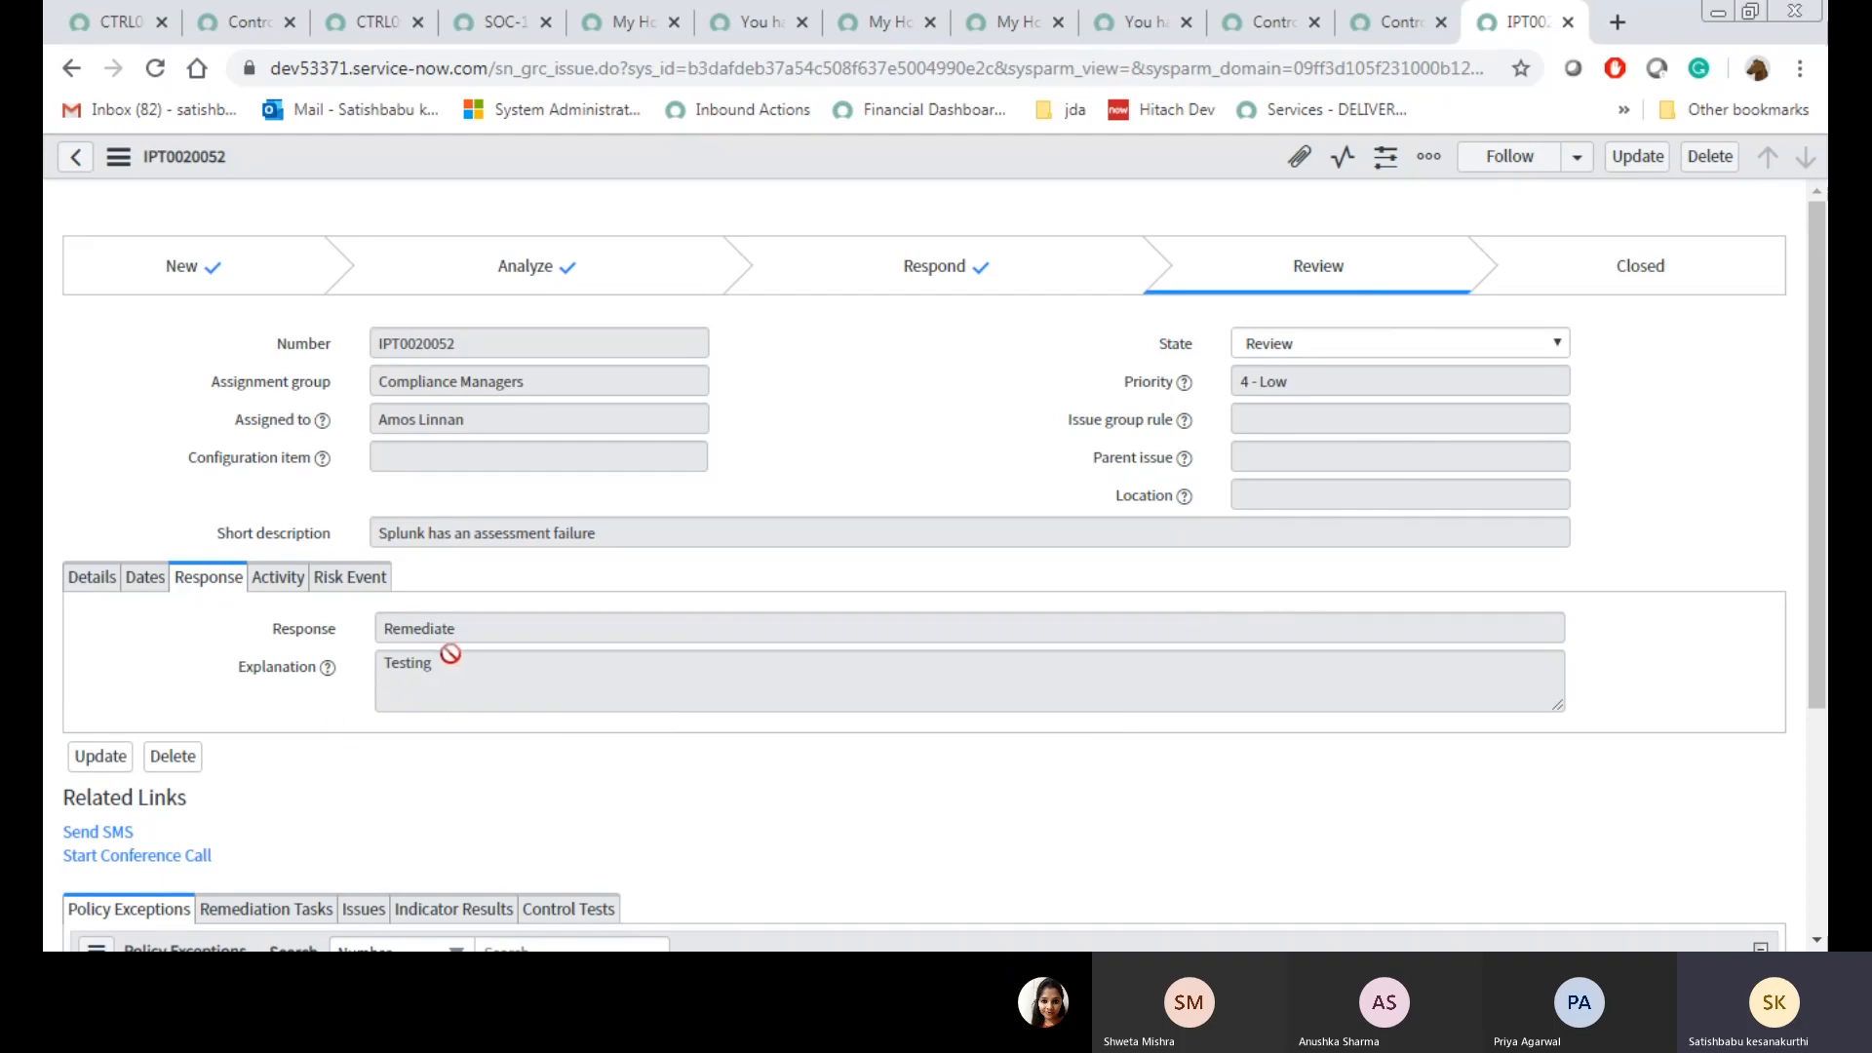
Set issue IPT0020052's state to Closed Complete and save the record
{"action": "left_click", "coordinate": [1267, 347]}
{"action": "left_click", "coordinate": [1244, 455]}
{"action": "left_click", "coordinate": [951, 209]}
{"action": "right_click", "coordinate": [965, 160]}
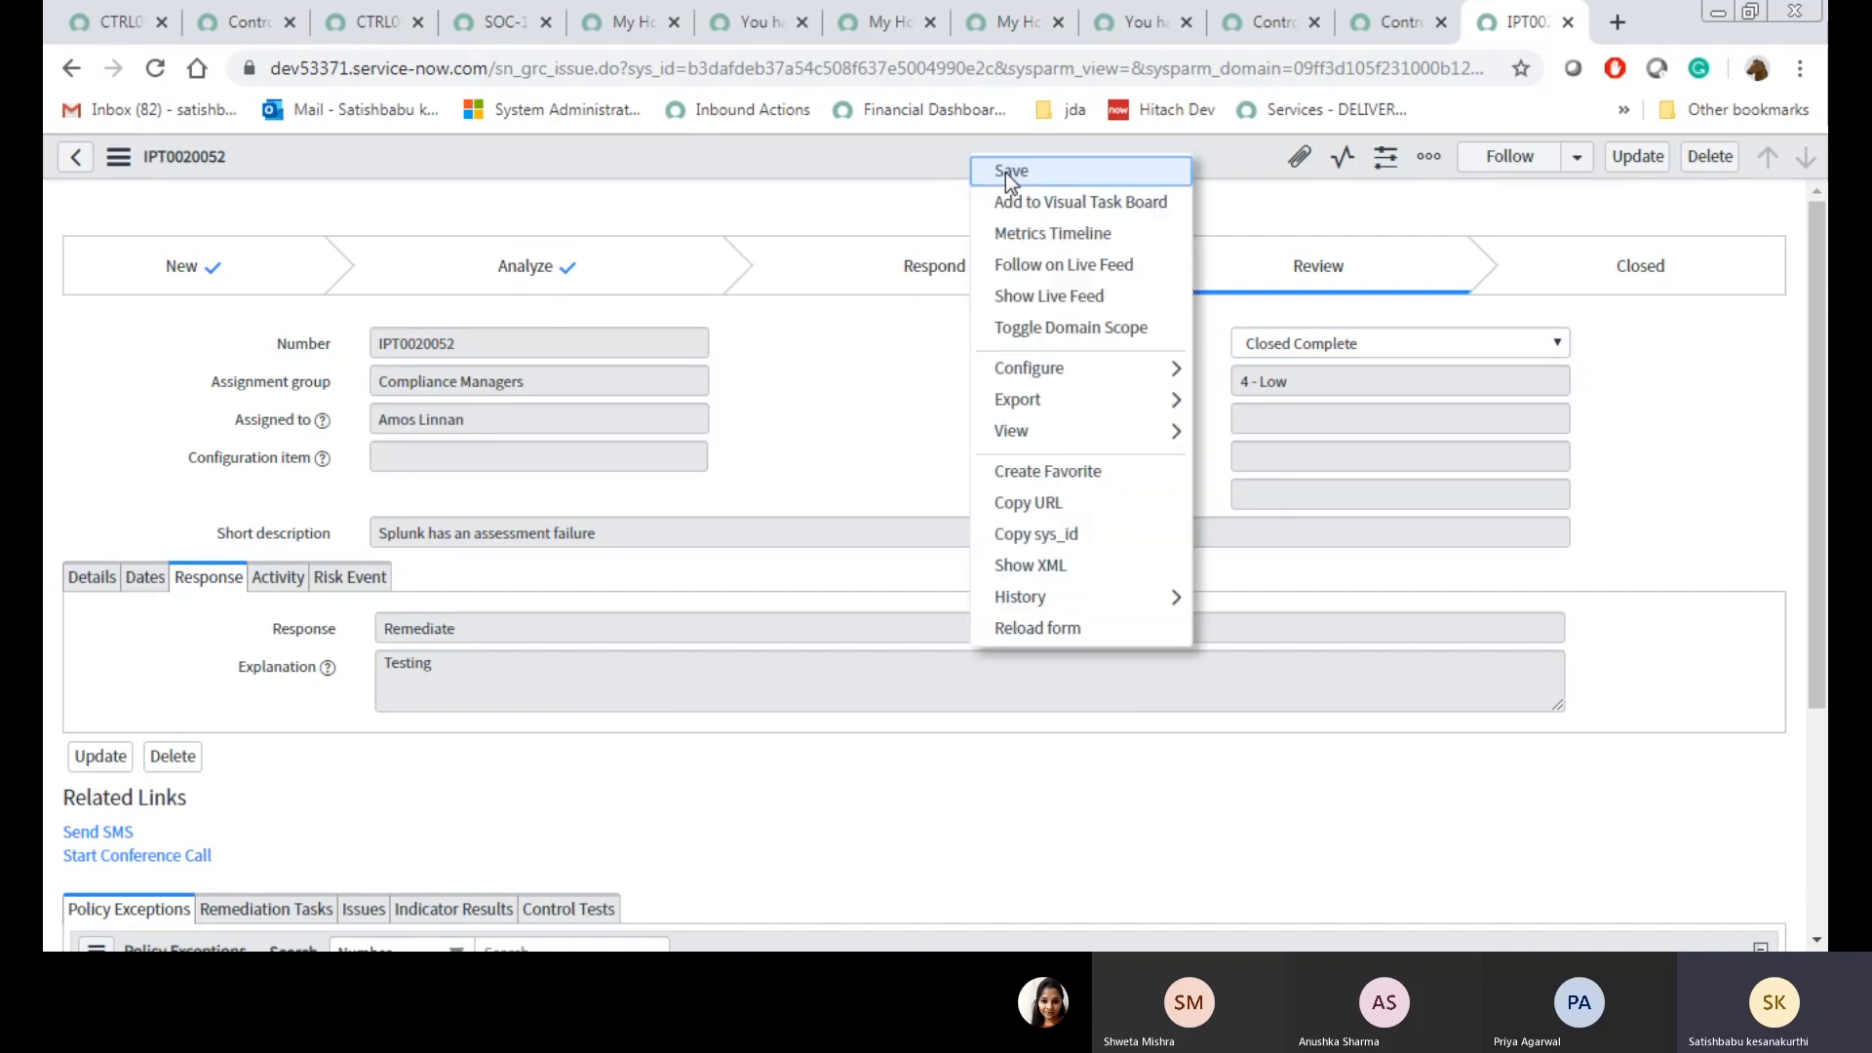
{"action": "left_click", "coordinate": [1011, 171]}
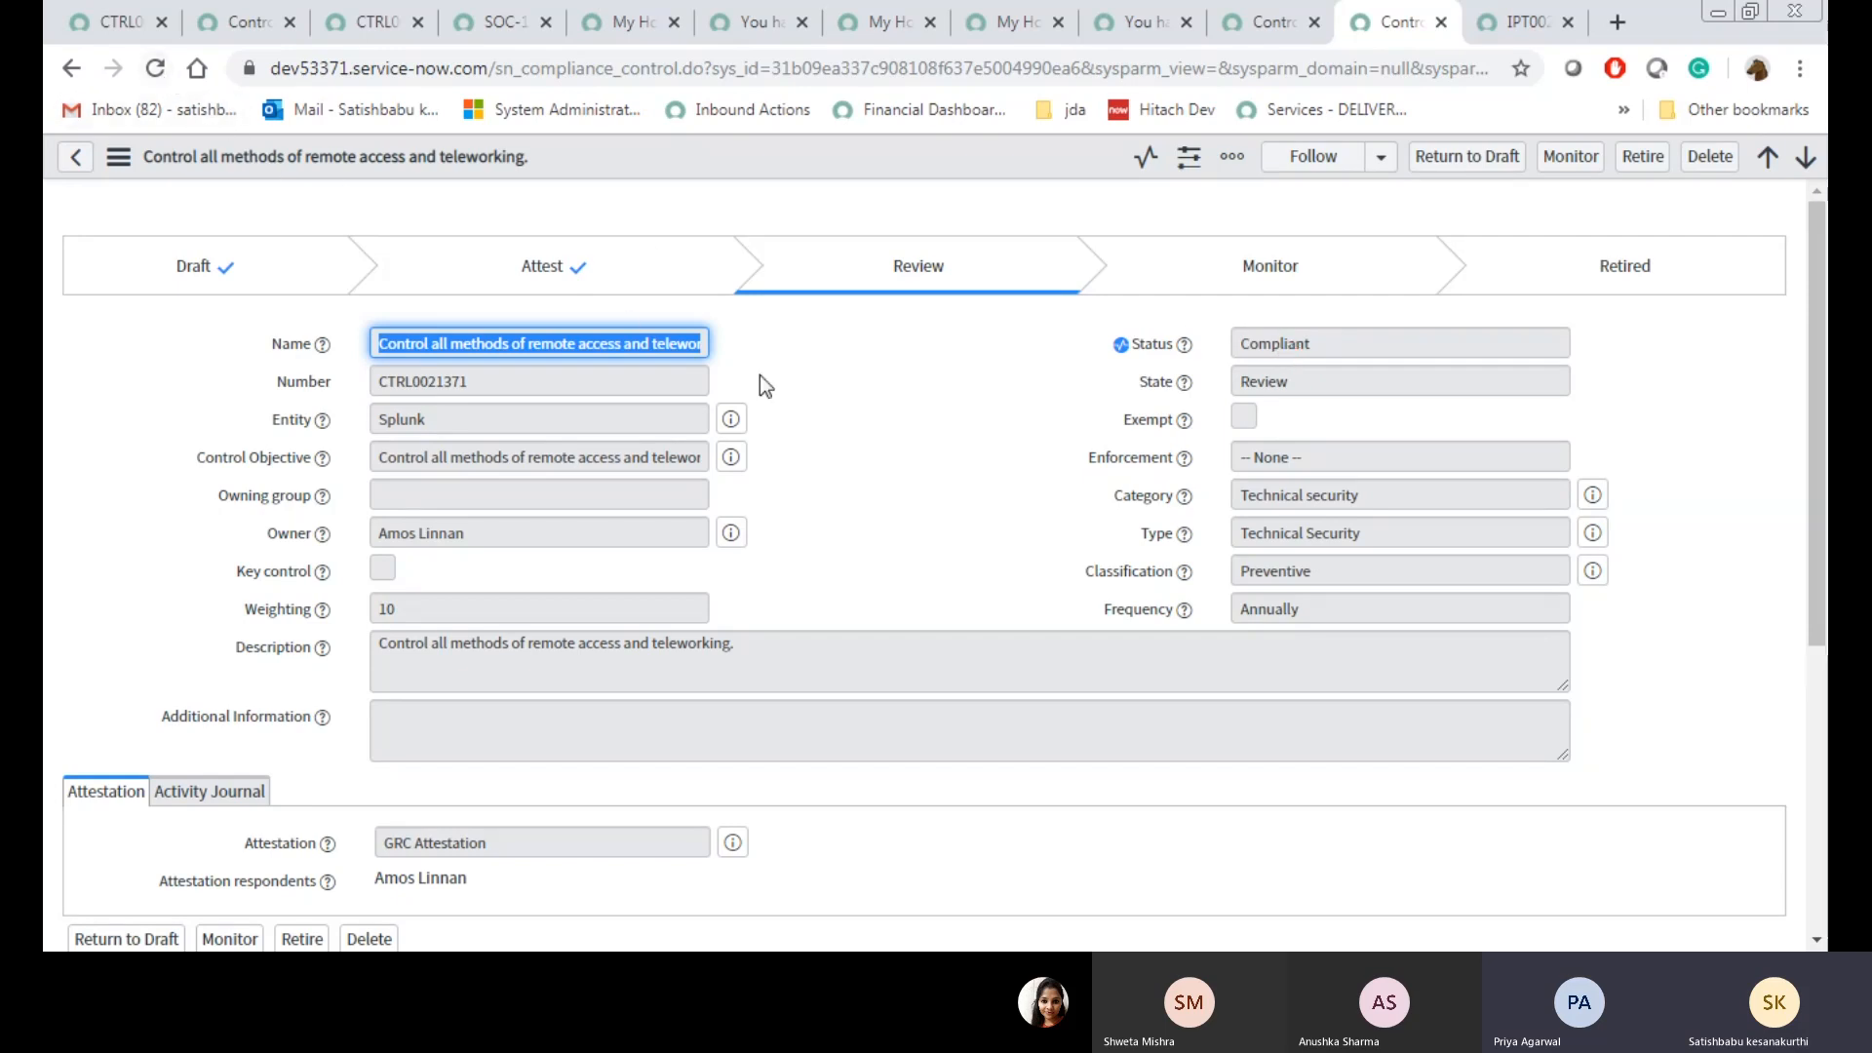
Reload the remote access control record and check its status and state alongside issue IPT0020052
{"action": "left_click", "coordinate": [155, 68]}
{"action": "left_click", "coordinate": [1510, 13]}
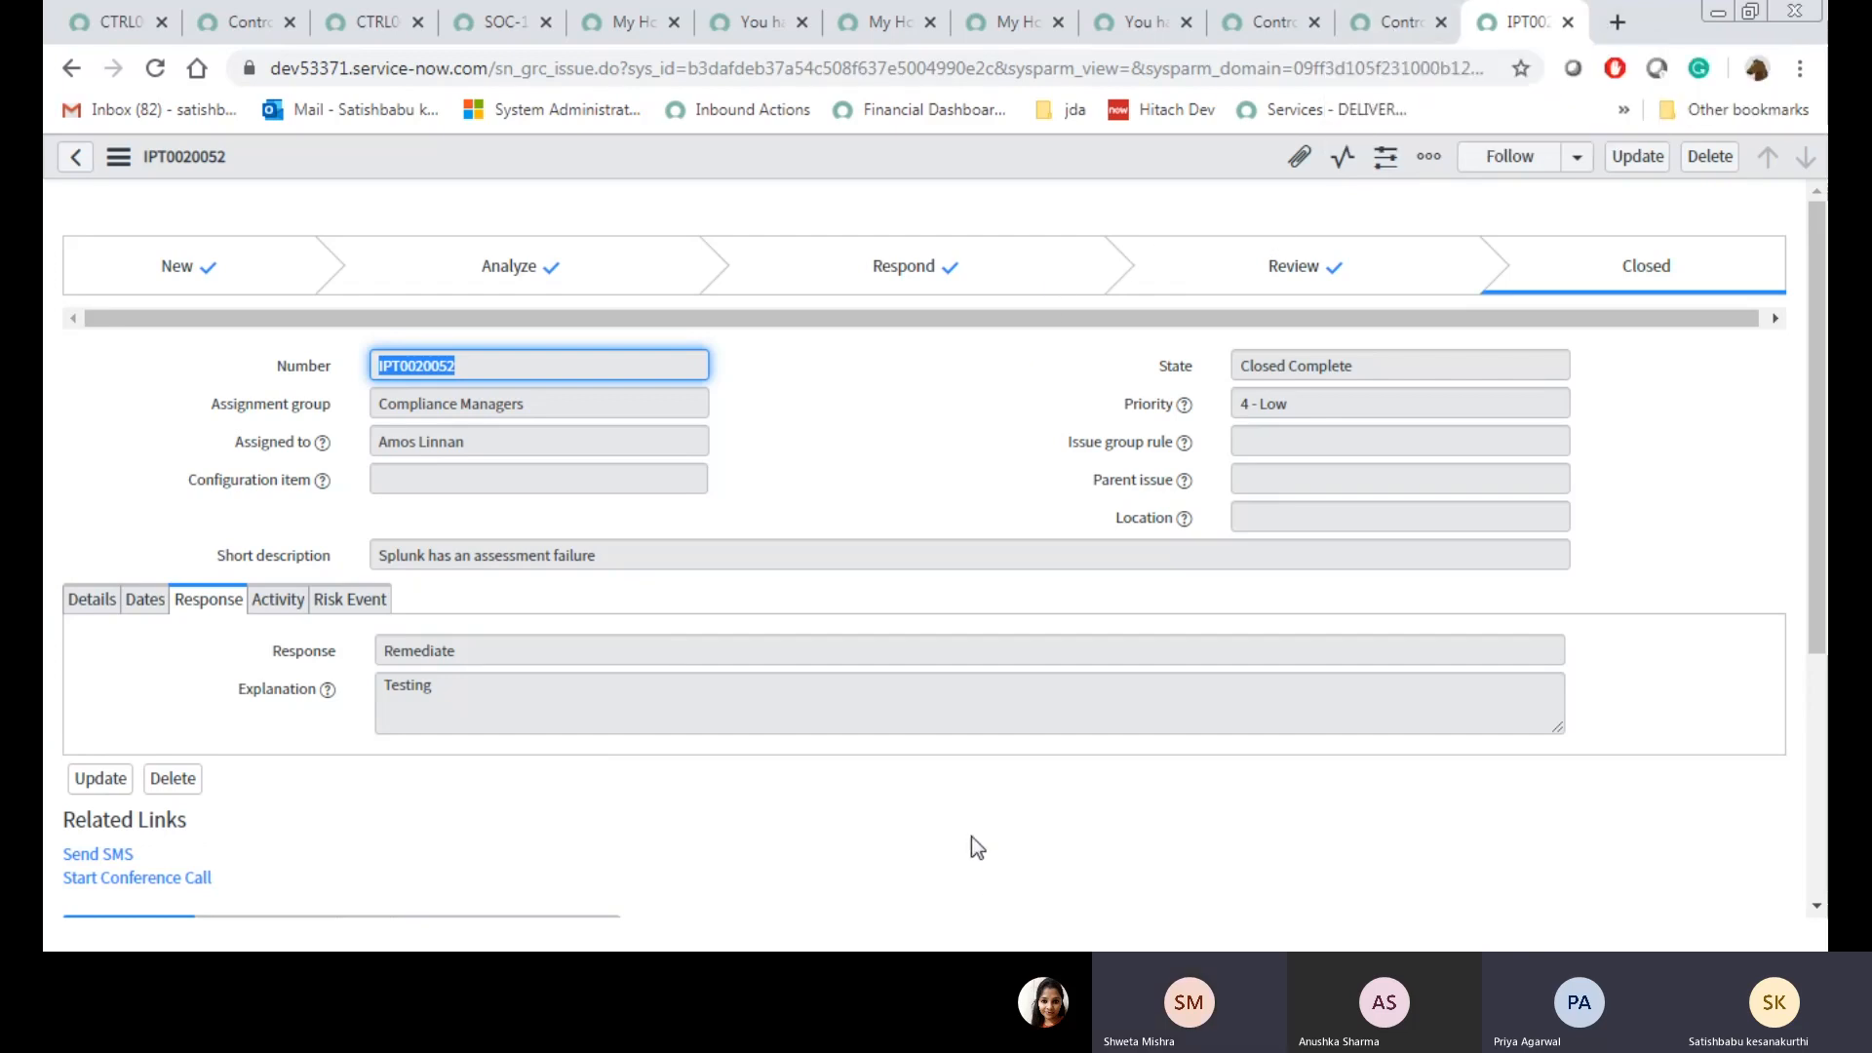
{"action": "left_click", "coordinate": [1424, 14]}
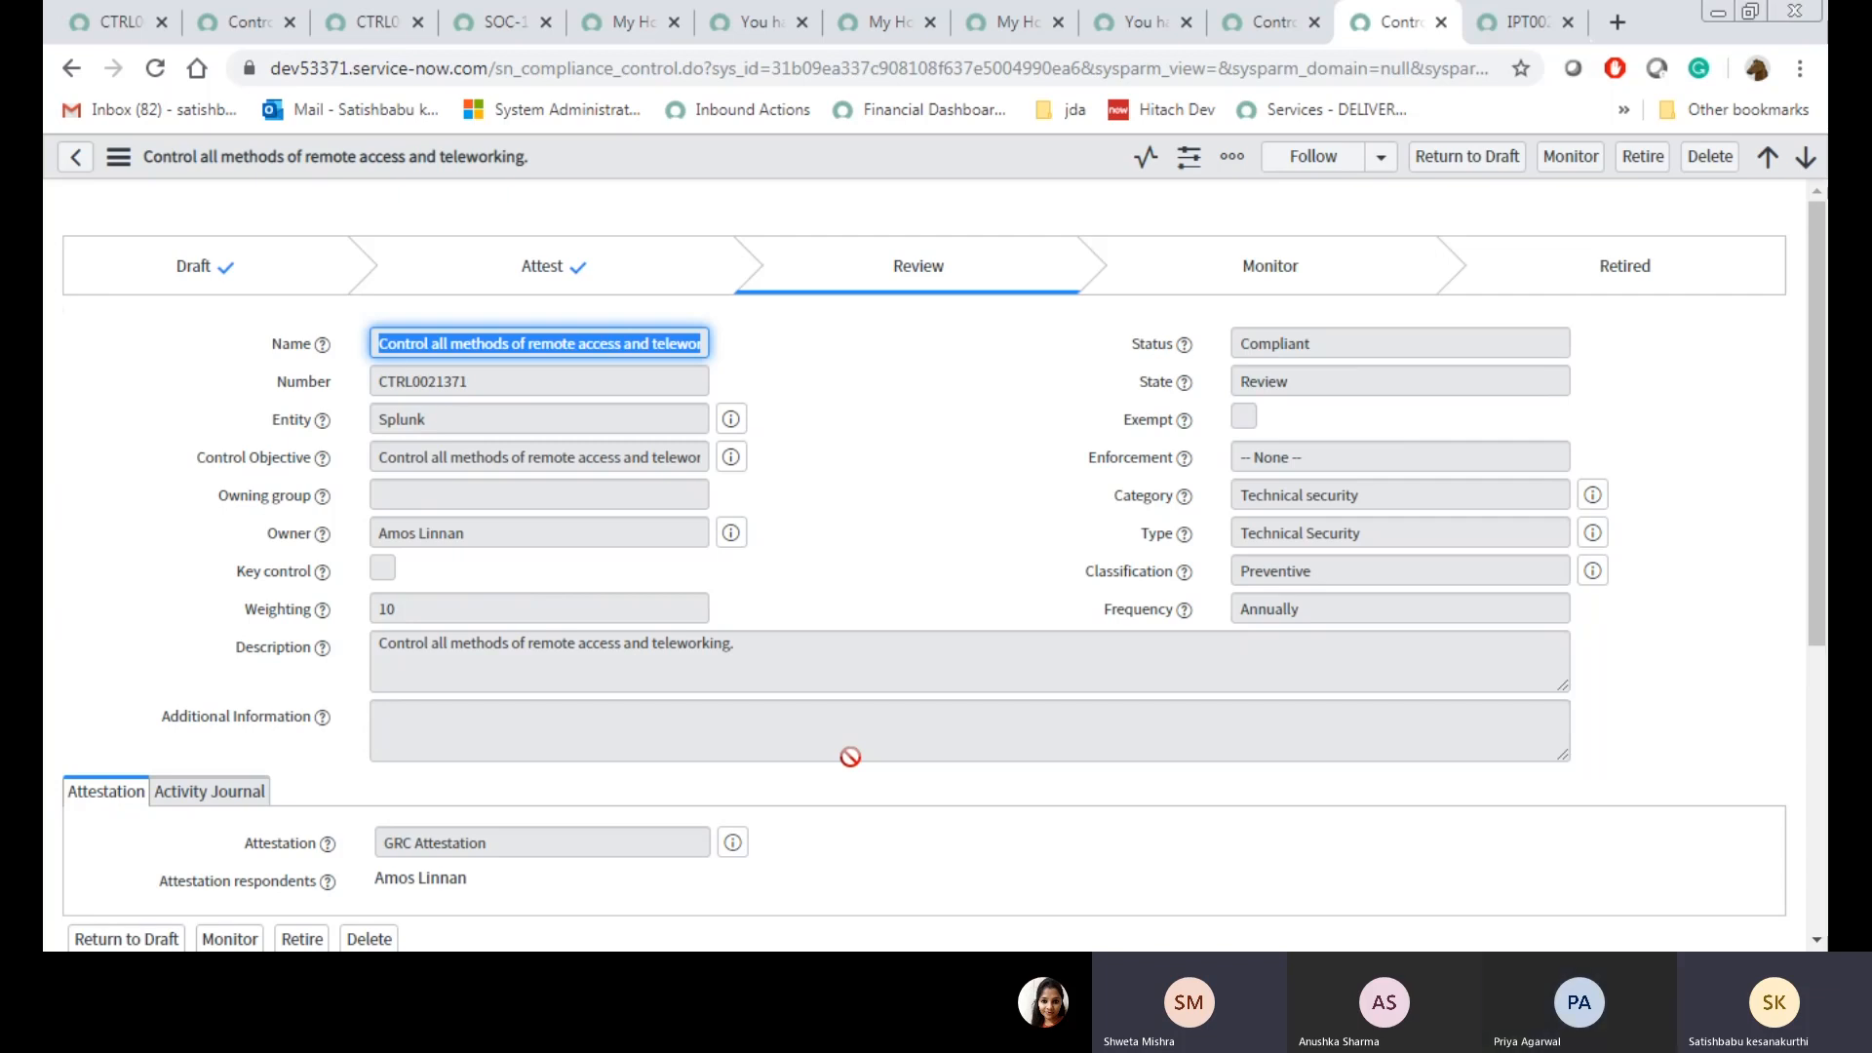
{"action": "left_click", "coordinate": [1530, 21]}
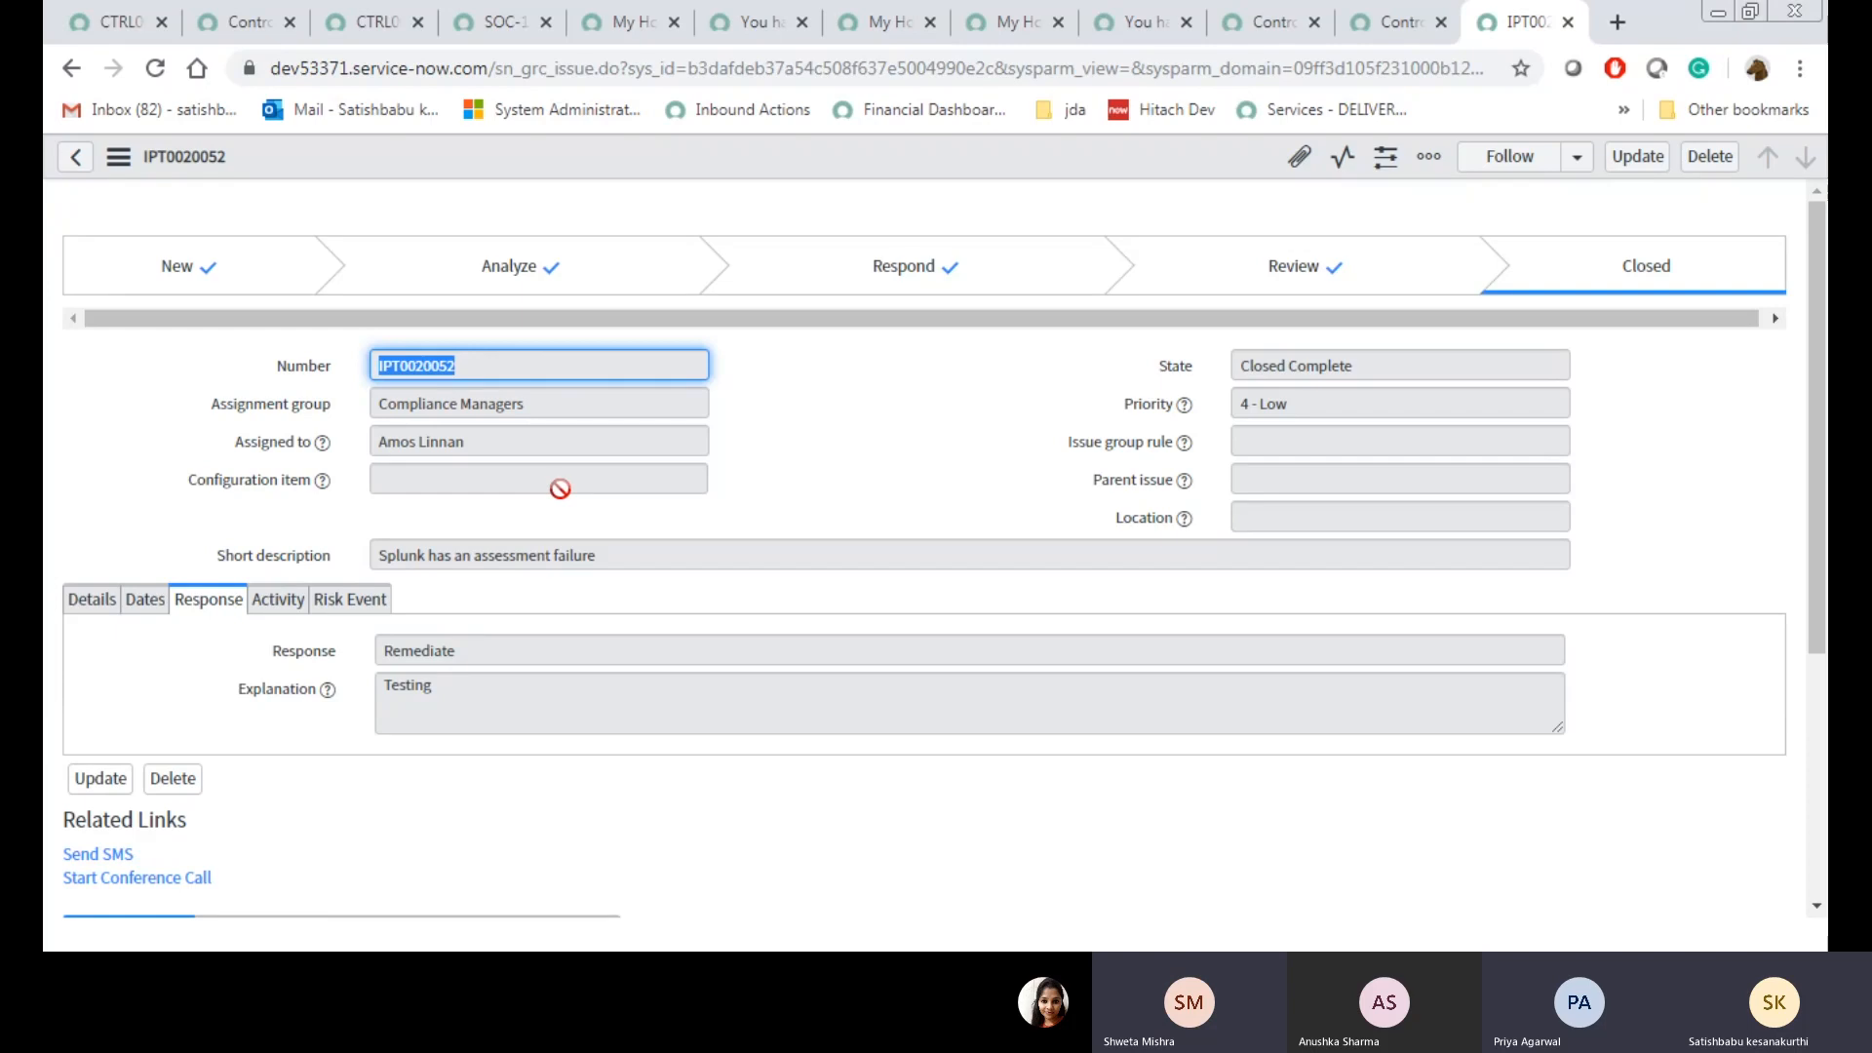
Compare the issue's assignment group and assignee with the owning group and owner on the remote access control
{"action": "left_click", "coordinate": [798, 459]}
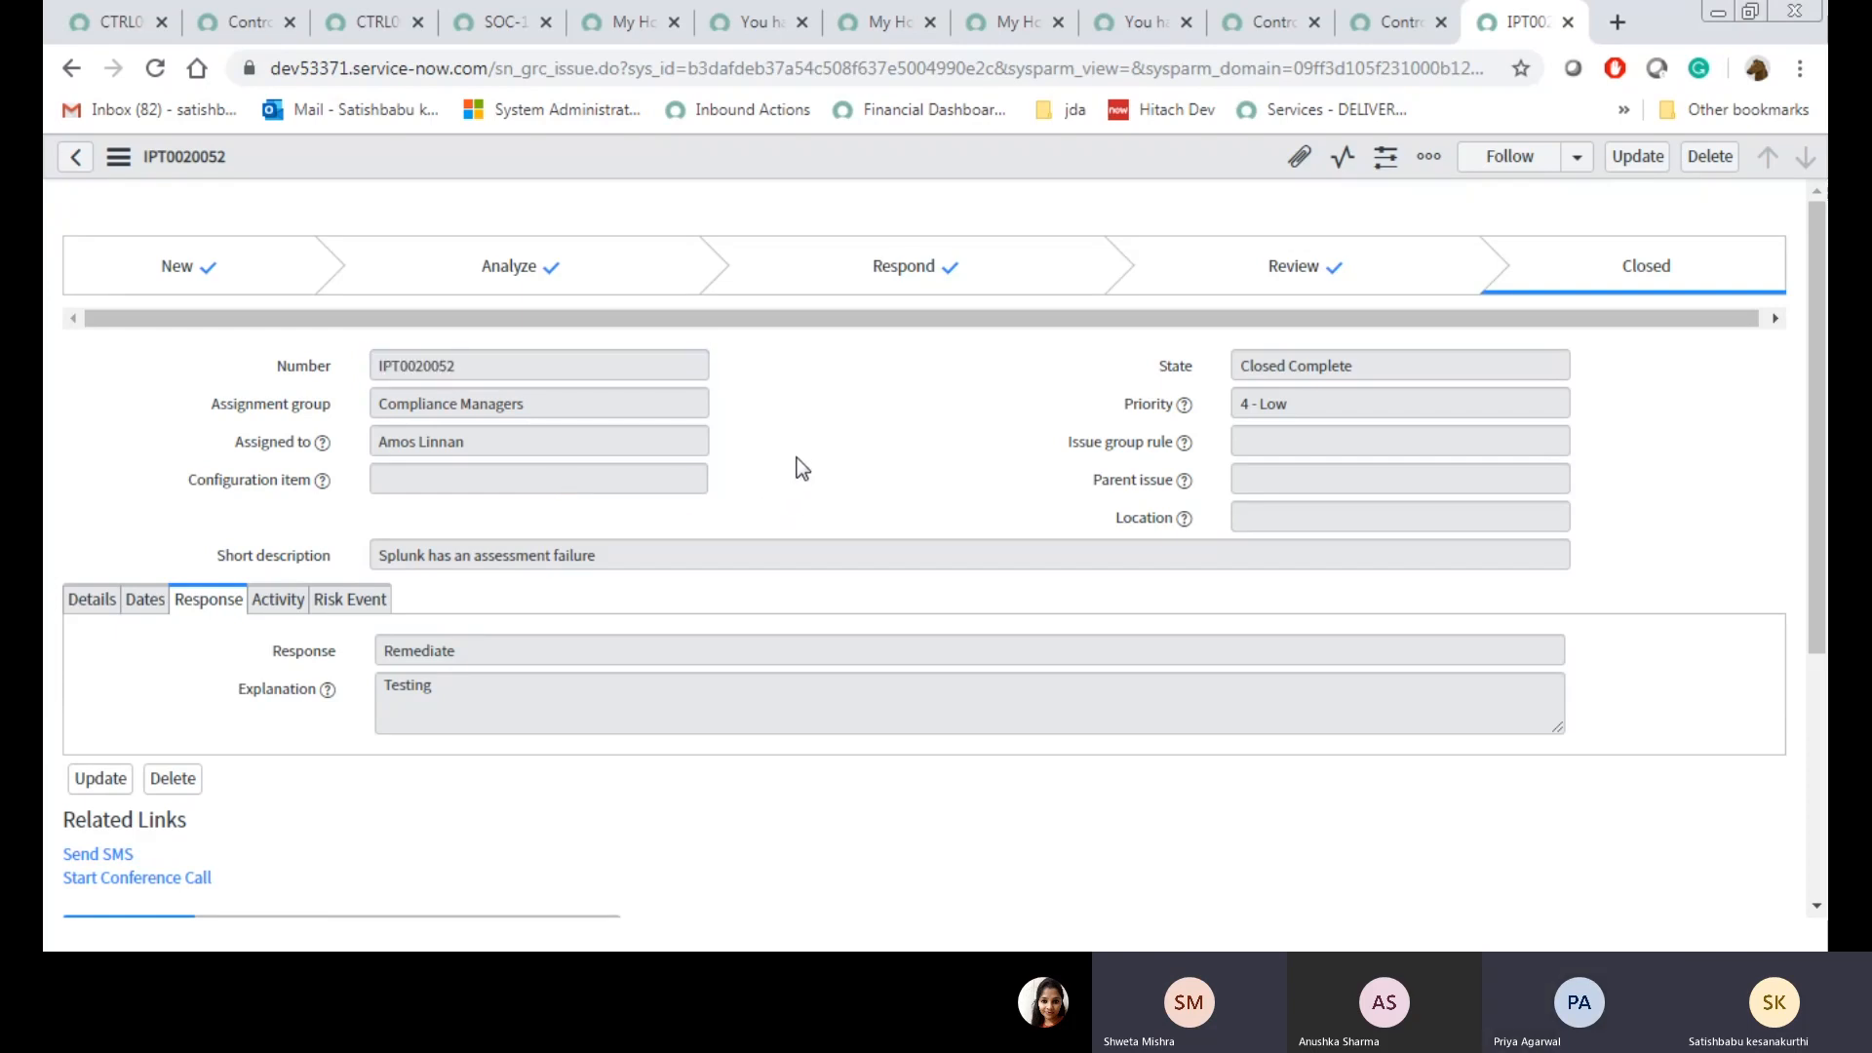
{"action": "left_click_drag", "start_coordinate": [542, 405], "coordinate": [383, 409]}
{"action": "left_click", "coordinate": [1043, 421]}
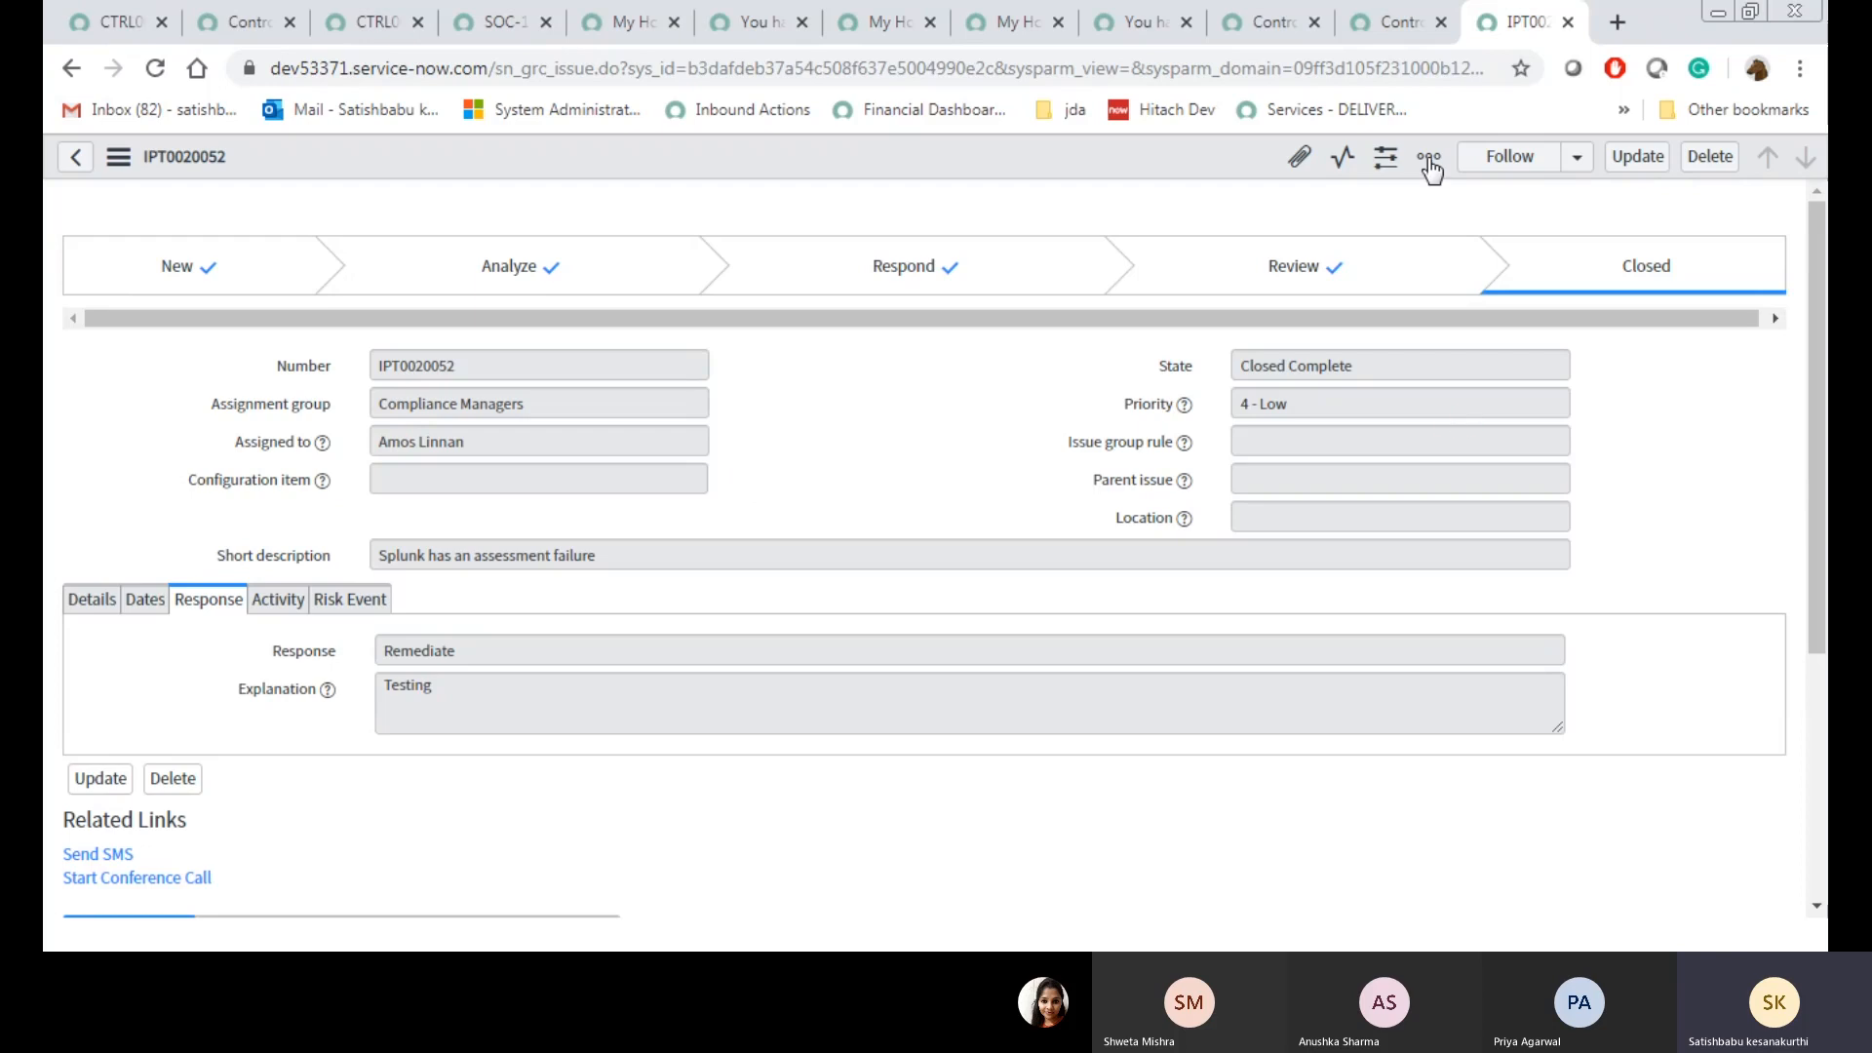
{"action": "left_click", "coordinate": [1379, 27]}
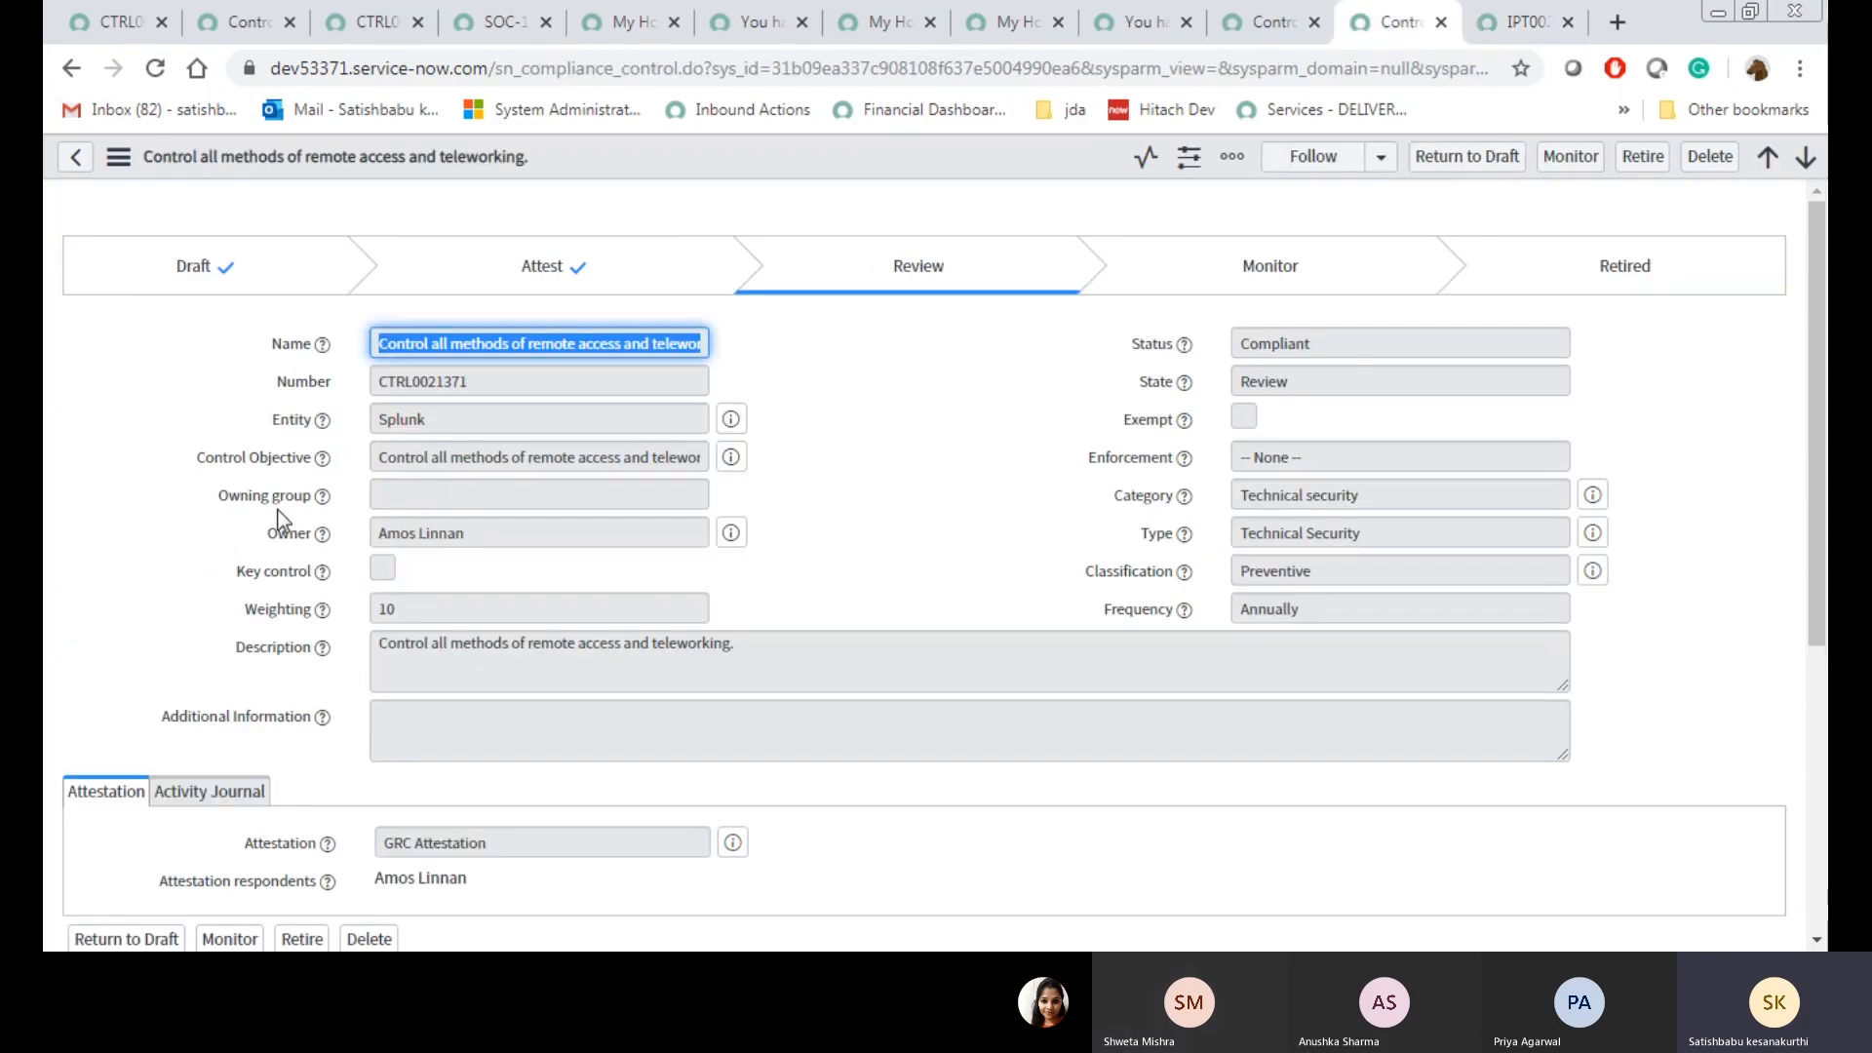
{"action": "left_click", "coordinate": [413, 494]}
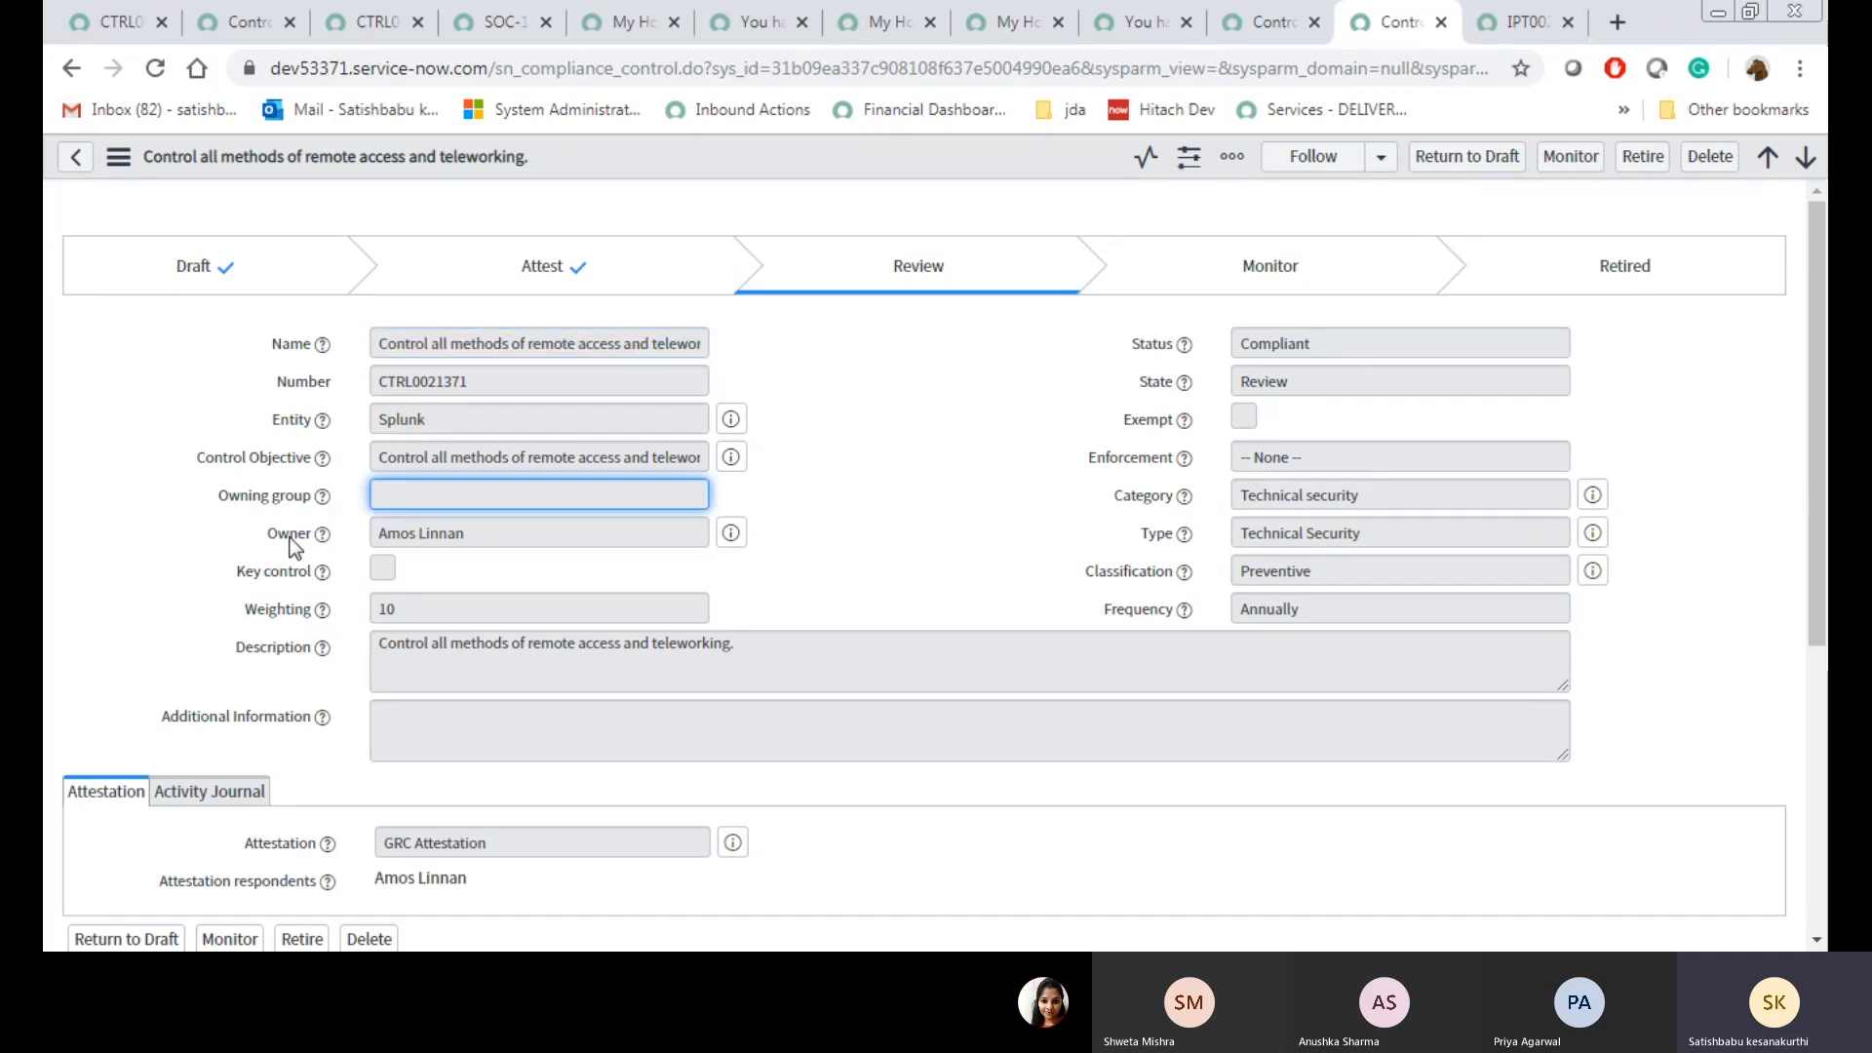
{"action": "left_click", "coordinate": [475, 542]}
{"action": "left_click", "coordinate": [1520, 22]}
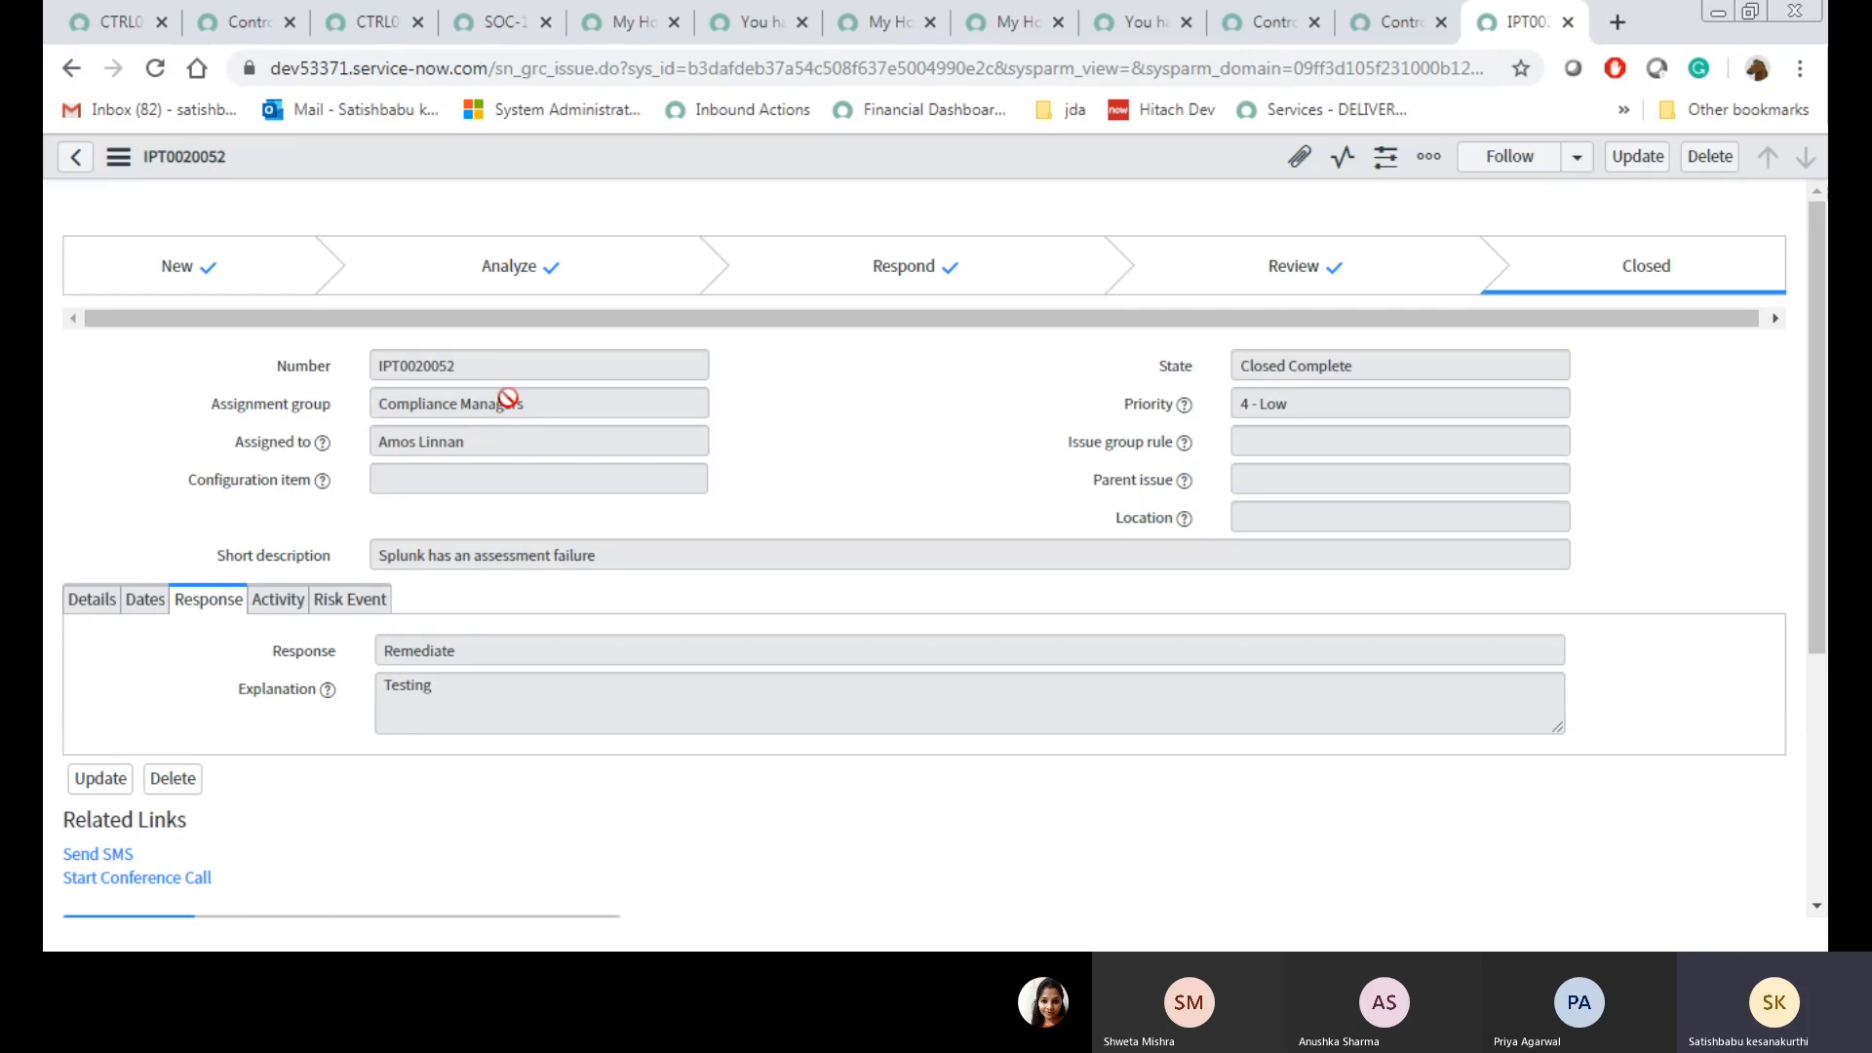
{"action": "left_click", "coordinate": [1400, 14]}
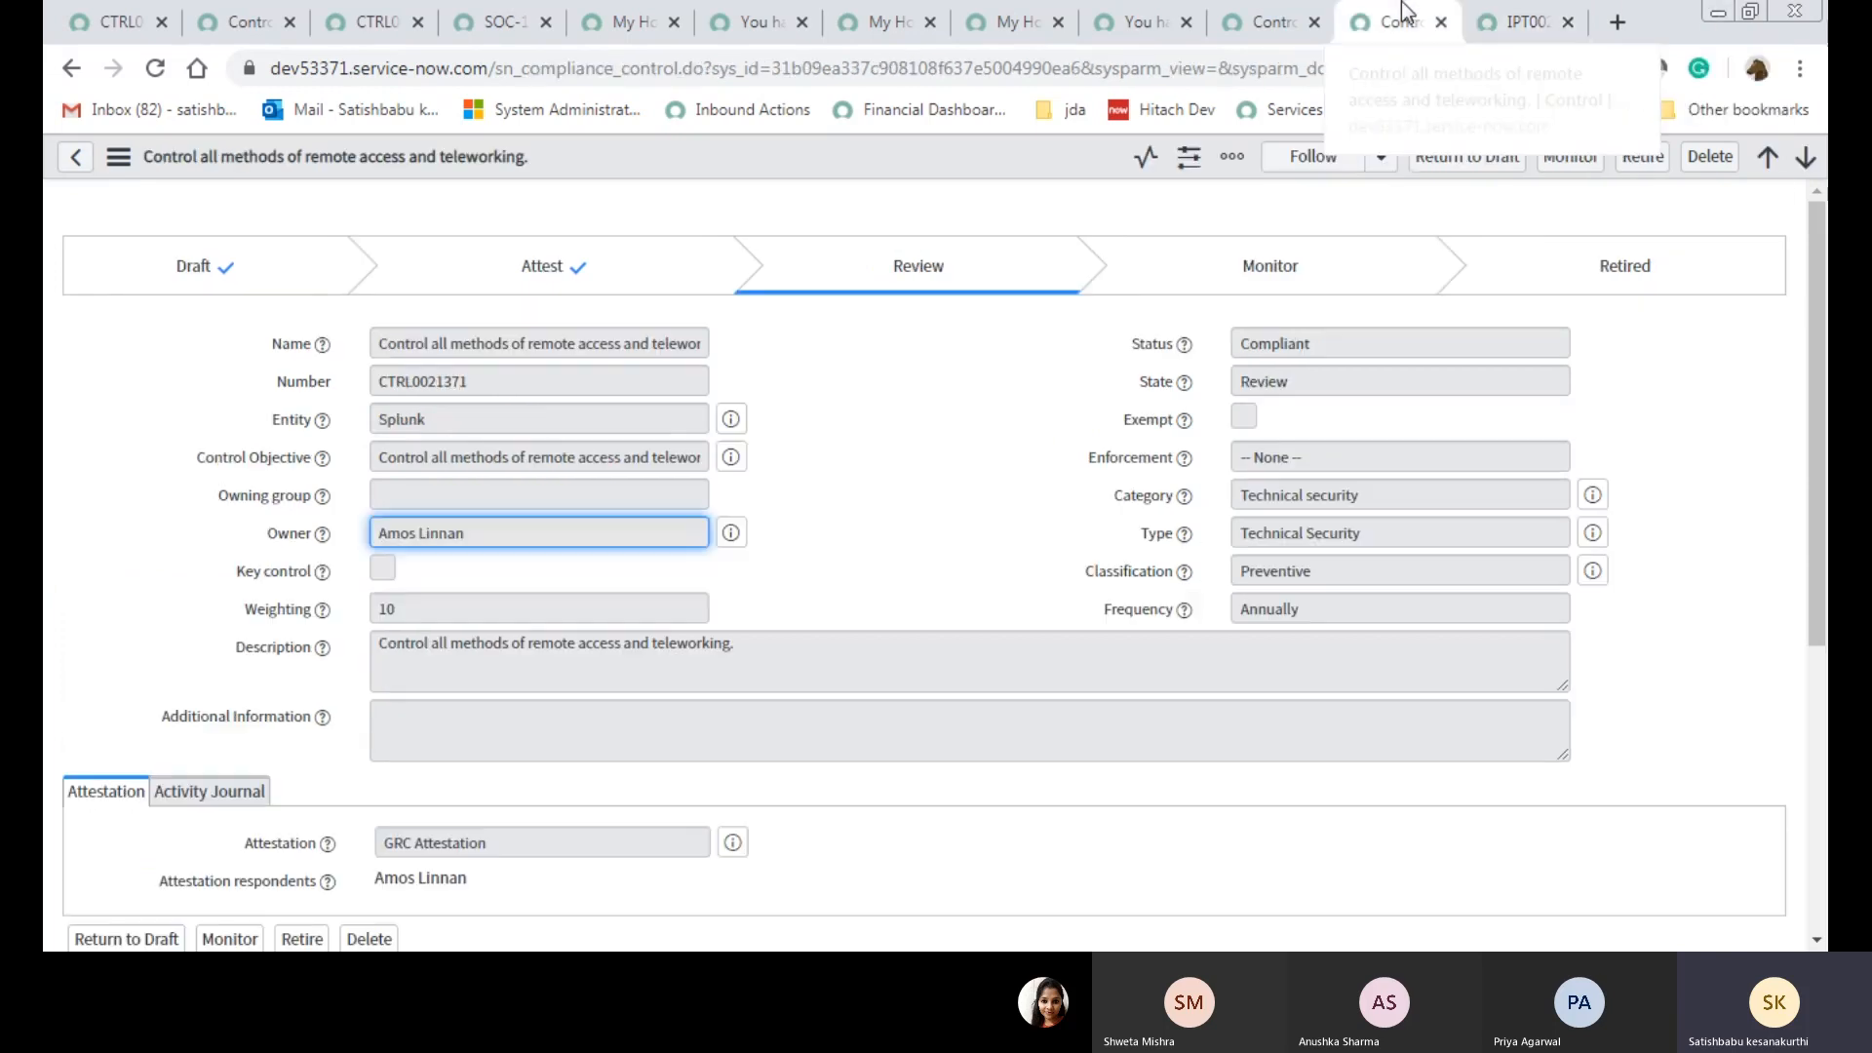
{"action": "left_click", "coordinate": [1506, 14]}
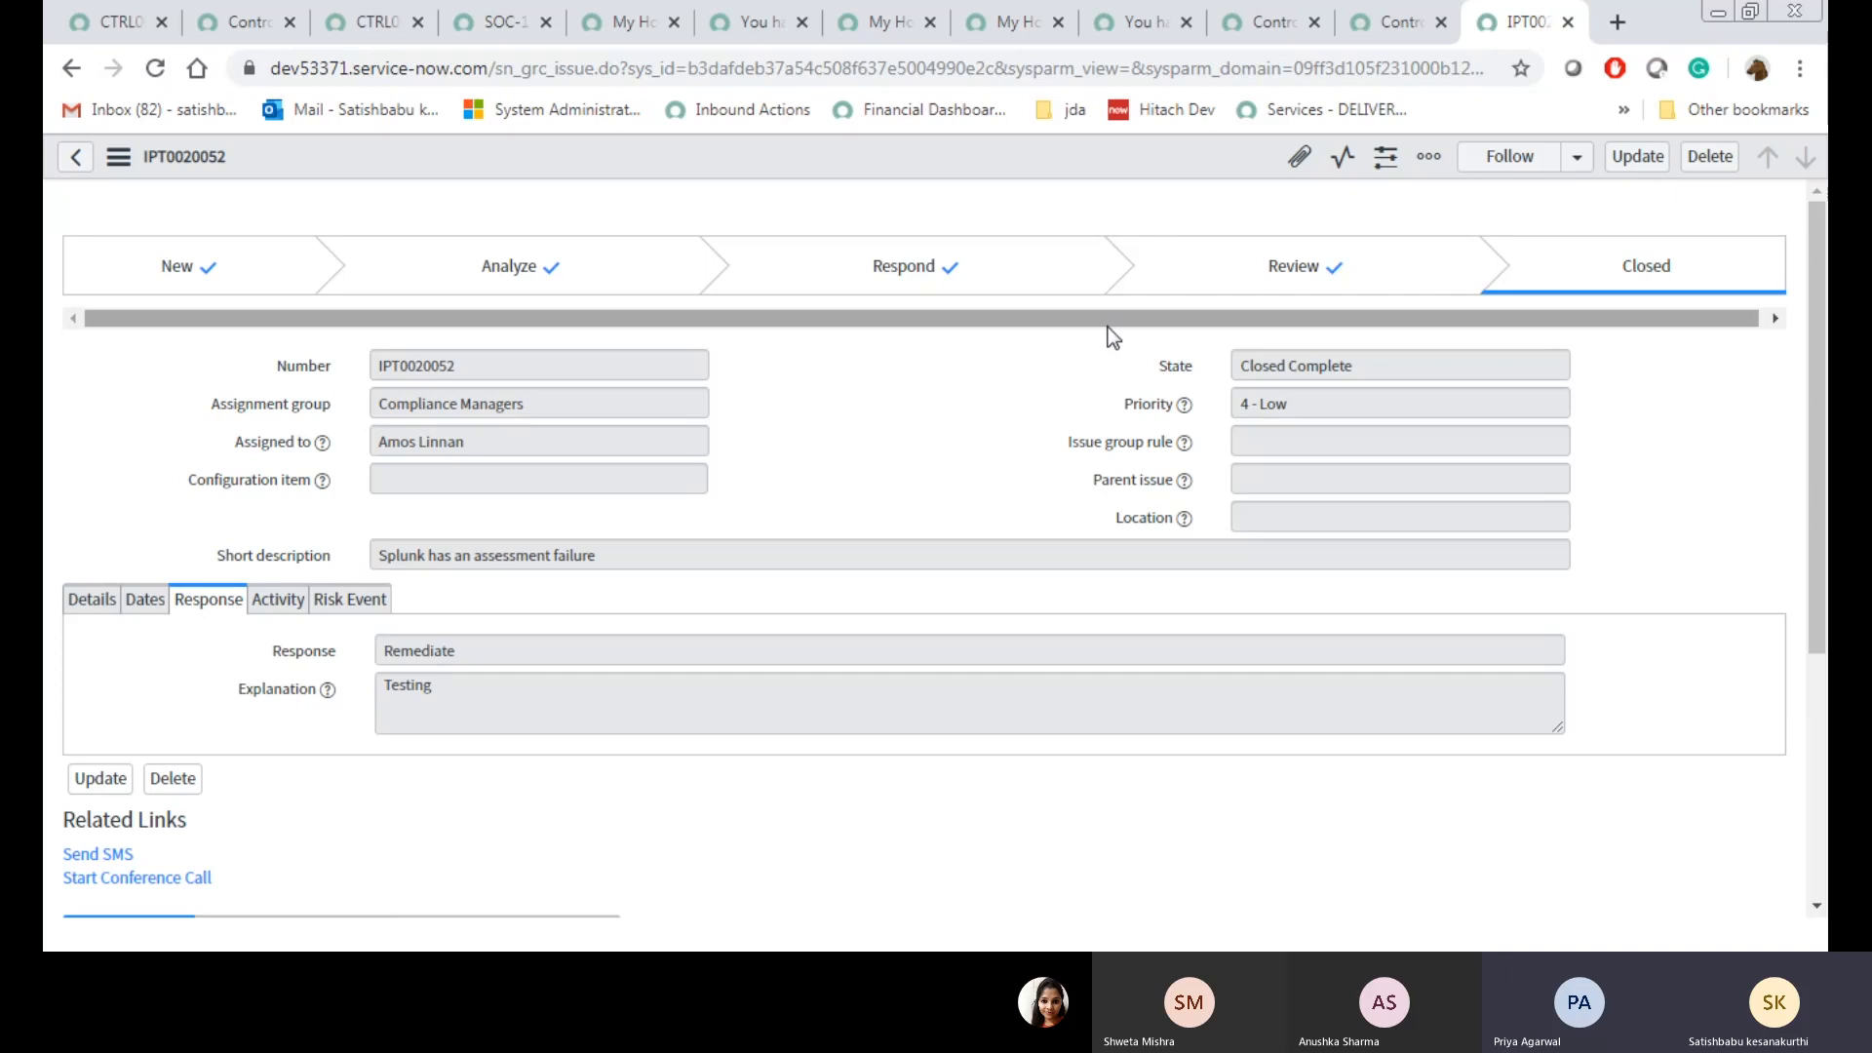
{"action": "left_click_drag", "start_coordinate": [1115, 316], "coordinate": [1238, 312]}
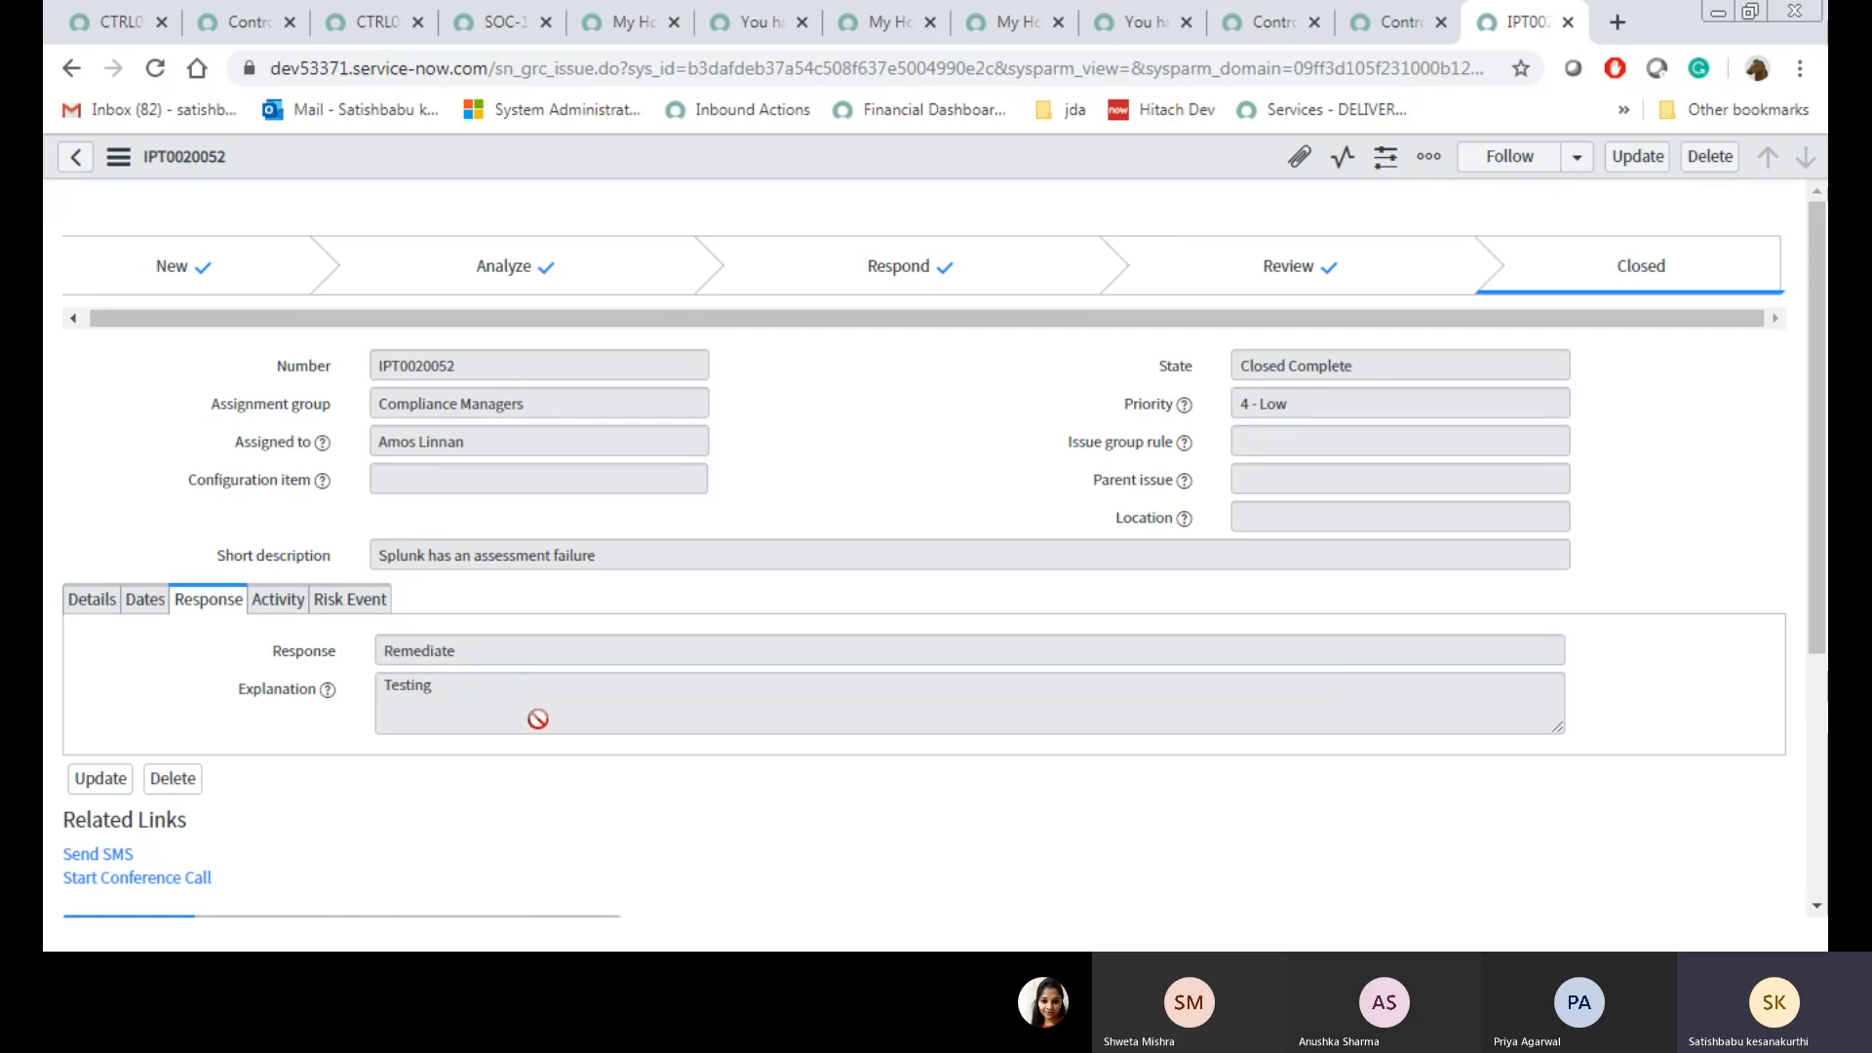
Move the remote access control from Review to the Monitor state and check the updated record
{"action": "left_click", "coordinate": [1408, 14]}
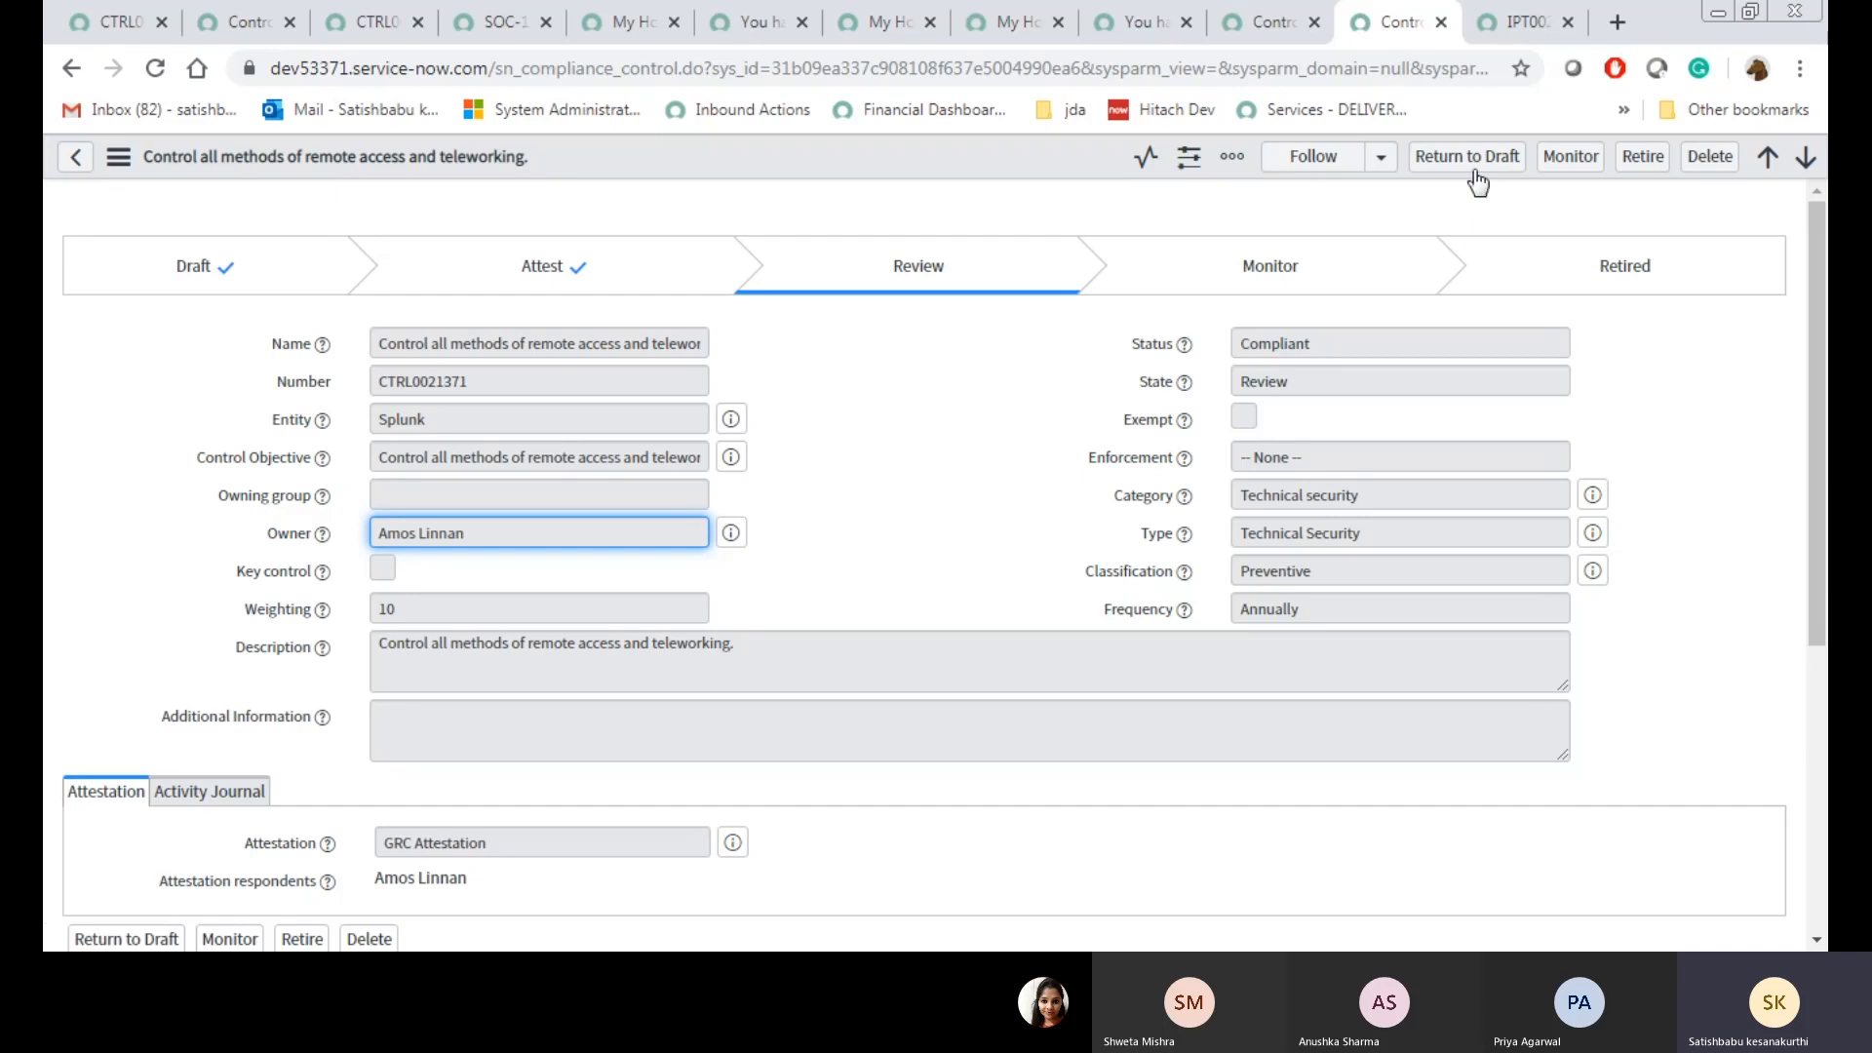
{"action": "left_click", "coordinate": [1573, 159]}
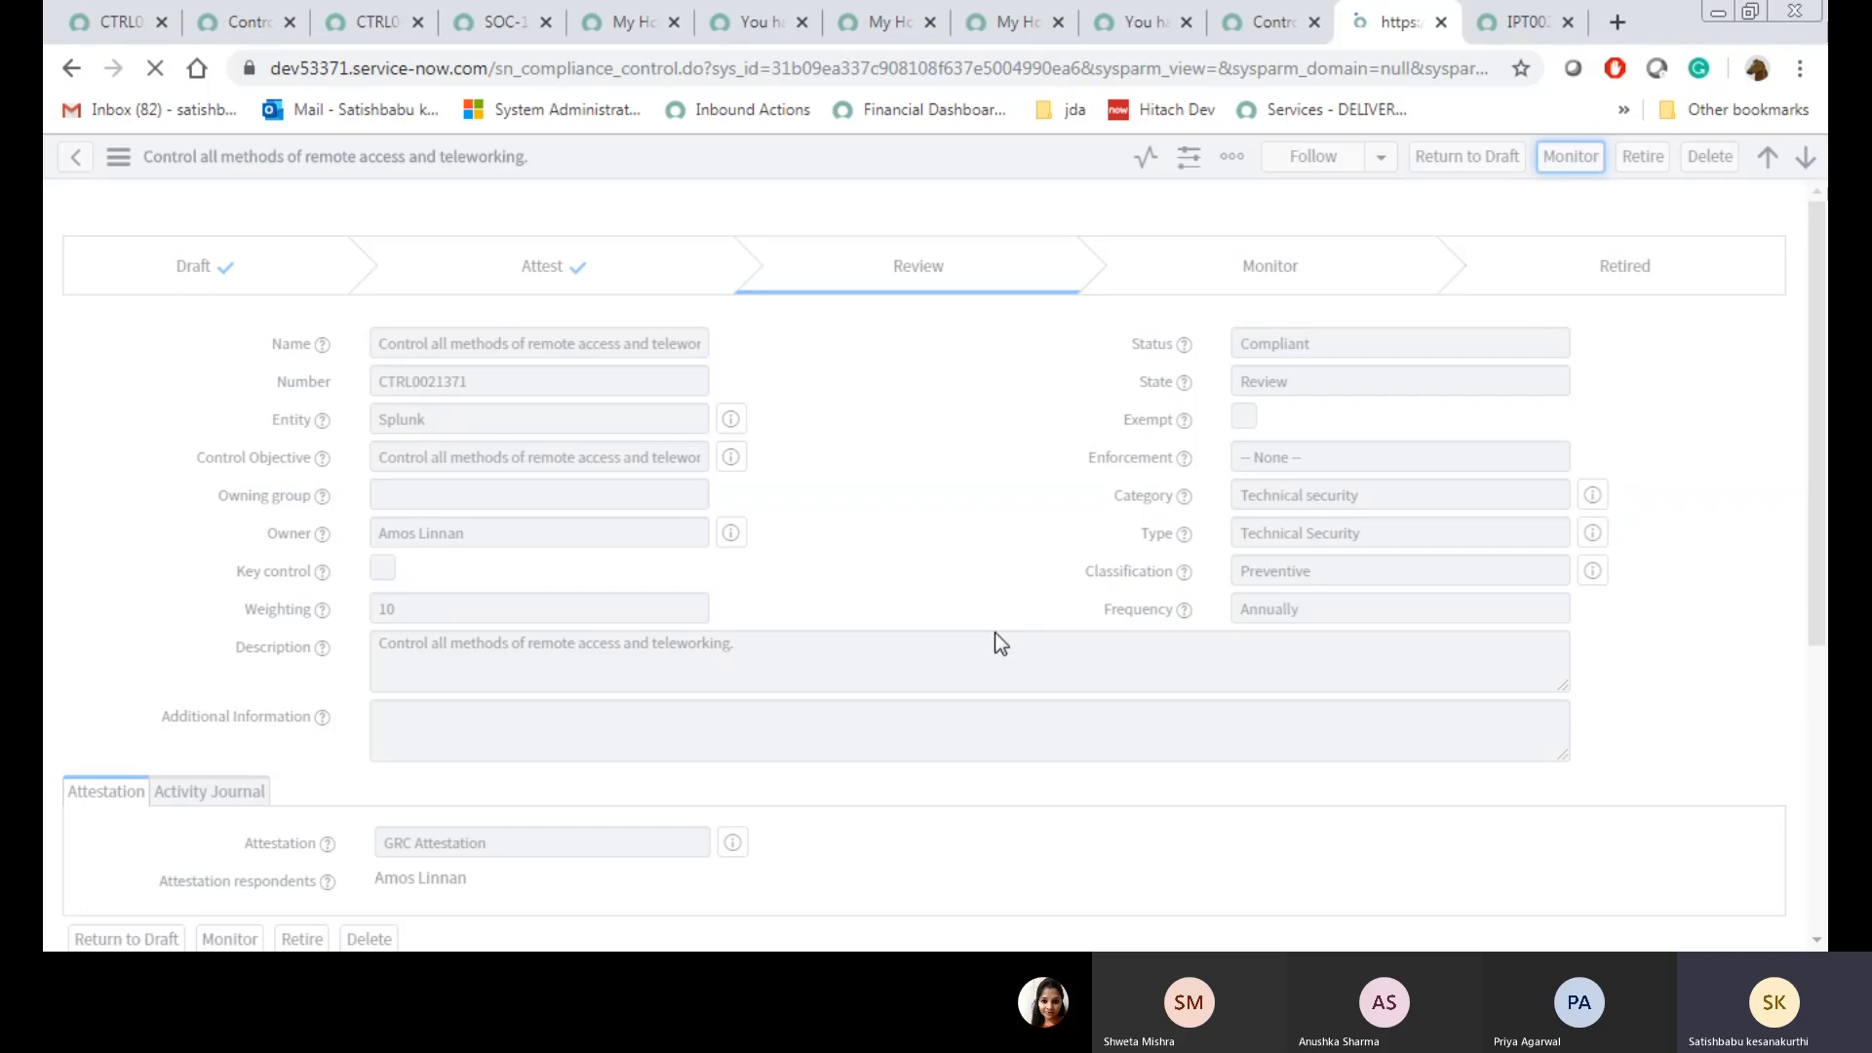
{"action": "scroll", "coordinate": [965, 619], "scroll_direction": "down", "scroll_amount": 10}
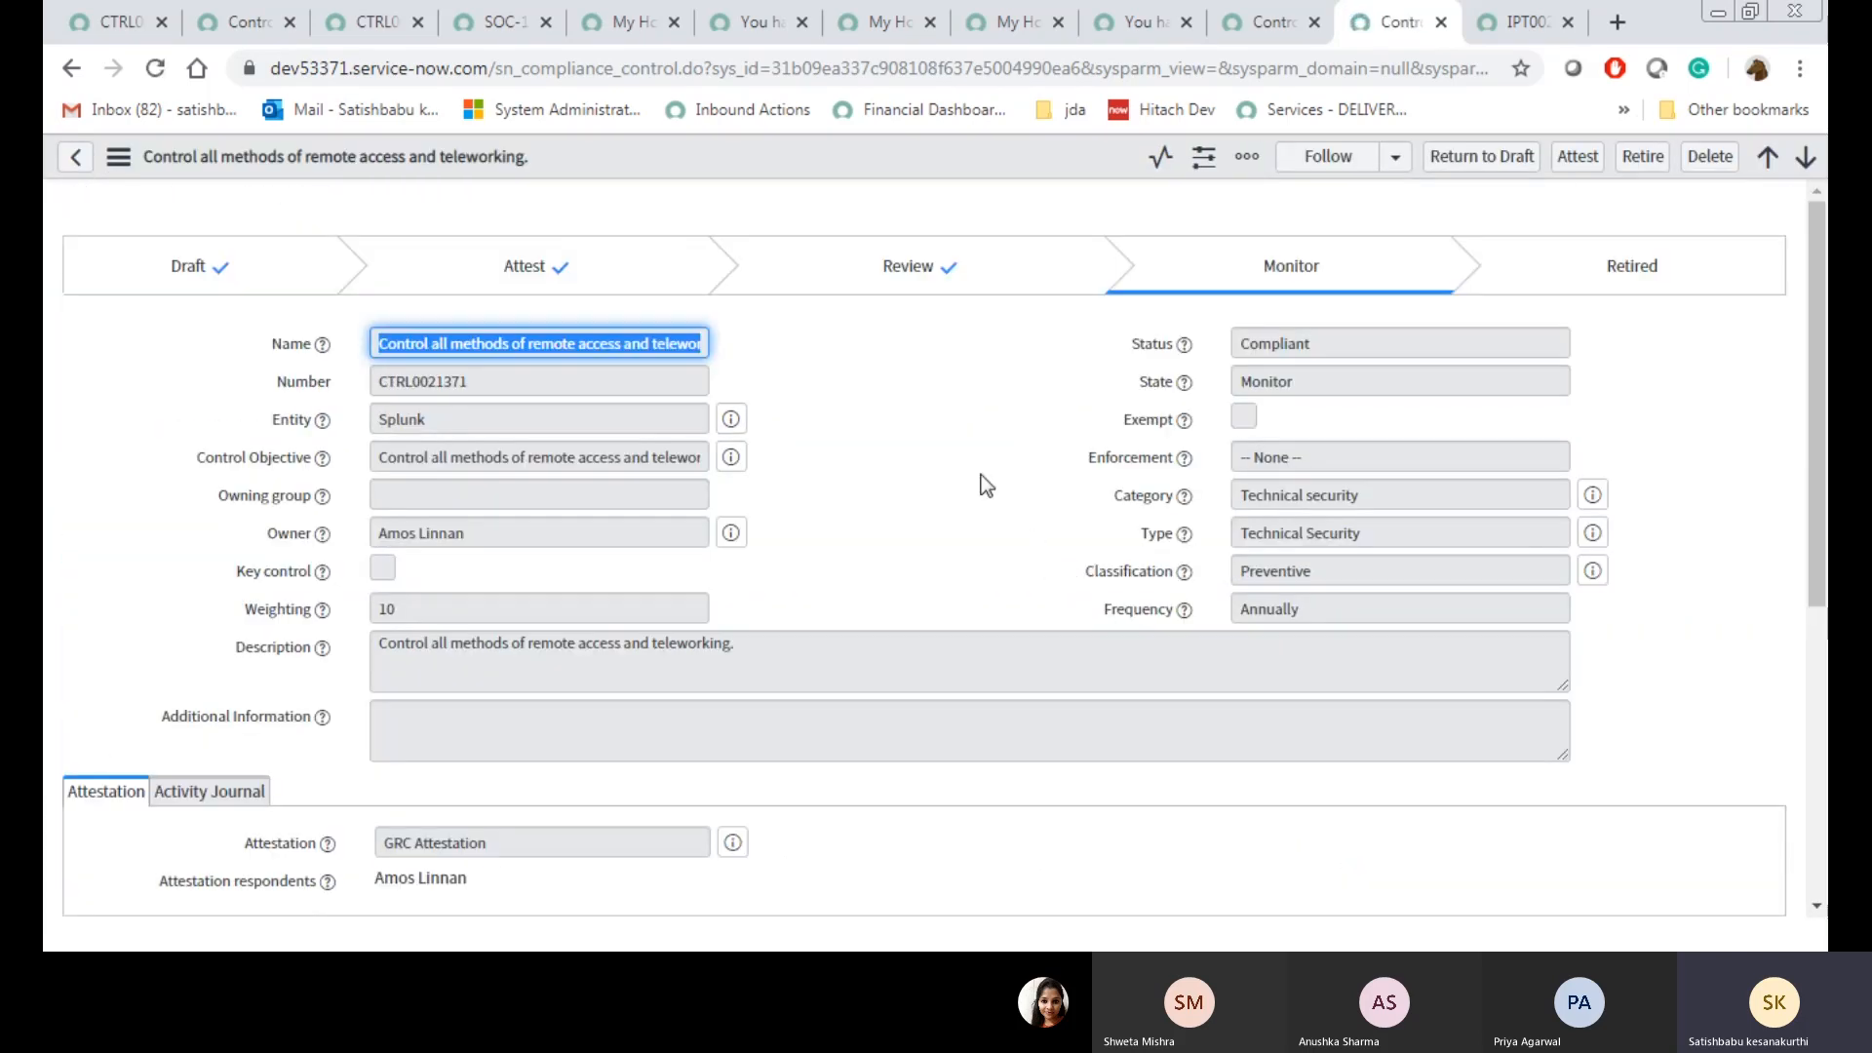
{"action": "left_click", "coordinate": [934, 382]}
{"action": "scroll", "coordinate": [936, 671], "scroll_direction": "down", "scroll_amount": 3}
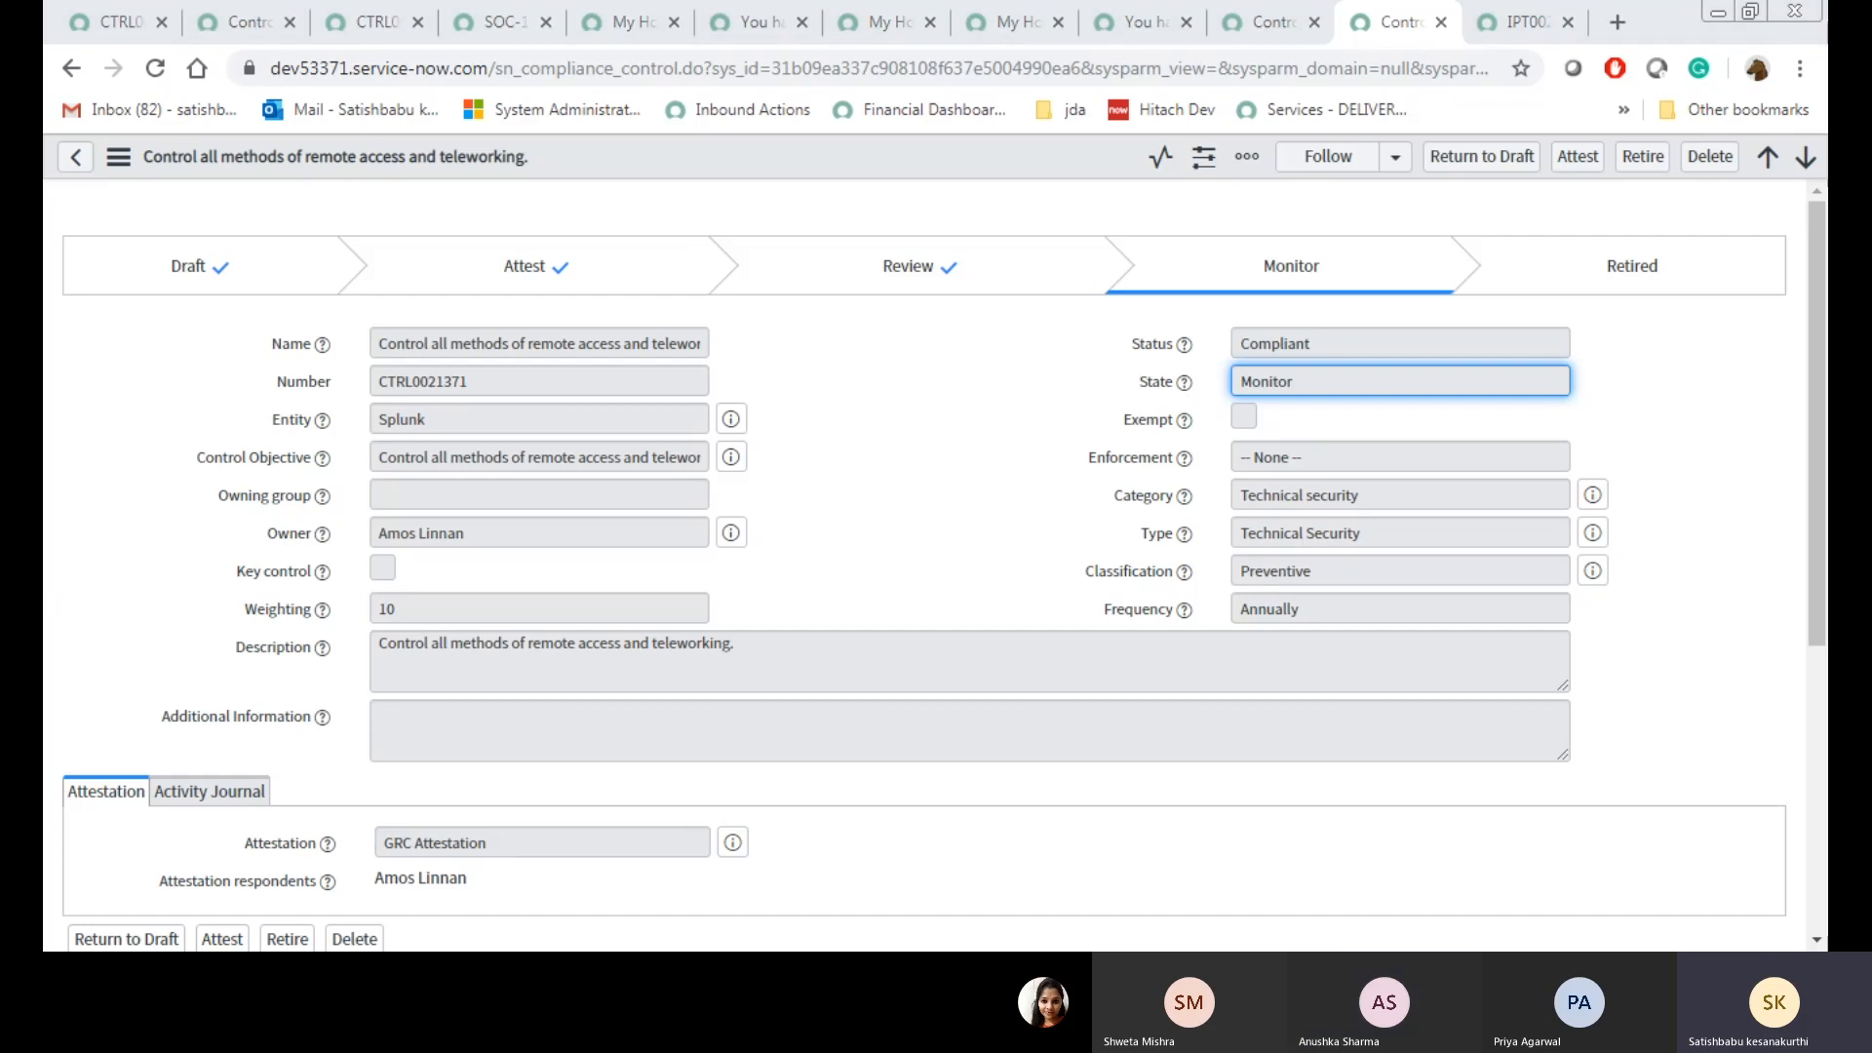
{"action": "left_click", "coordinate": [931, 371]}
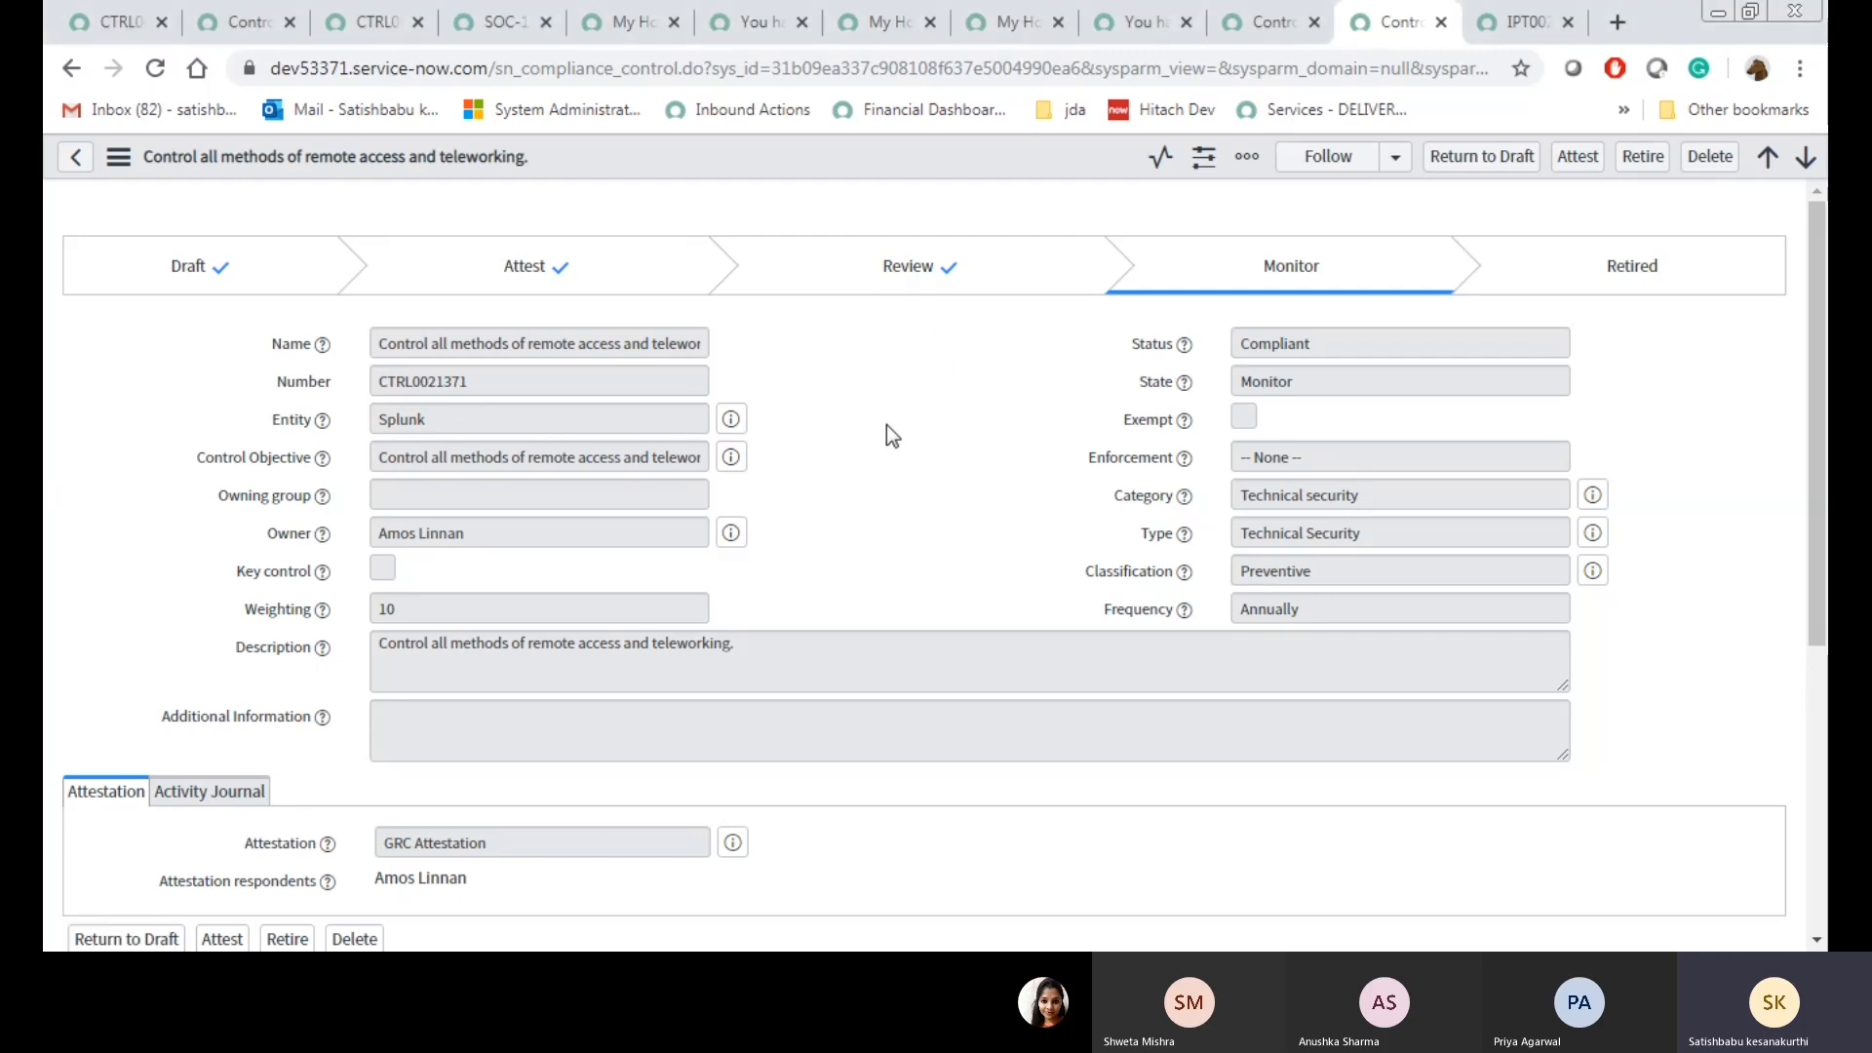
Examine the control's related issues and indicators, then return to its main details
{"action": "scroll", "coordinate": [895, 538], "scroll_direction": "down", "scroll_amount": 5}
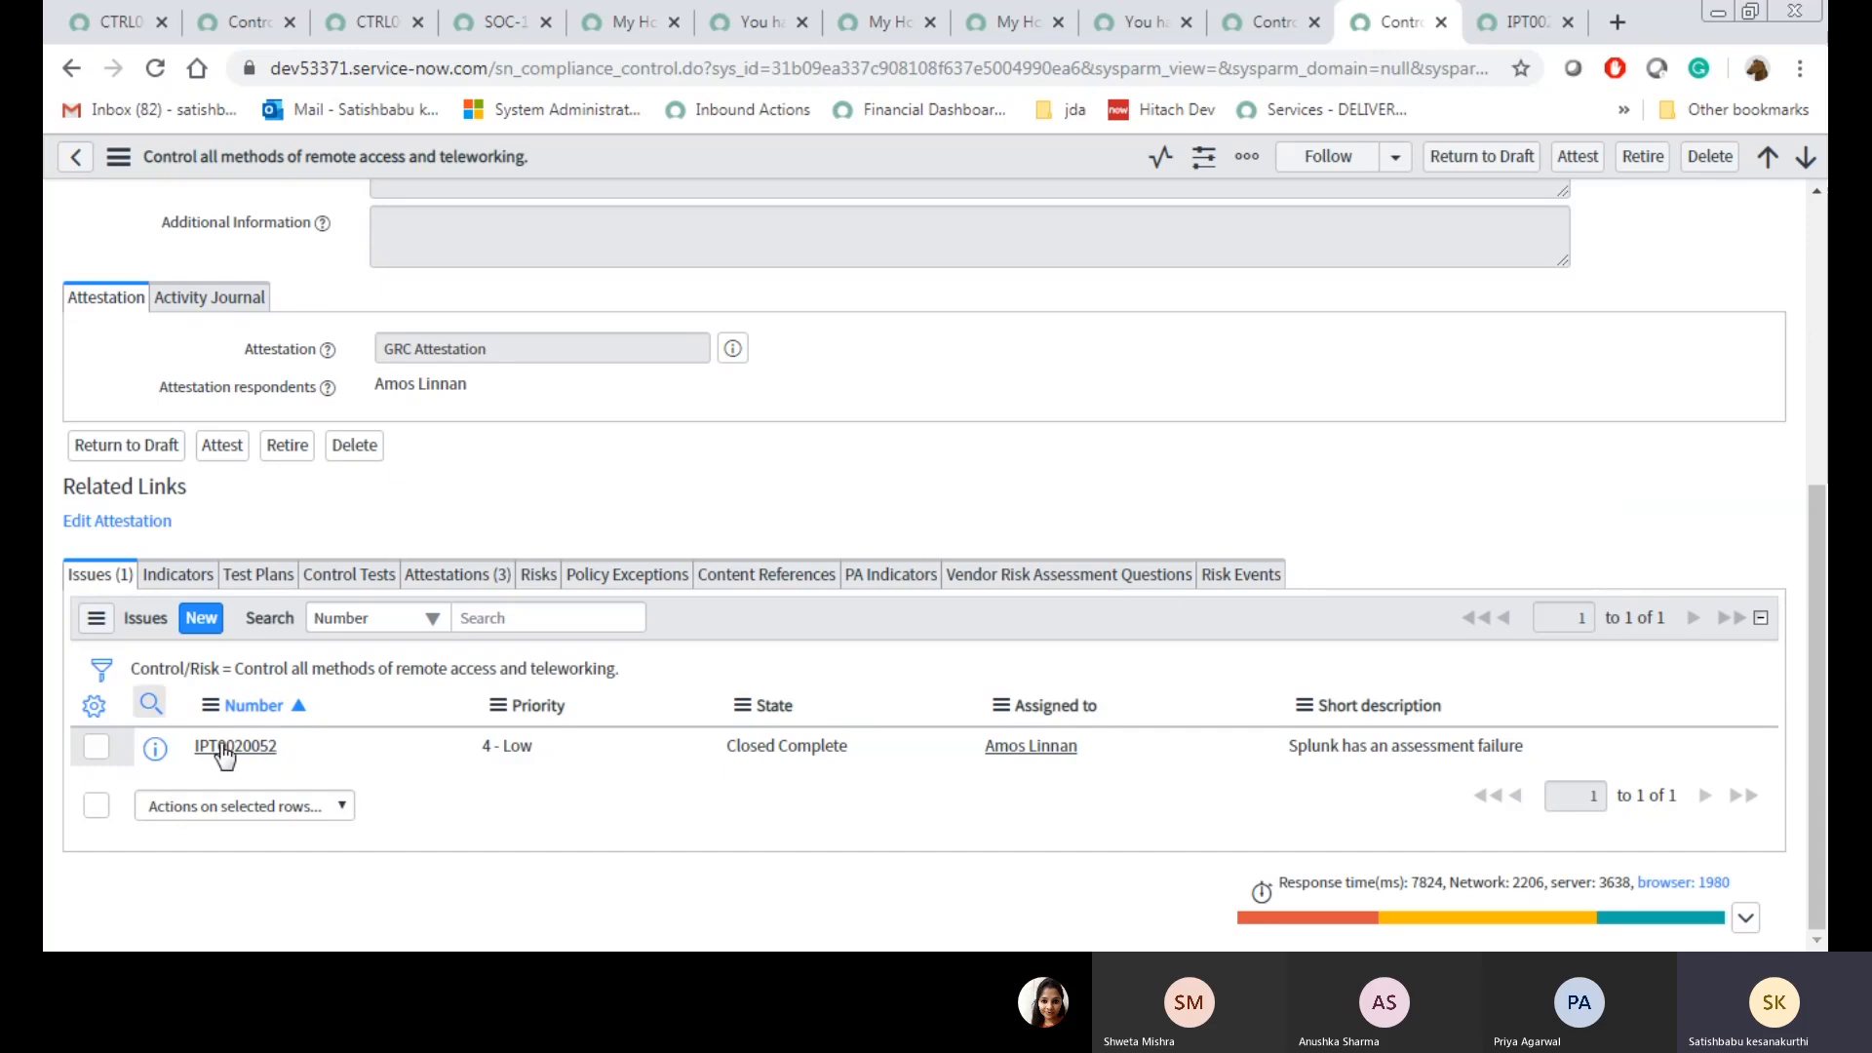
{"action": "left_click", "coordinate": [176, 567]}
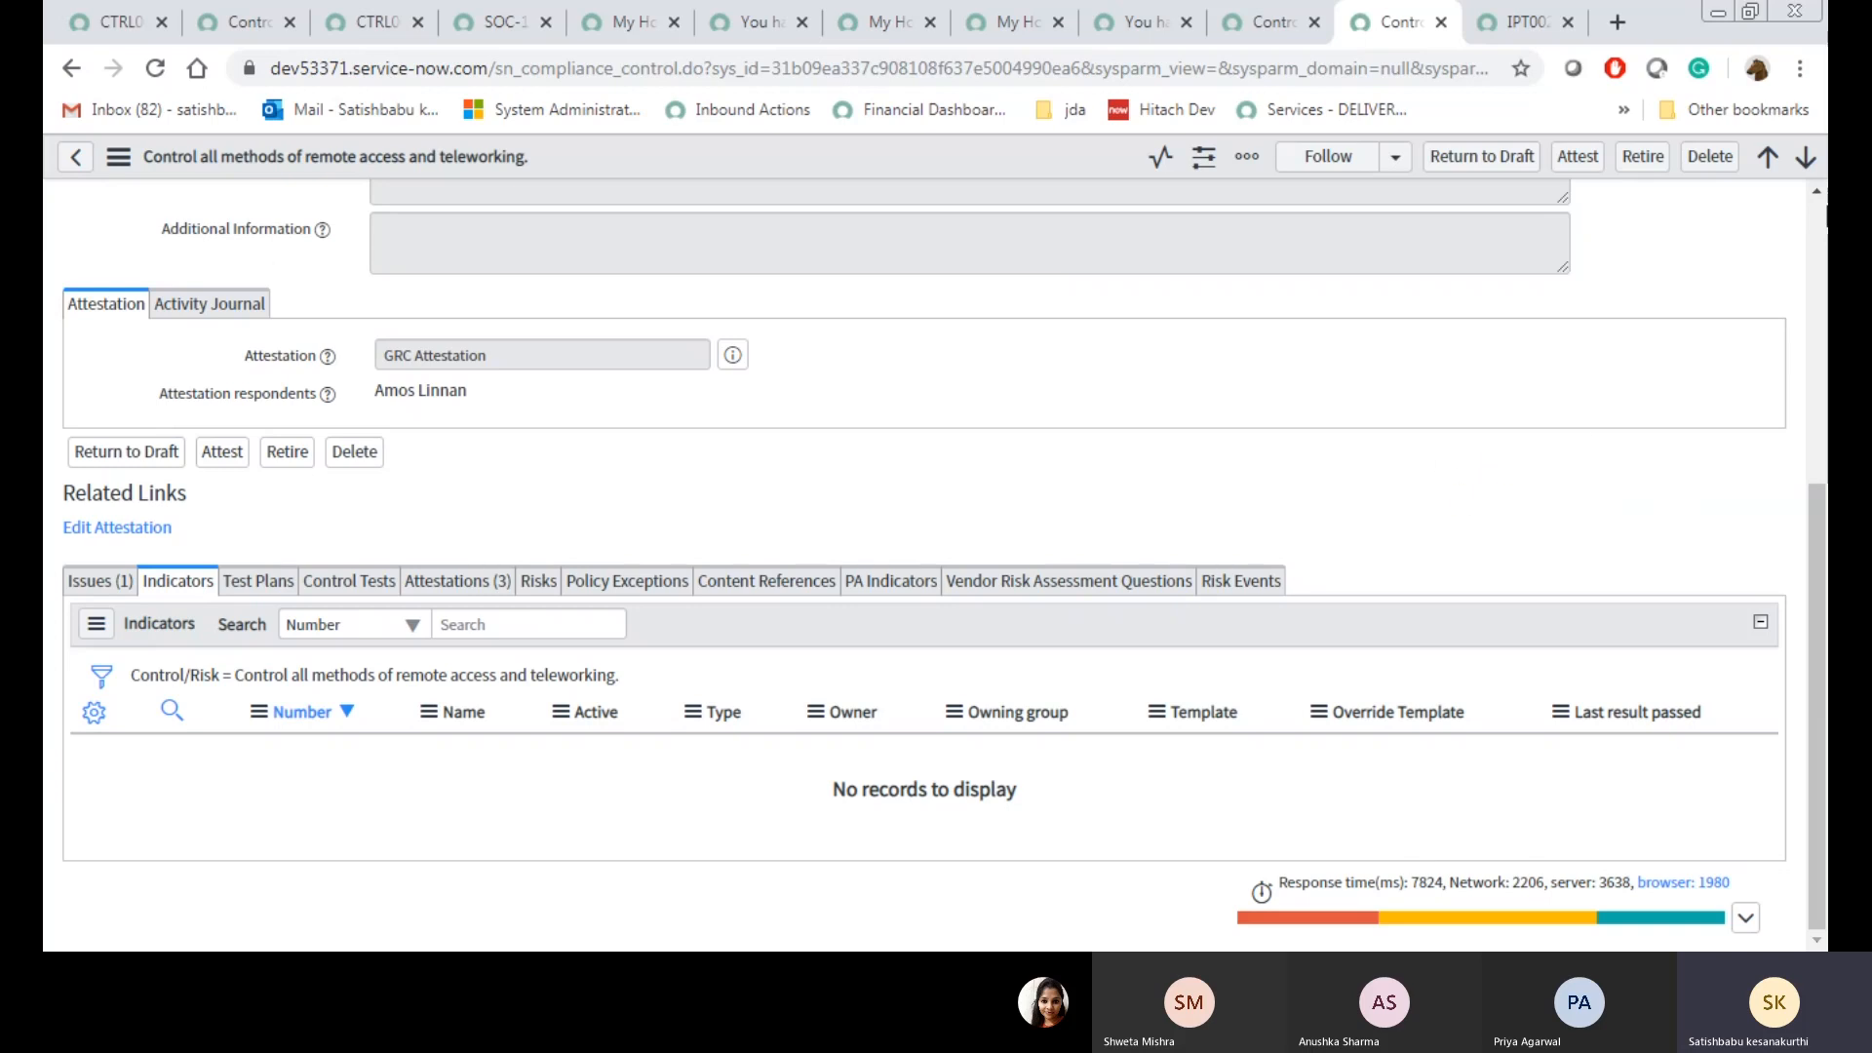
{"action": "scroll", "coordinate": [1326, 312], "scroll_direction": "up", "scroll_amount": 5}
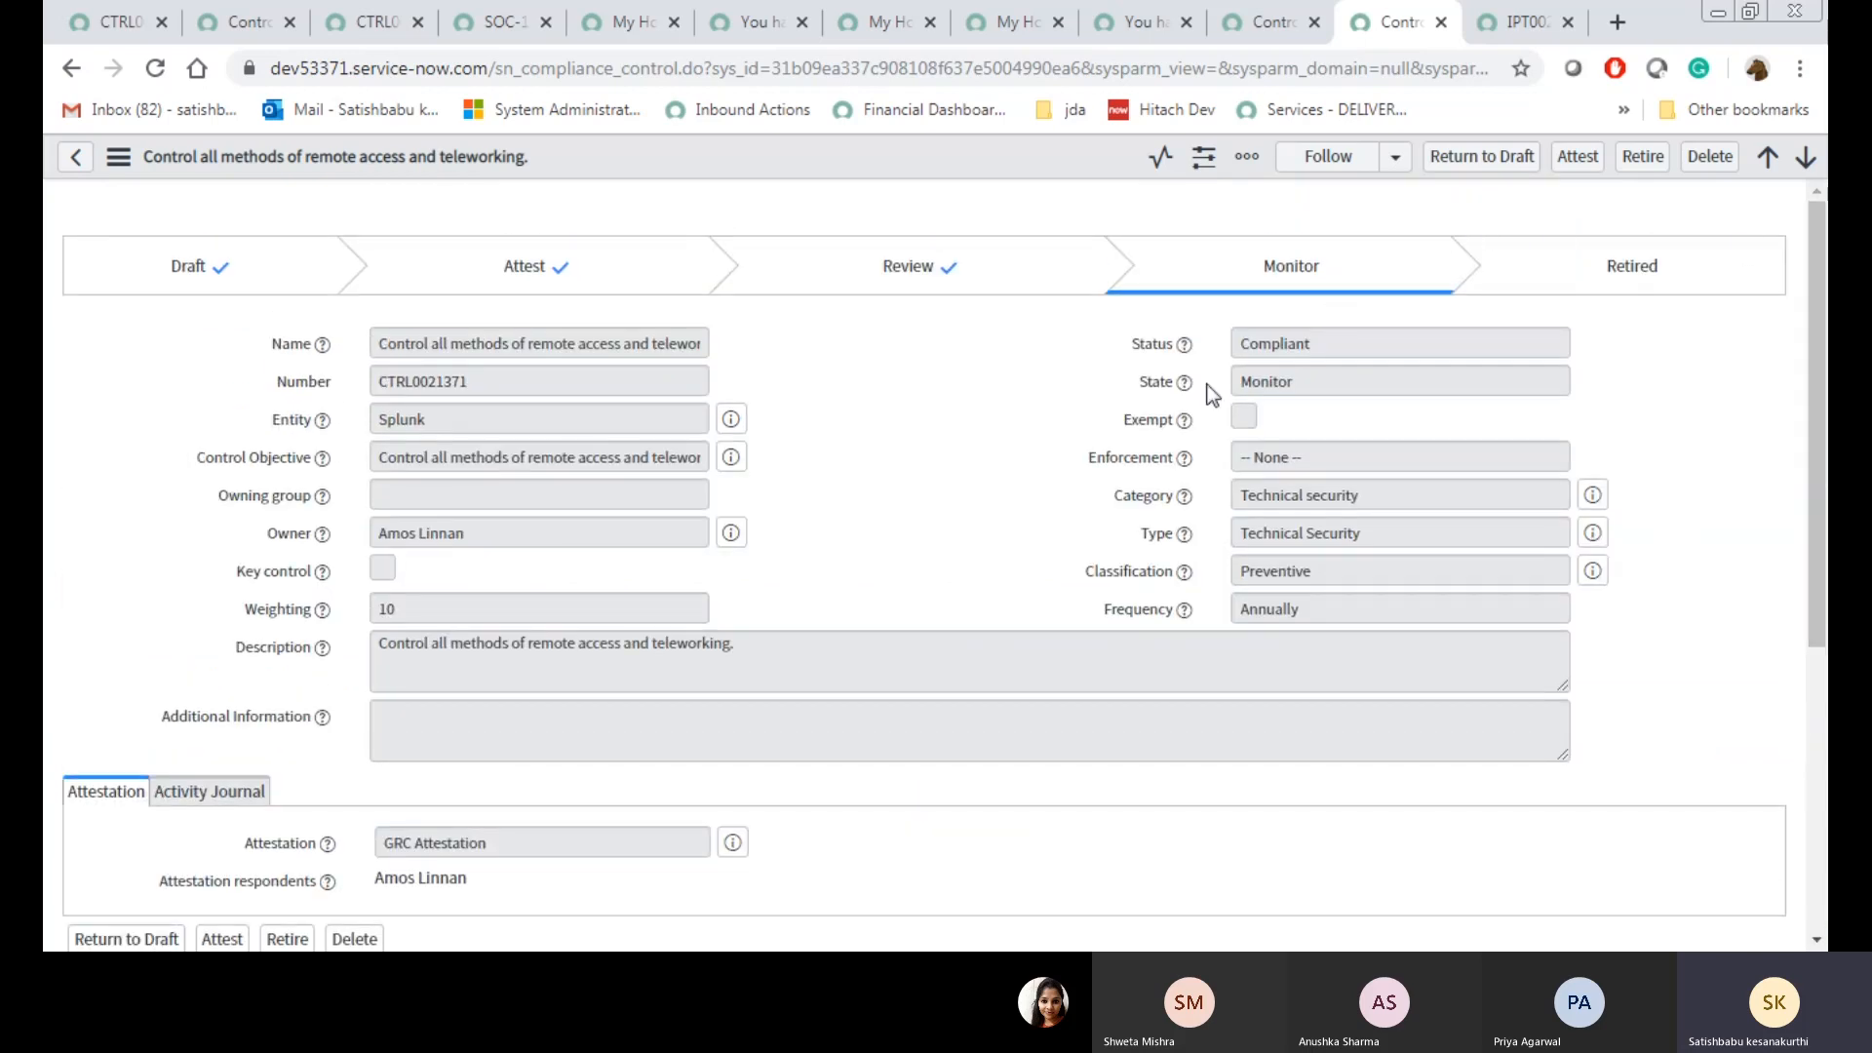
Find the completed attestation page among the open pages and close it
{"action": "left_click", "coordinate": [1221, 24]}
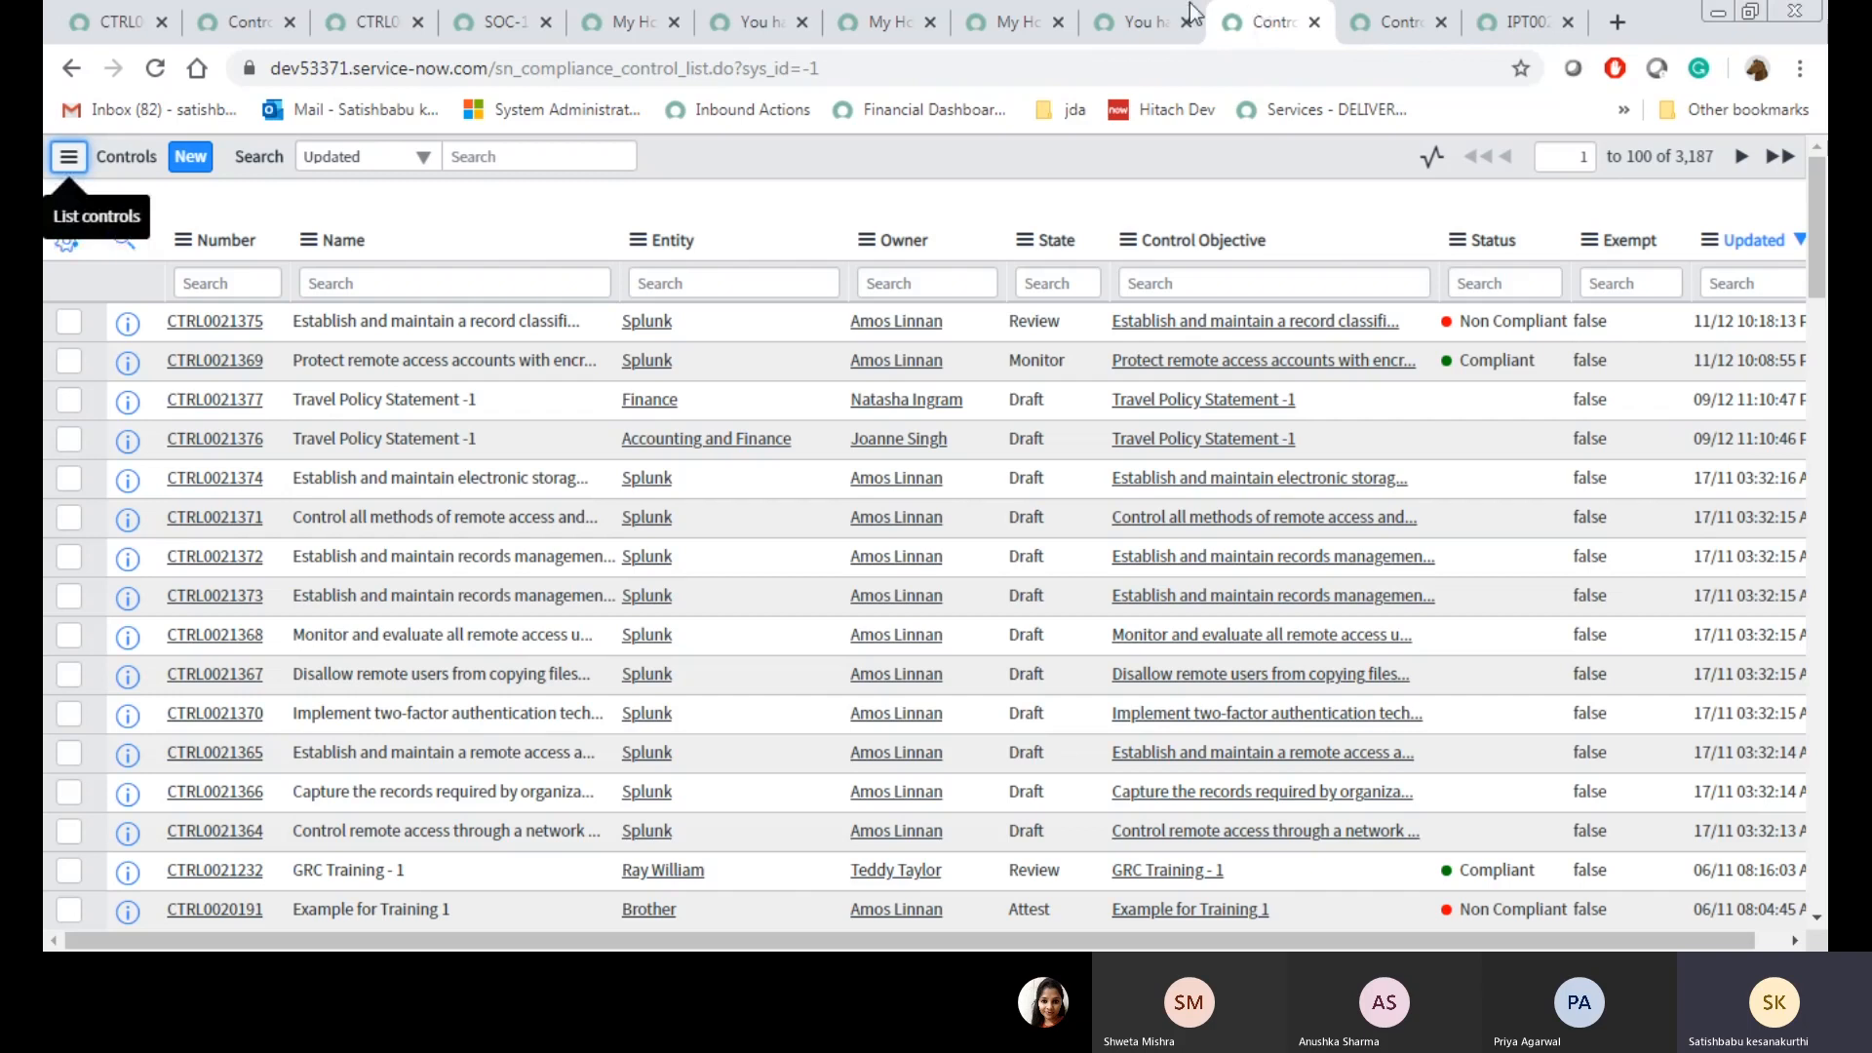
{"action": "left_click", "coordinate": [1146, 18]}
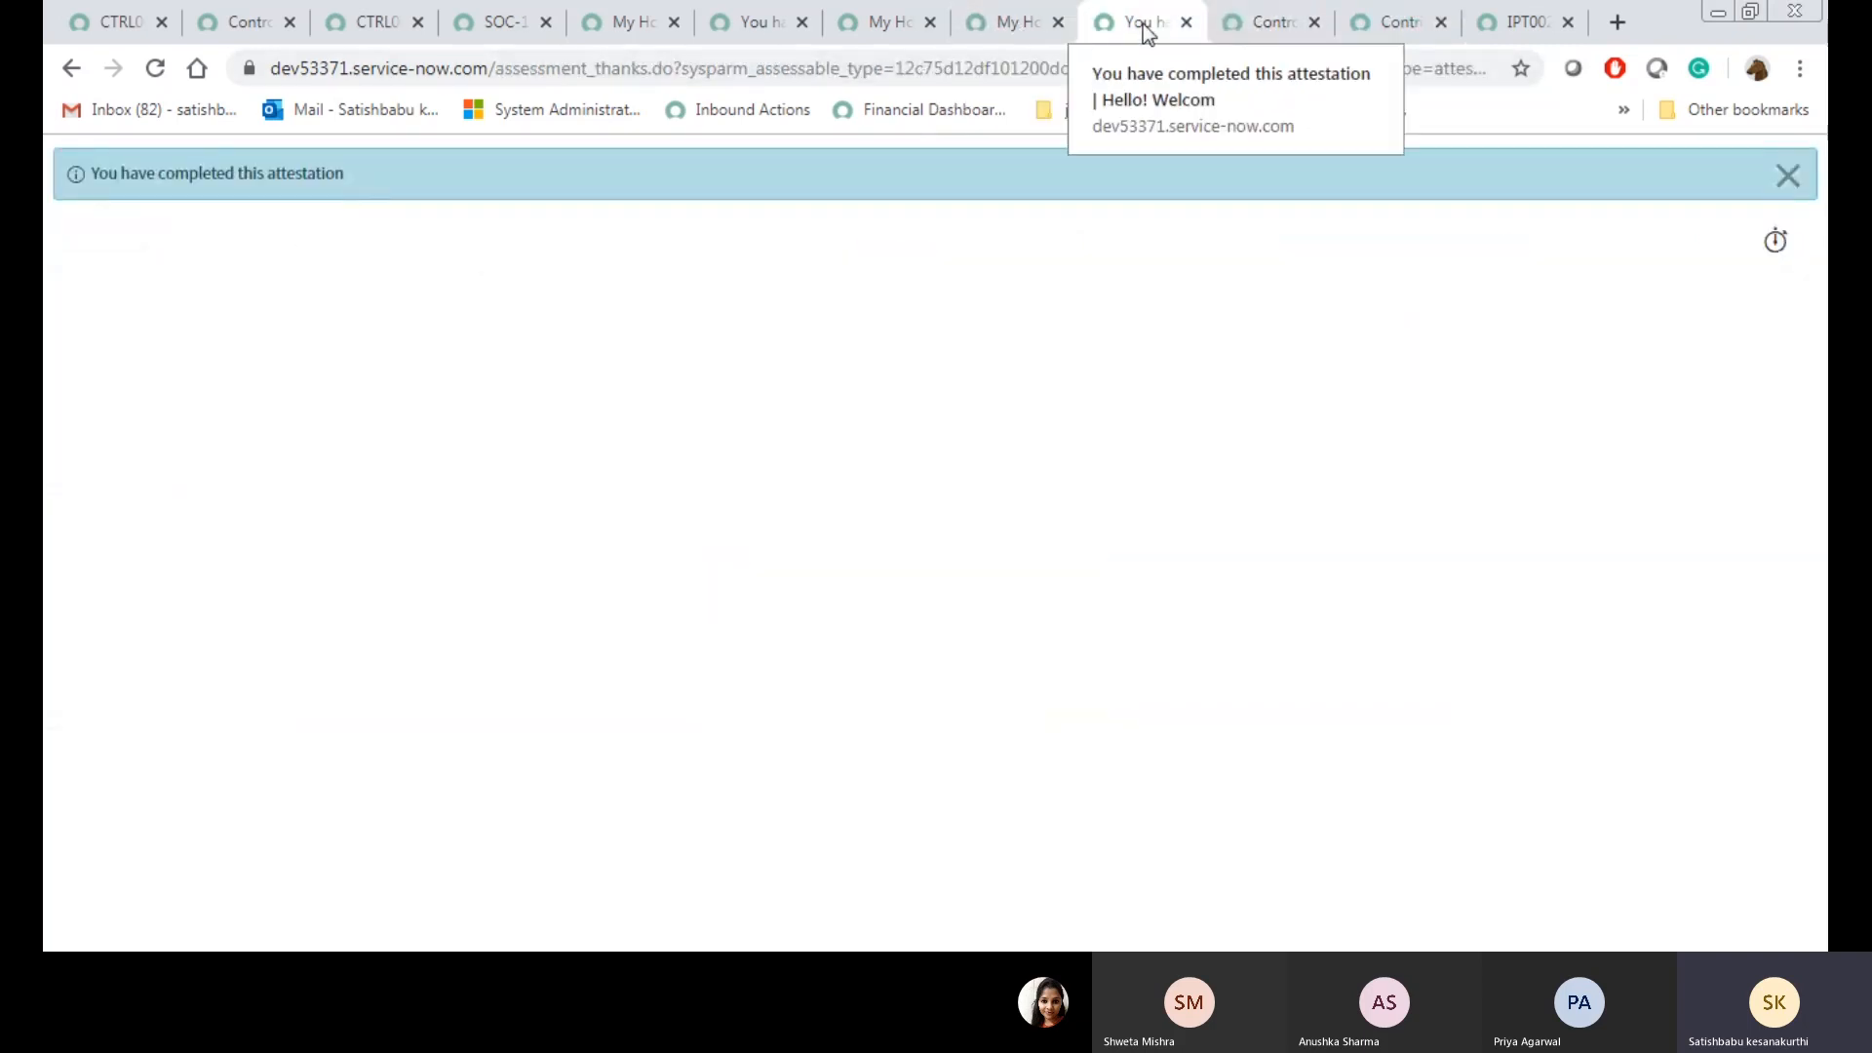
{"action": "left_click", "coordinate": [1186, 25]}
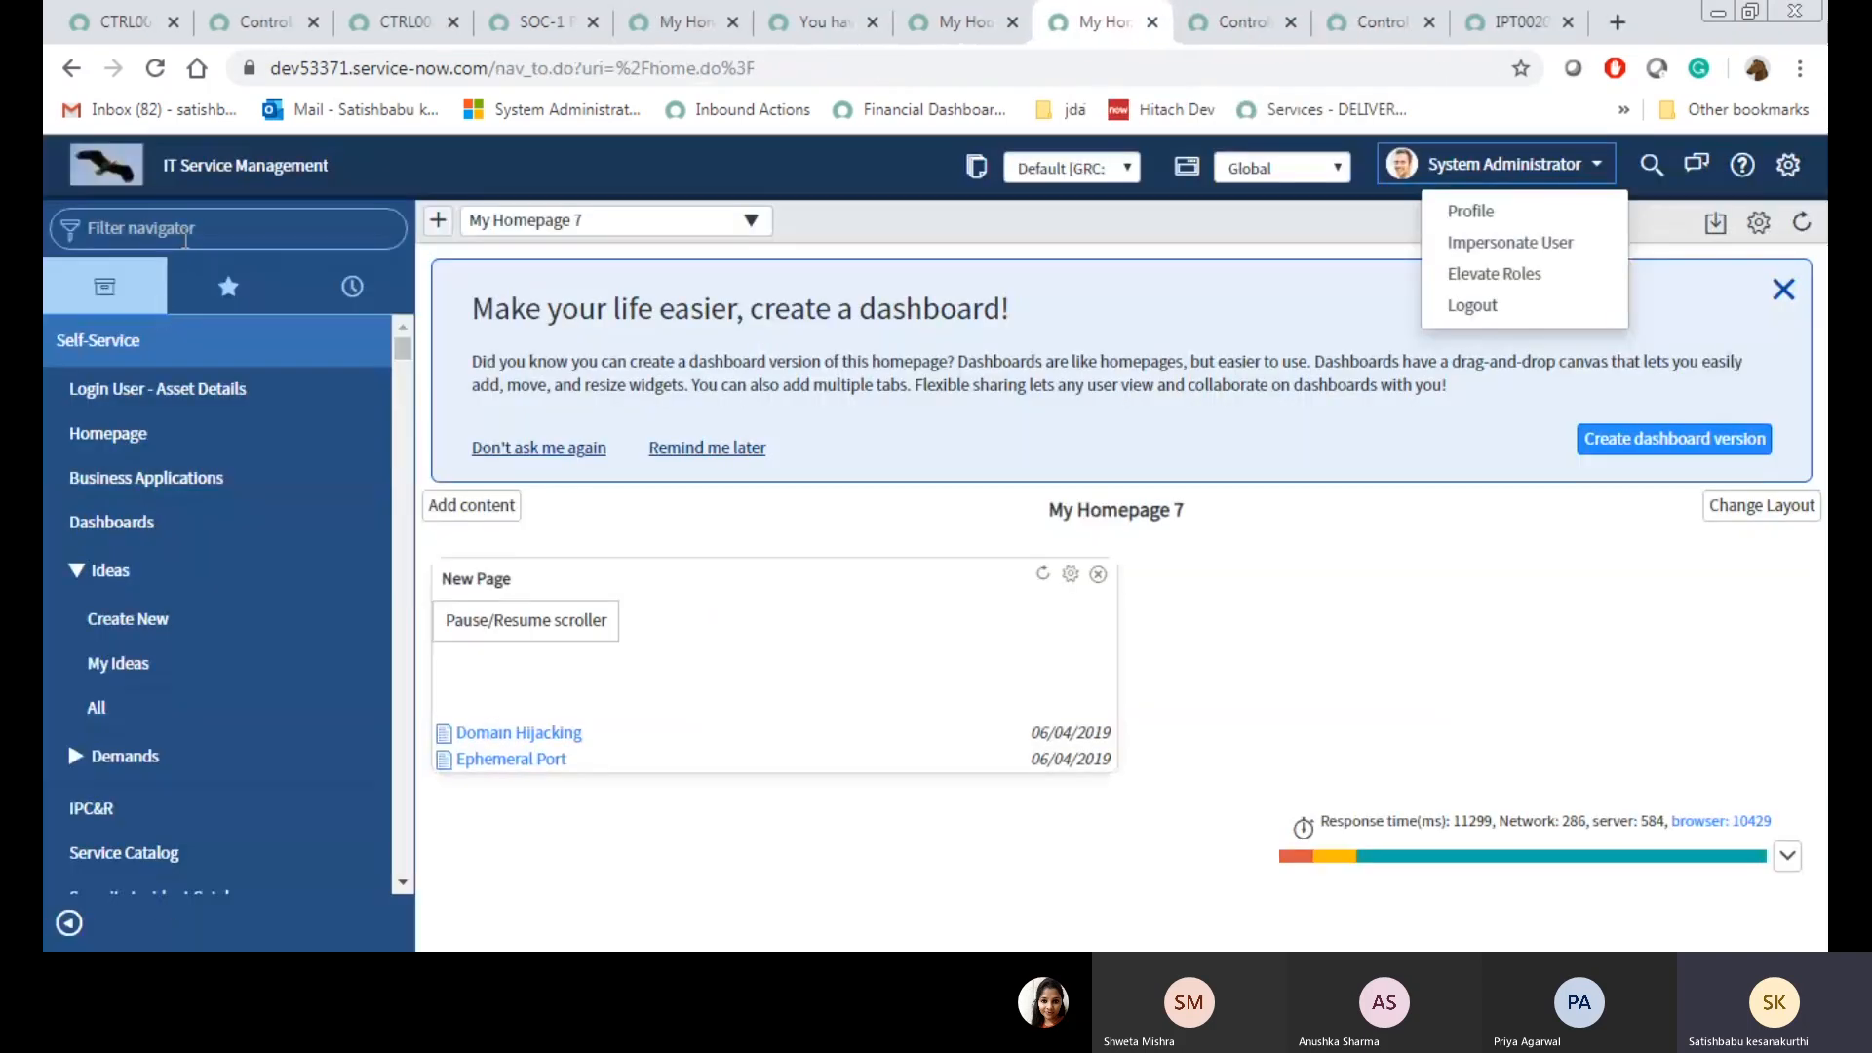
Filter the navigator for "Indicators" and open Policy and Compliance's Indicators and Indicator Templates in separate browser tabs
{"action": "left_click", "coordinate": [222, 226]}
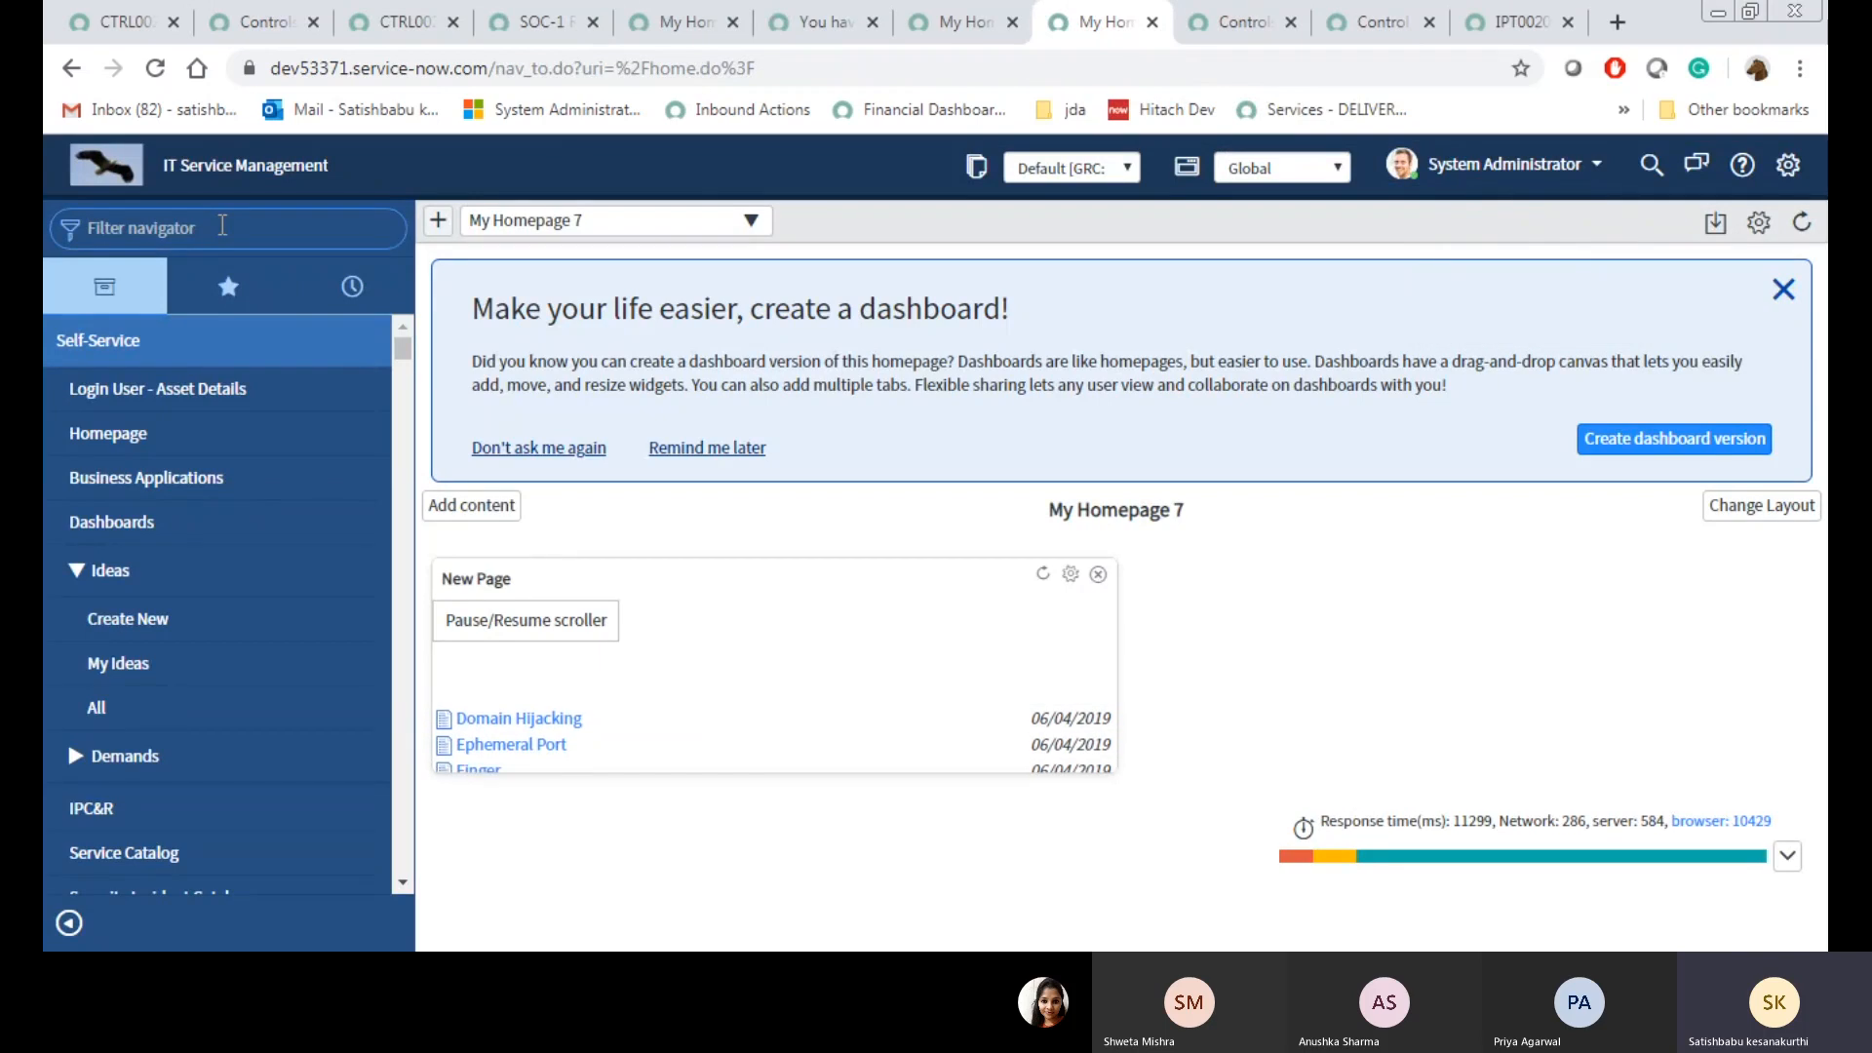
{"action": "type", "text": "Indi"}
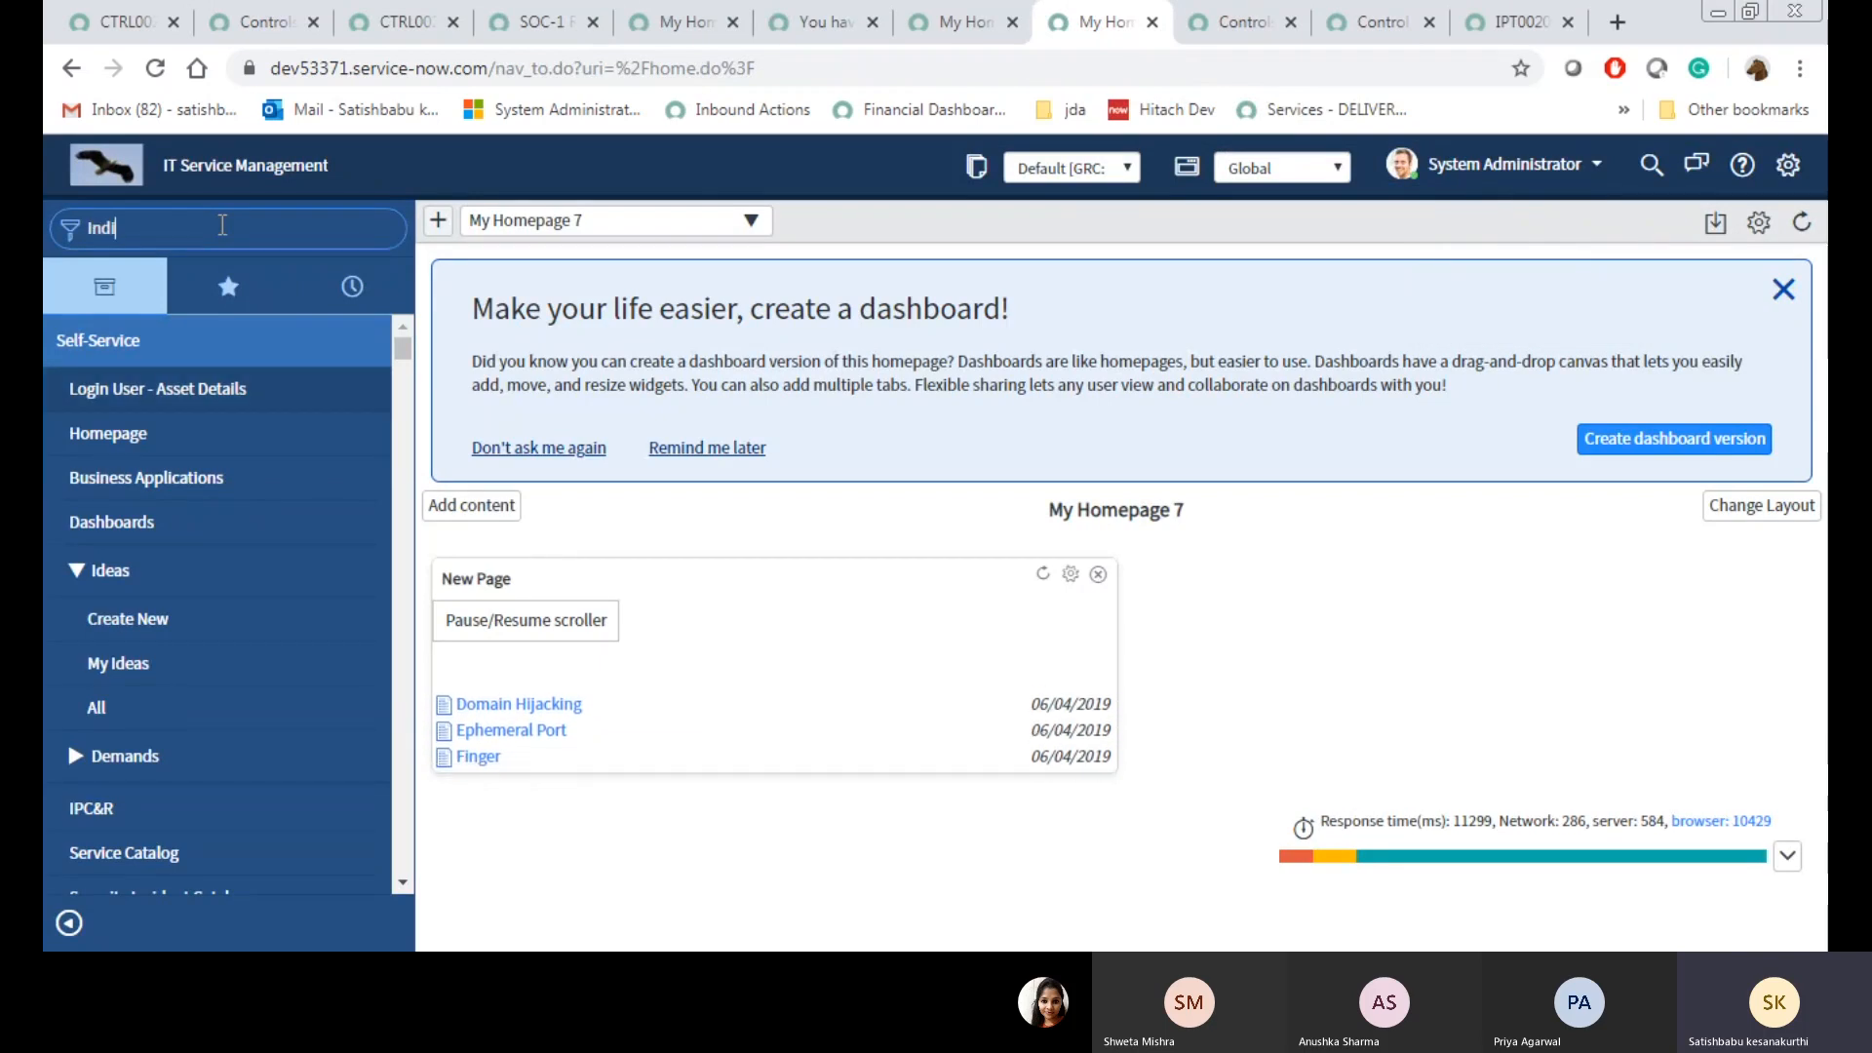
{"action": "type", "text": "cators"}
{"action": "scroll", "coordinate": [272, 448], "scroll_direction": "down", "scroll_amount": 2}
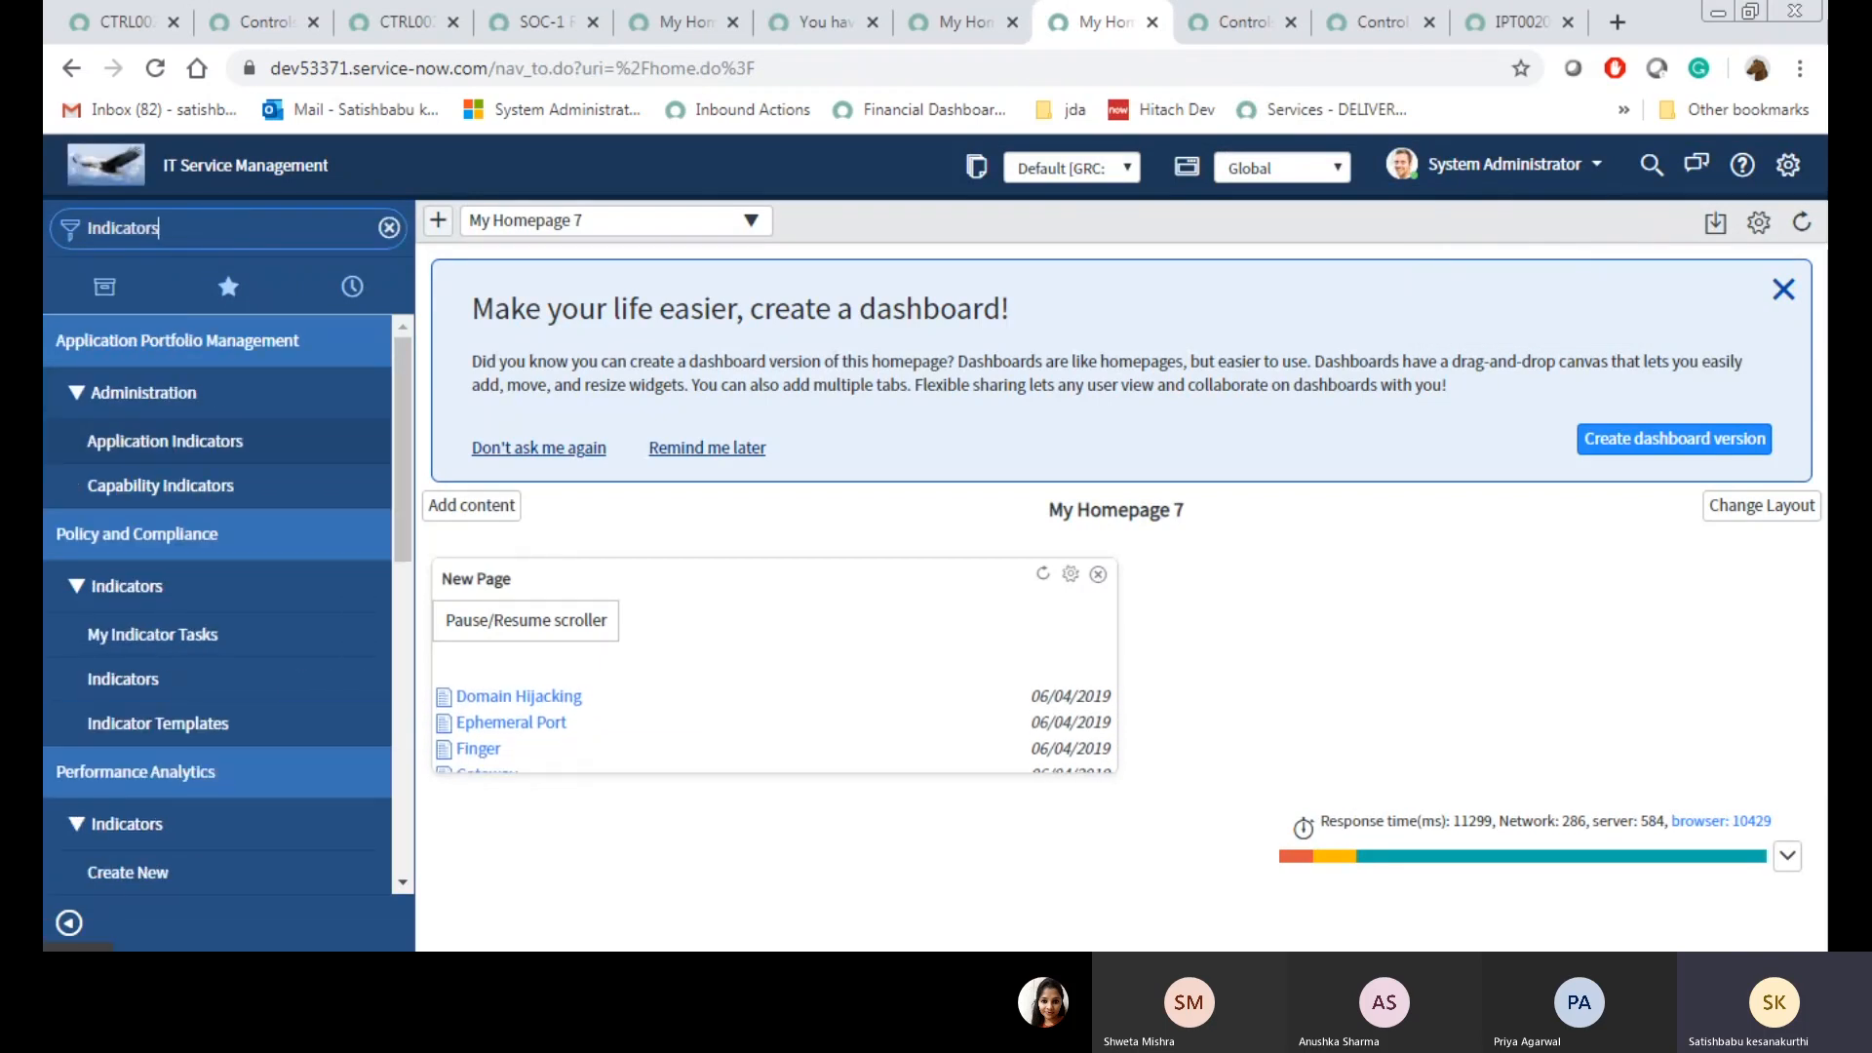
{"action": "scroll", "coordinate": [195, 651], "scroll_direction": "down", "scroll_amount": 1}
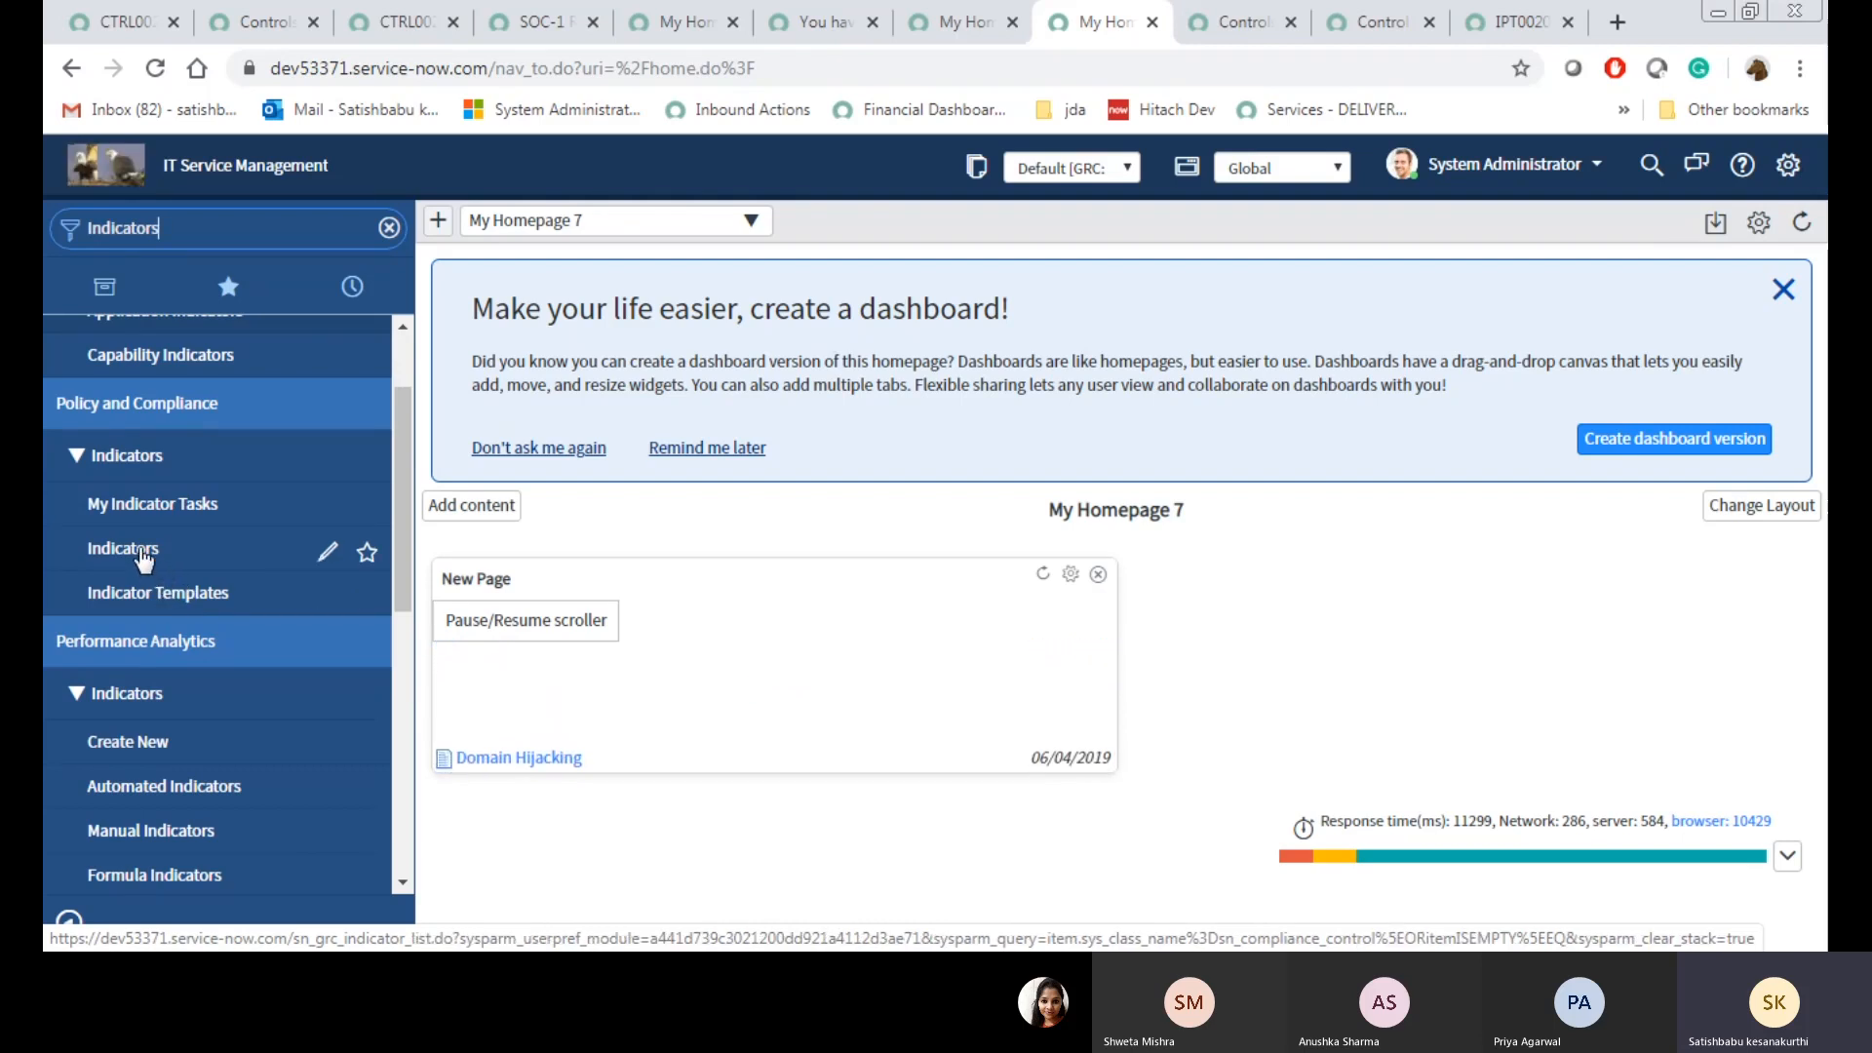
{"action": "middle_click", "coordinate": [180, 570]}
{"action": "middle_click", "coordinate": [161, 592]}
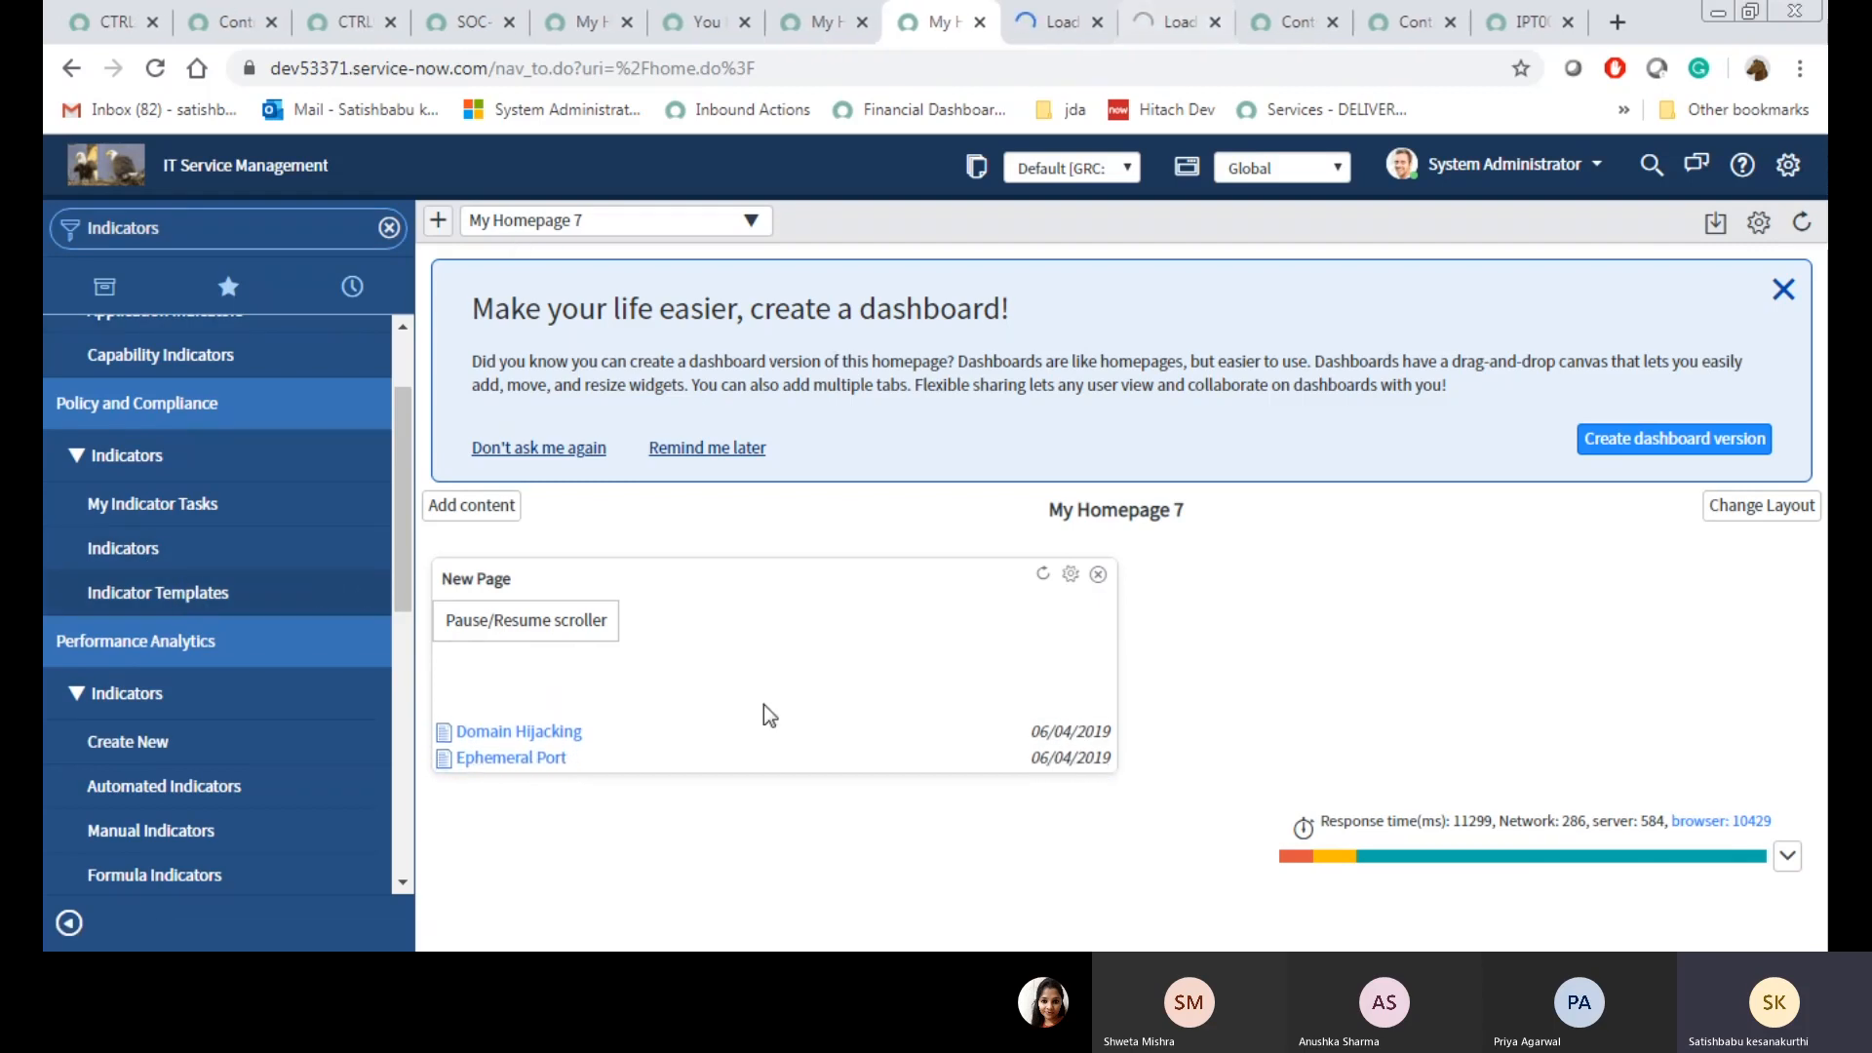
Switch to a blank Paint canvas and add the bold text label "Indicators" near its upper edge
{"action": "left_click", "coordinate": [66, 973]}
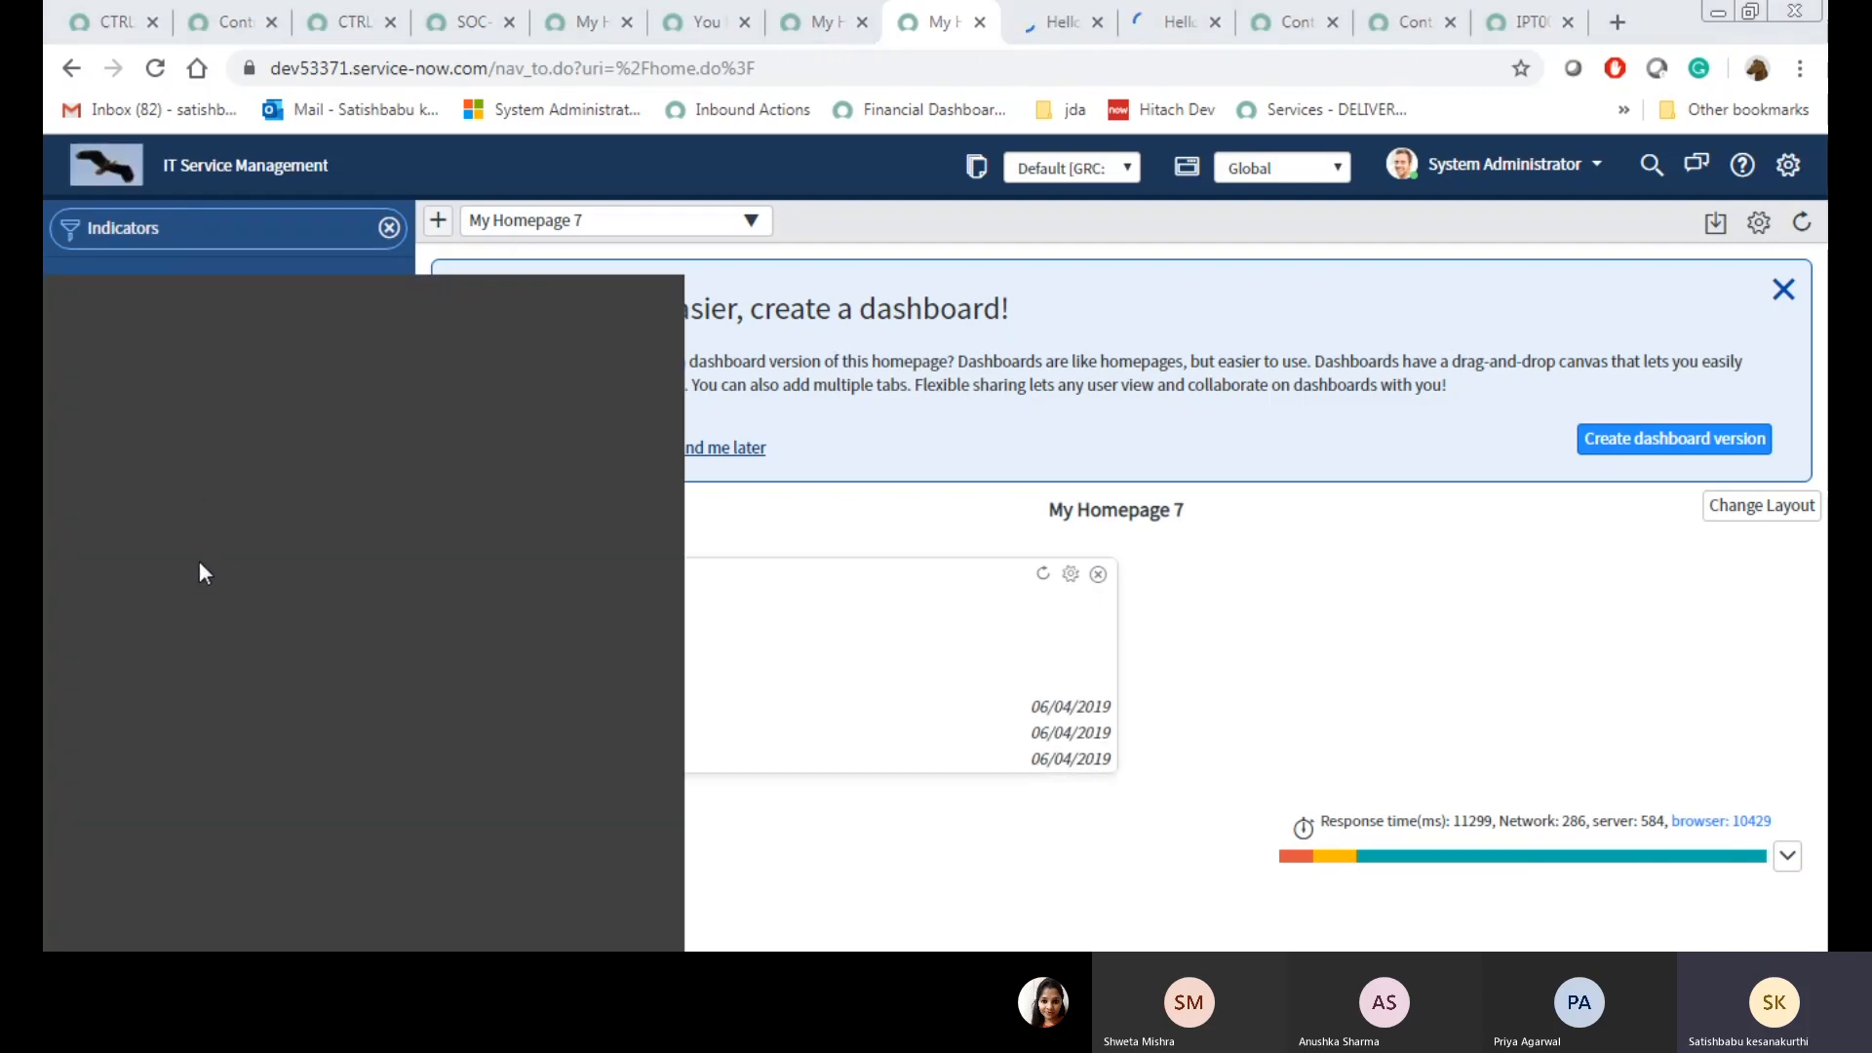
{"action": "left_click", "coordinate": [1095, 593]}
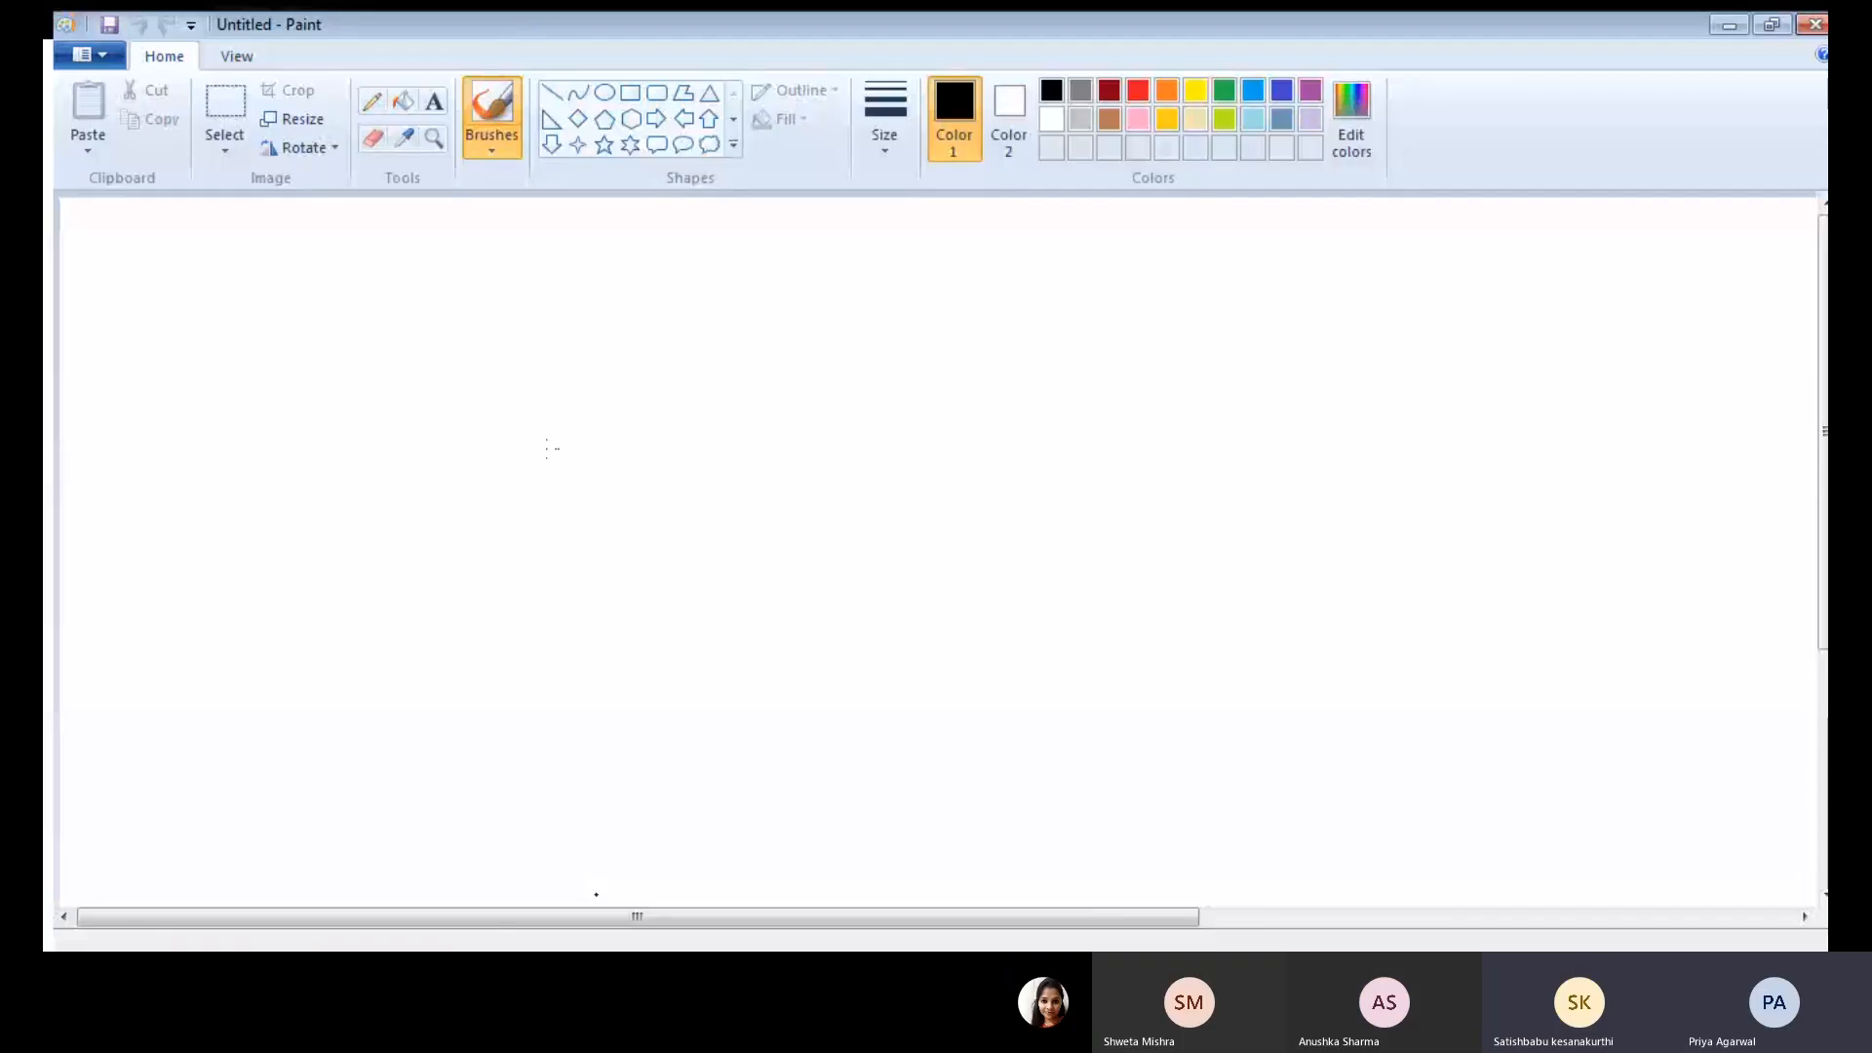
{"action": "left_click", "coordinate": [432, 99]}
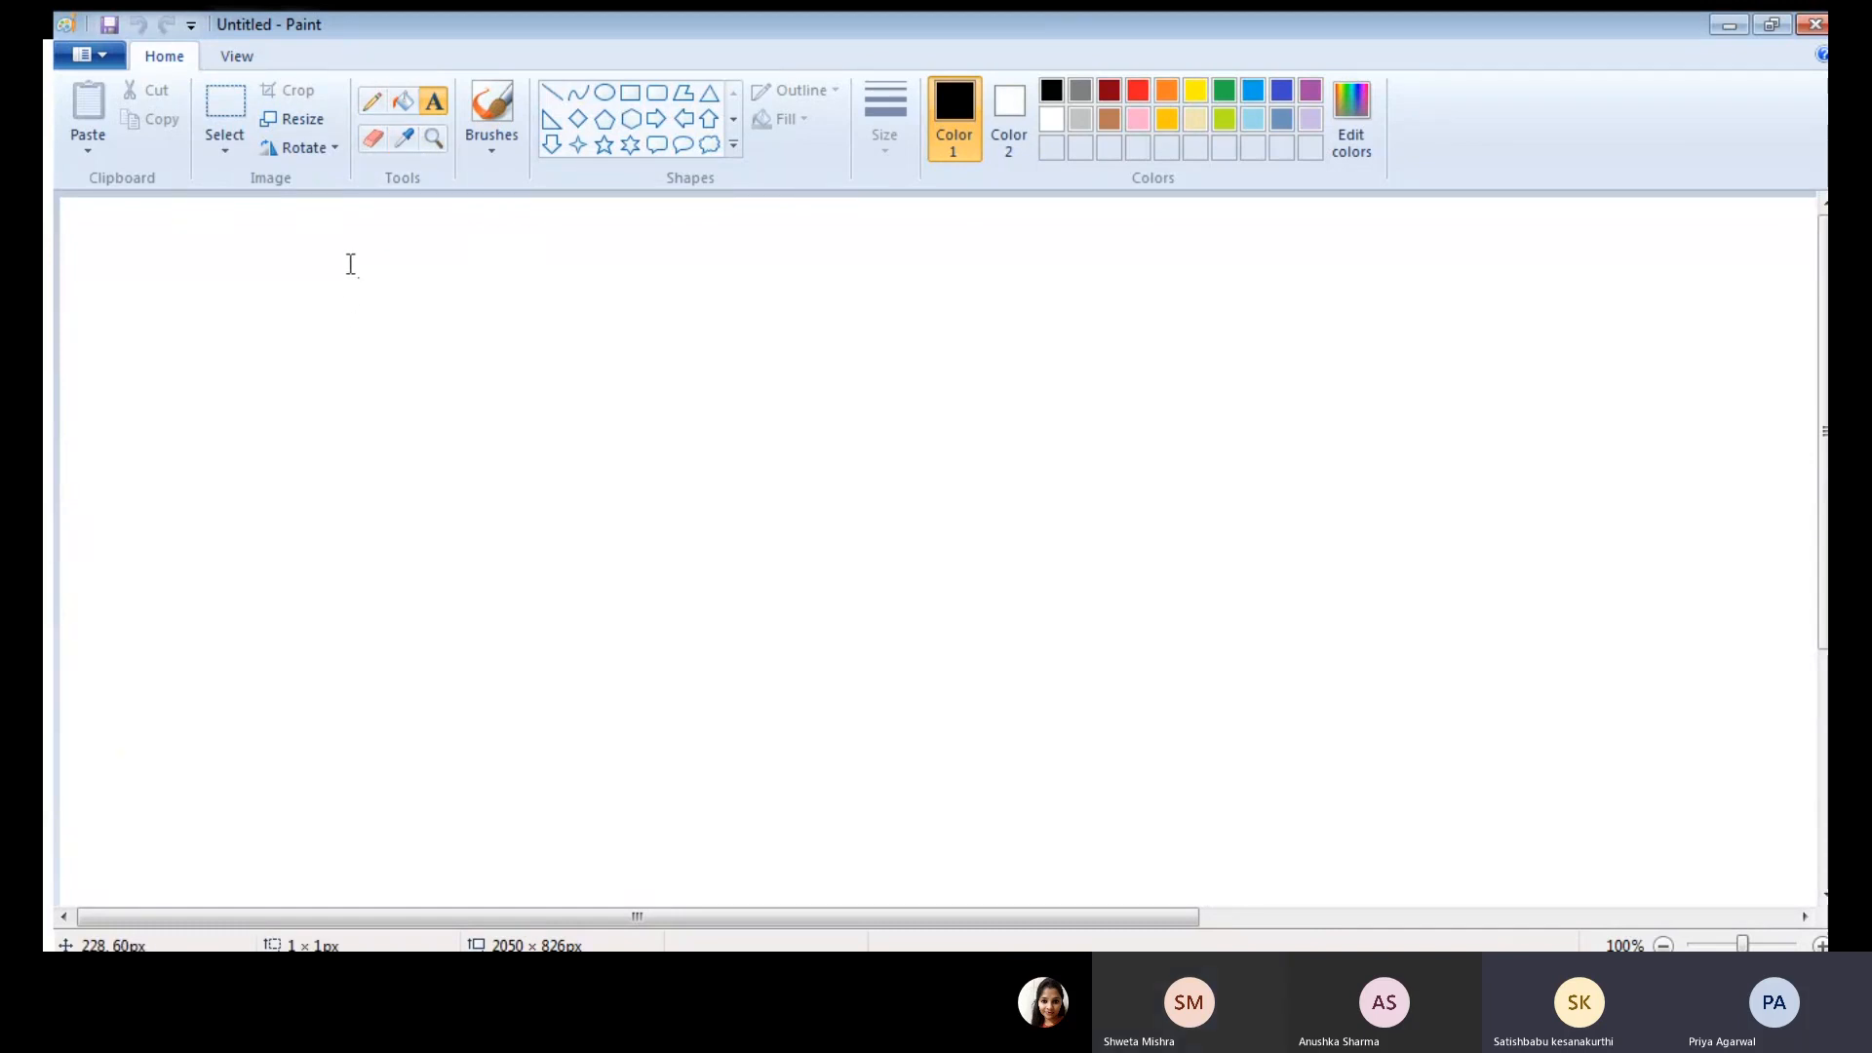
{"action": "left_click", "coordinate": [368, 298]}
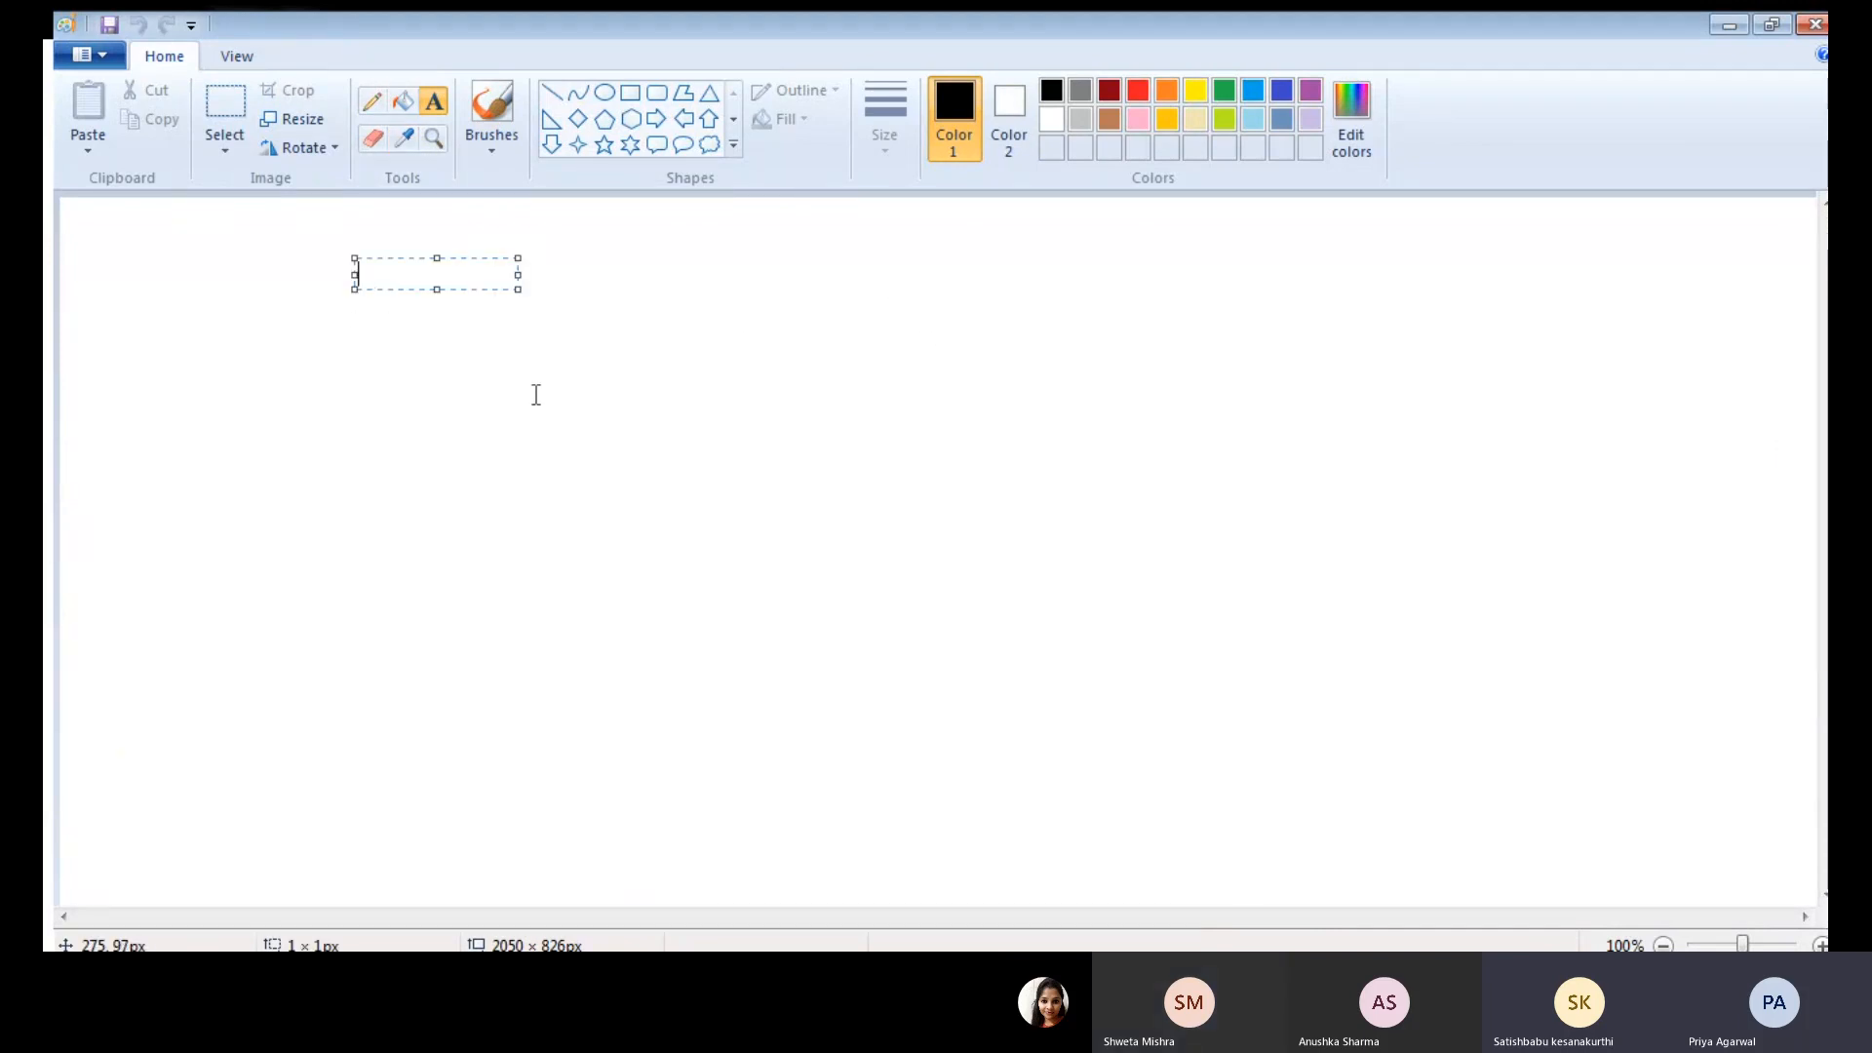
{"action": "left_click_drag", "start_coordinate": [505, 264], "coordinate": [1015, 259]}
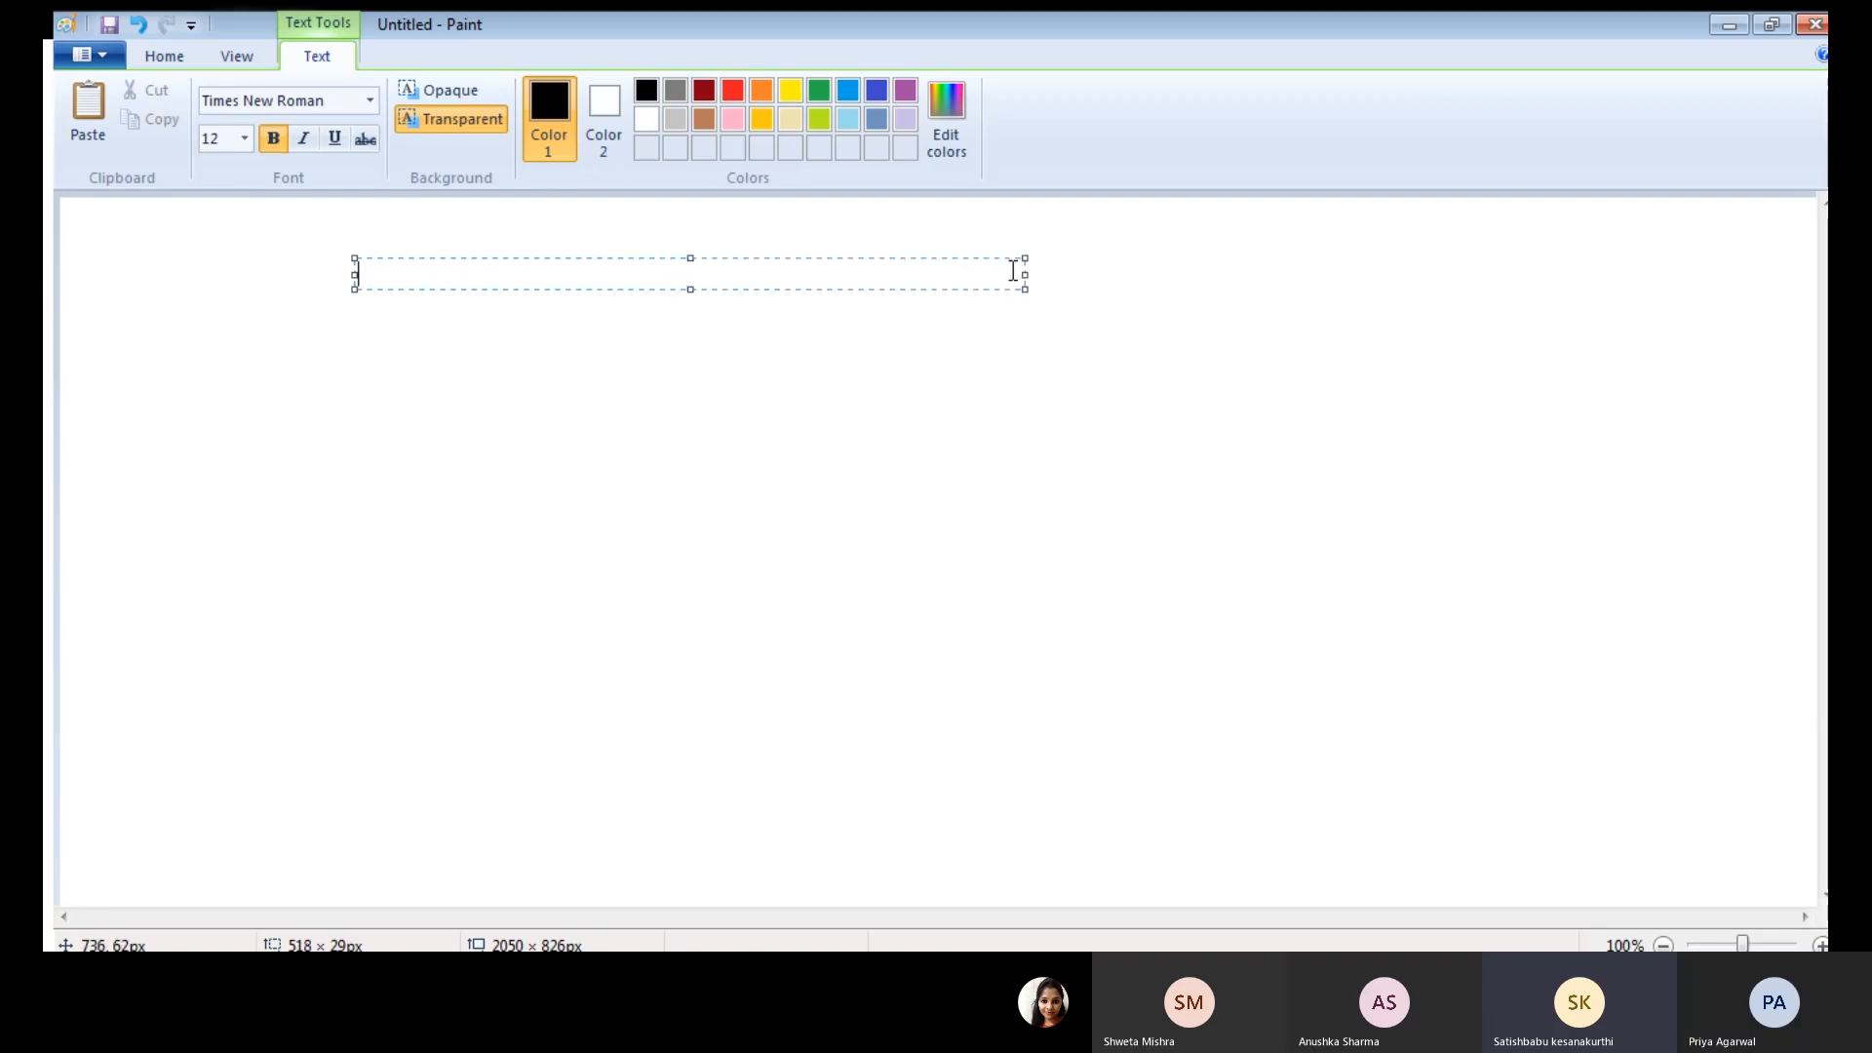
{"action": "left_click_drag", "start_coordinate": [1024, 275], "coordinate": [618, 276]}
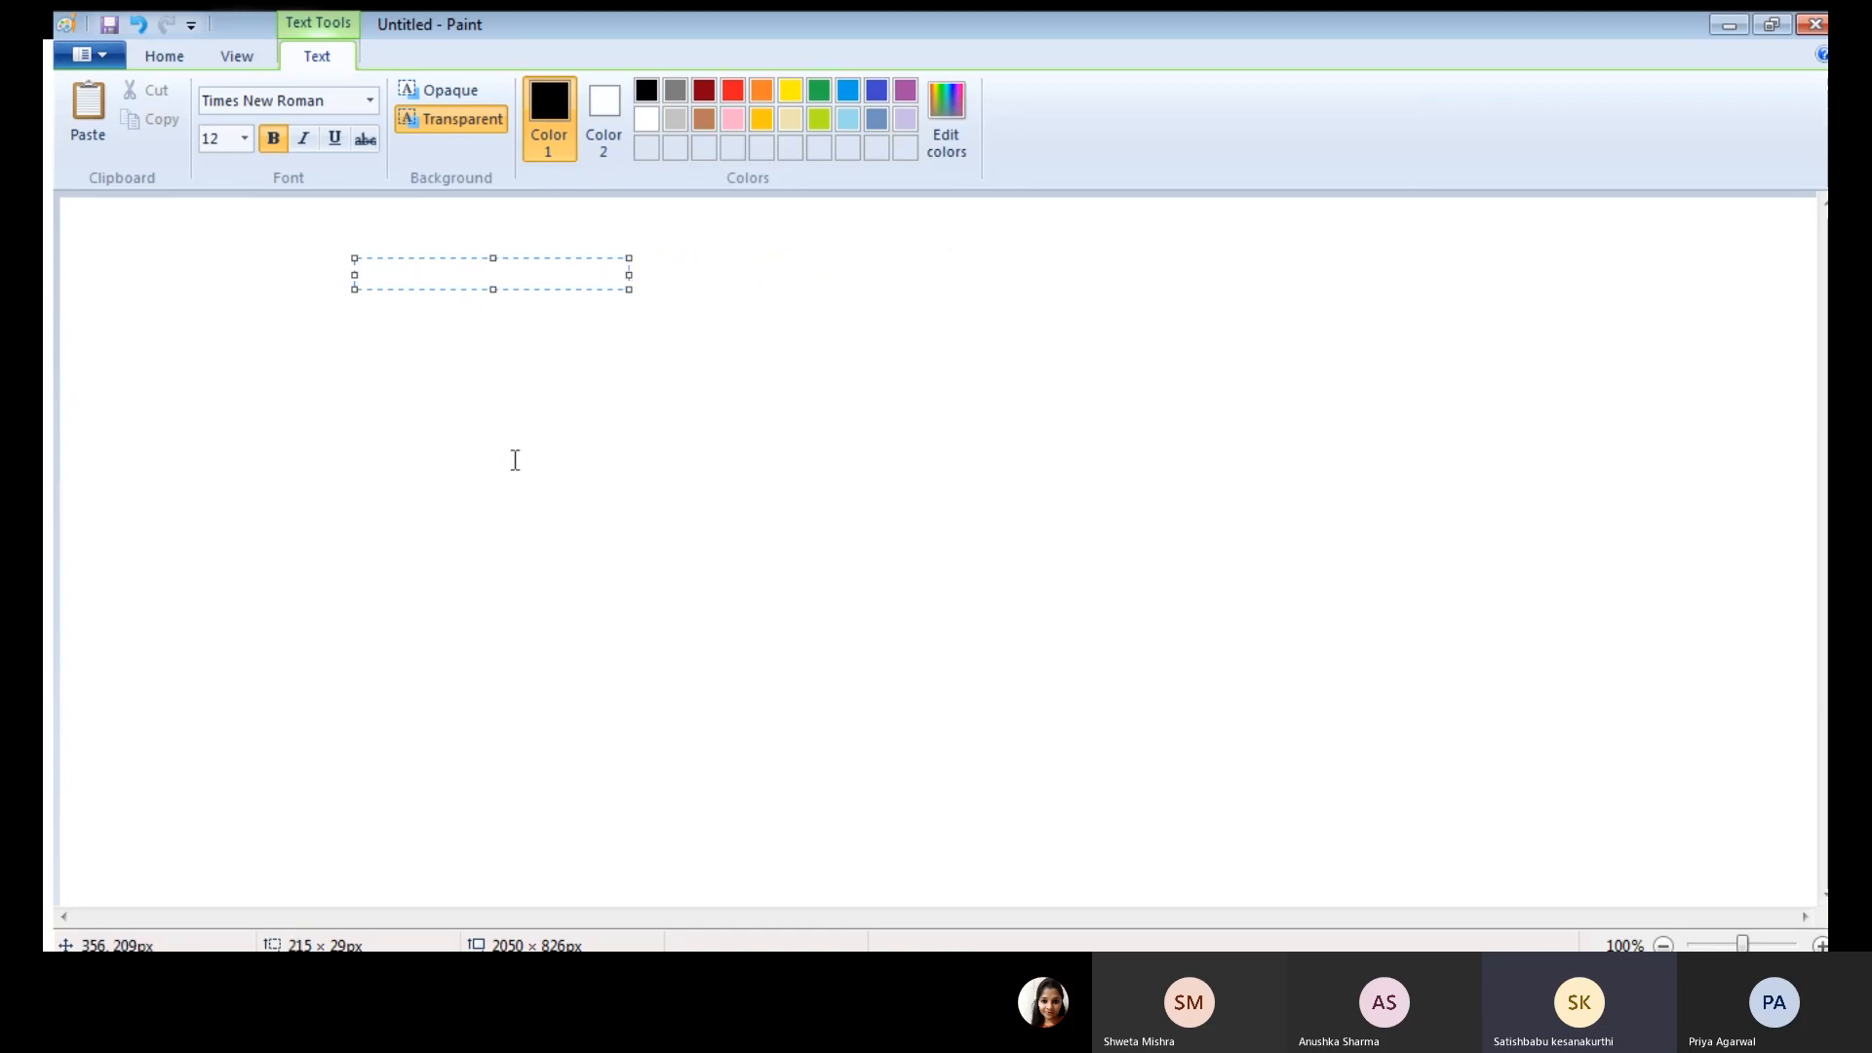
{"action": "type", "text": "Indicators"}
{"action": "left_click", "coordinate": [808, 334]}
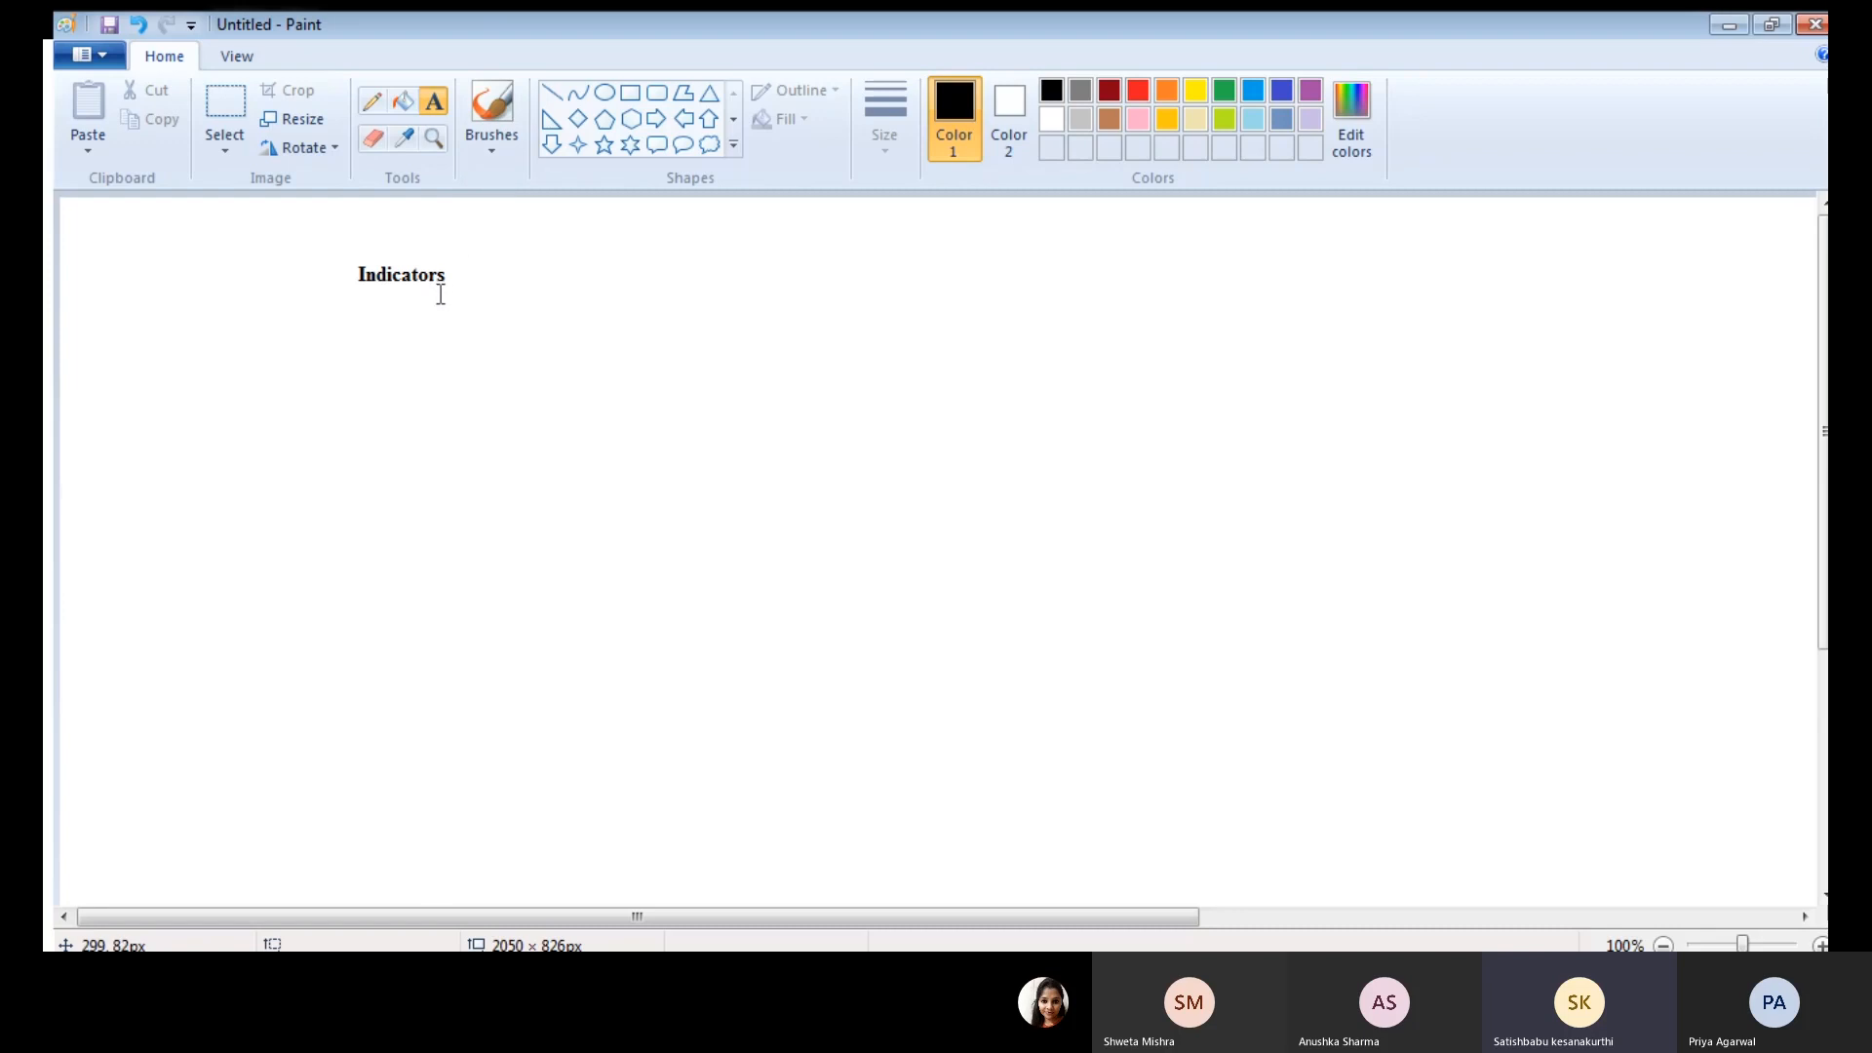
Add the text label "Indicator Template" beside the "Indicators" label, widening its text box so it fits on one line
{"action": "left_click", "coordinate": [601, 272]}
{"action": "type", "text": "Indicator Template"}
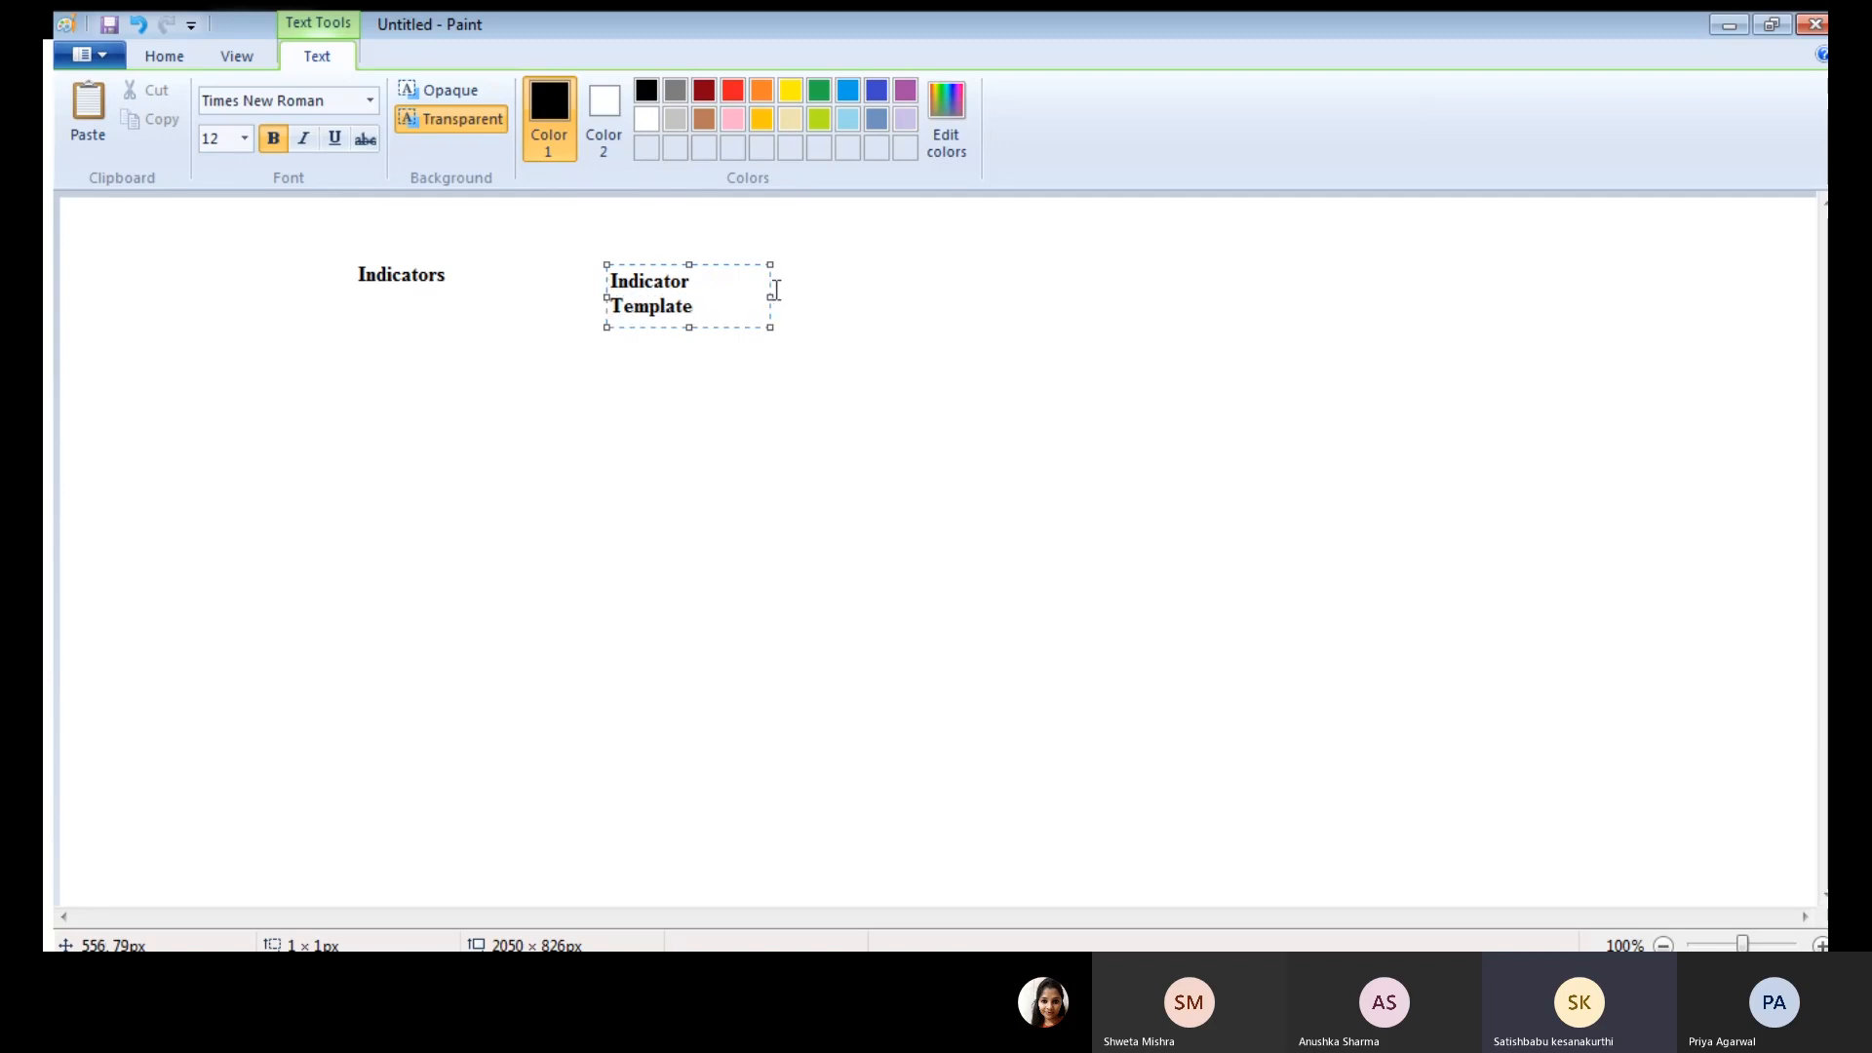
{"action": "left_click_drag", "start_coordinate": [761, 290], "coordinate": [1031, 290]}
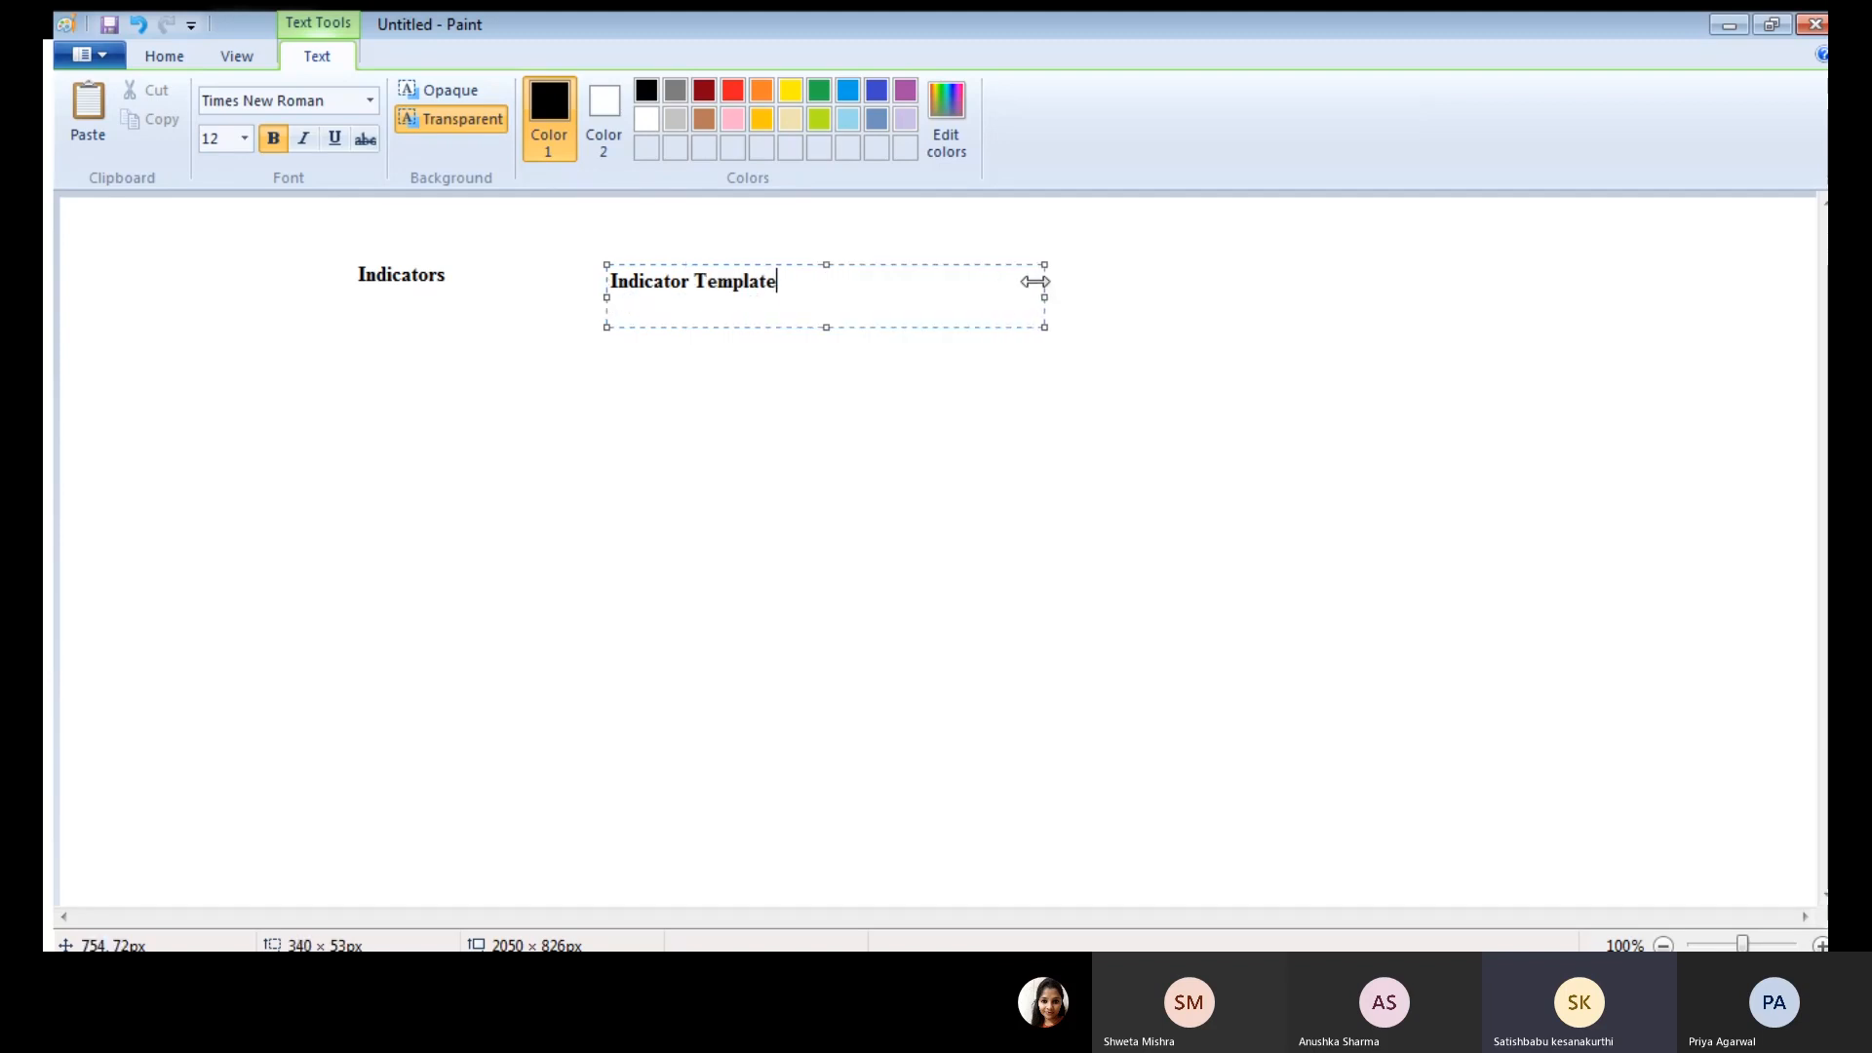
{"action": "left_click", "coordinate": [841, 542]}
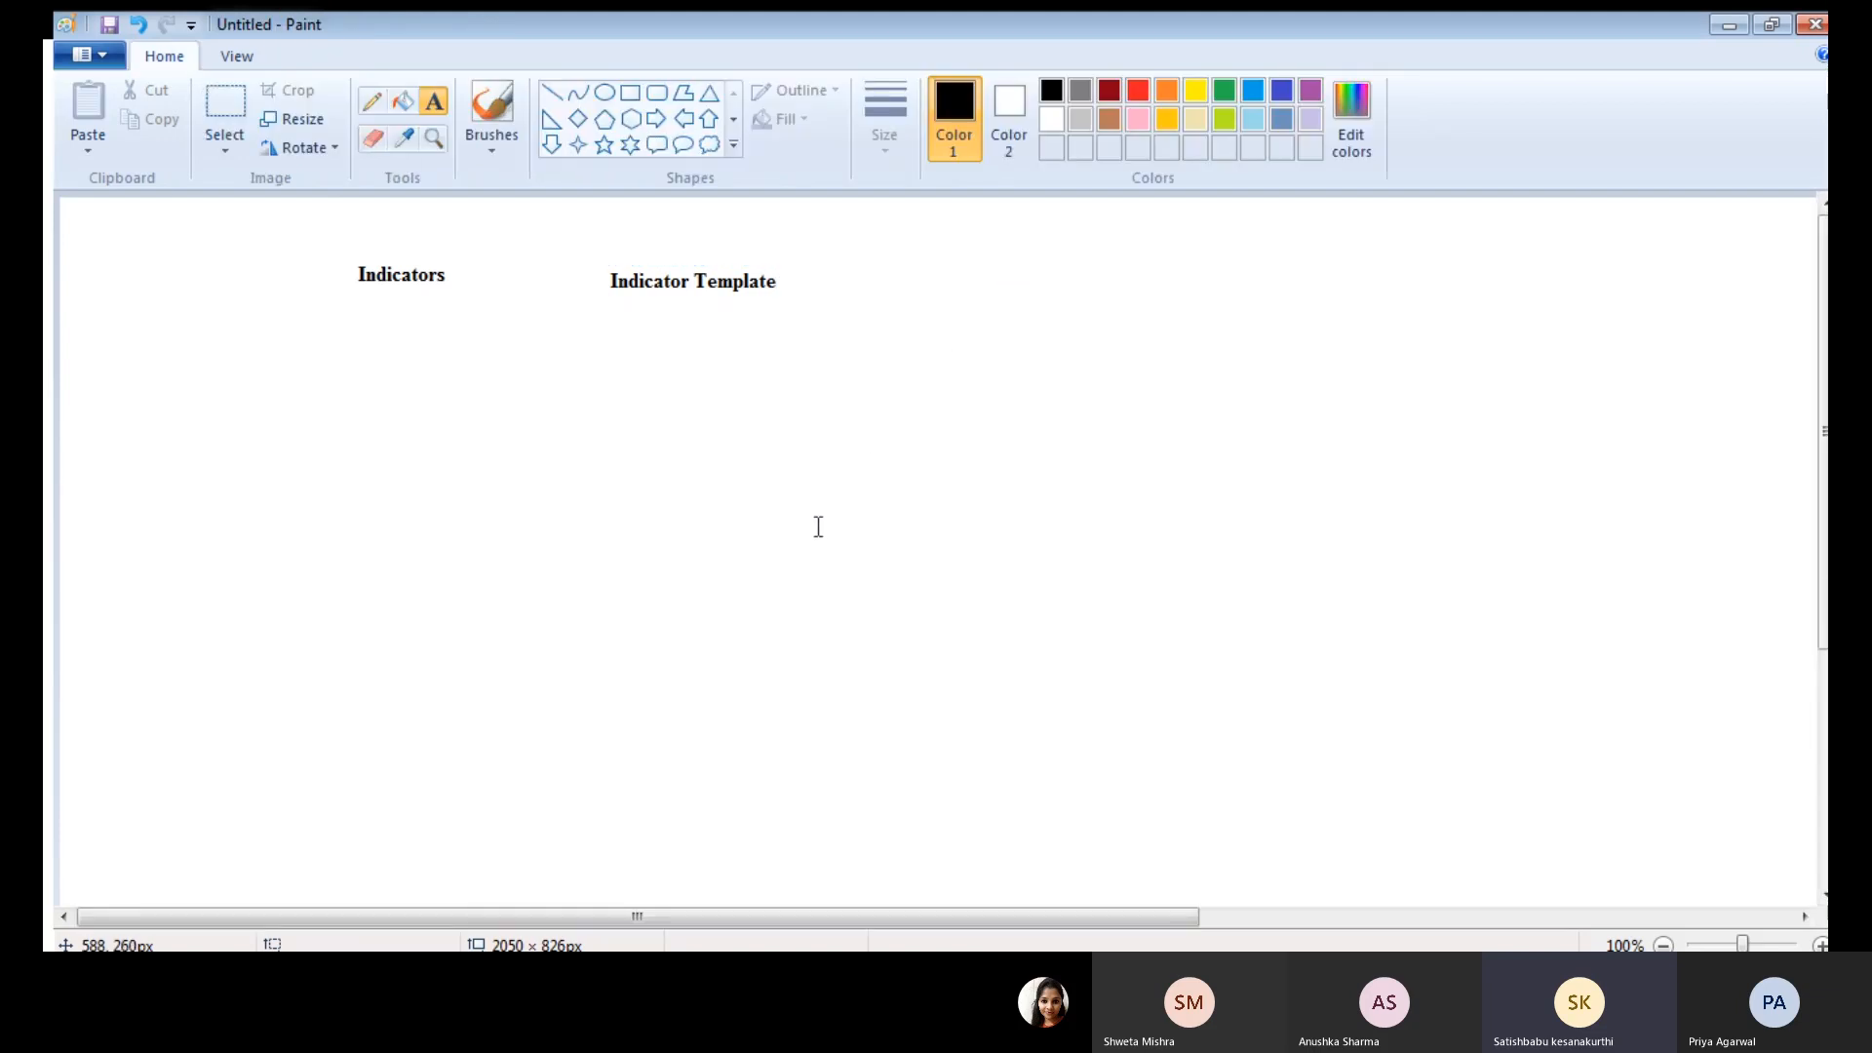
{"action": "left_click", "coordinate": [824, 523]}
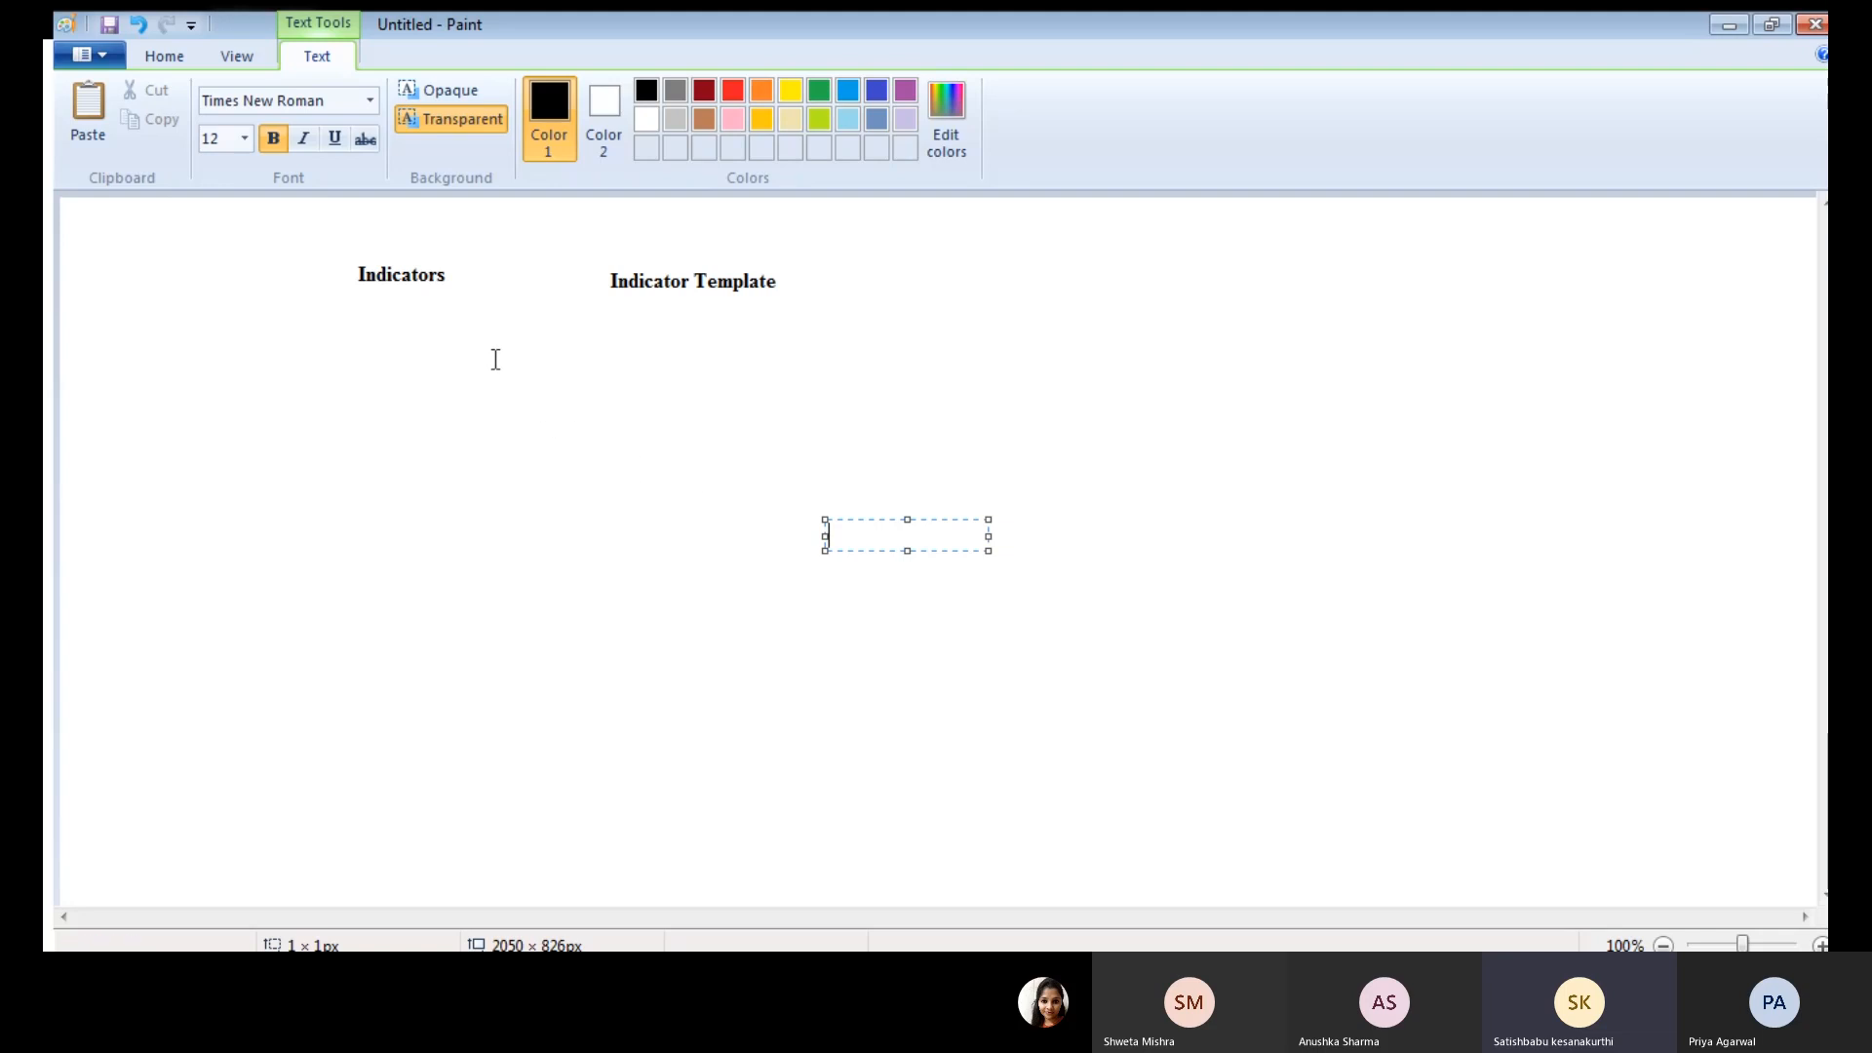
{"action": "left_click", "coordinate": [398, 340]}
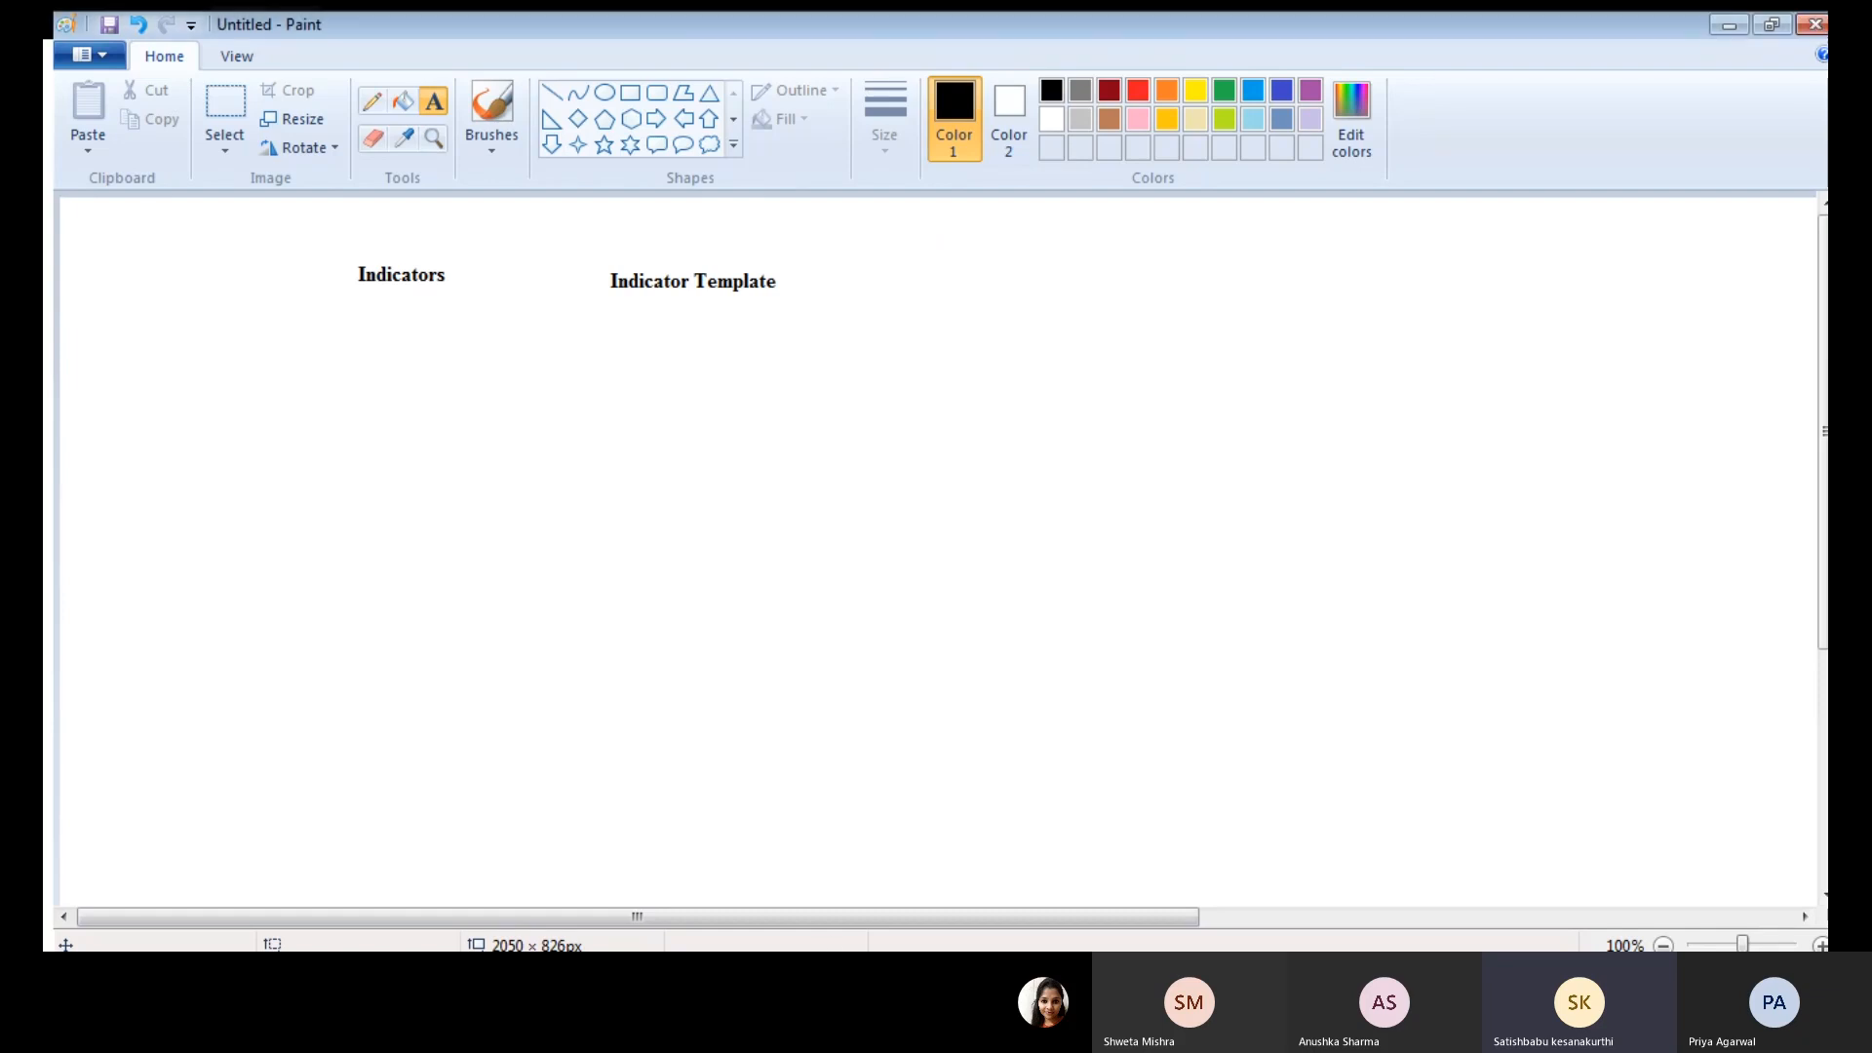
{"action": "left_click", "coordinate": [330, 322]}
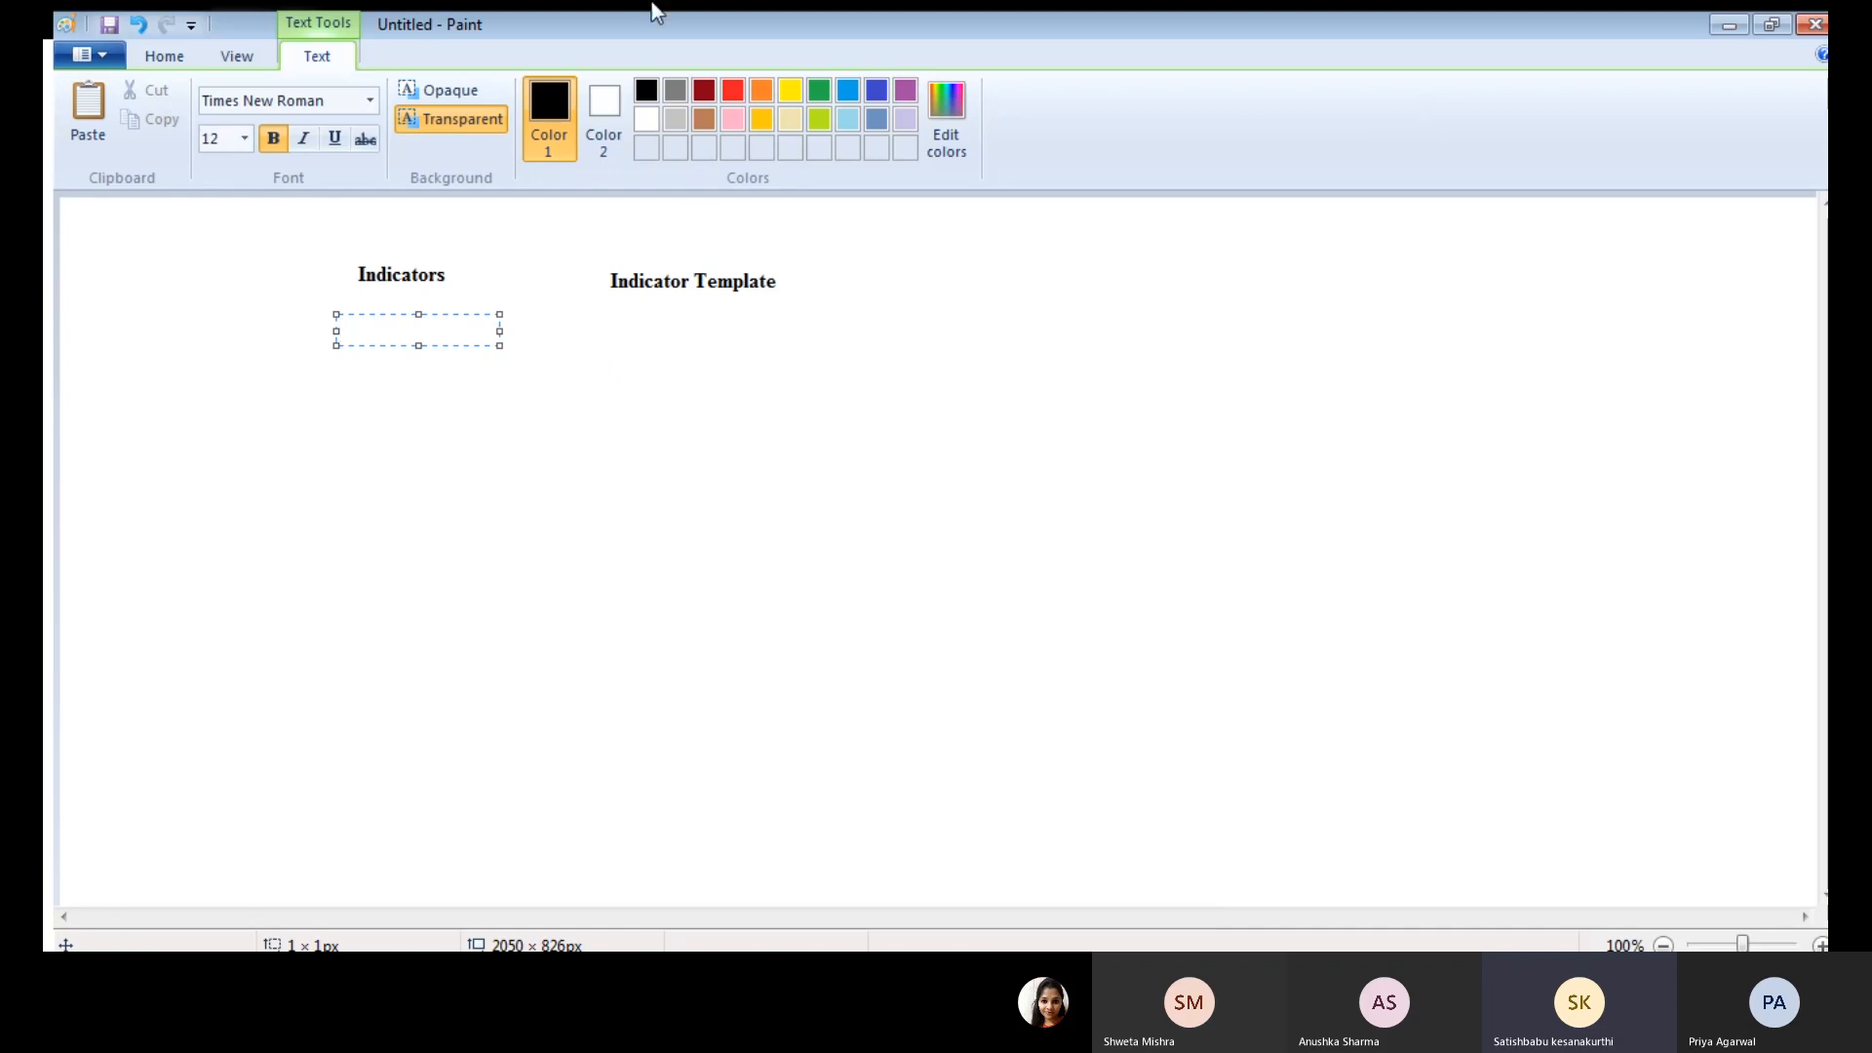
{"action": "left_click", "coordinate": [425, 381]}
Add the text note "1 Control objective - 10 Controls" near the canvas's left edge, below the heading labels
{"action": "left_click", "coordinate": [87, 420]}
{"action": "type", "text": "1 P"}
{"action": "key", "text": "BackSpace"}
{"action": "key", "text": "BackSpace"}
{"action": "type", "text": "Control o"}
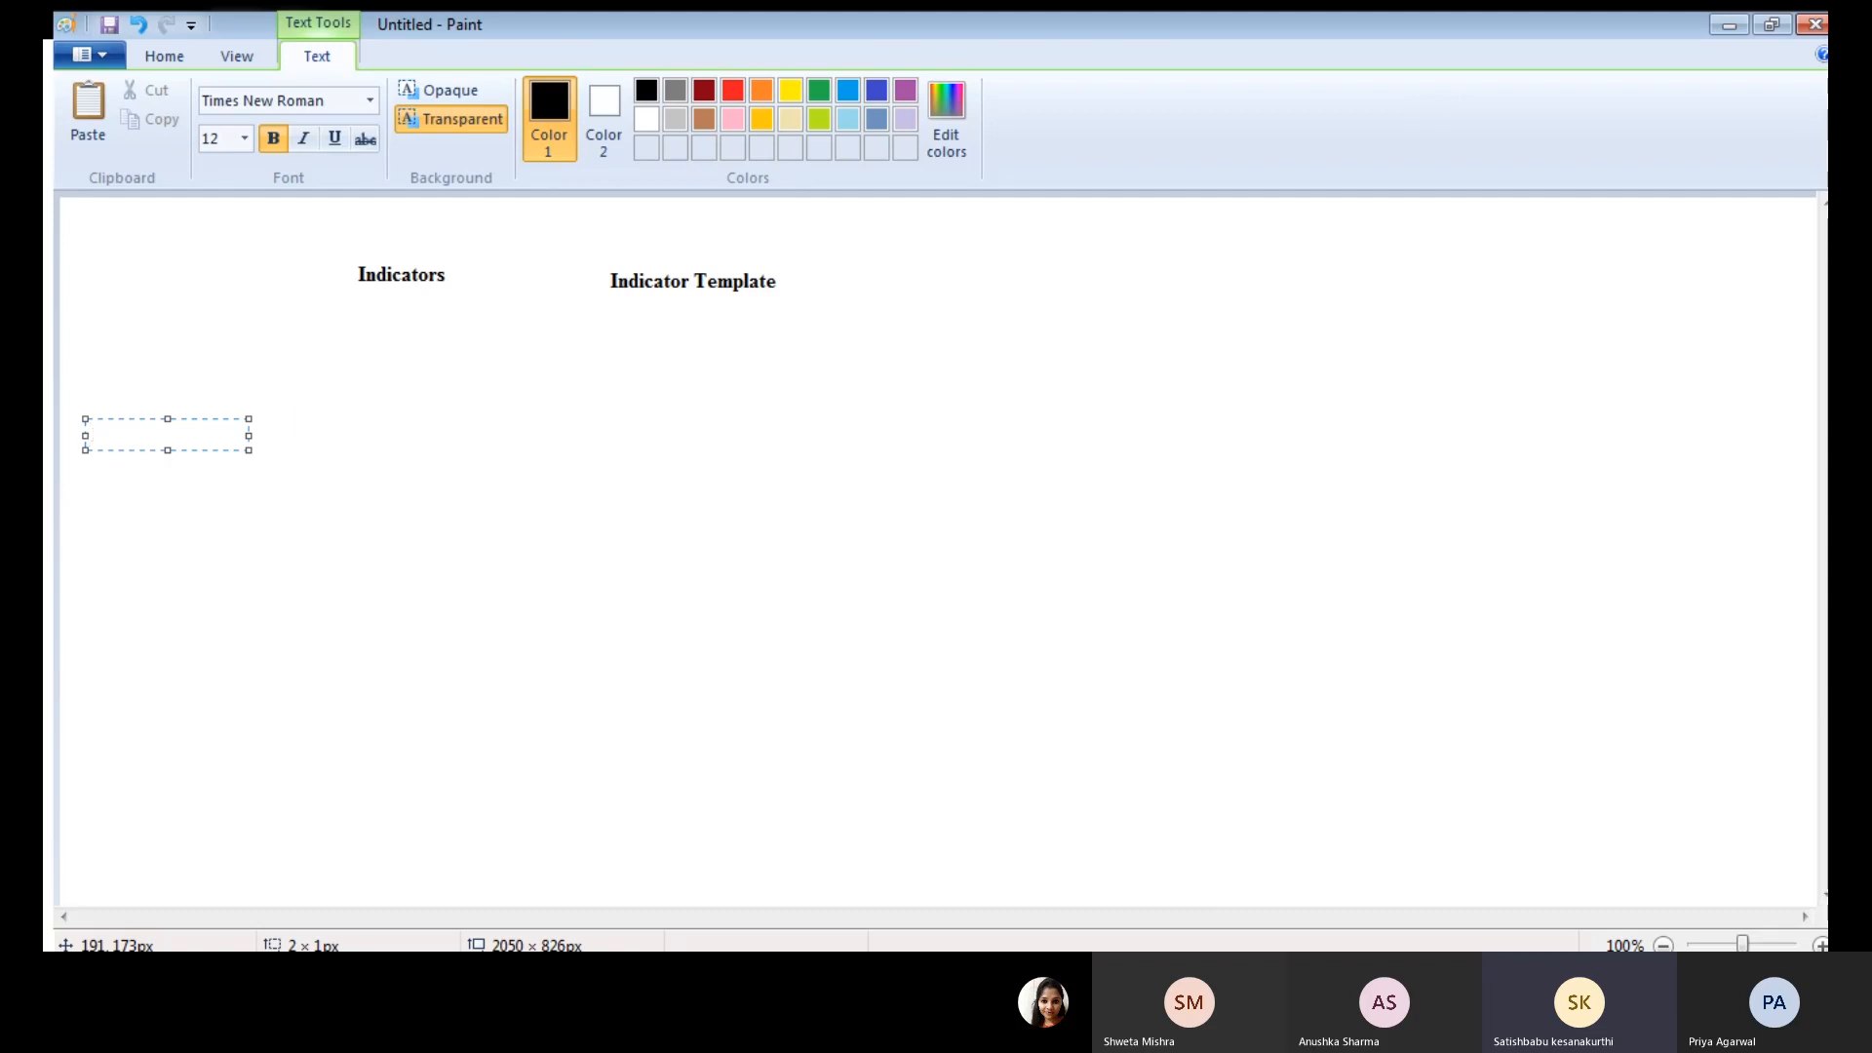
{"action": "type", "text": "bjective "}
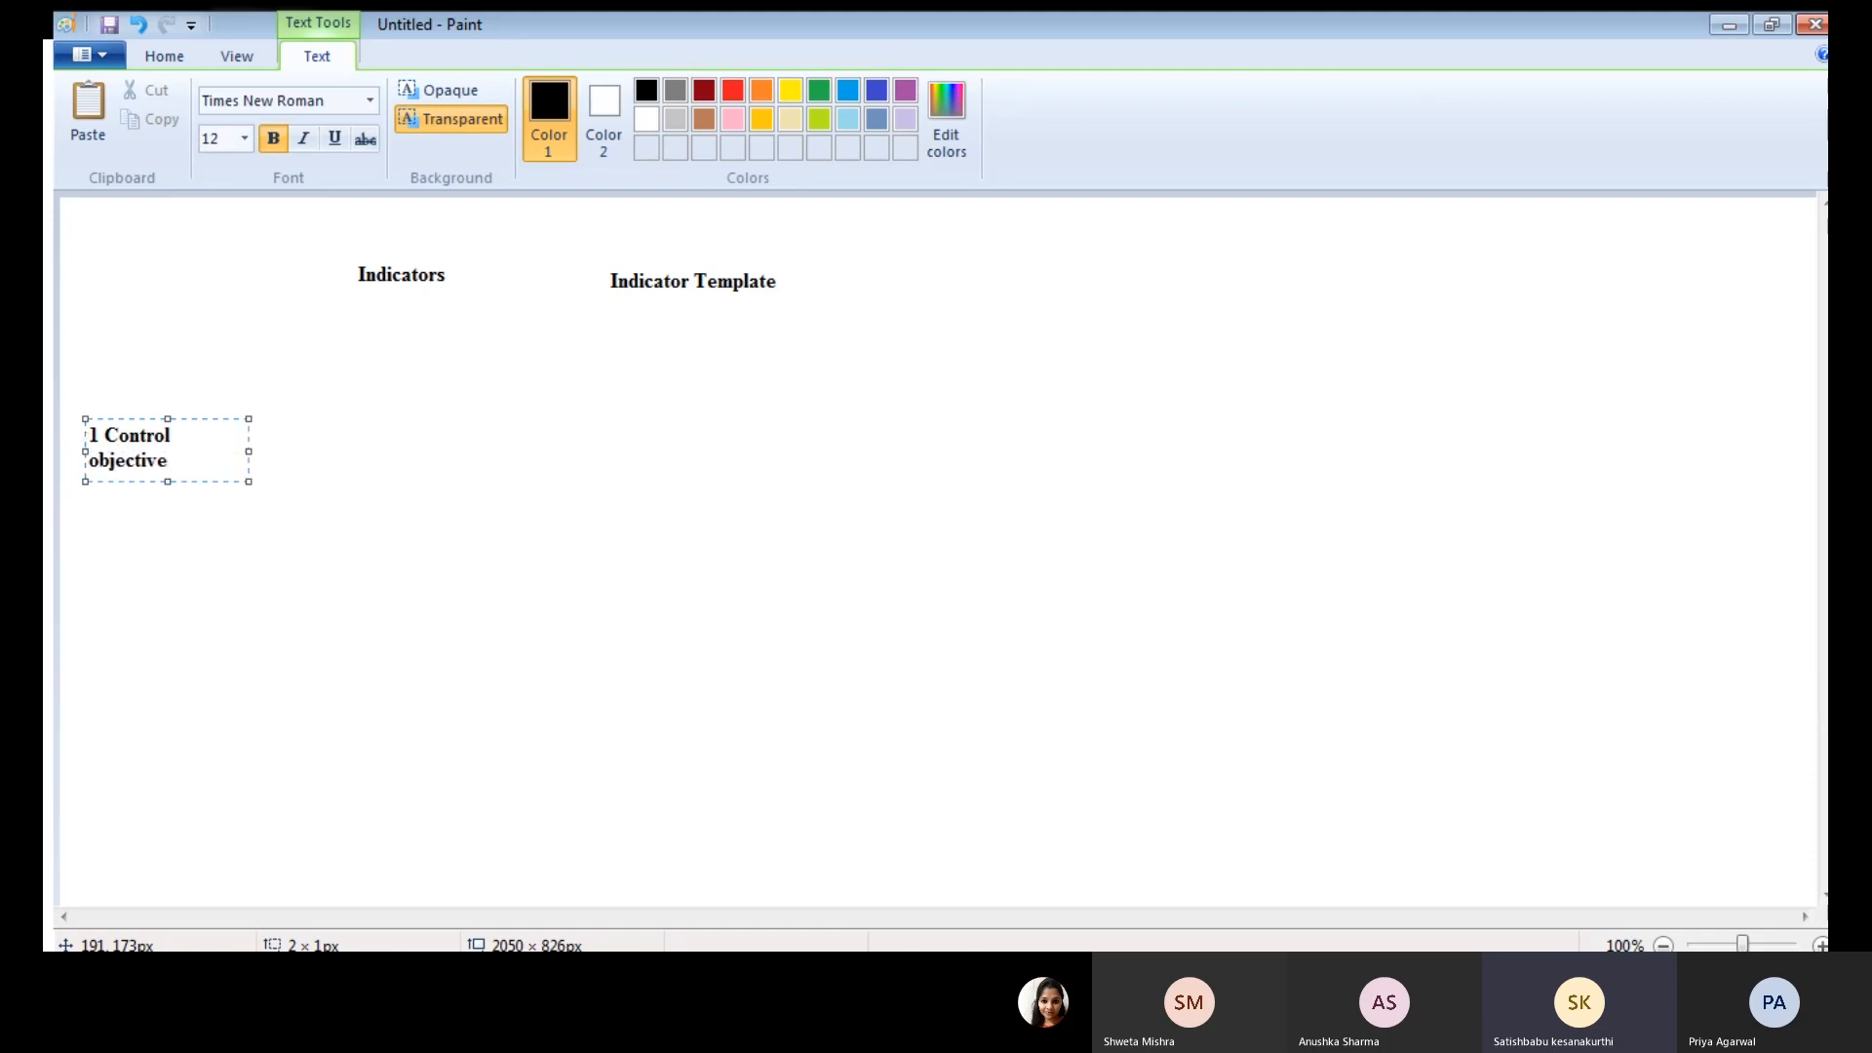
{"action": "type", "text": "- 10 Controls"}
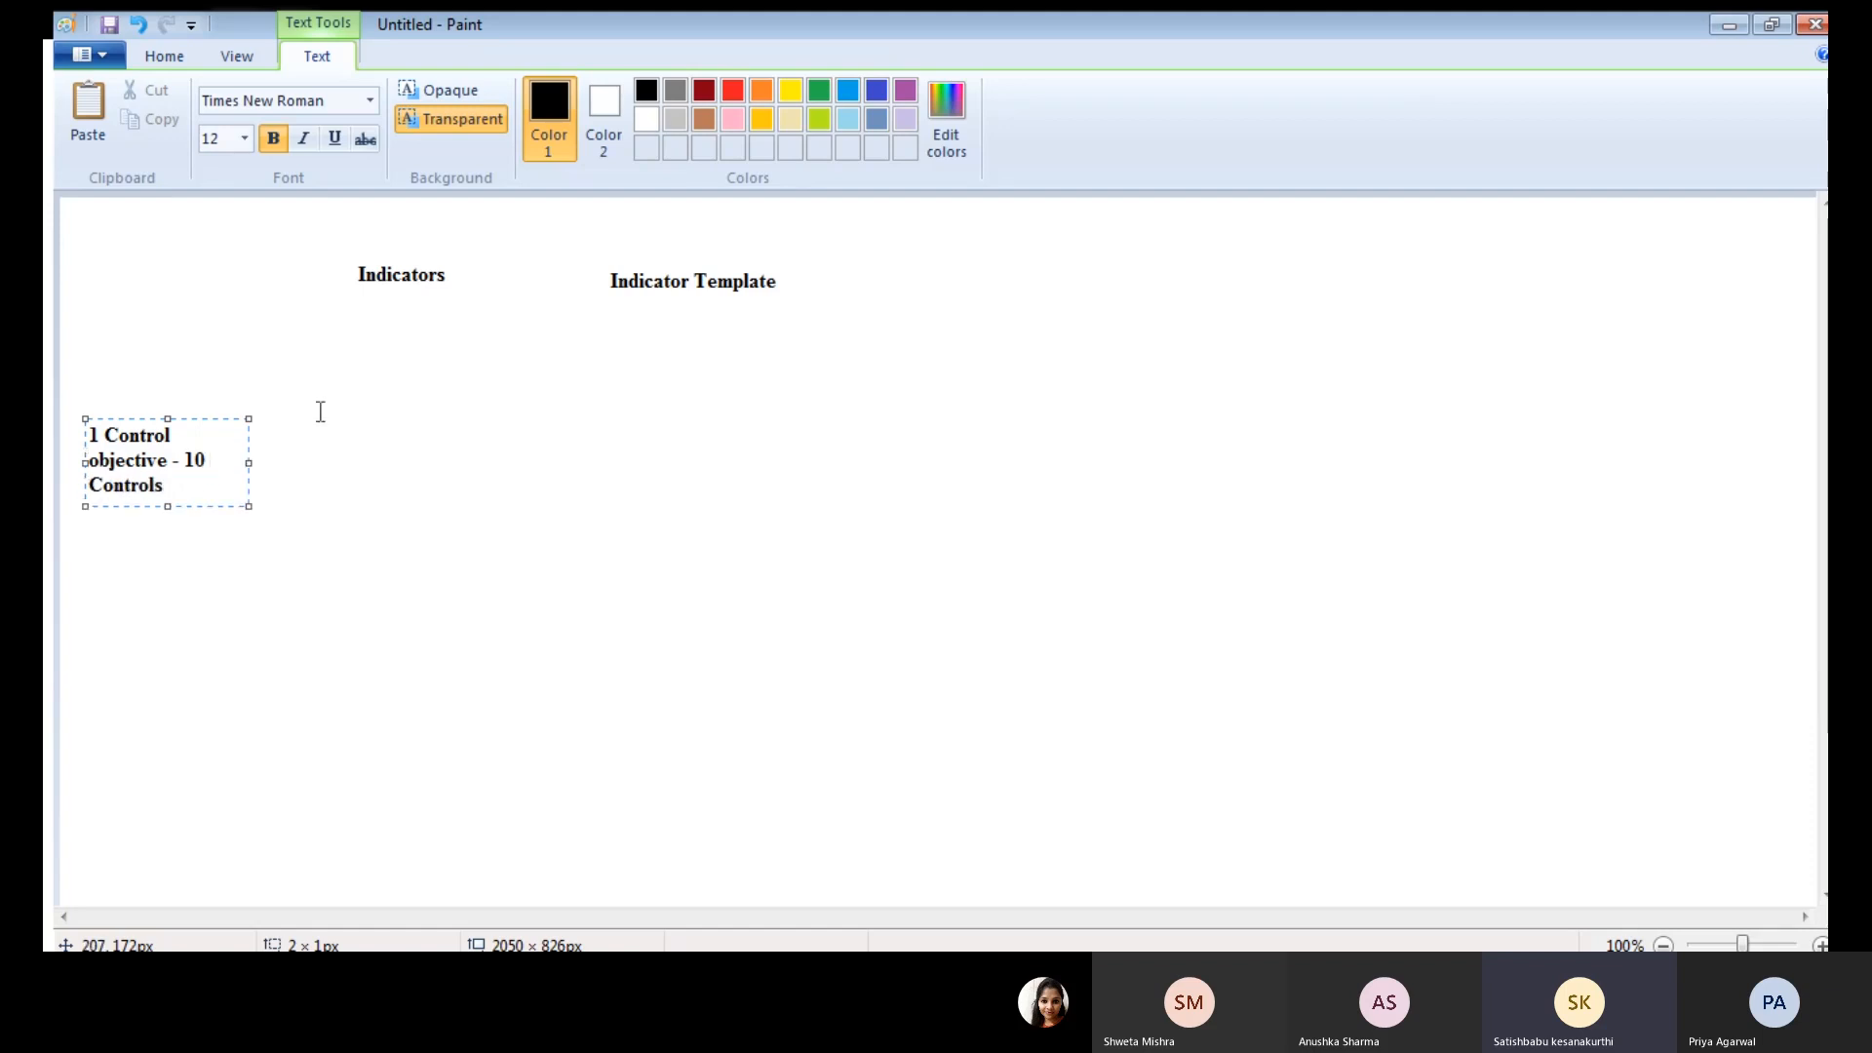
{"action": "left_click", "coordinate": [238, 522]}
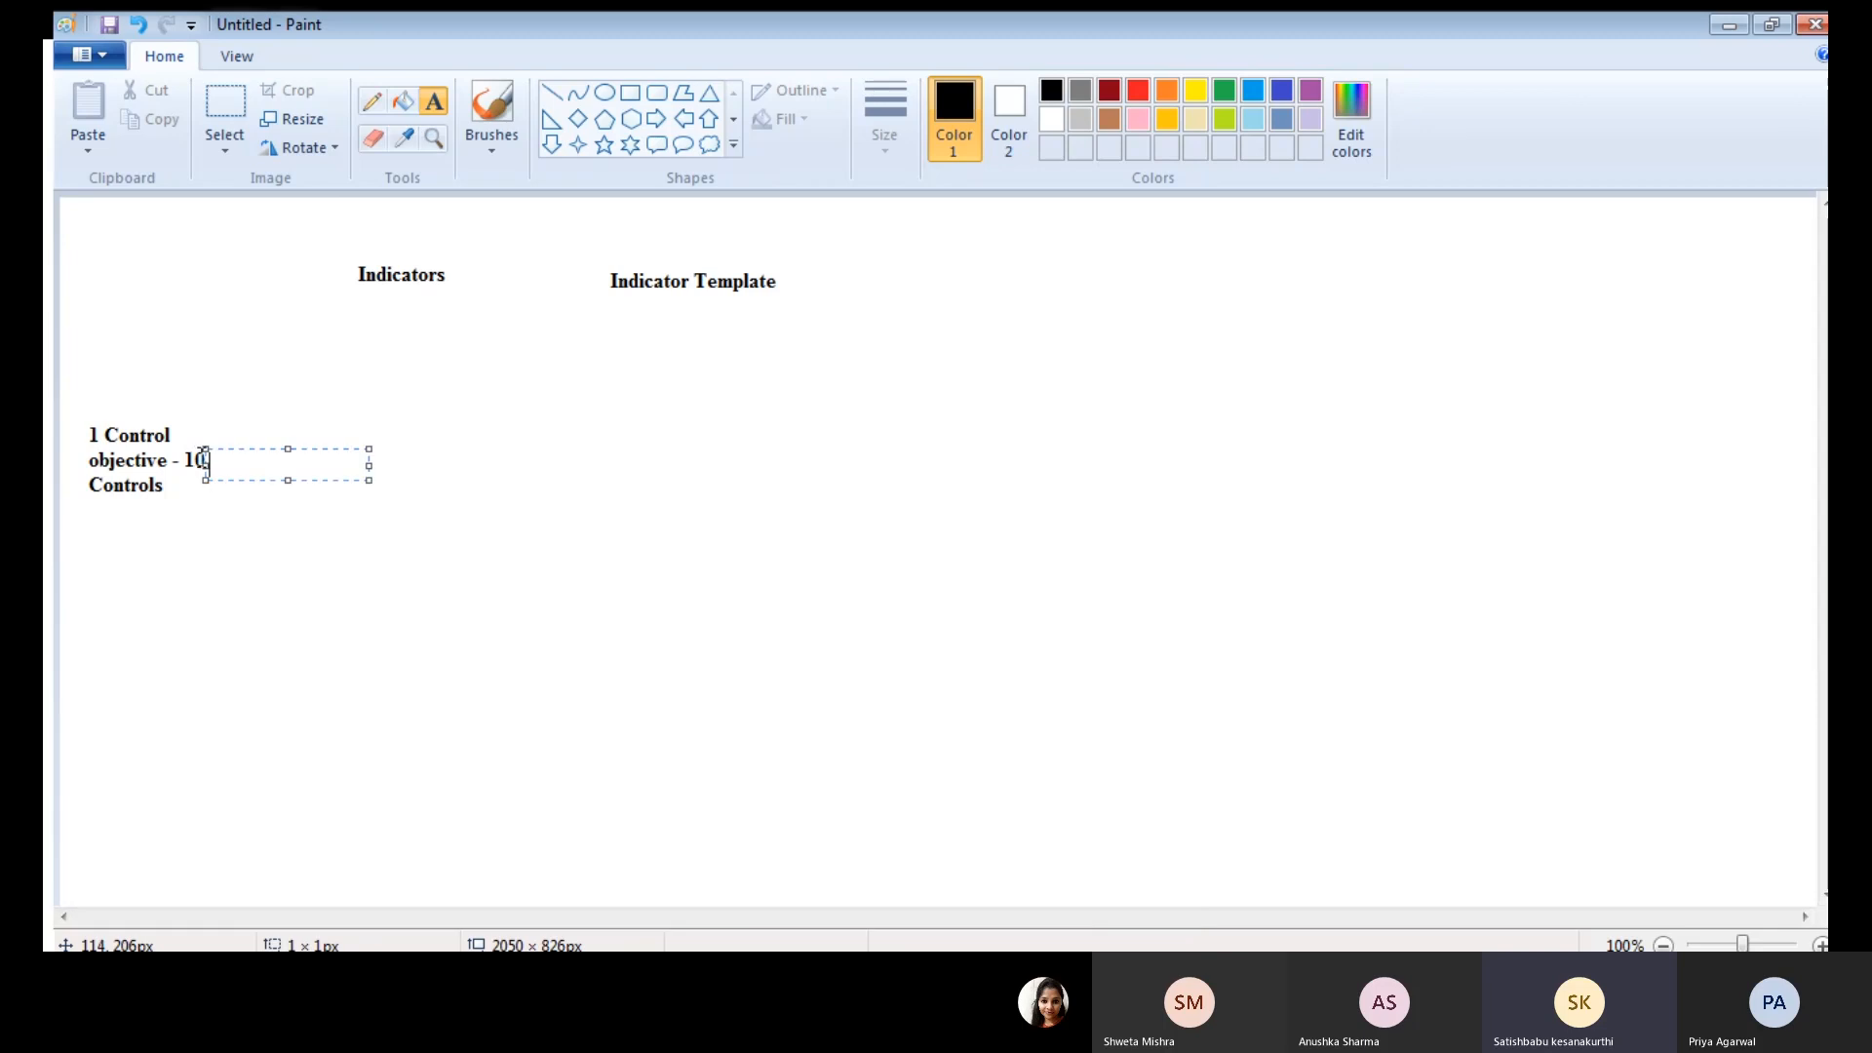
Add the text note "6 th control" directly below the control objective note
{"action": "left_click", "coordinate": [205, 466]}
{"action": "left_click", "coordinate": [176, 543]}
{"action": "left_click", "coordinate": [105, 534]}
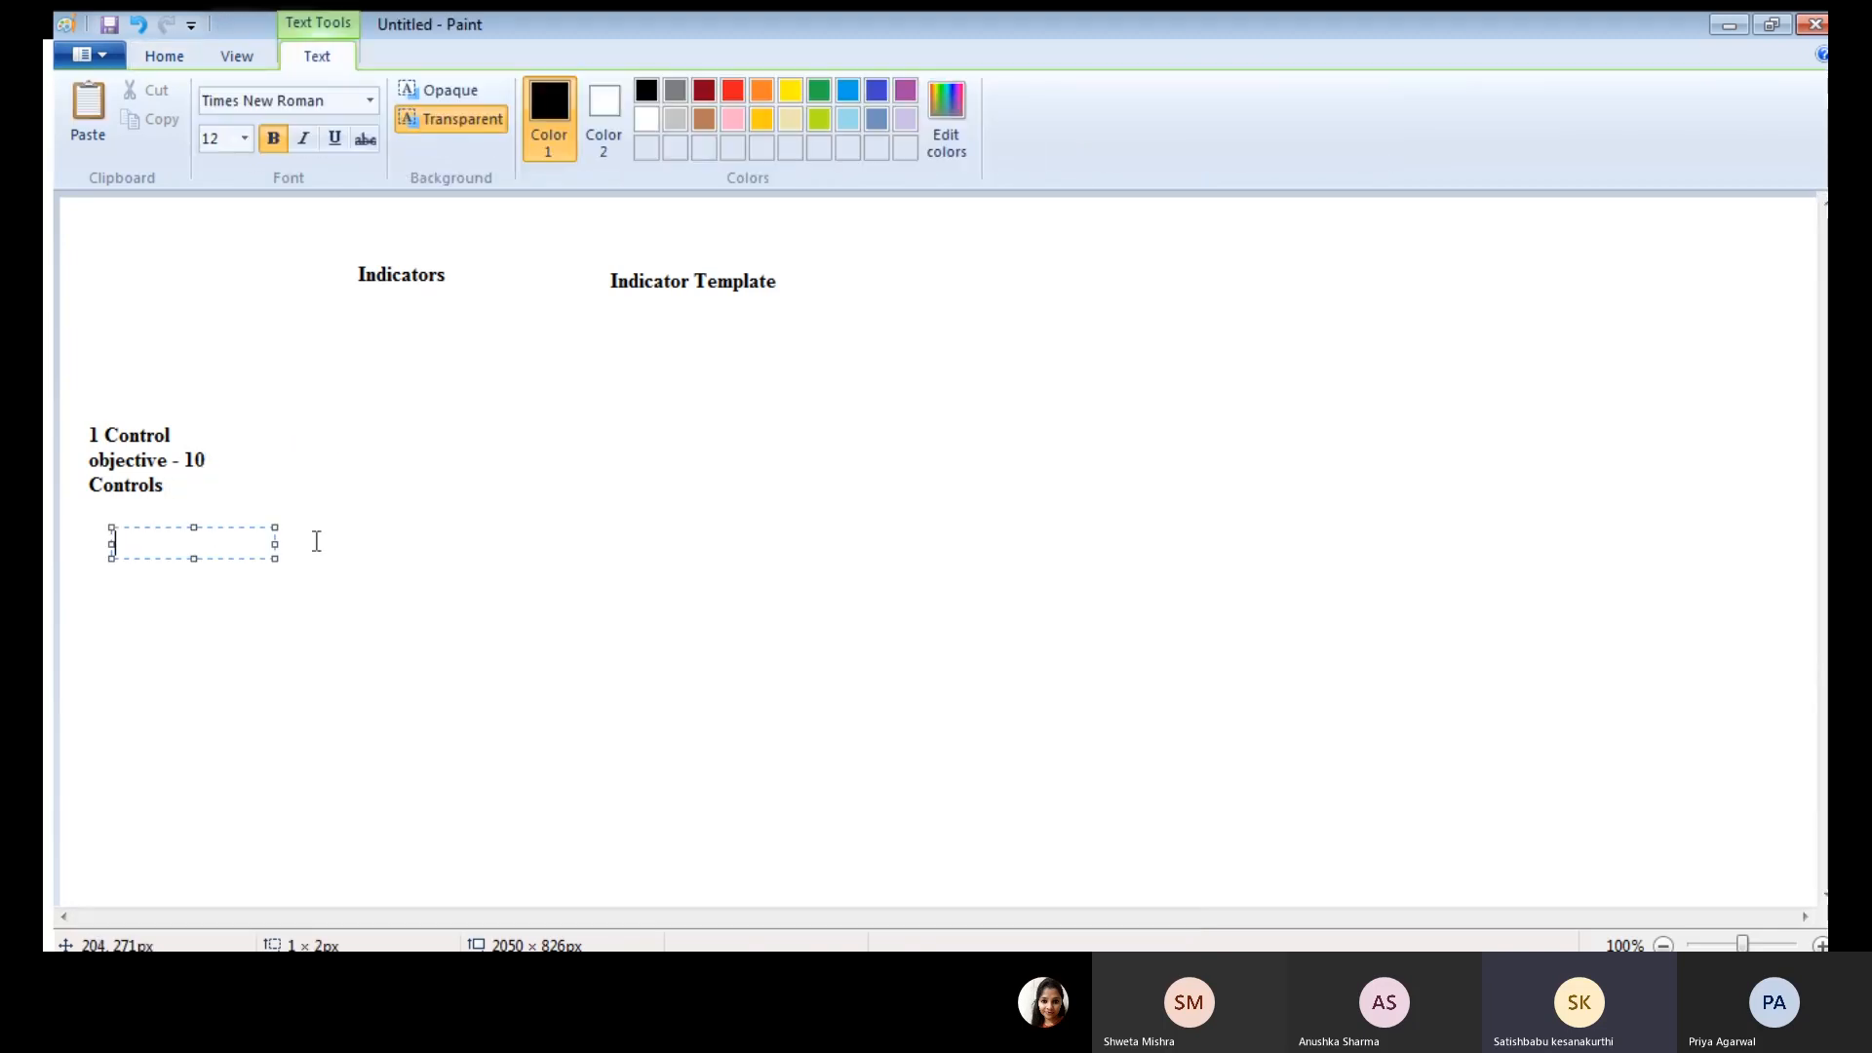
{"action": "type", "text": "6 th"}
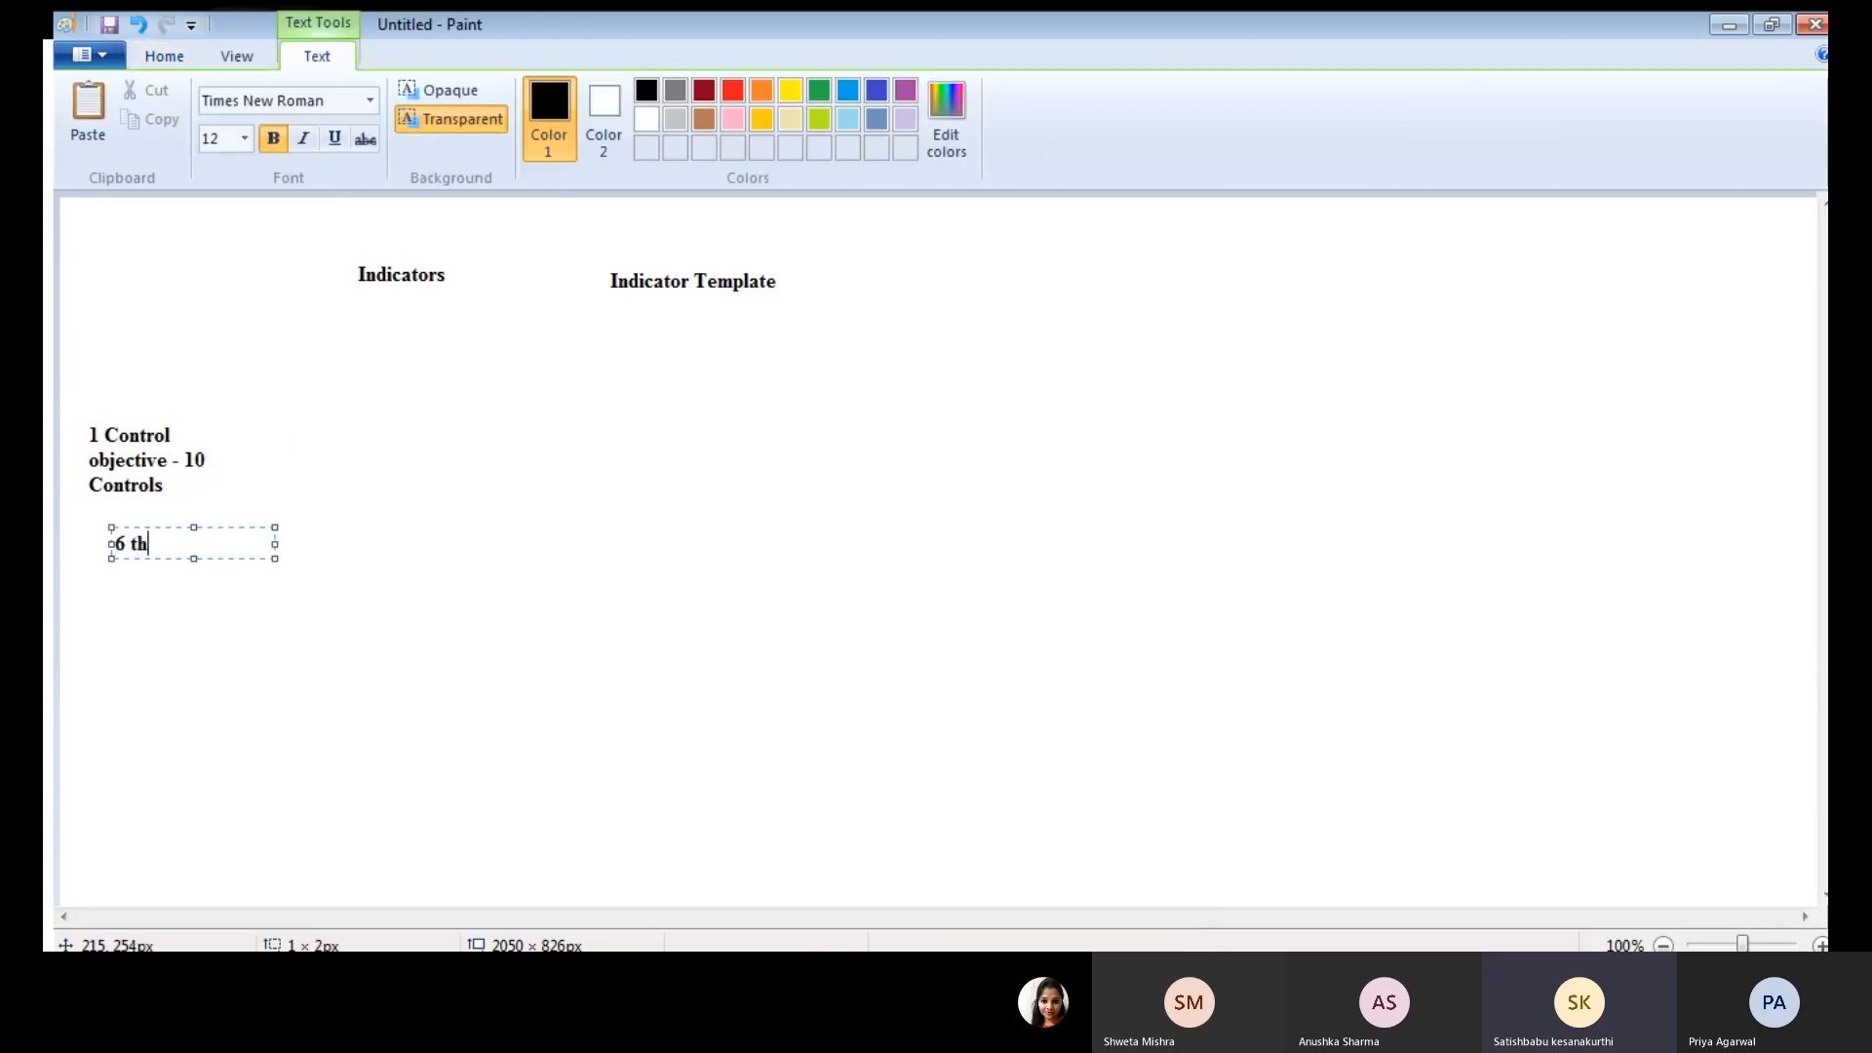
{"action": "type", "text": " control"}
{"action": "left_click", "coordinate": [330, 517]}
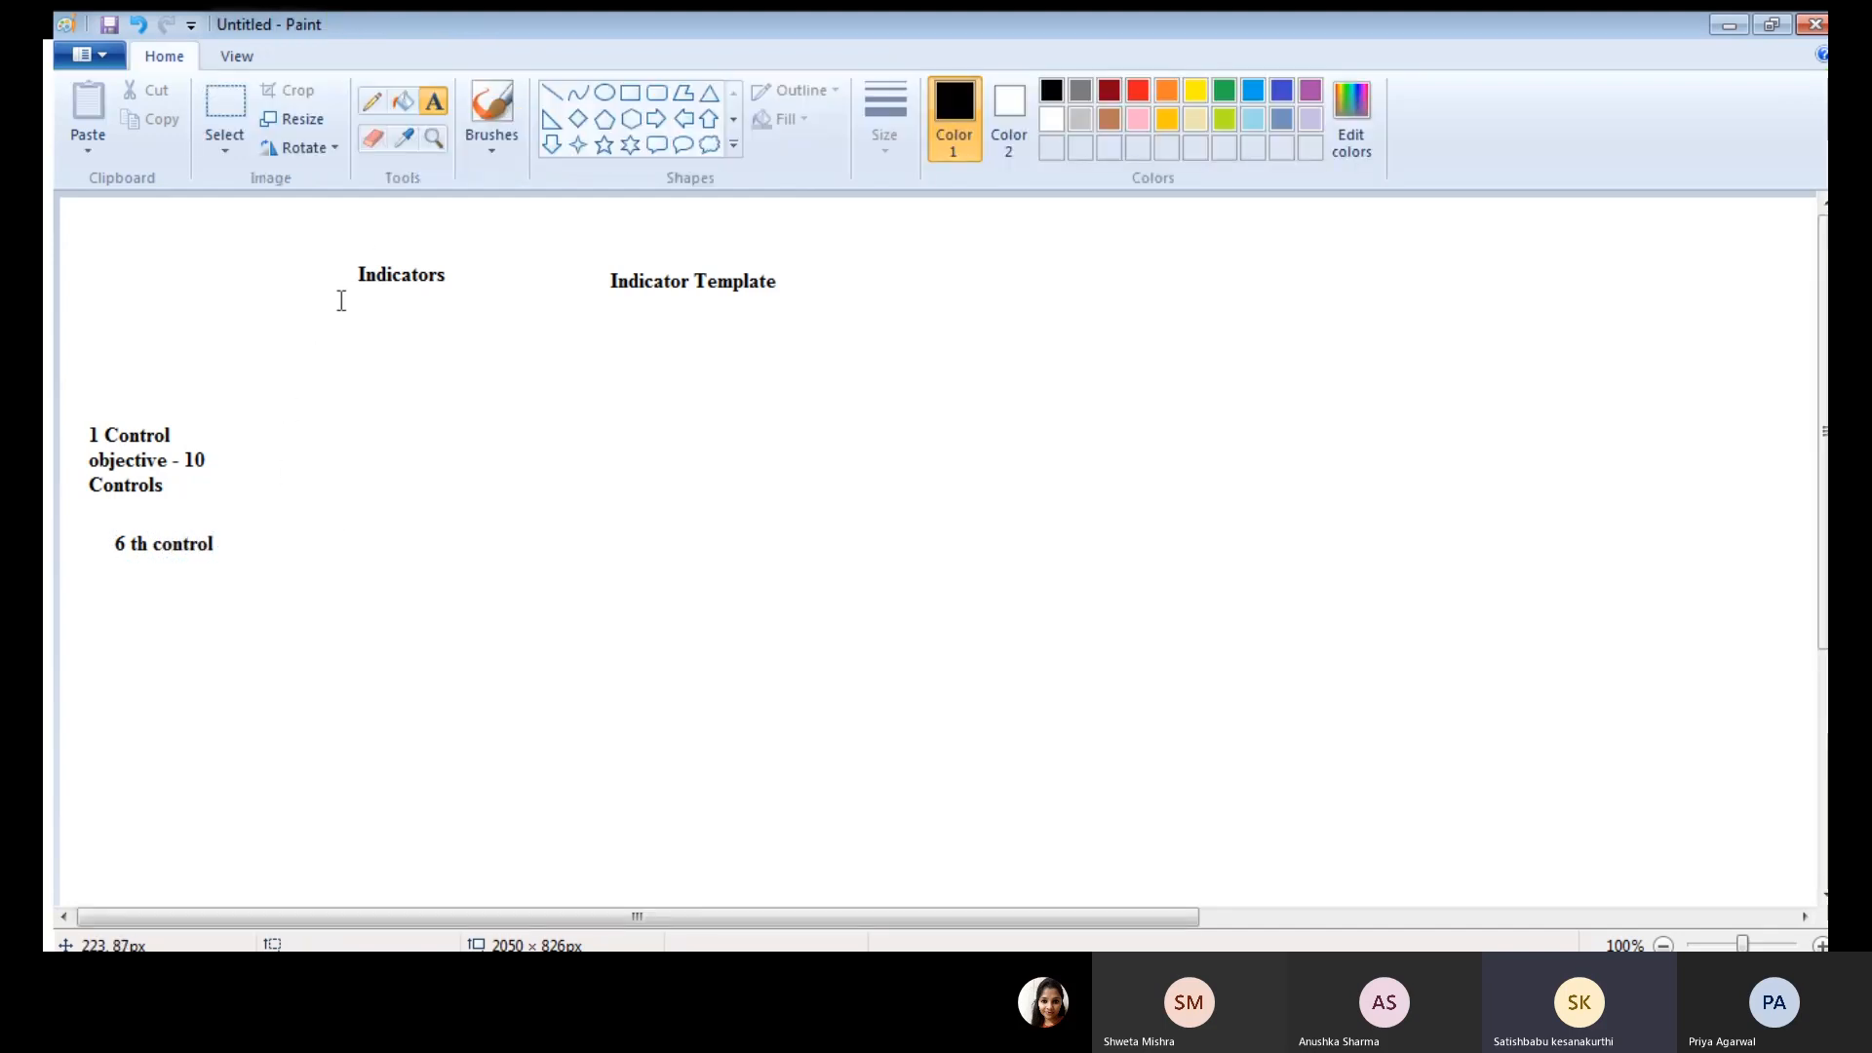
{"action": "left_click", "coordinate": [312, 305]}
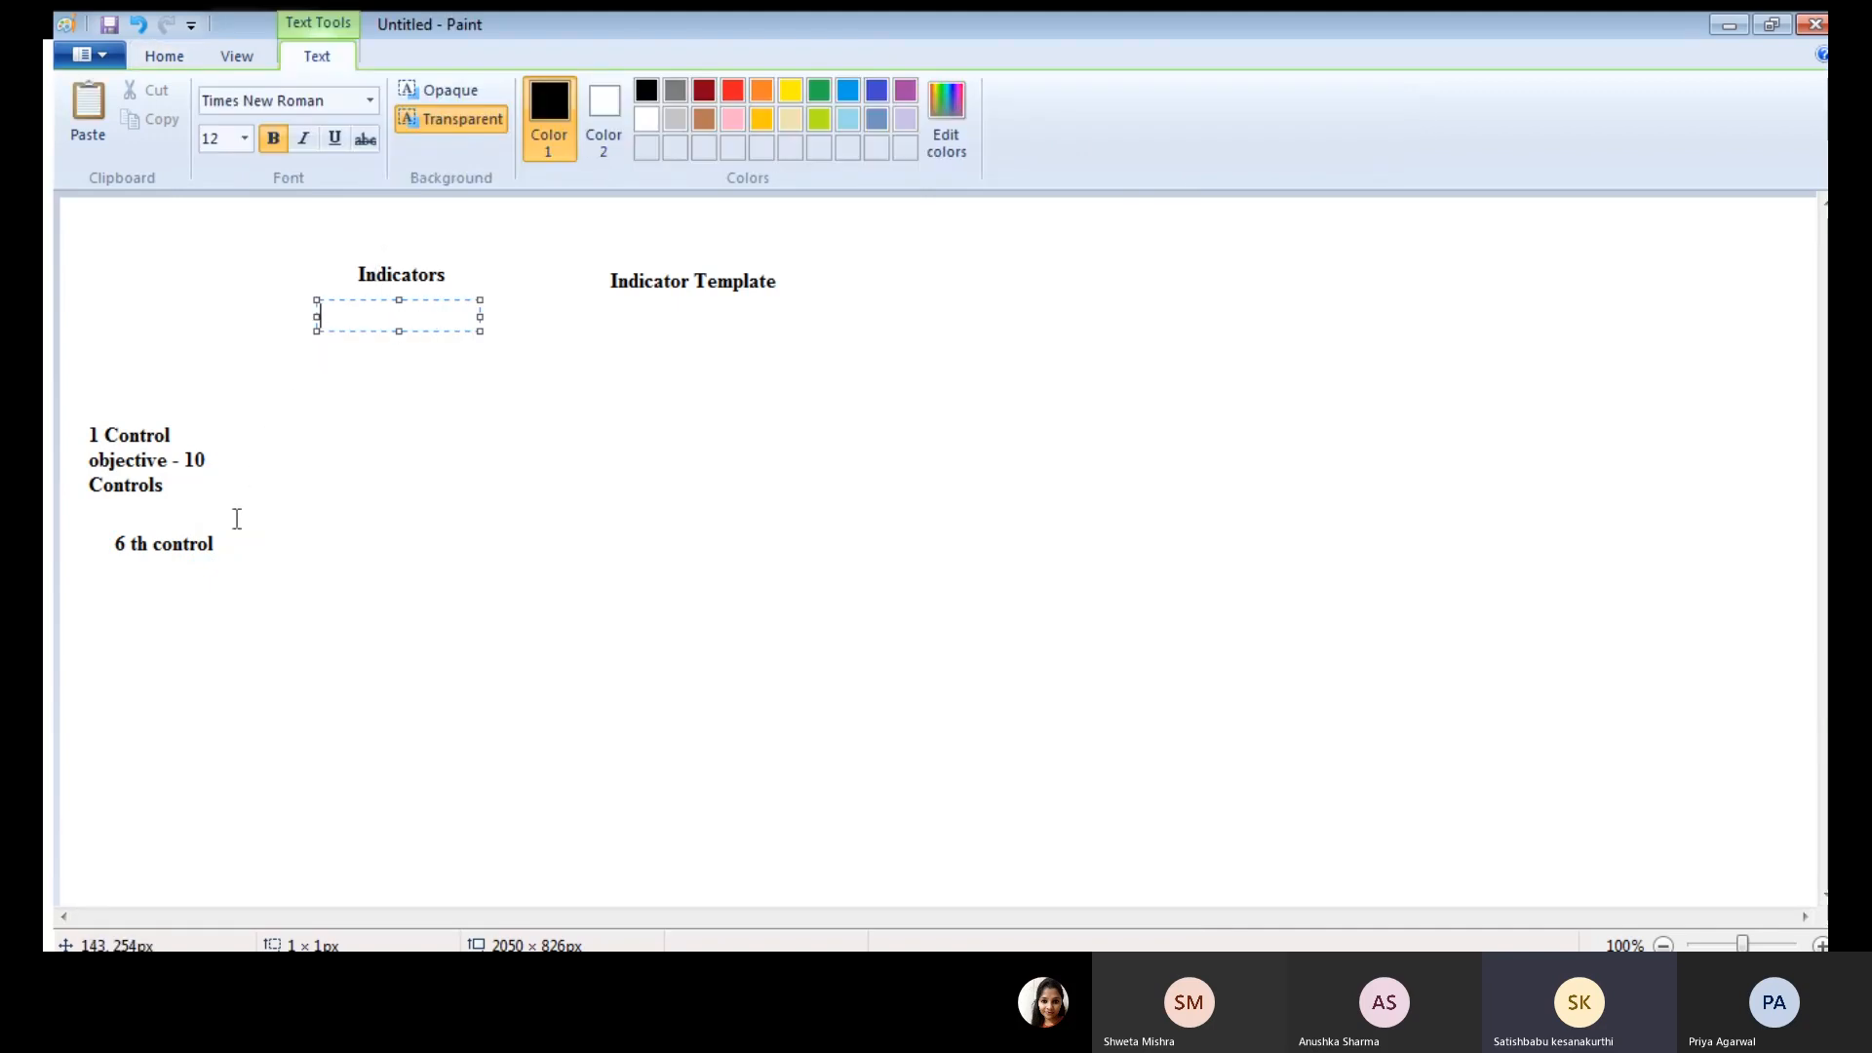
{"action": "left_click", "coordinate": [220, 547]}
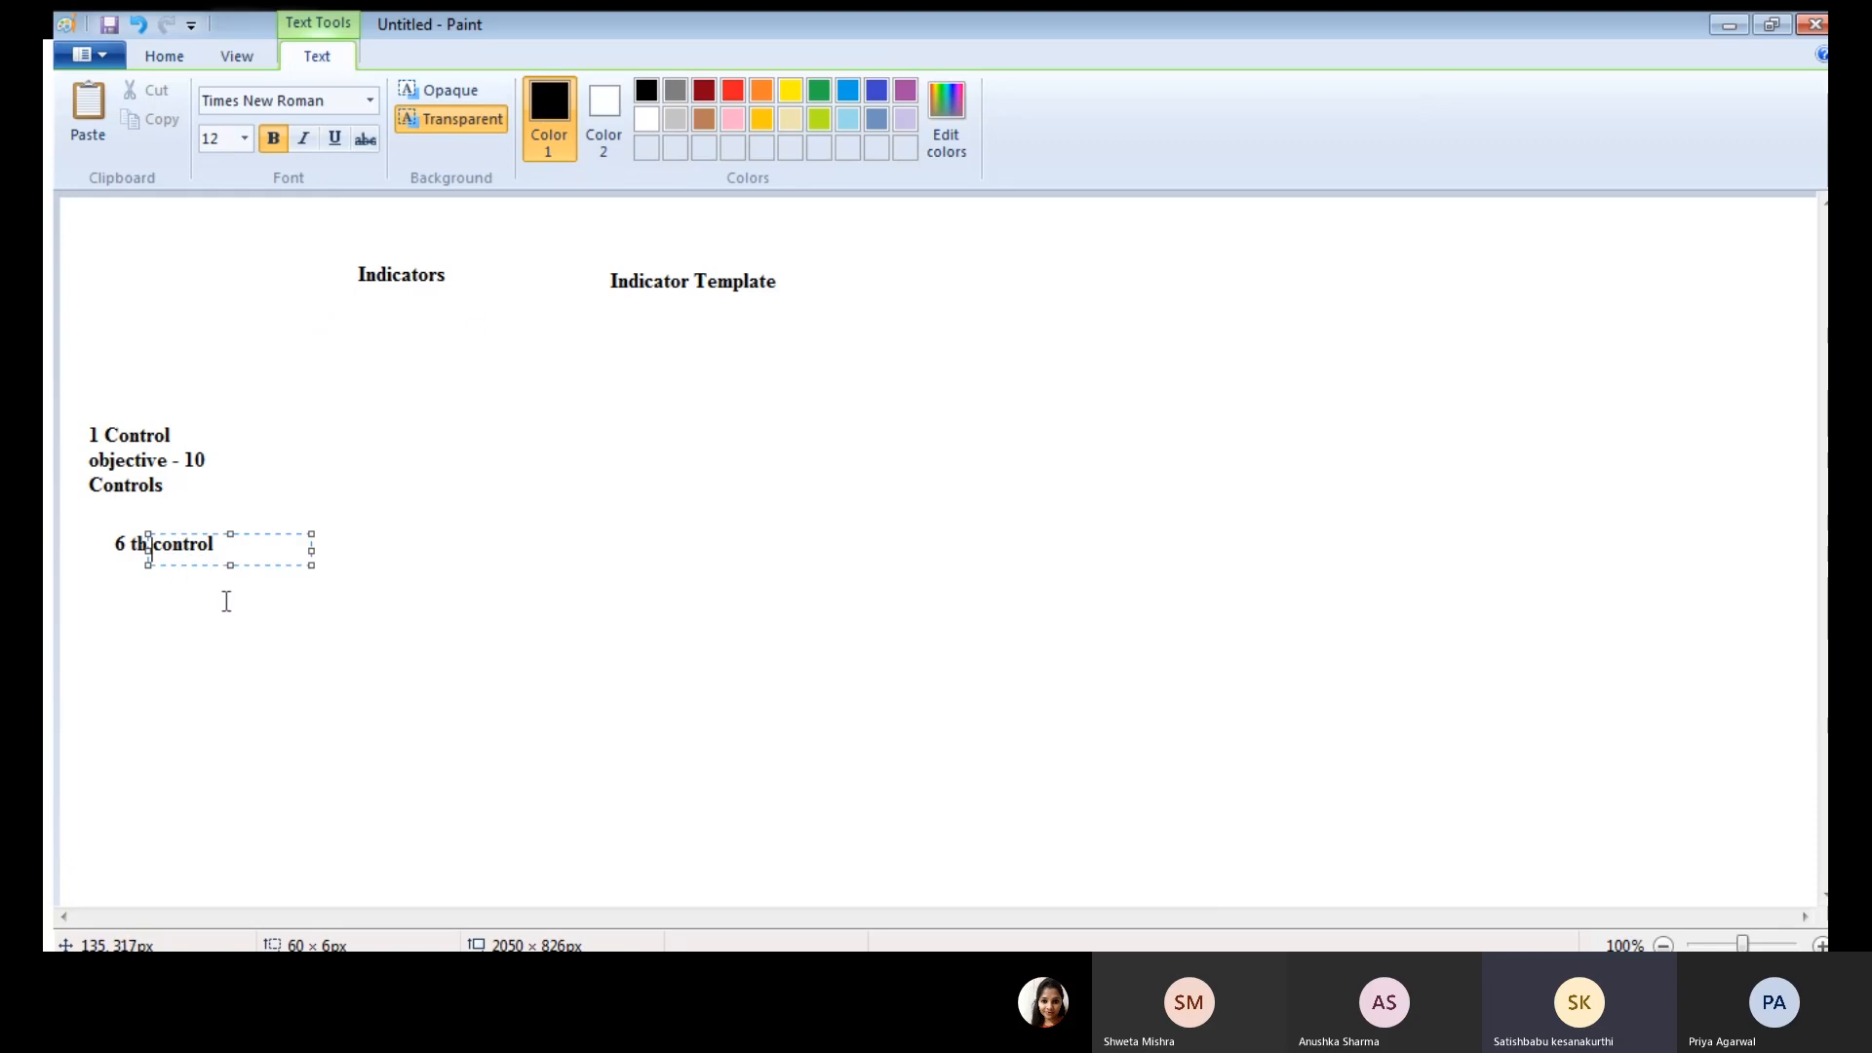
{"action": "left_click", "coordinate": [237, 604]}
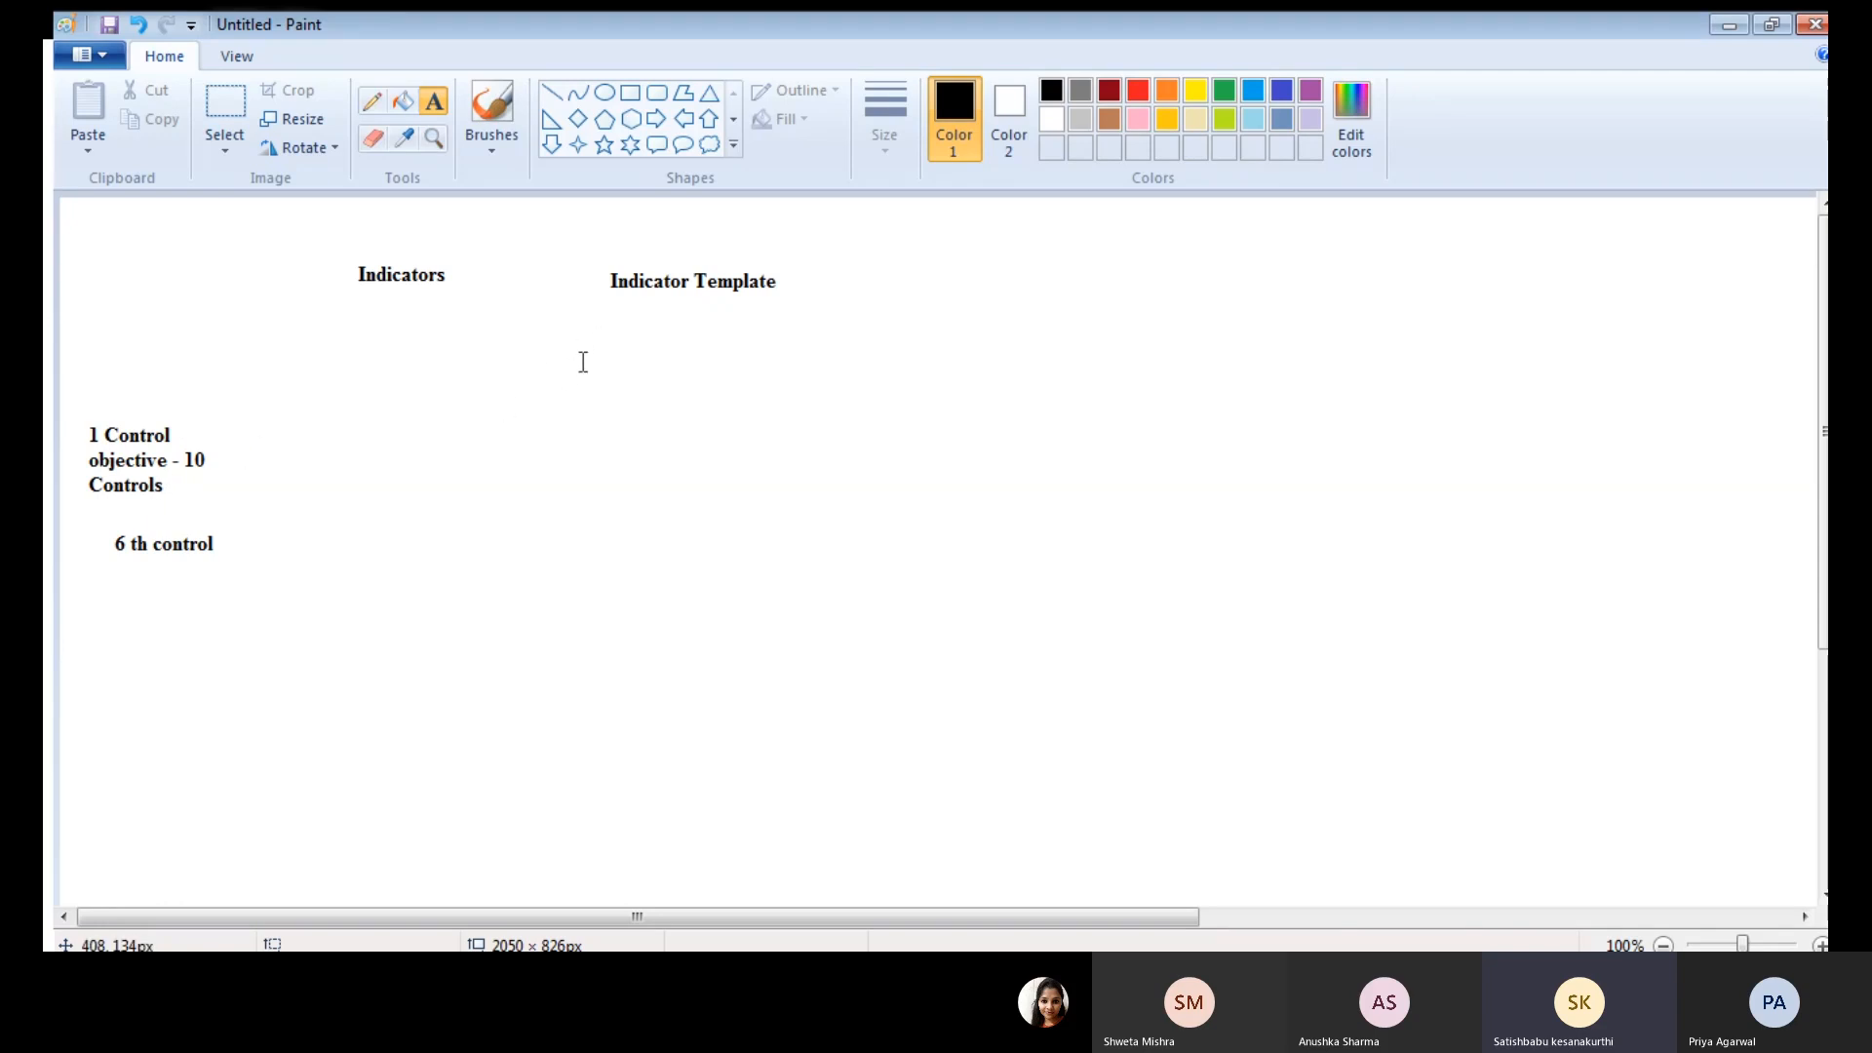
{"action": "left_click", "coordinate": [601, 274]}
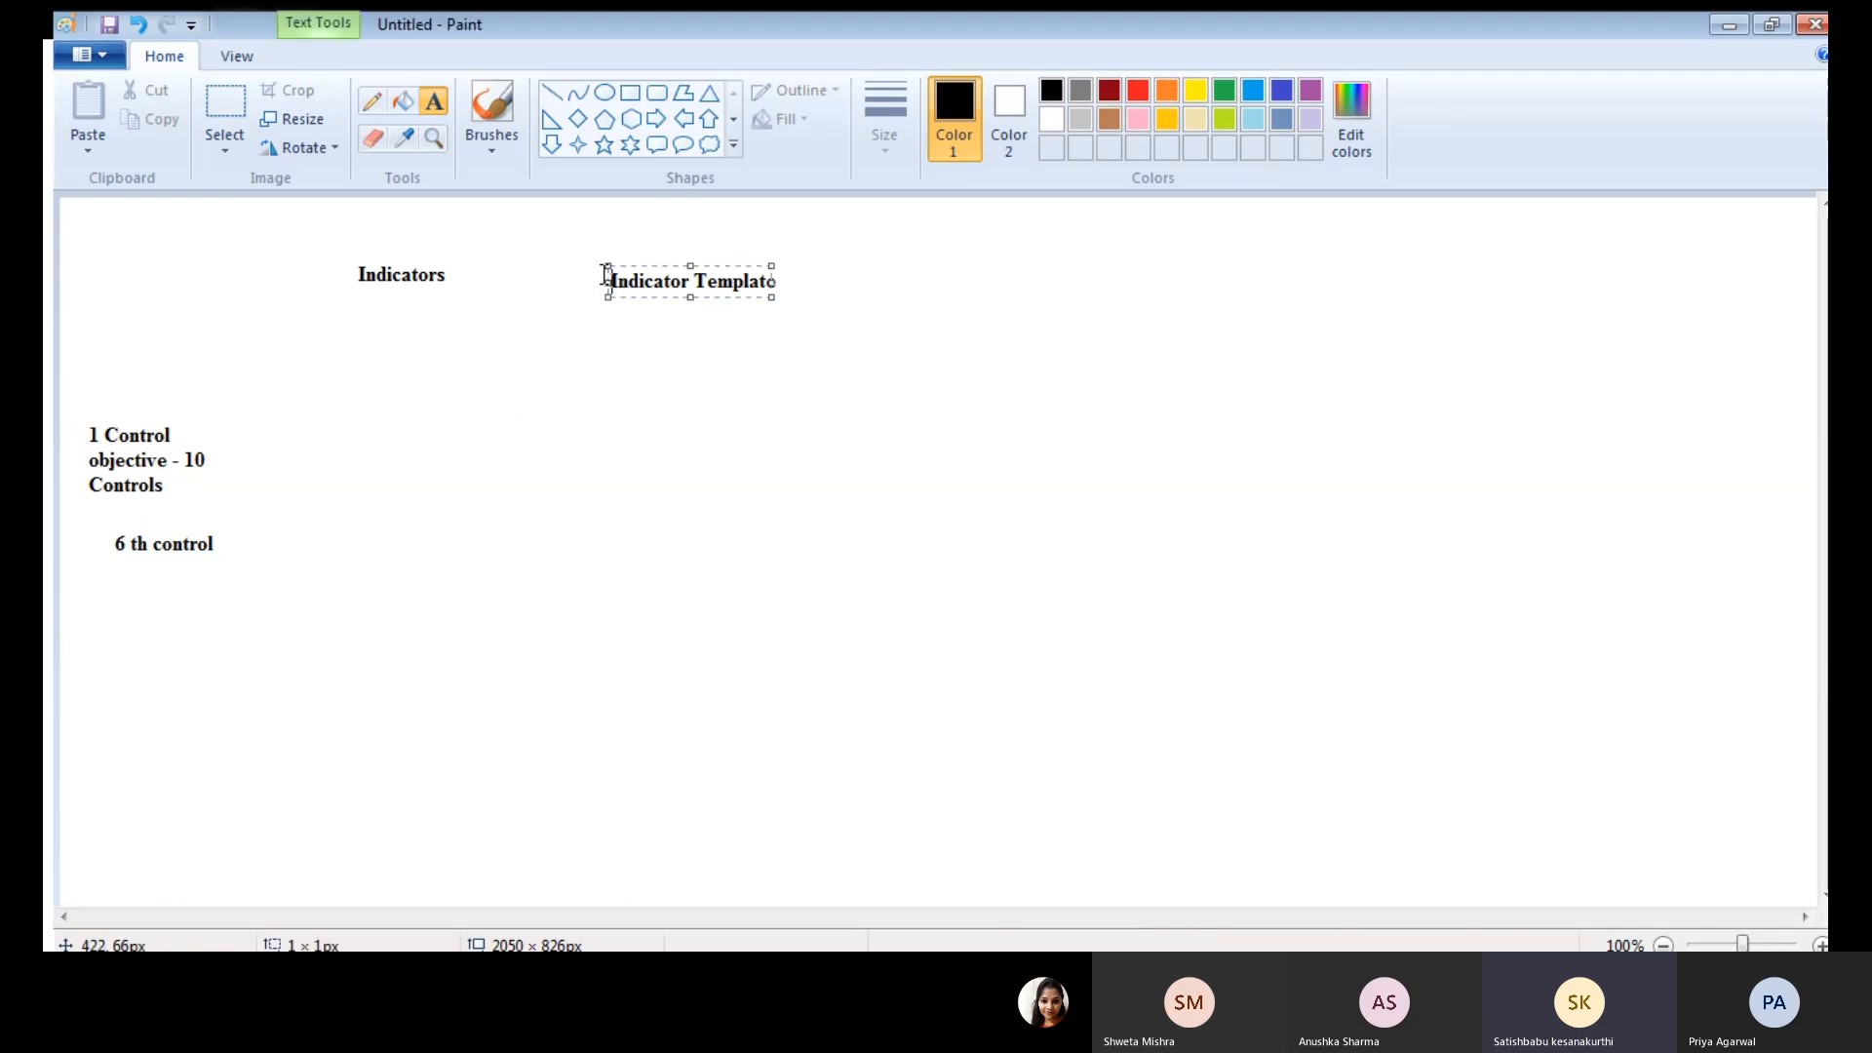
{"action": "left_click", "coordinate": [785, 314]}
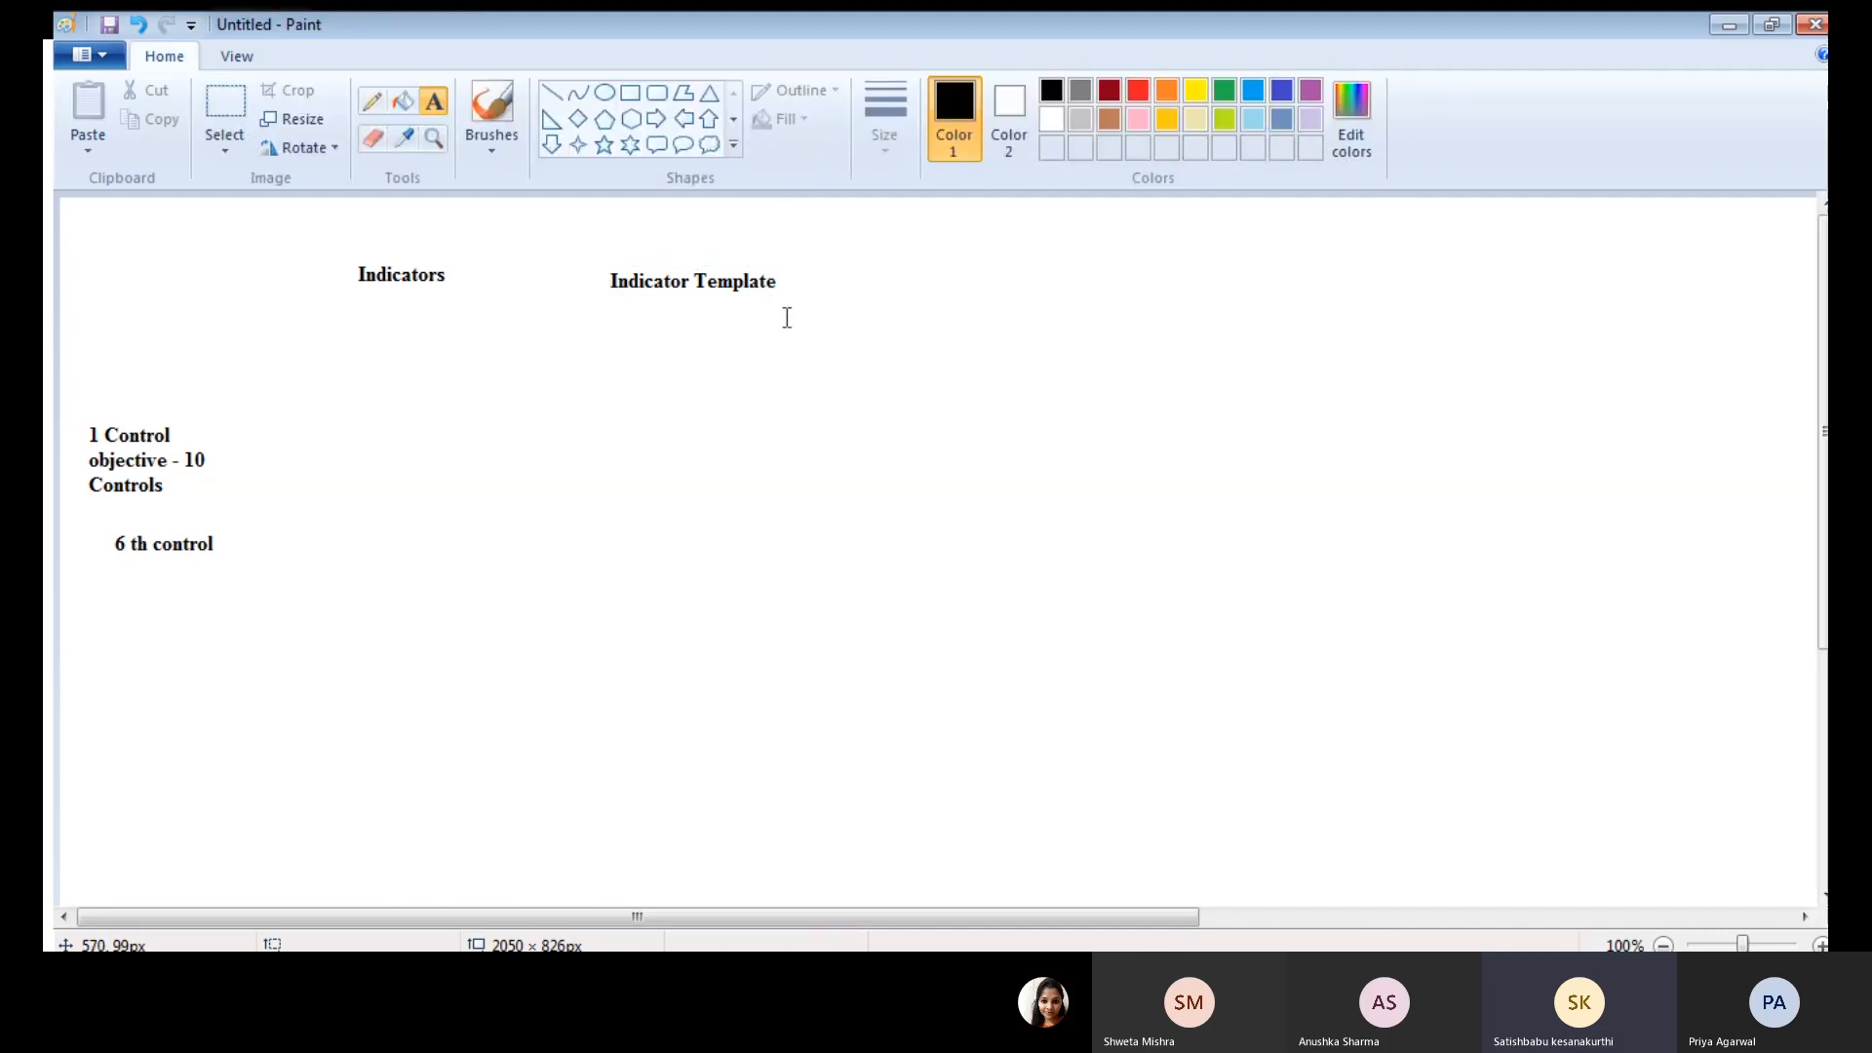
{"action": "left_click", "coordinate": [454, 263]}
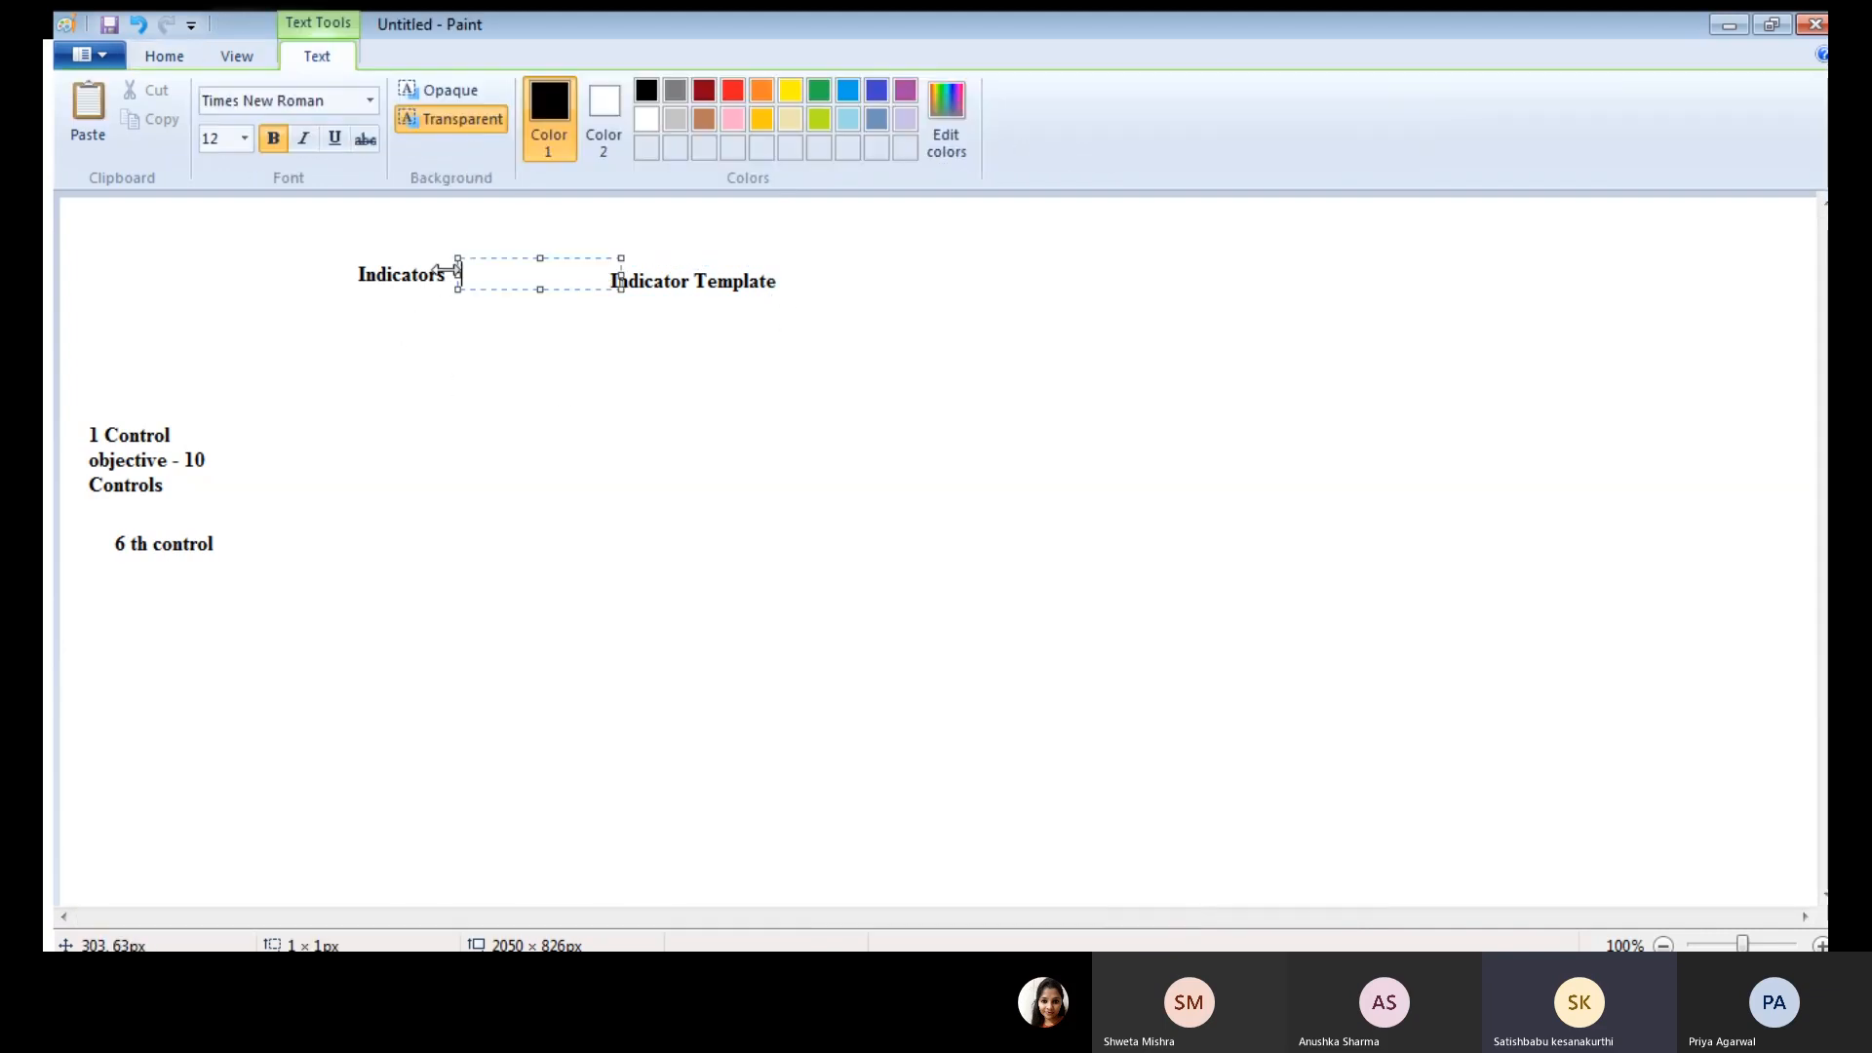
{"action": "left_click", "coordinate": [793, 276]}
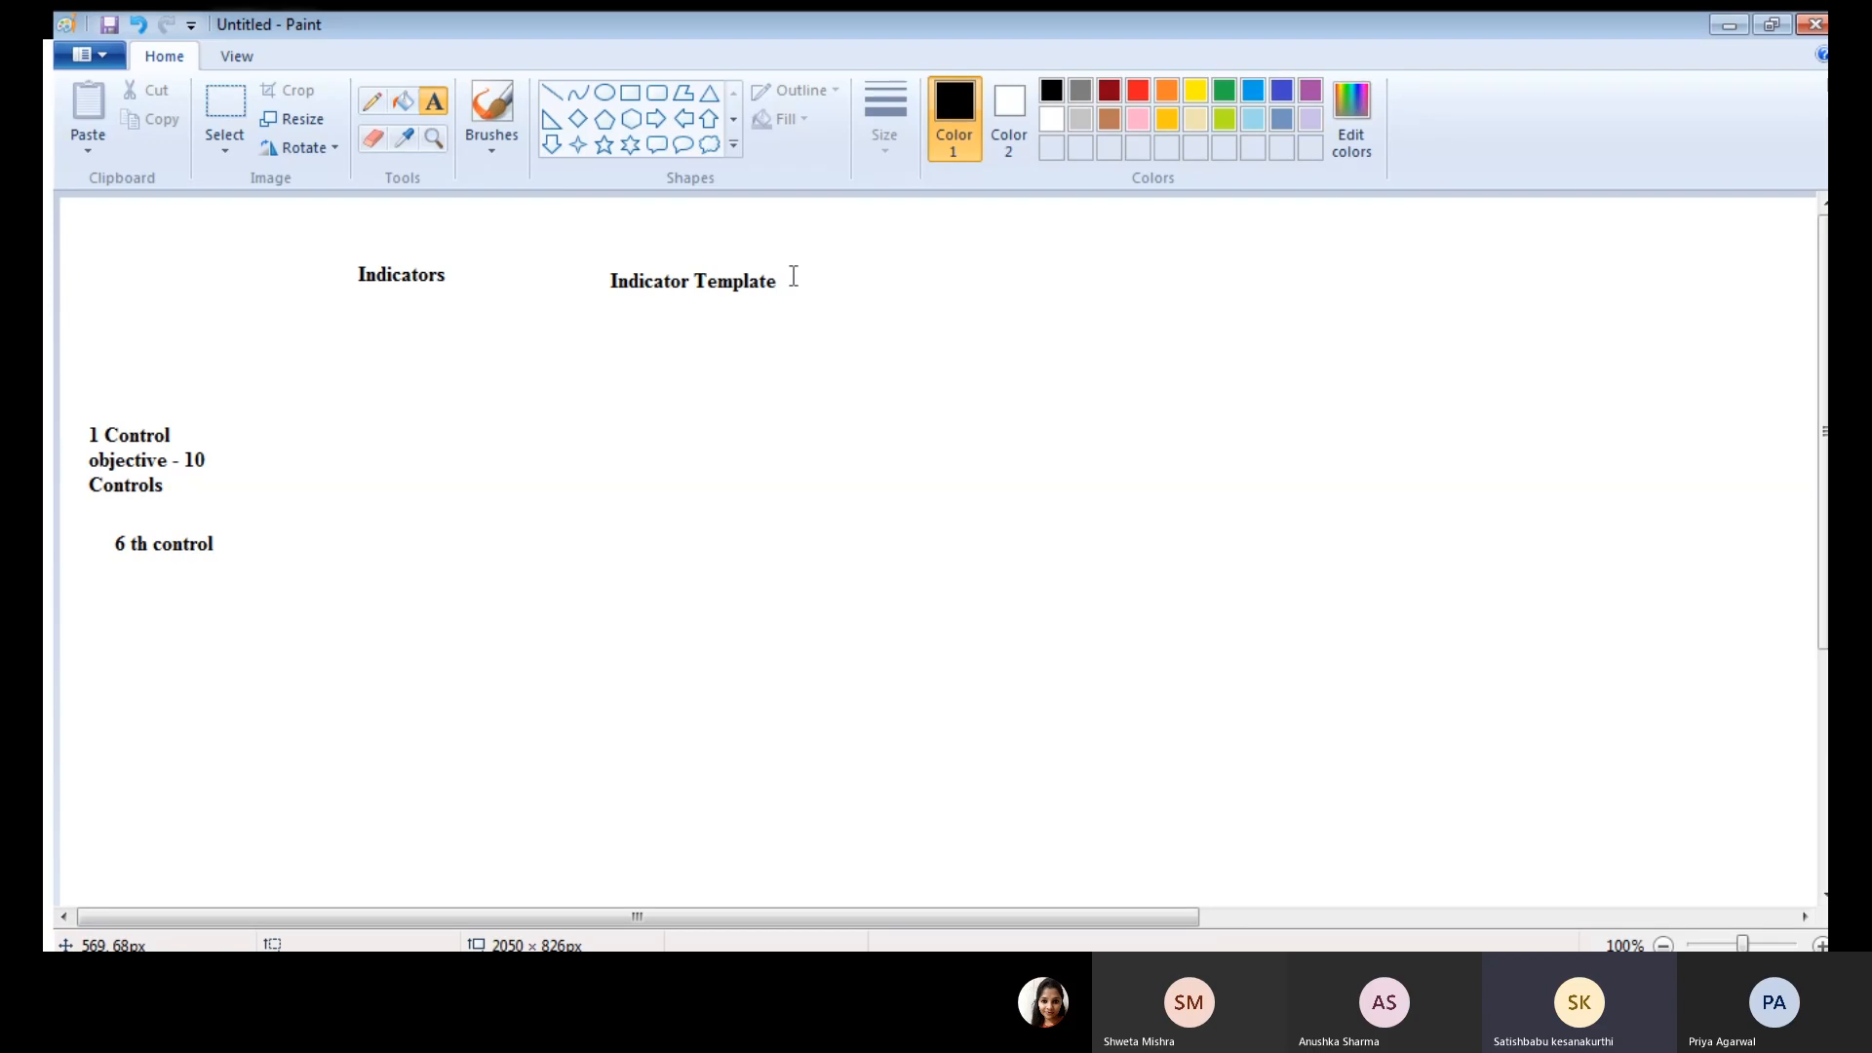
{"action": "left_click", "coordinate": [340, 292]}
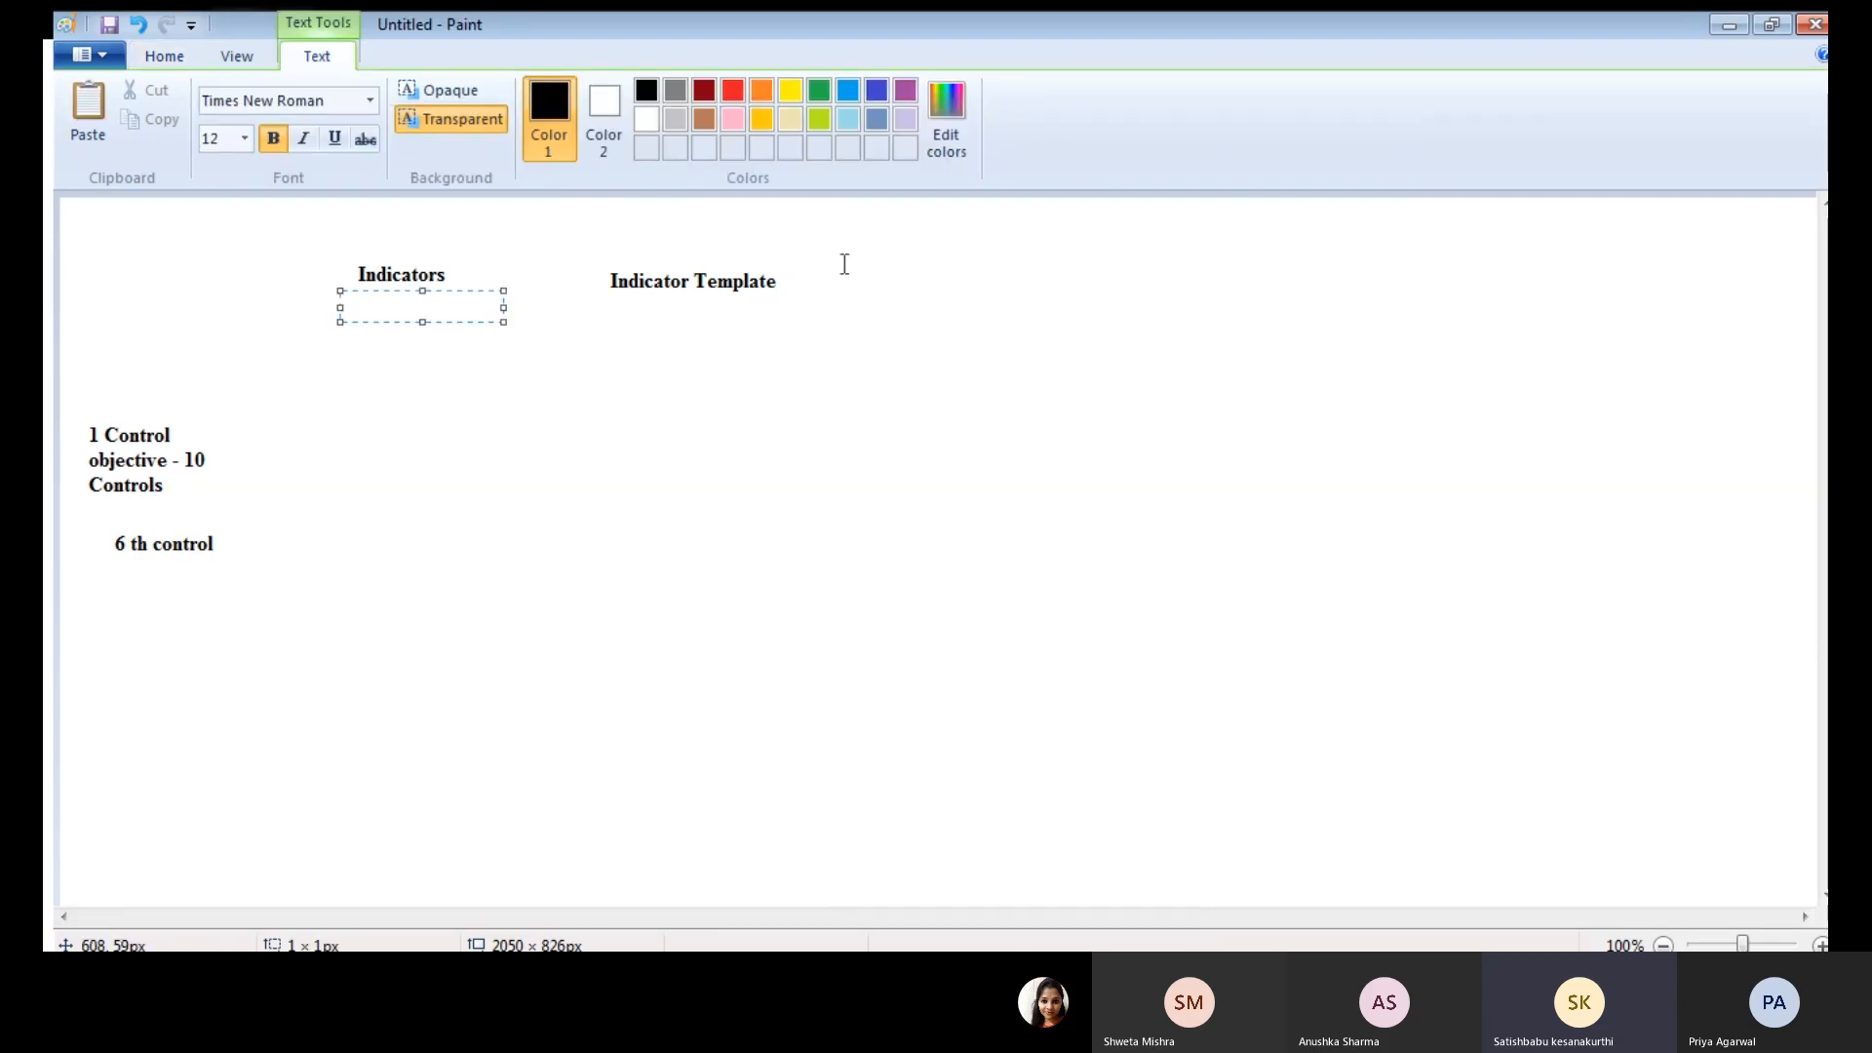
{"action": "left_click", "coordinate": [786, 280]}
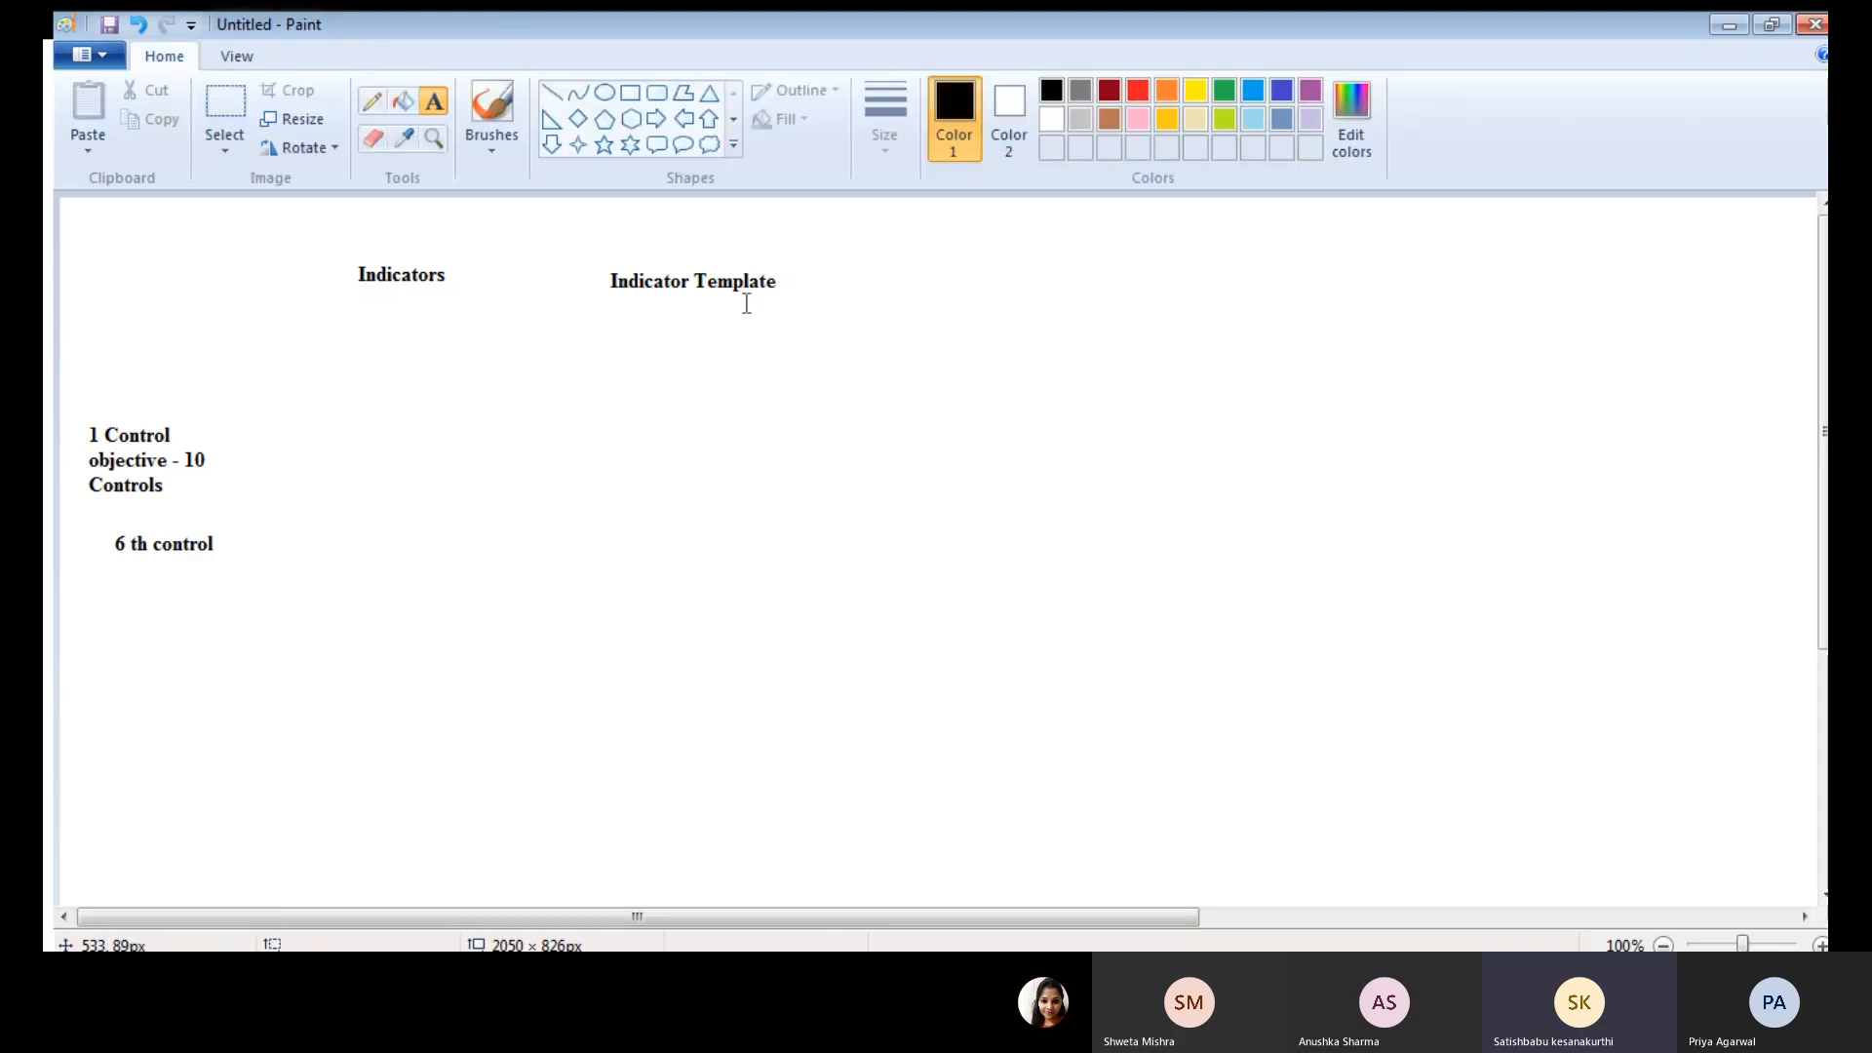
{"action": "left_click", "coordinate": [722, 330]}
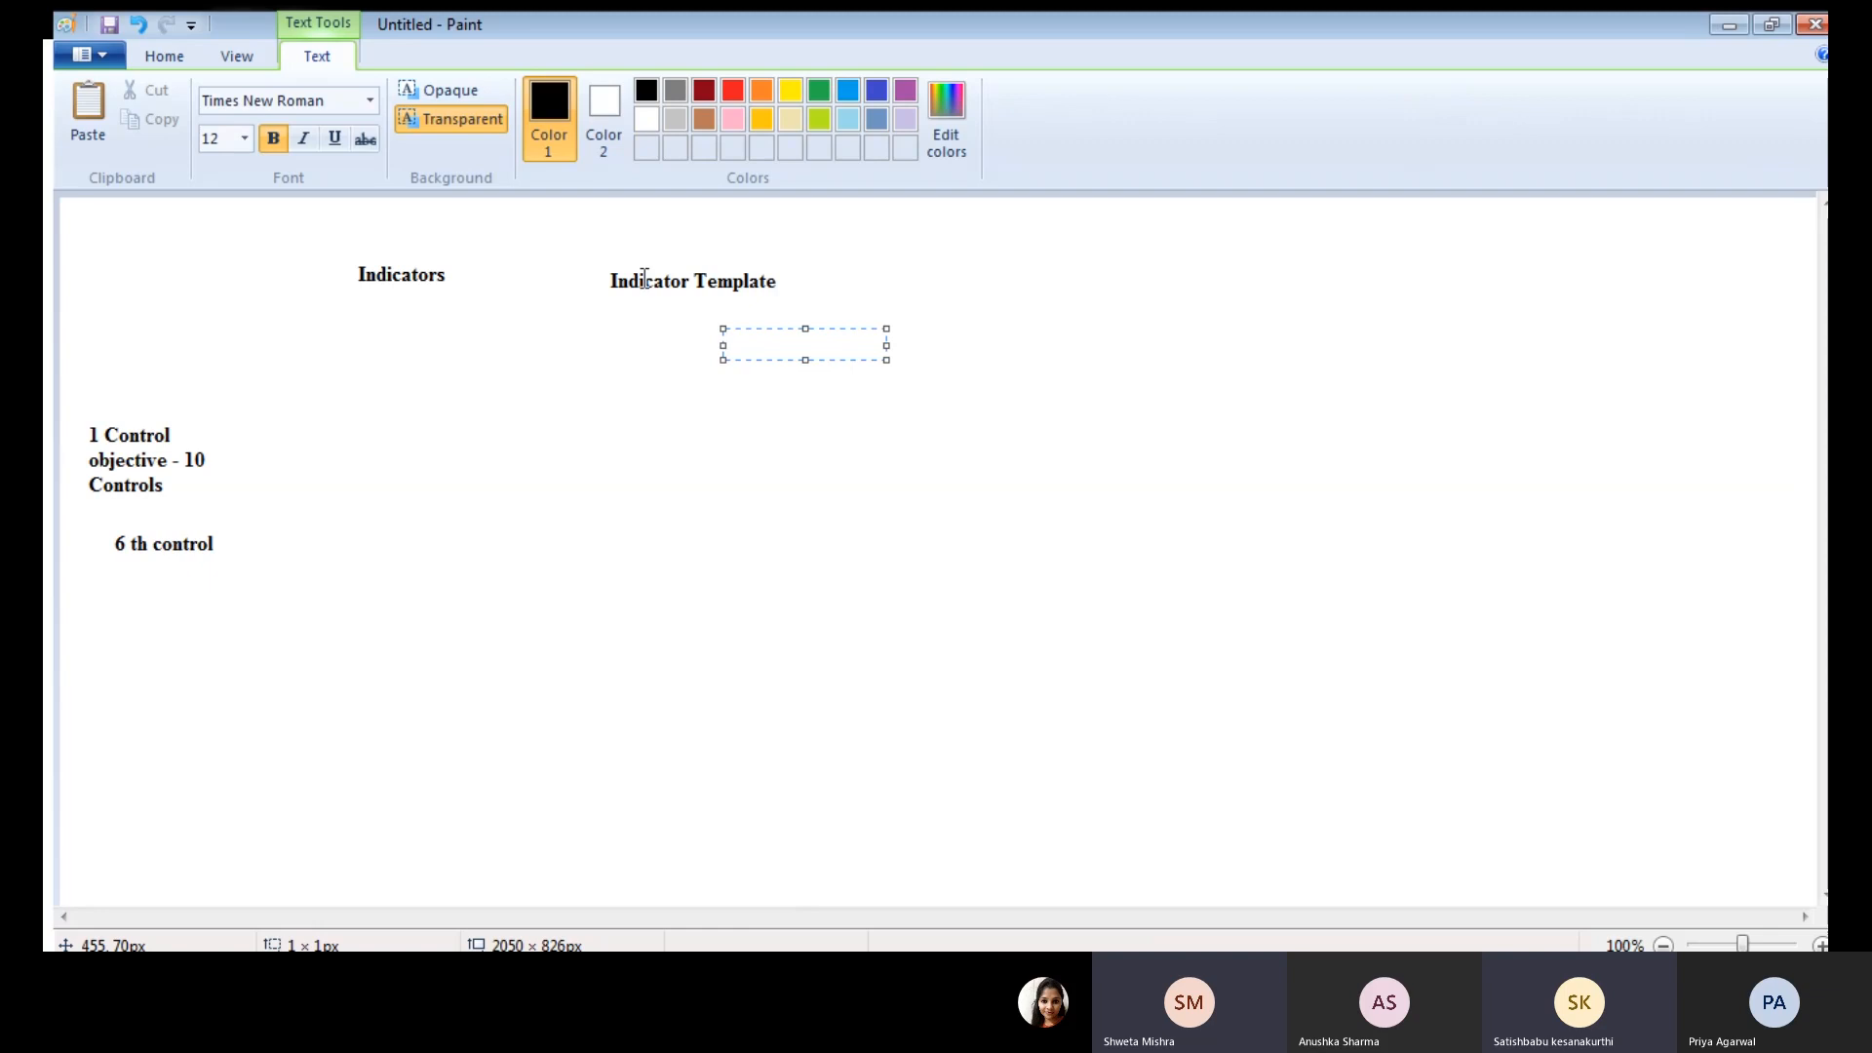
{"action": "left_click_drag", "start_coordinate": [877, 334], "coordinate": [1132, 284]}
{"action": "left_click", "coordinate": [652, 710]}
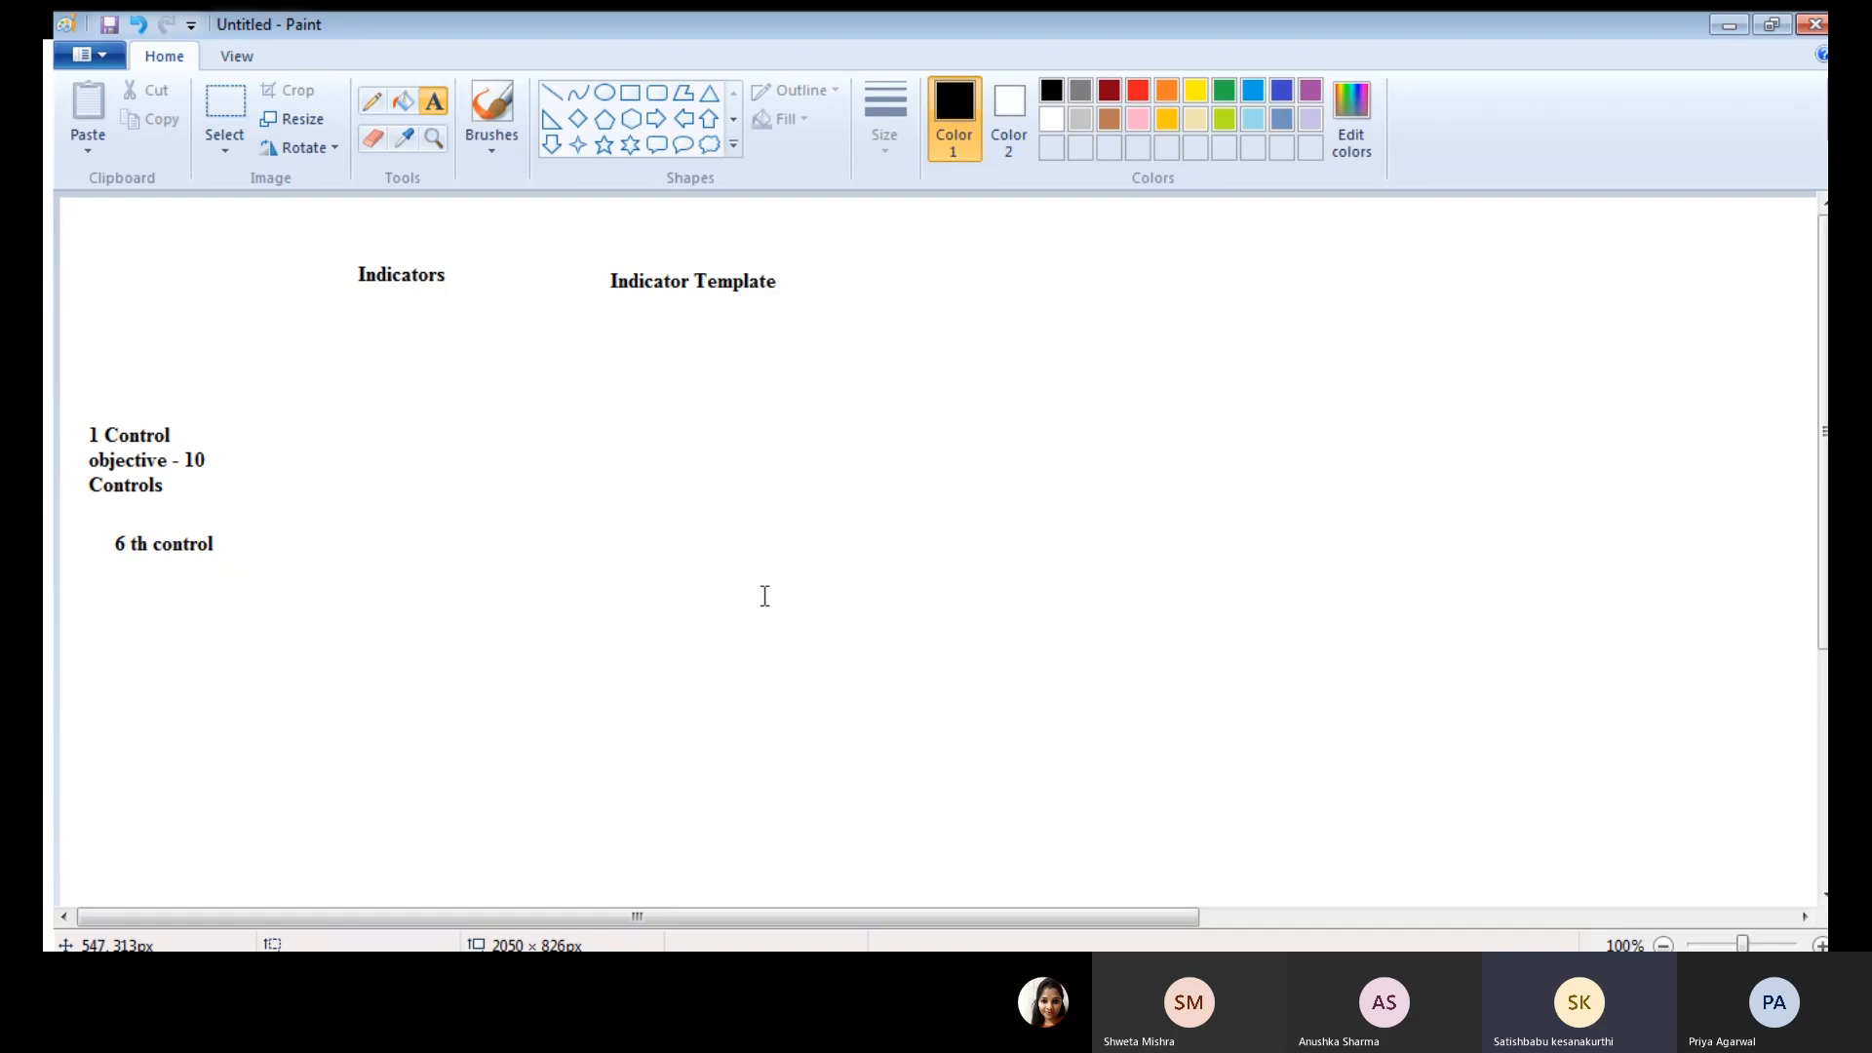
{"action": "left_click", "coordinate": [593, 296]}
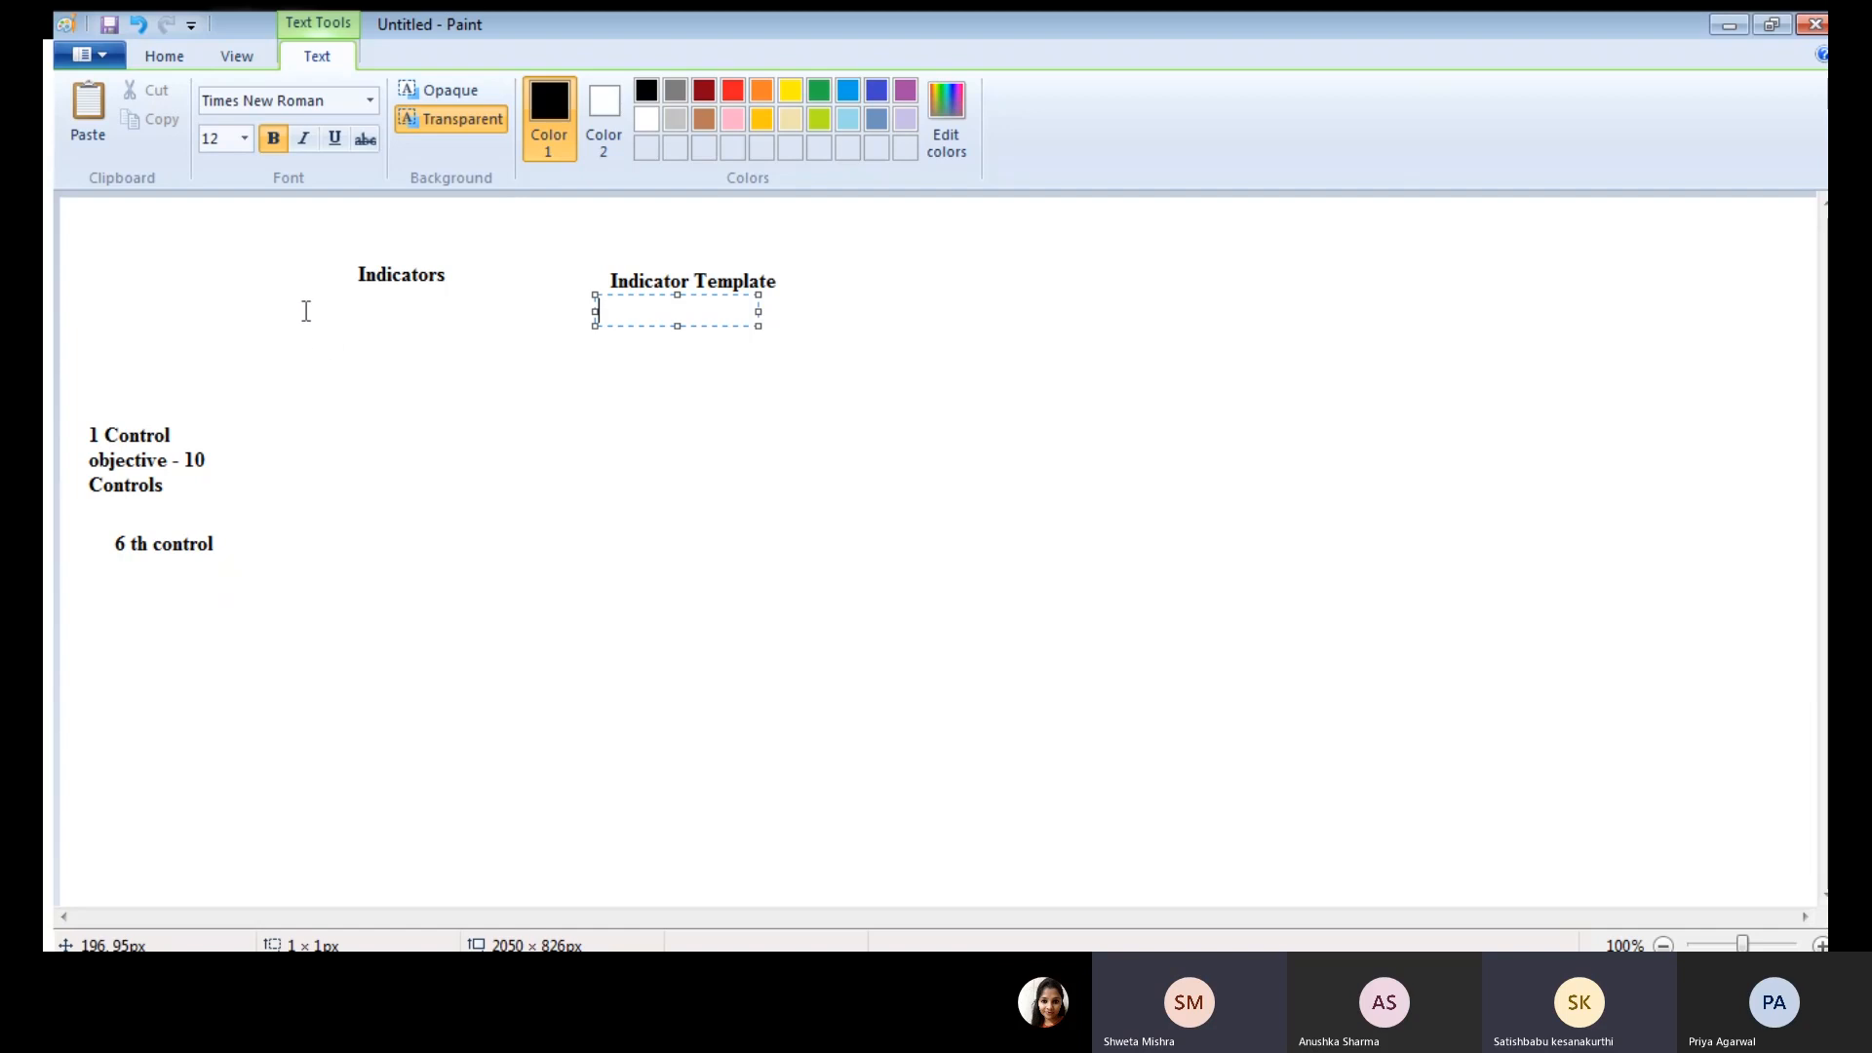
{"action": "left_click", "coordinate": [309, 273]}
{"action": "left_click", "coordinate": [834, 325]}
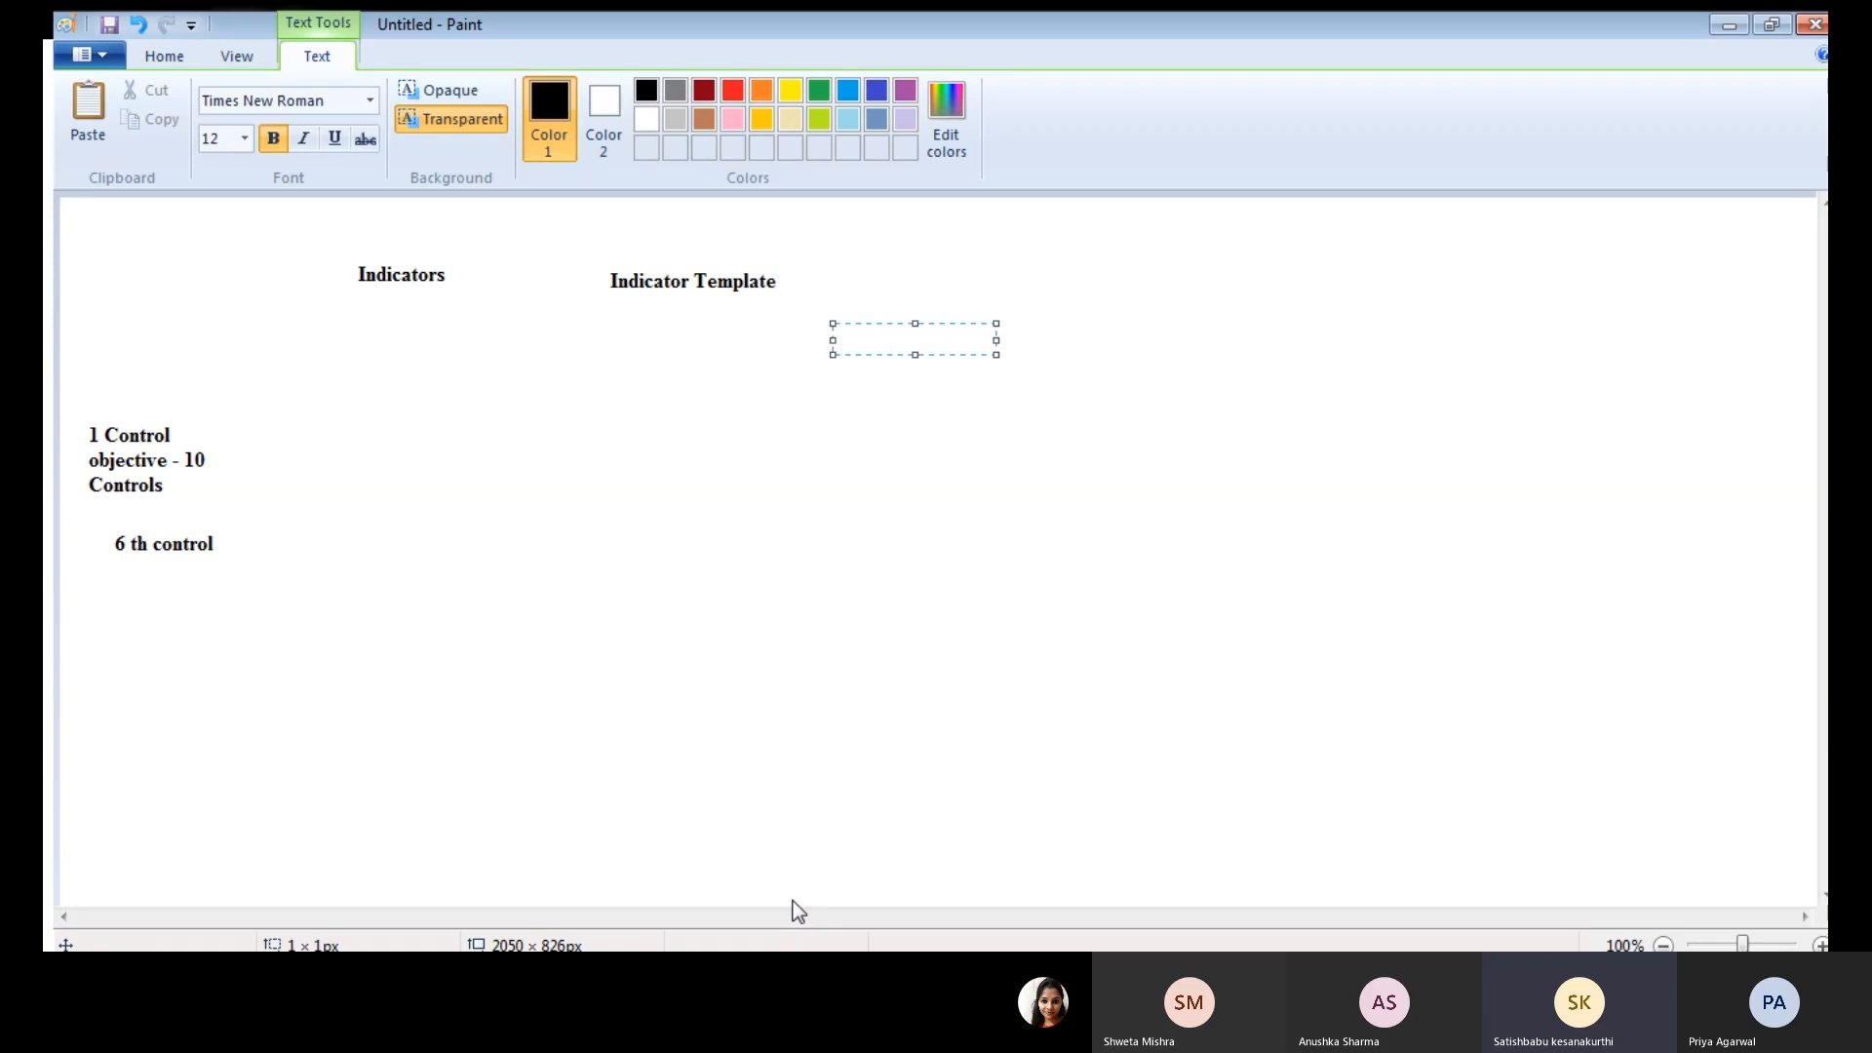
{"action": "left_click", "coordinate": [672, 485]}
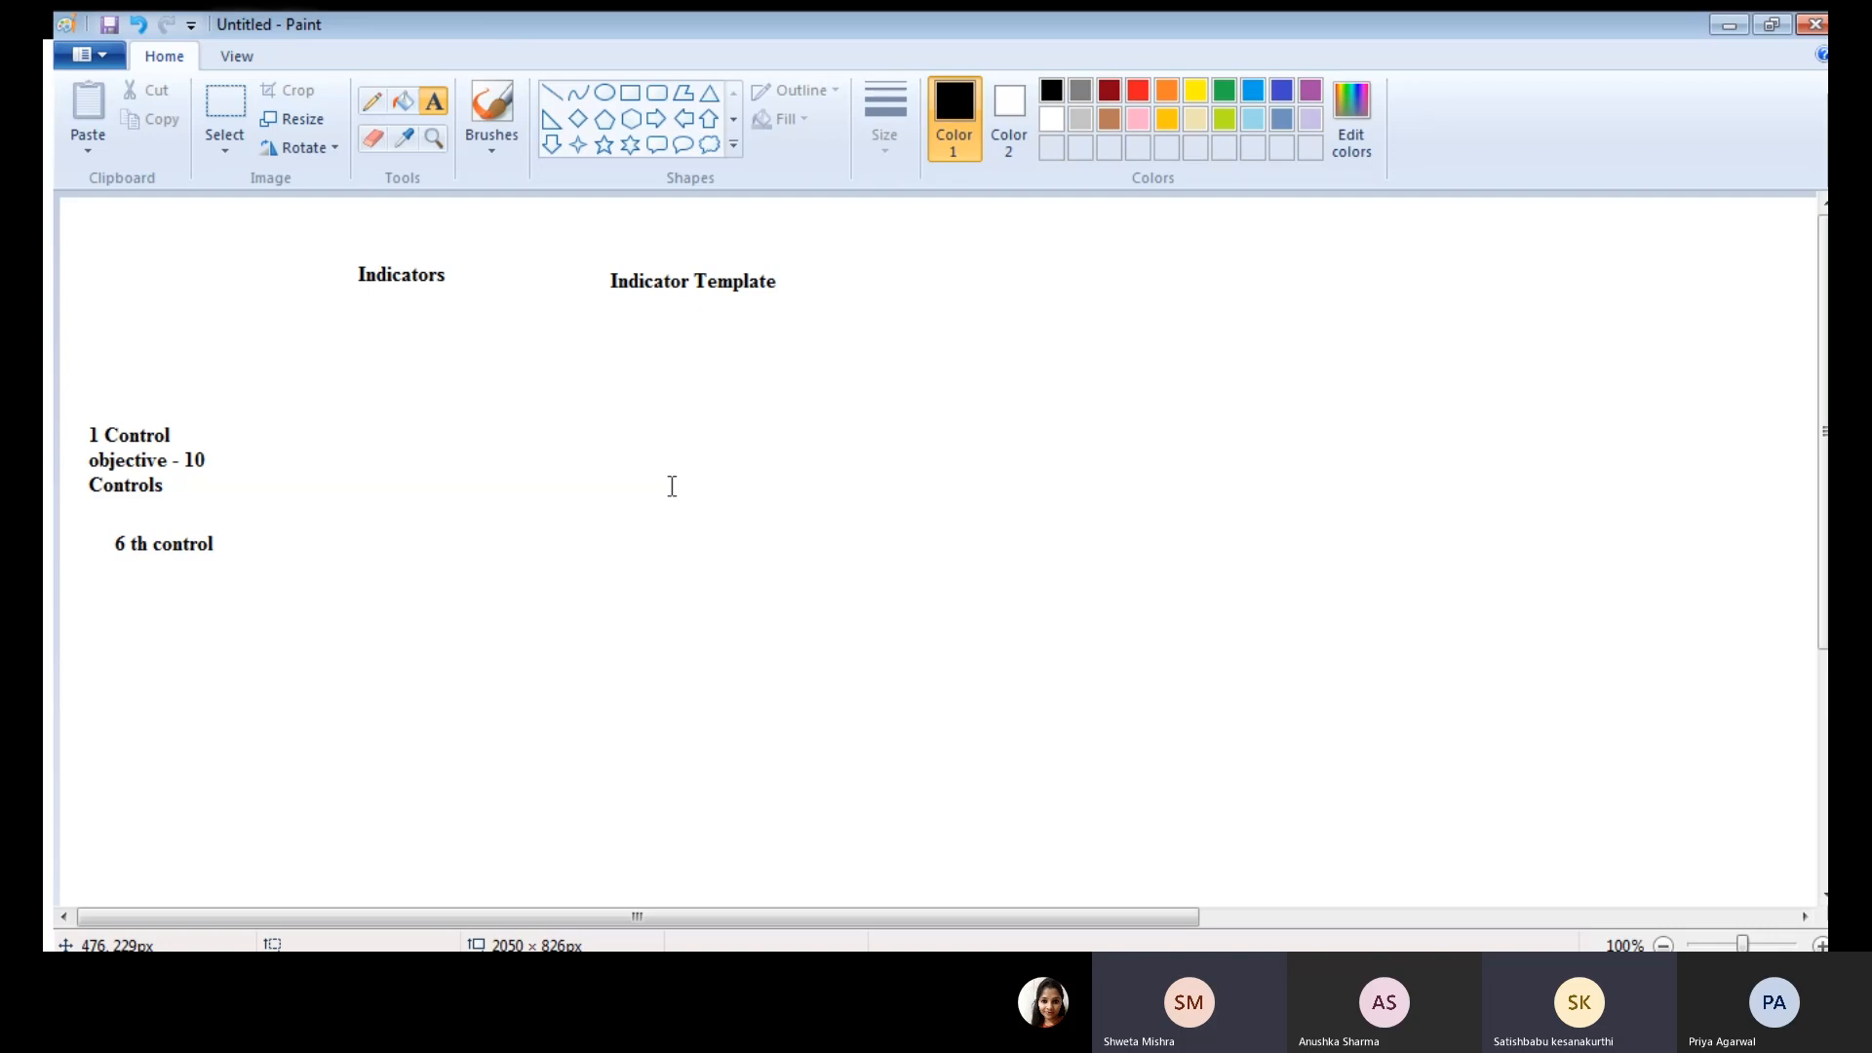
{"action": "left_click", "coordinate": [361, 296]}
{"action": "left_click", "coordinate": [693, 309]}
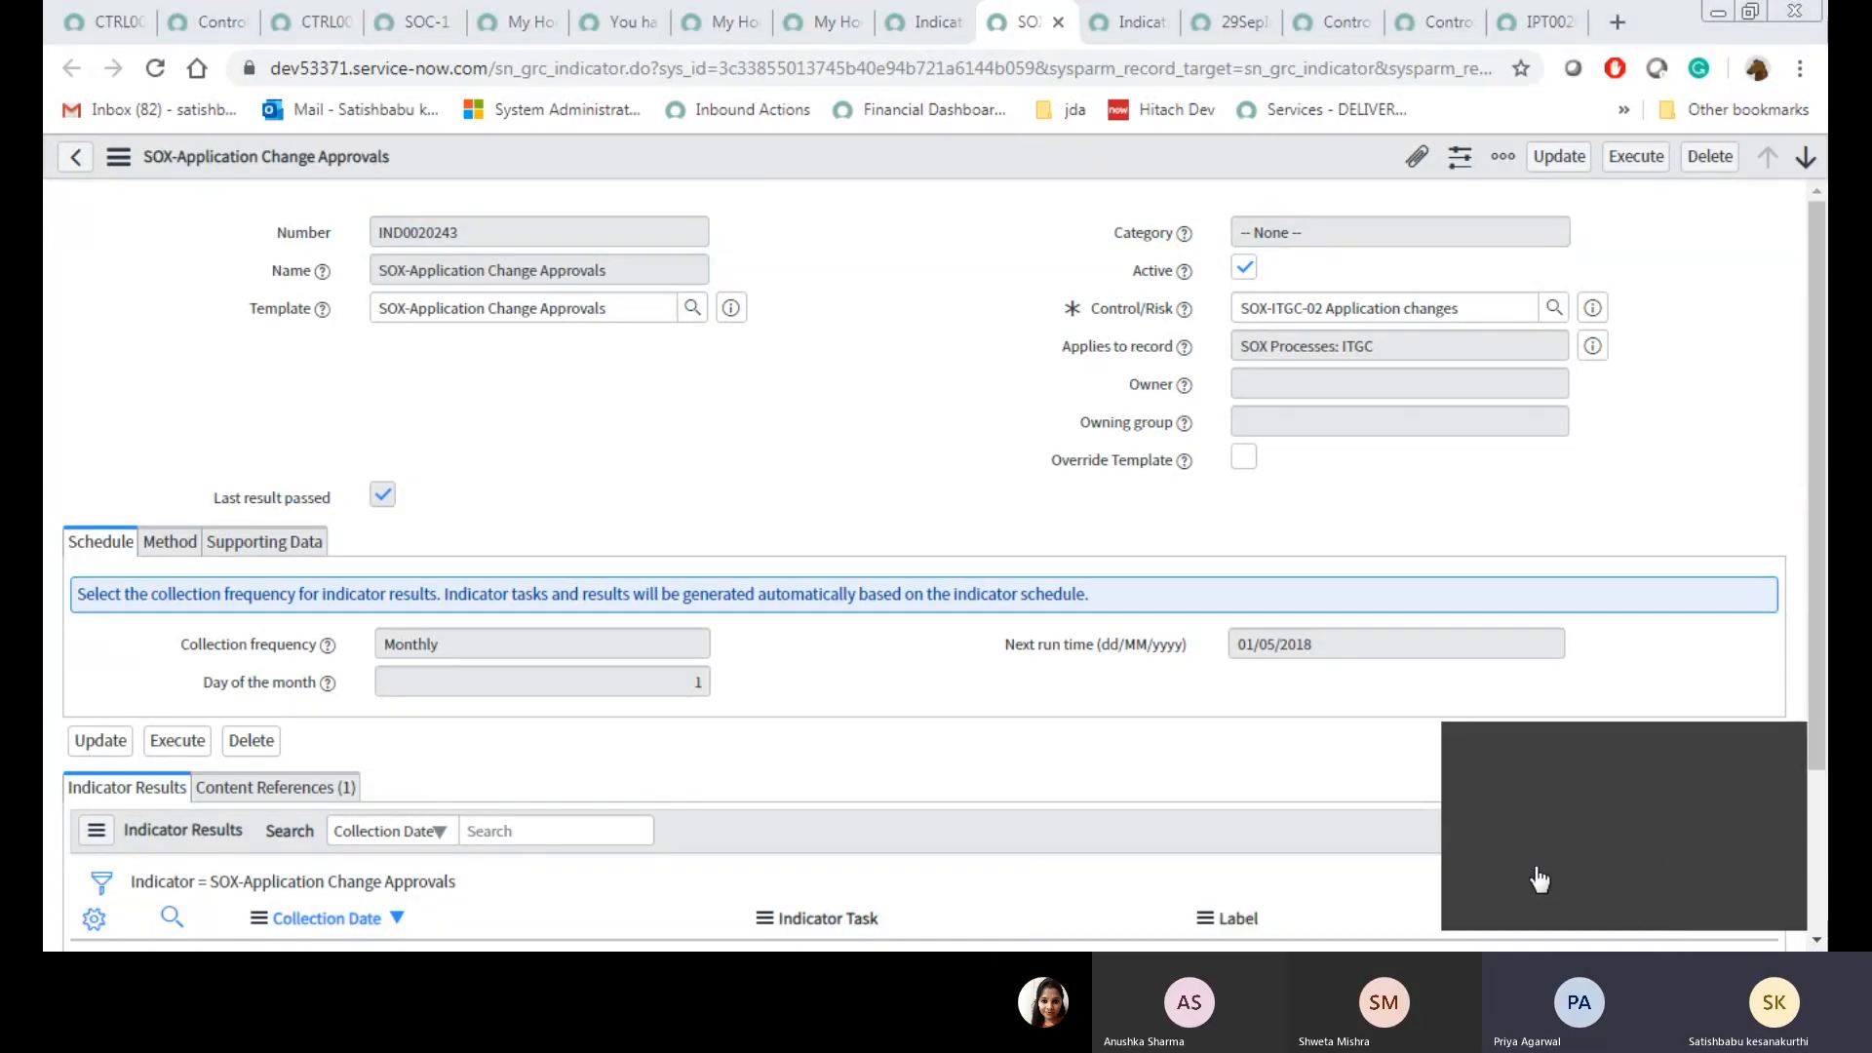
Close the SOX-Application Change Approvals indicator tab and the tab after it, and return to the Indicators list
{"action": "left_click", "coordinate": [1058, 21]}
{"action": "left_click", "coordinate": [1059, 22]}
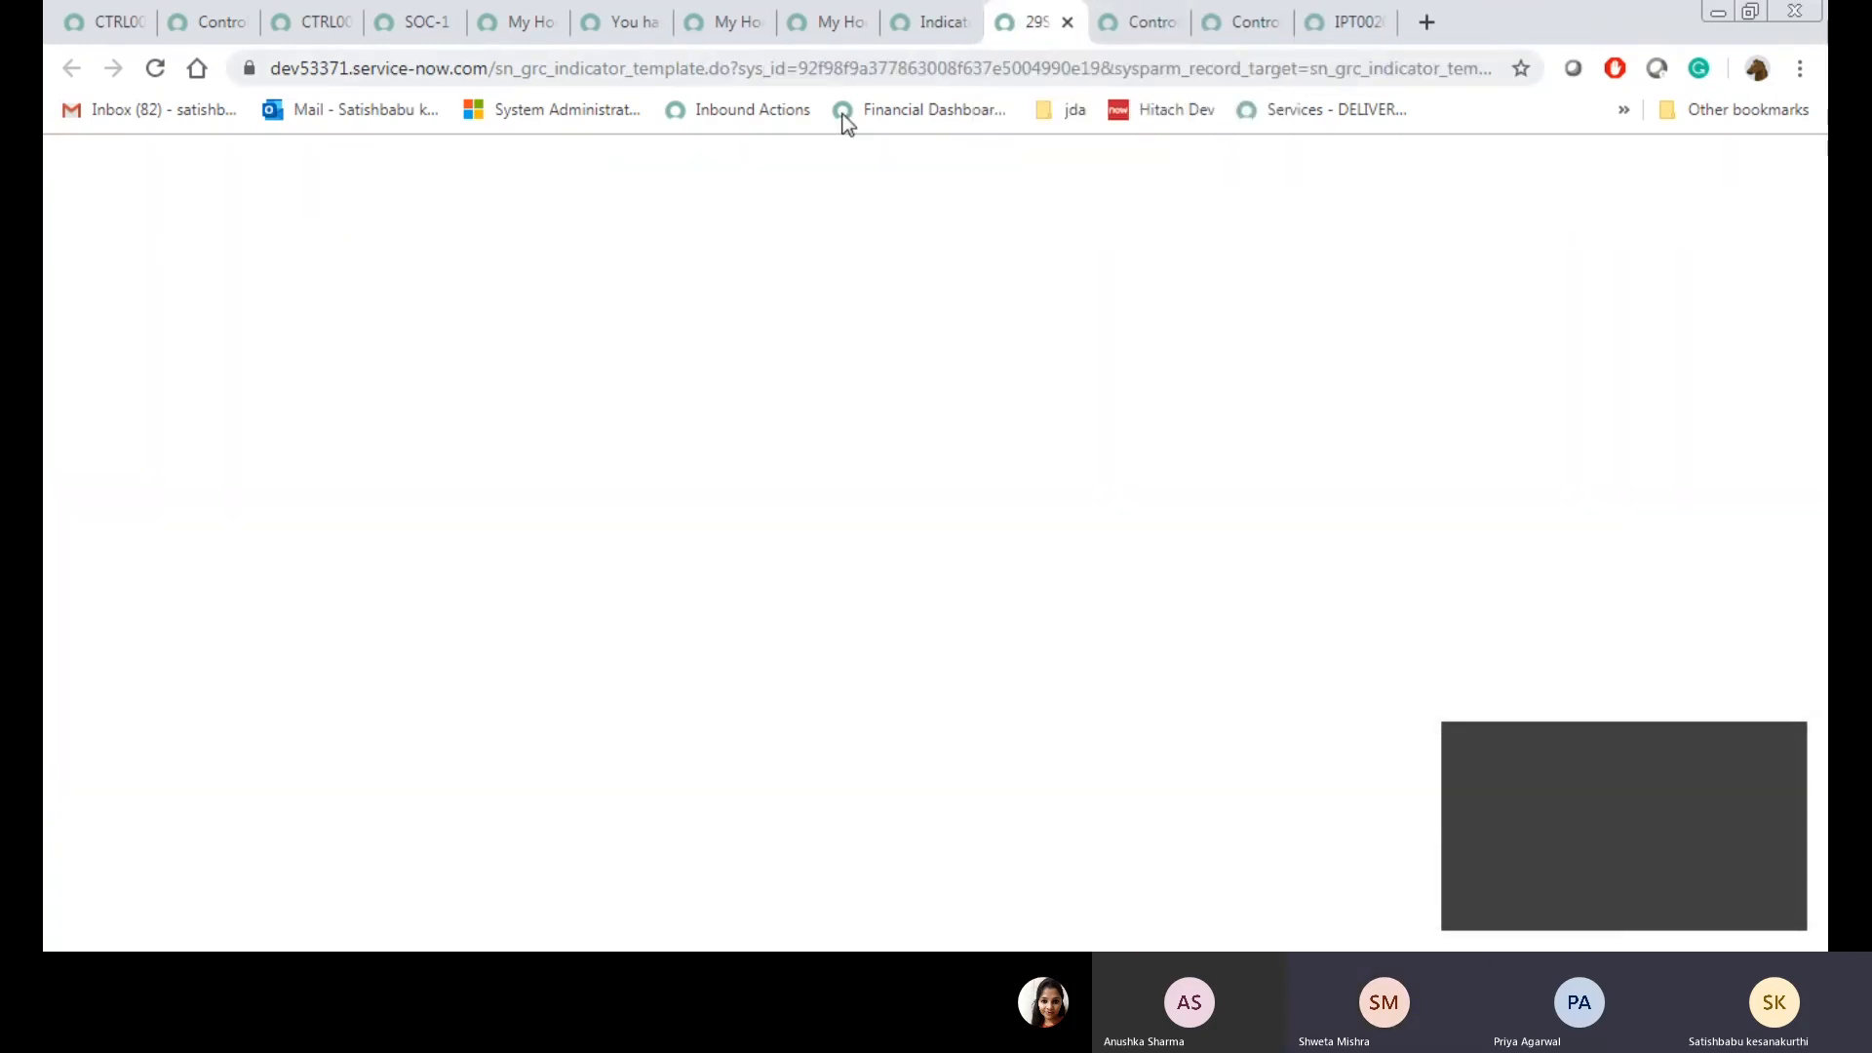
{"action": "left_click", "coordinate": [924, 4]}
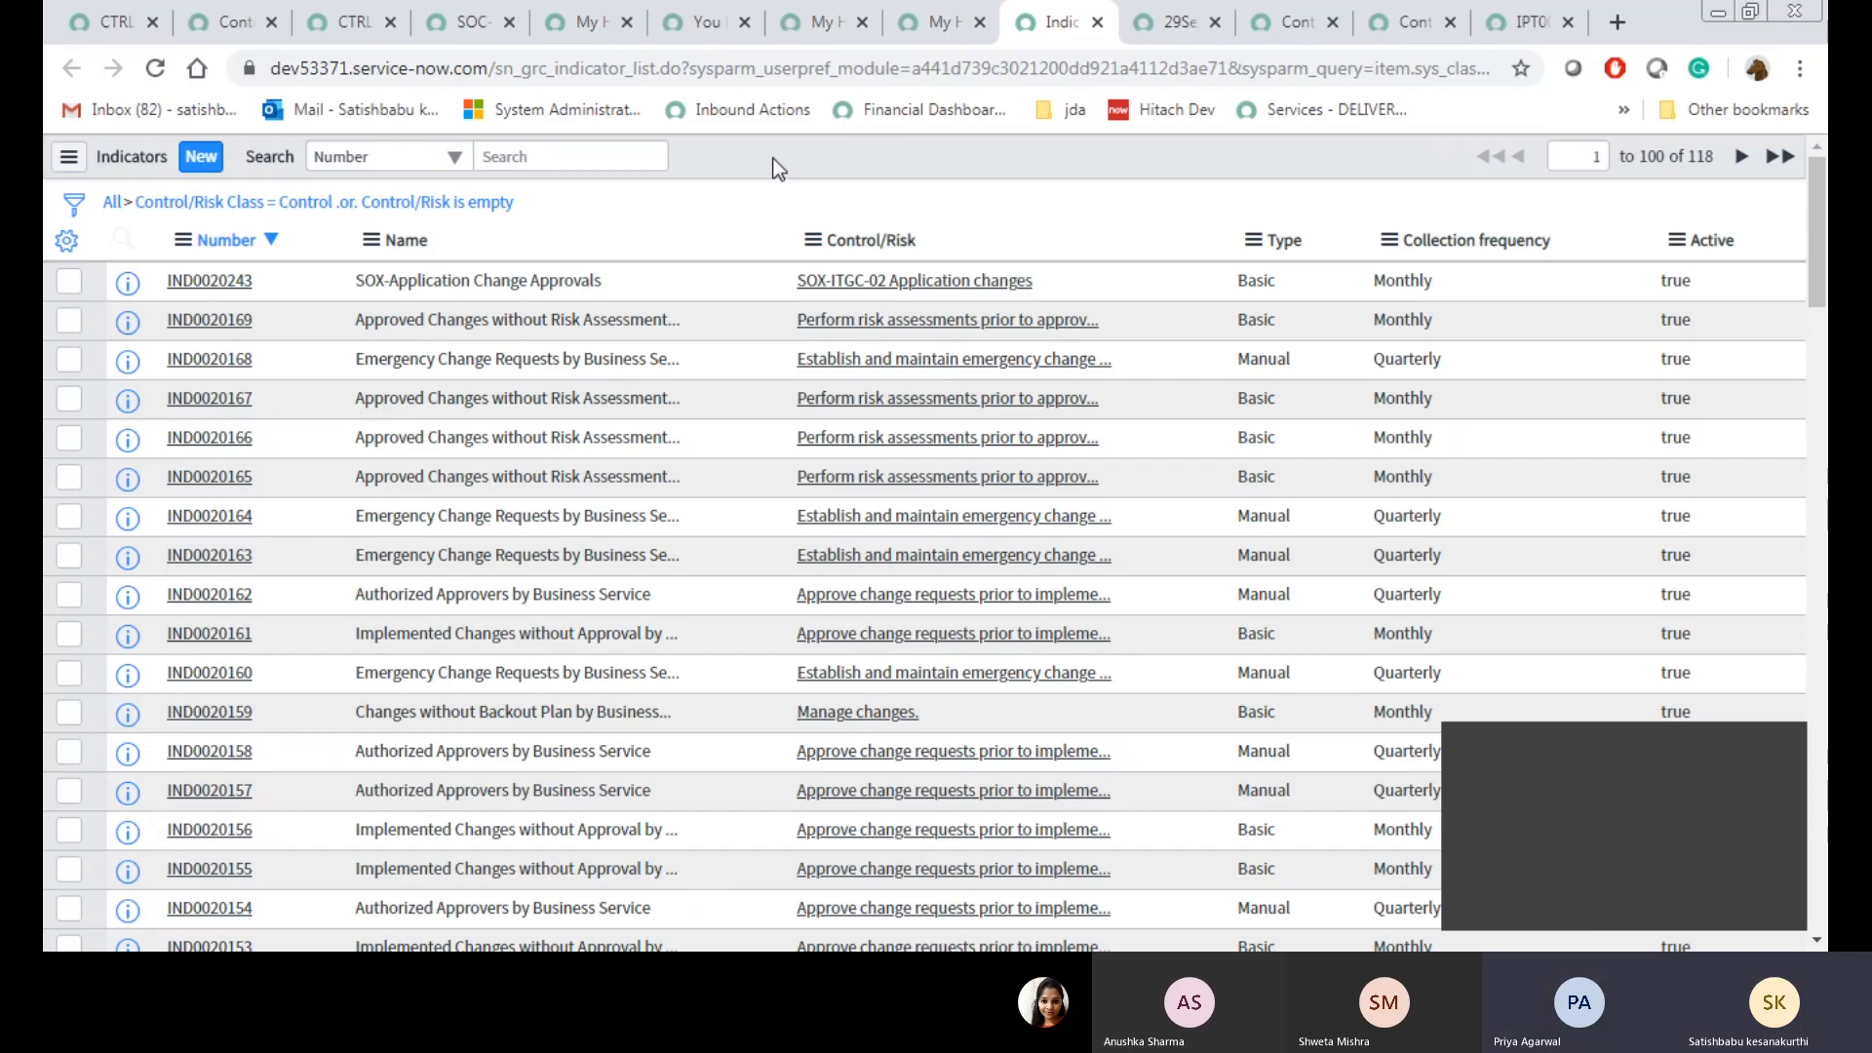
From the homepage navigator, open the Policy and Compliance Indicator Templates list in a new browser tab and switch to it
{"action": "left_click", "coordinate": [944, 19]}
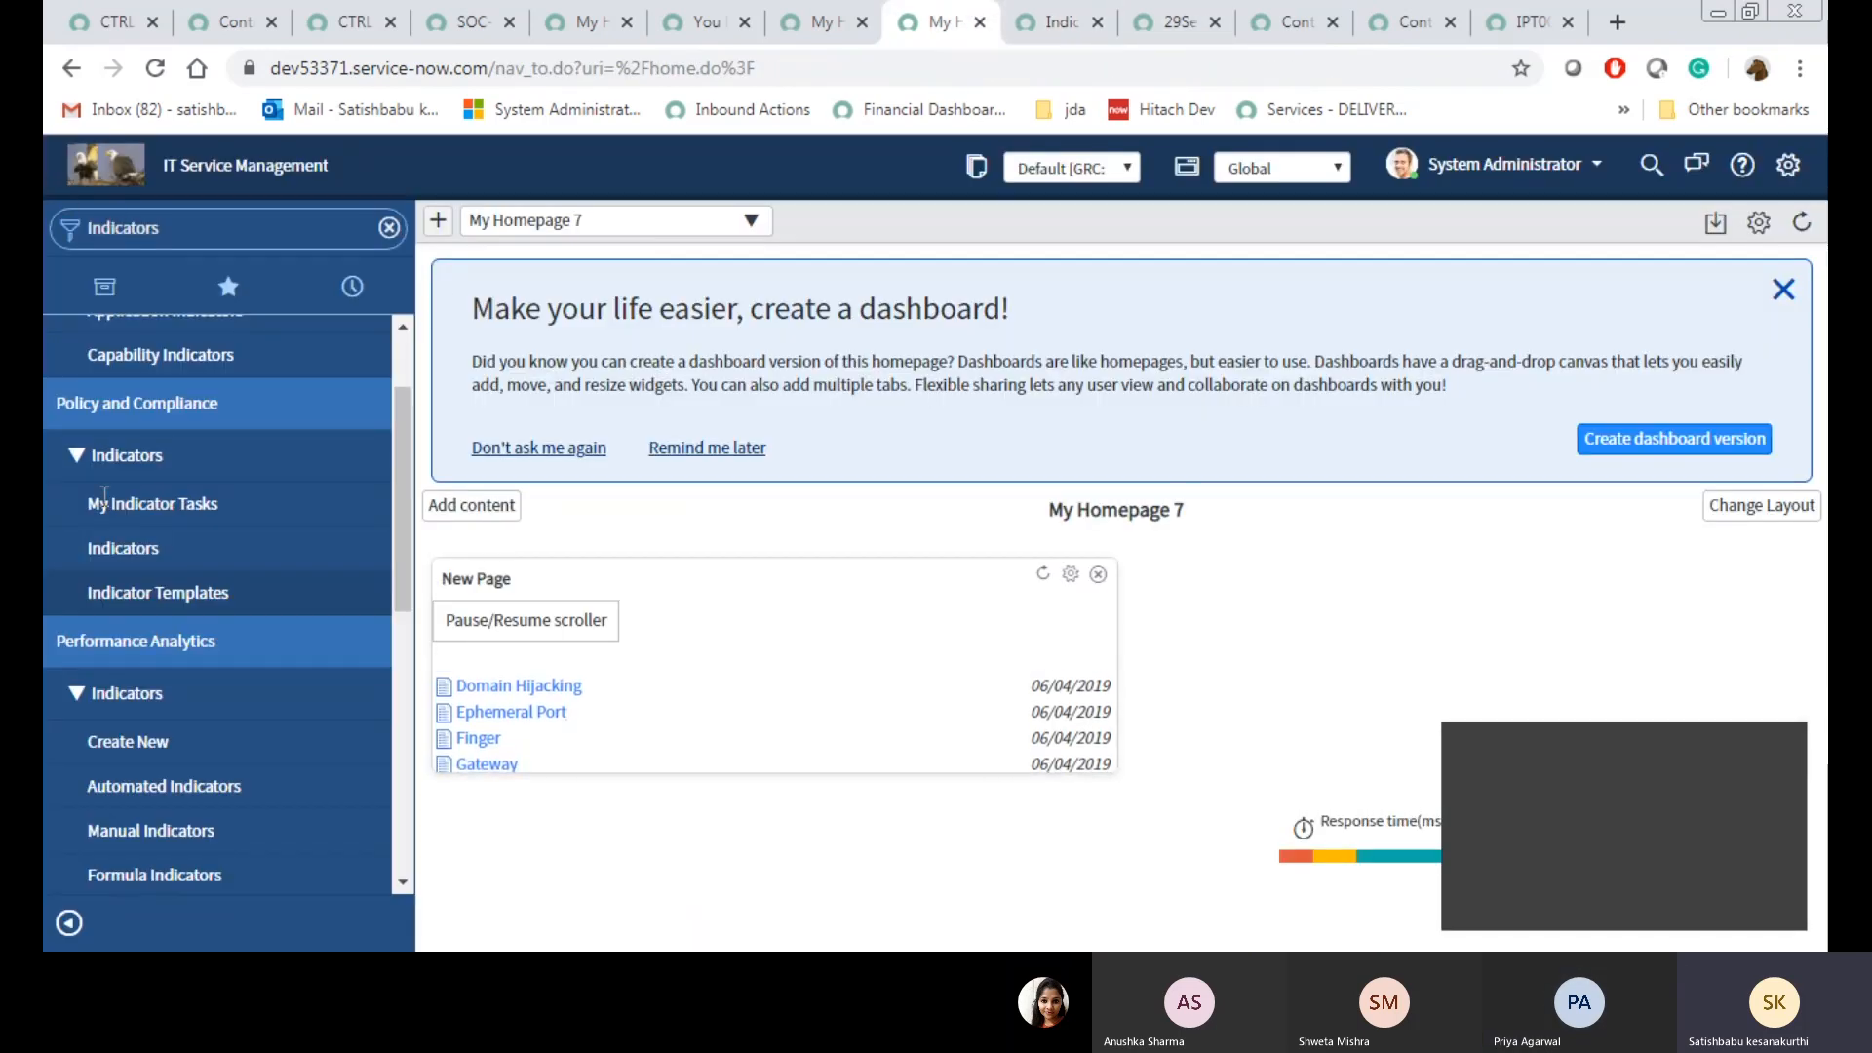
{"action": "middle_click", "coordinate": [156, 592]}
{"action": "left_click", "coordinate": [980, 21]}
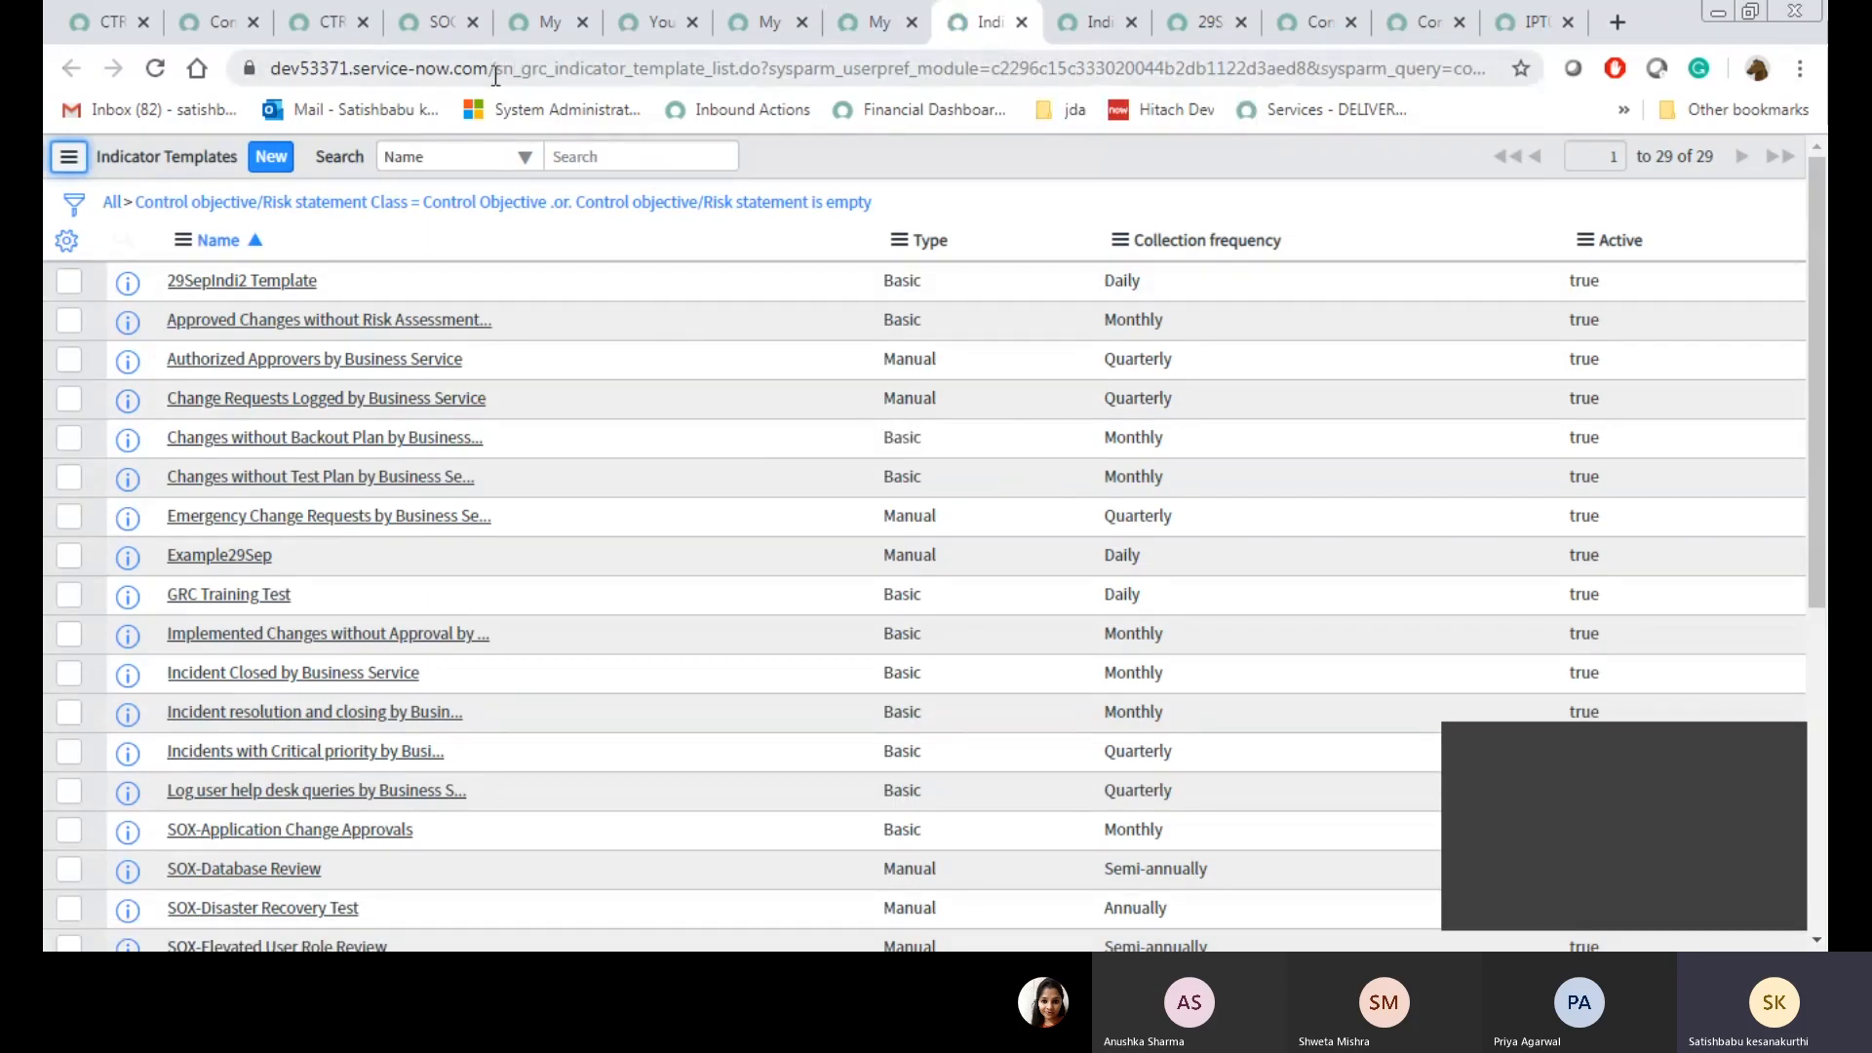
Highlight the indicator template table name and its list suffix in the page URL to point out its prefix and parts
{"action": "left_click_drag", "start_coordinate": [496, 73], "coordinate": [729, 73]}
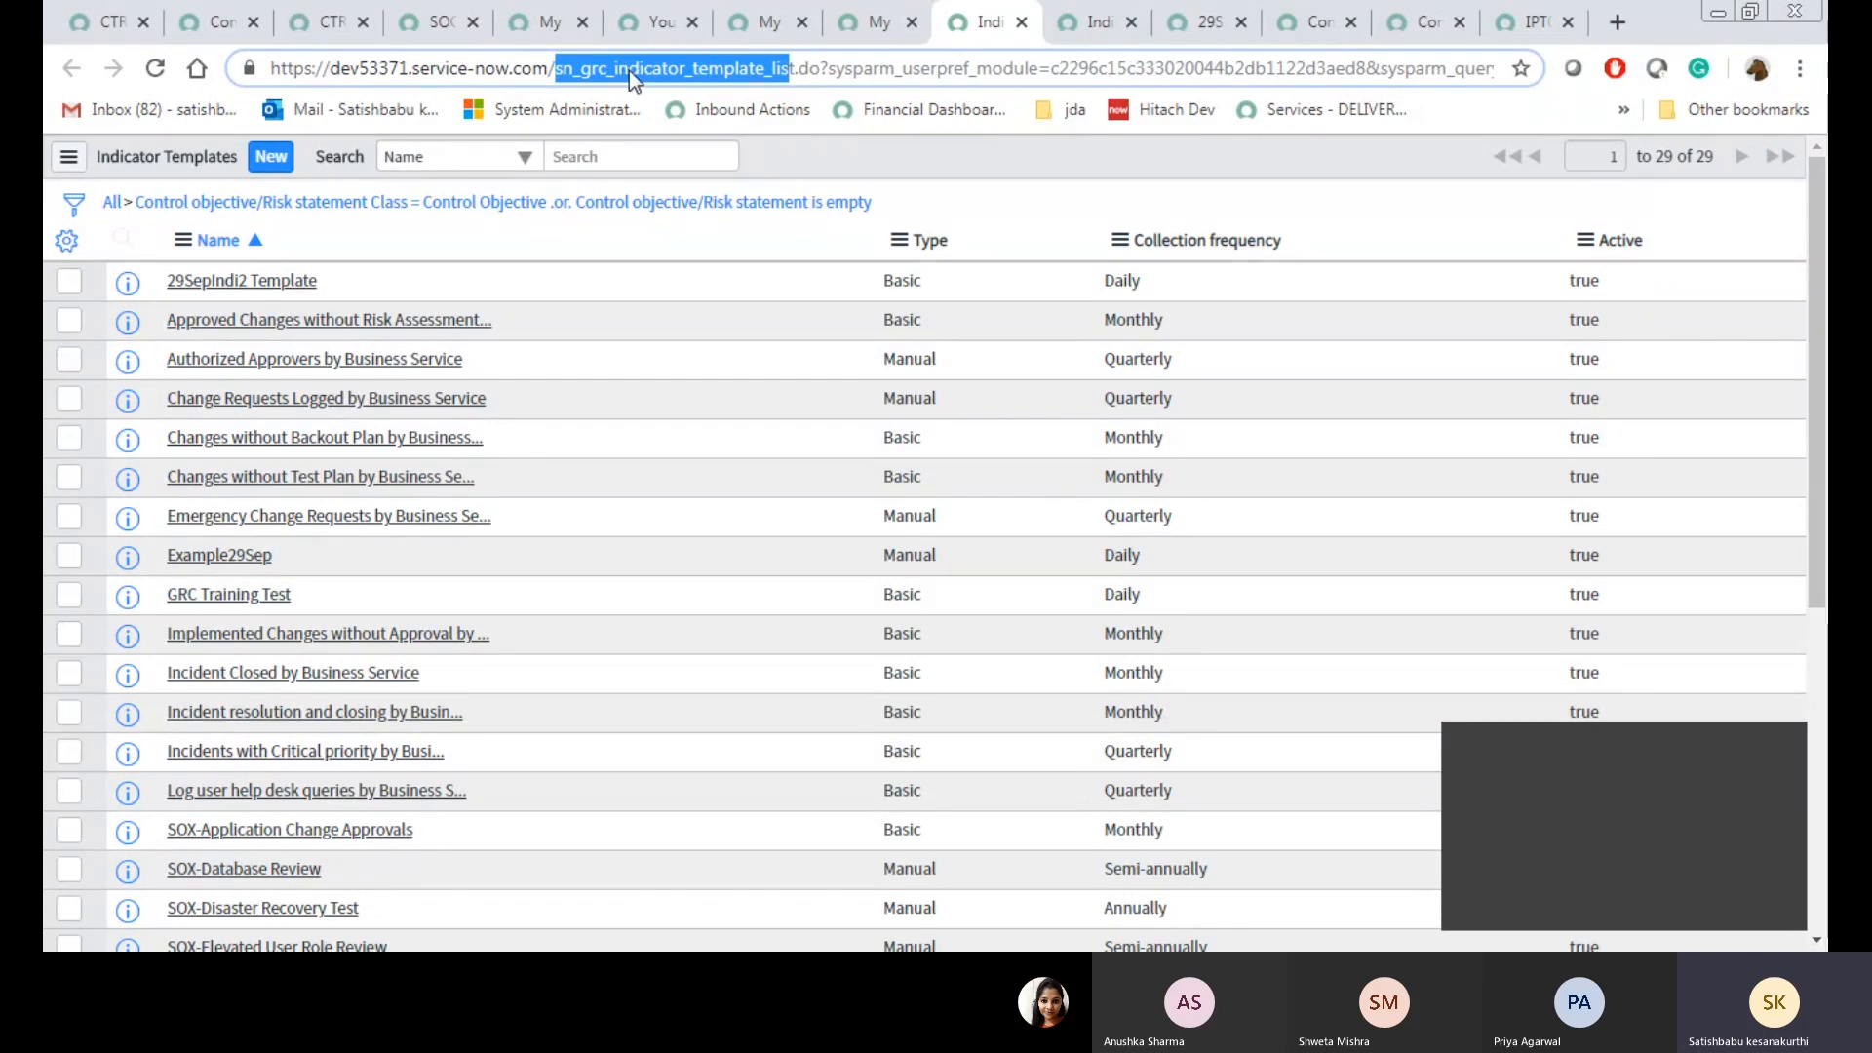
{"action": "left_click", "coordinate": [628, 70]}
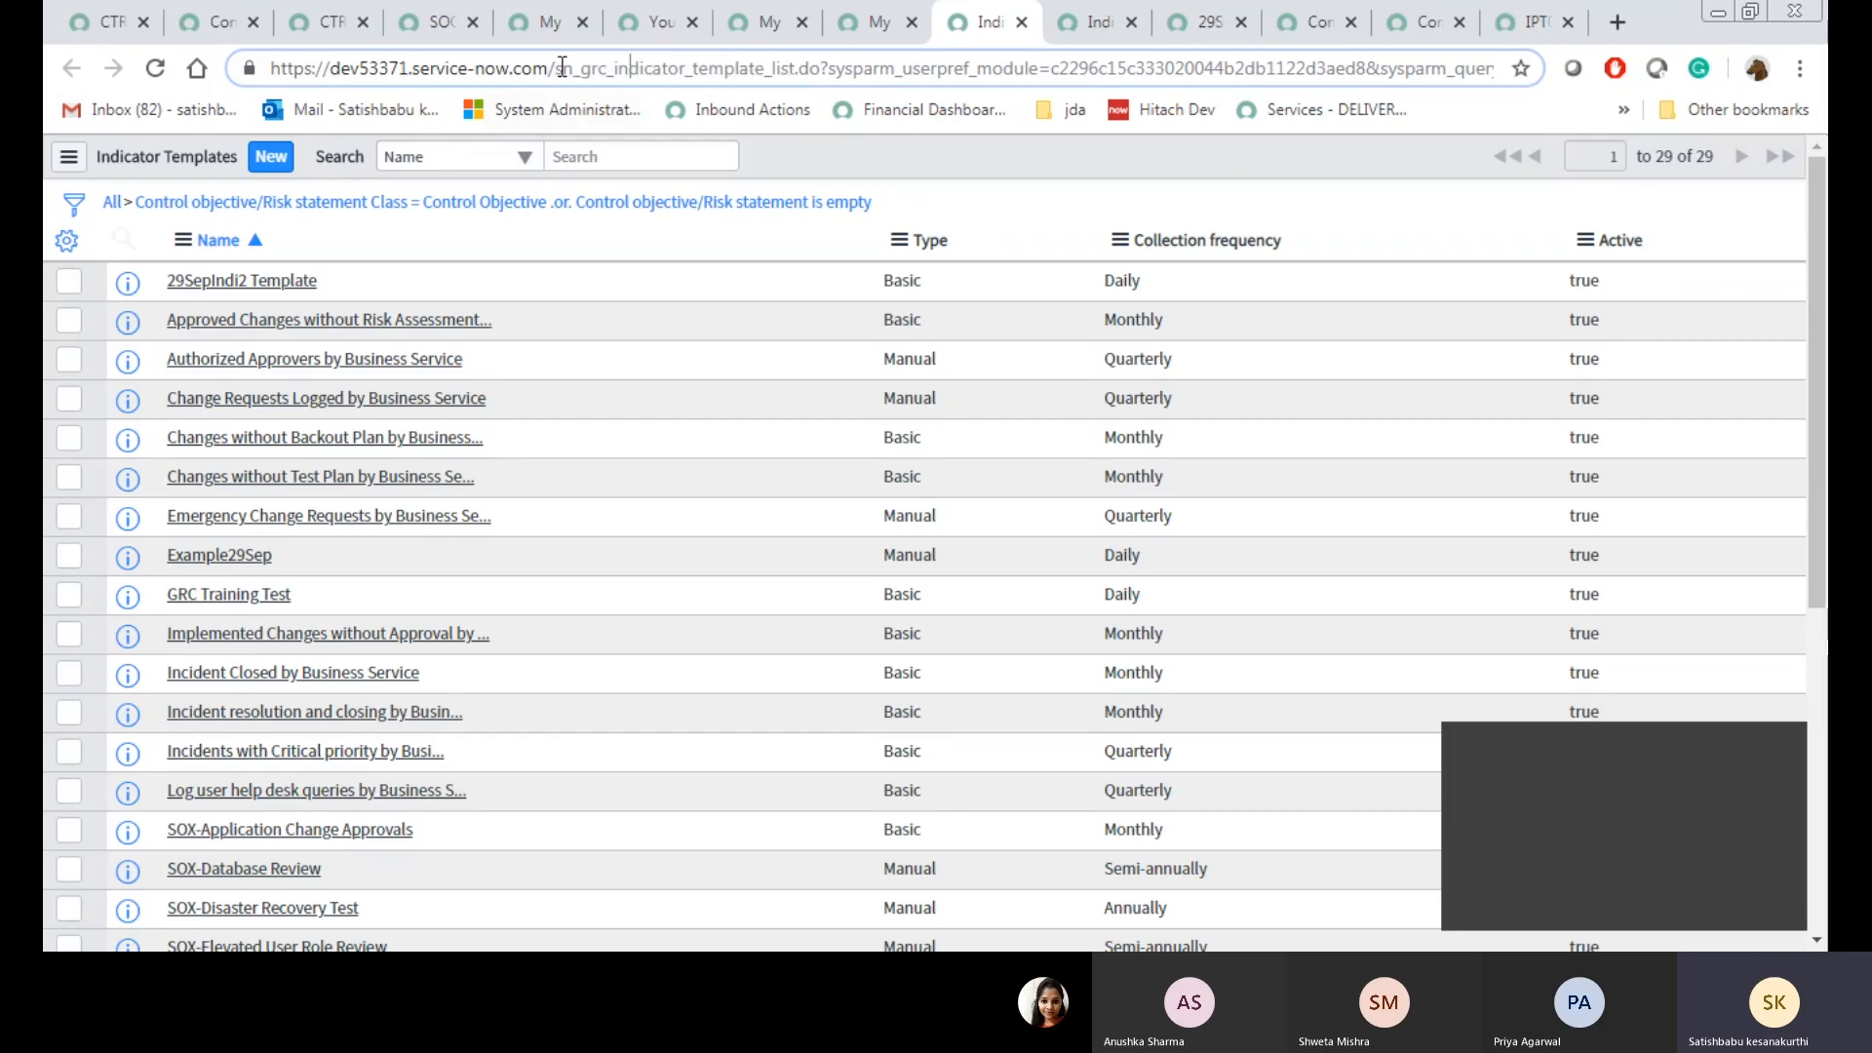
{"action": "left_click_drag", "start_coordinate": [553, 70], "coordinate": [694, 70]}
{"action": "left_click", "coordinate": [692, 70]}
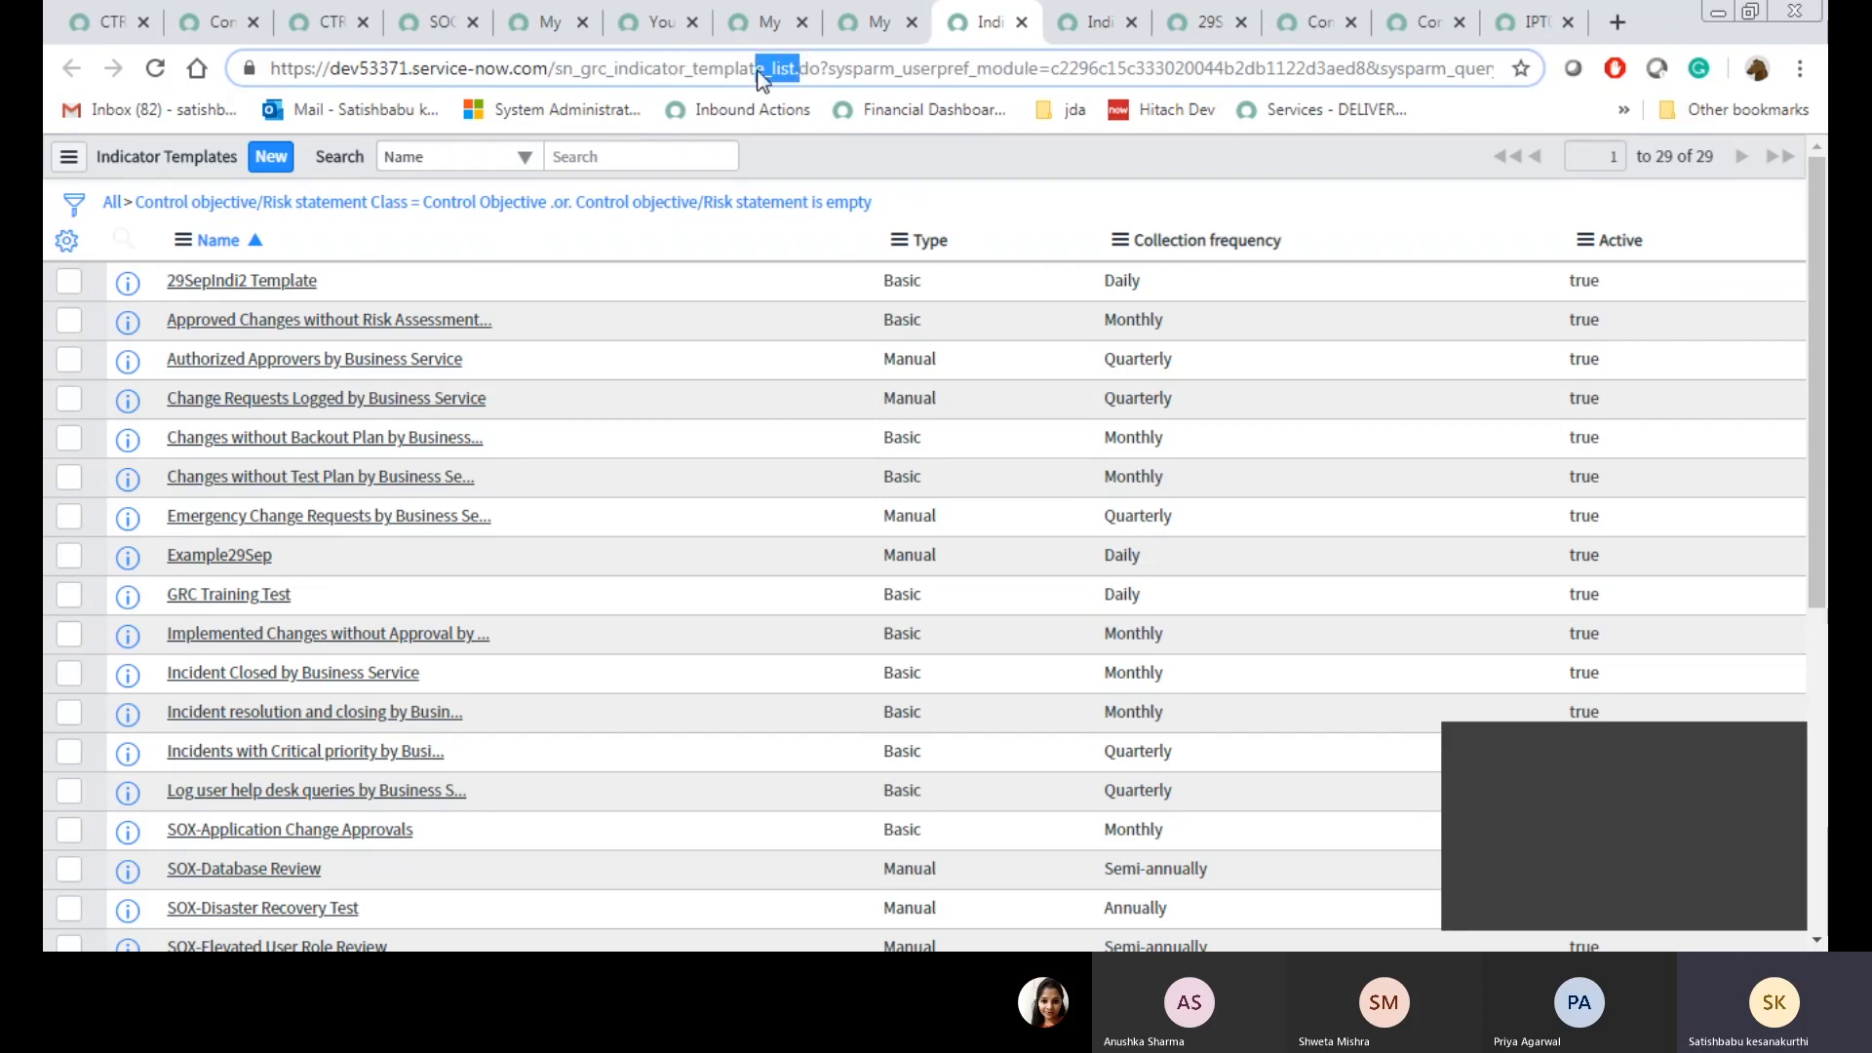
Switch to the open issue record IPT0020052 and highlight the sn_grc prefix of its table name in the URL
{"action": "left_click", "coordinate": [1535, 21]}
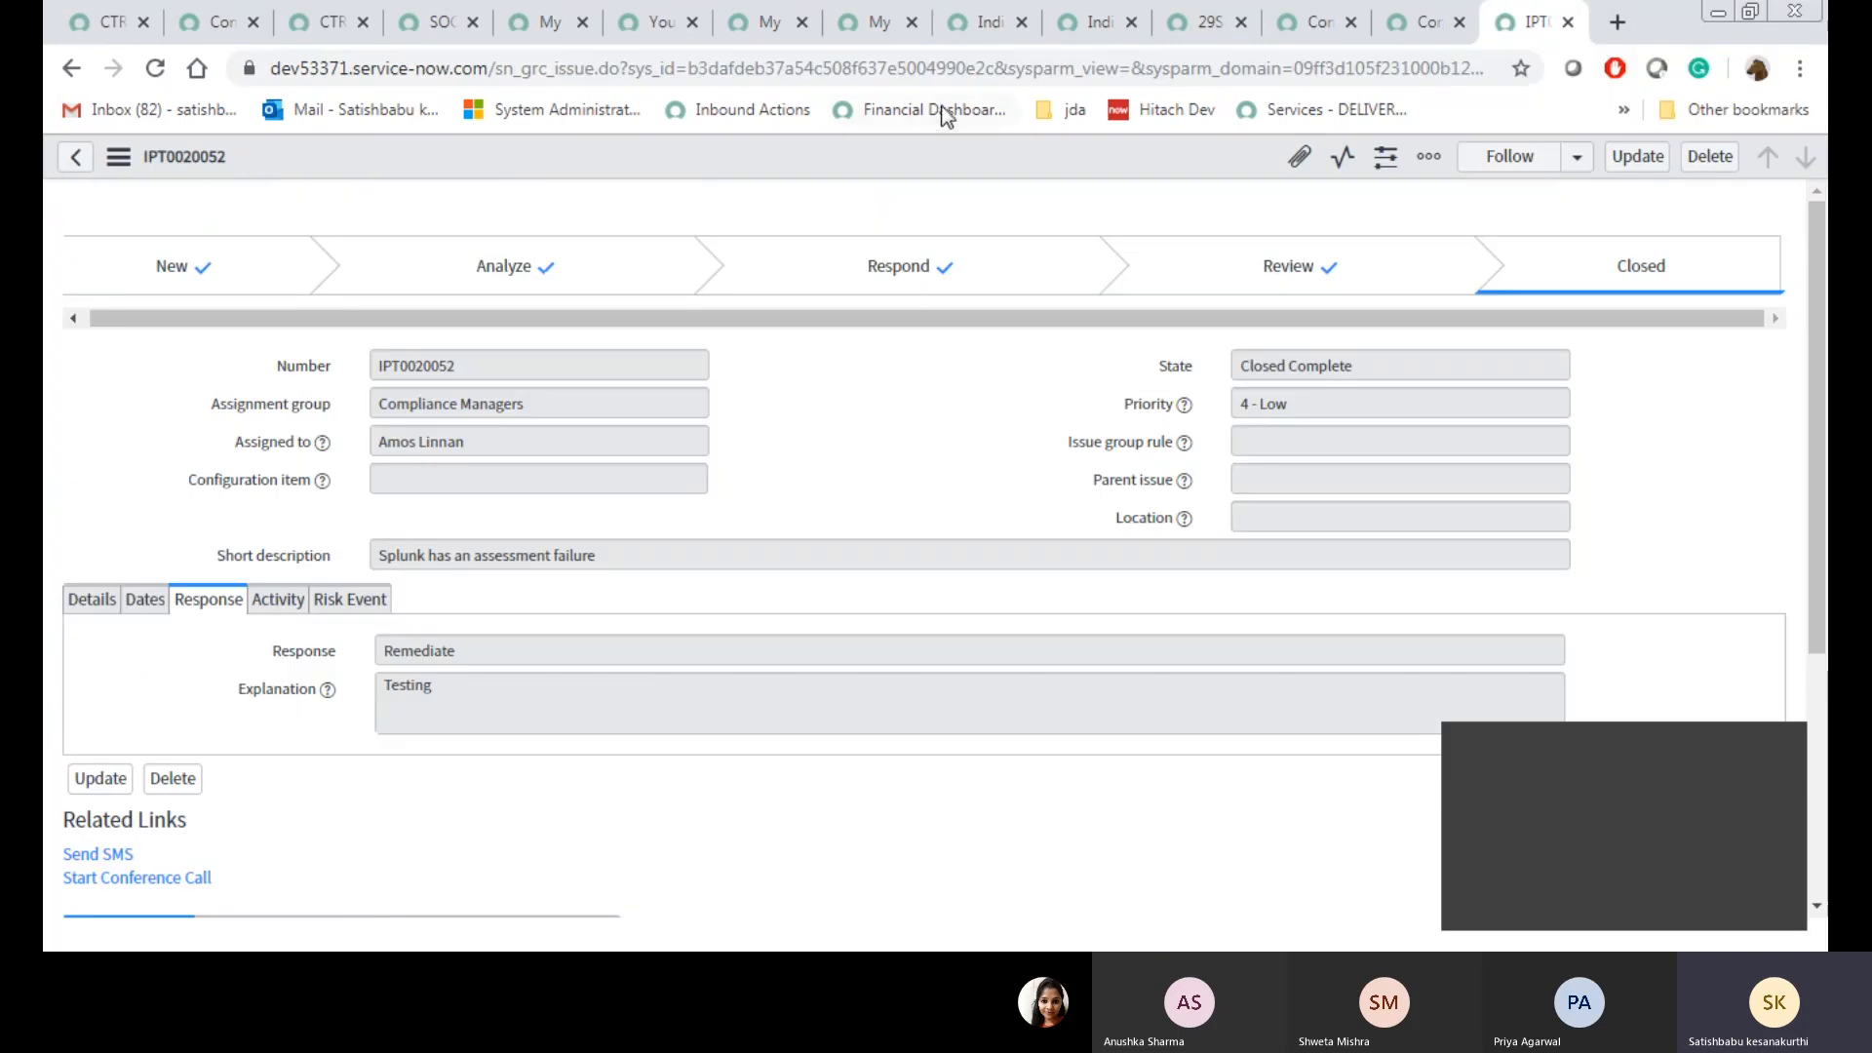
{"action": "left_click_drag", "start_coordinate": [505, 68], "coordinate": [571, 75]}
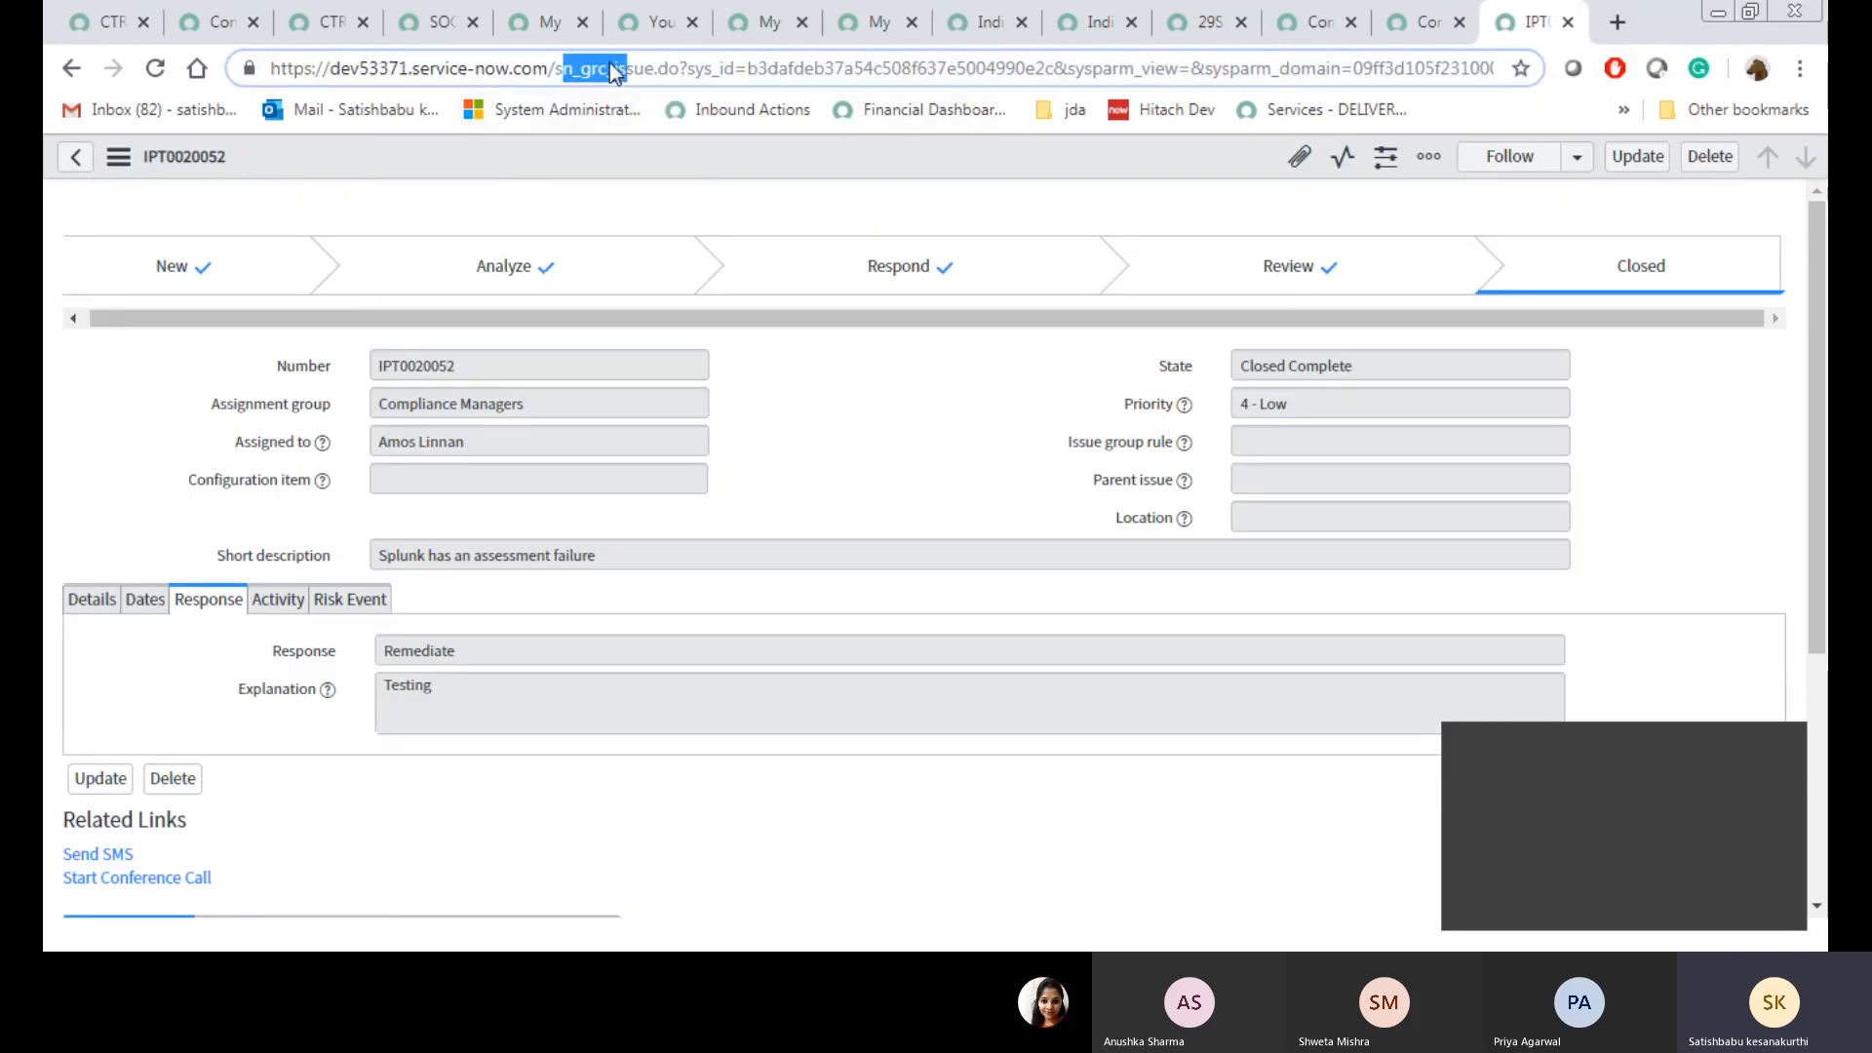
{"action": "left_click", "coordinate": [613, 67]}
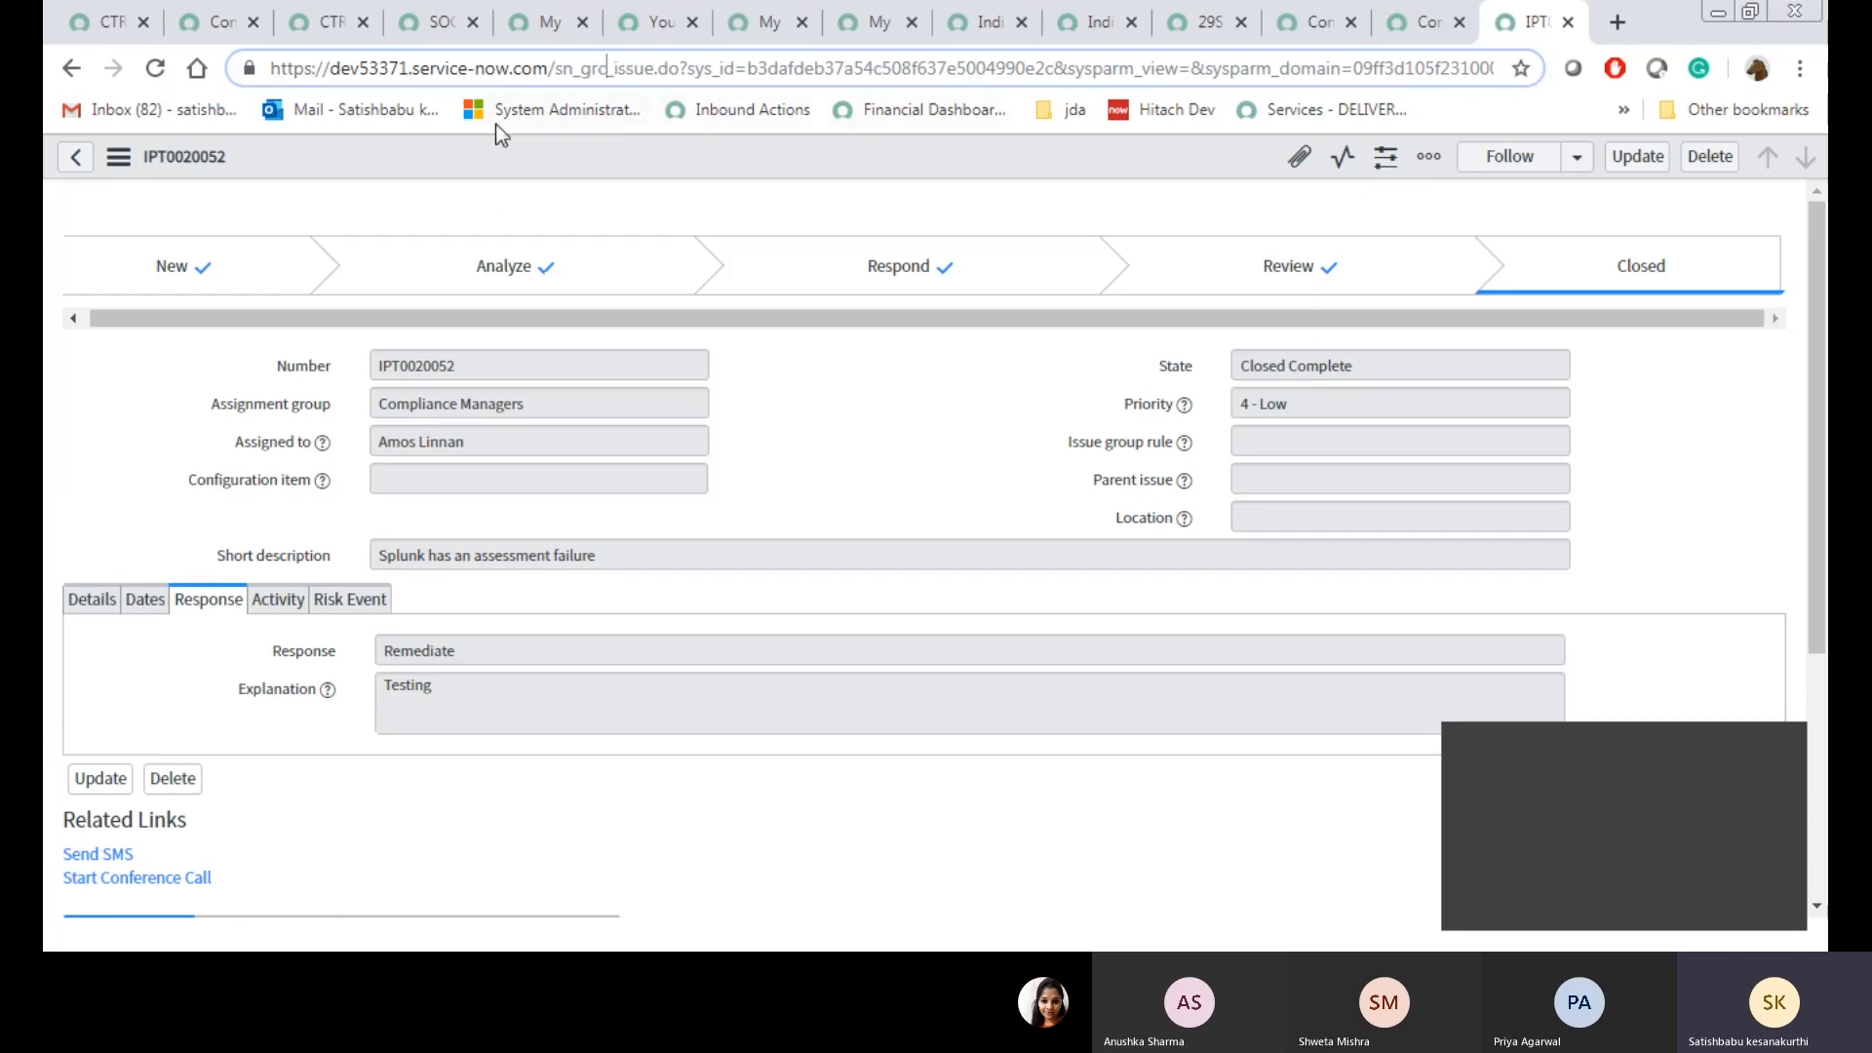
Return to the Indicator Templates list, create a new indicator template record and begin its name with "i"
{"action": "left_click", "coordinate": [868, 22]}
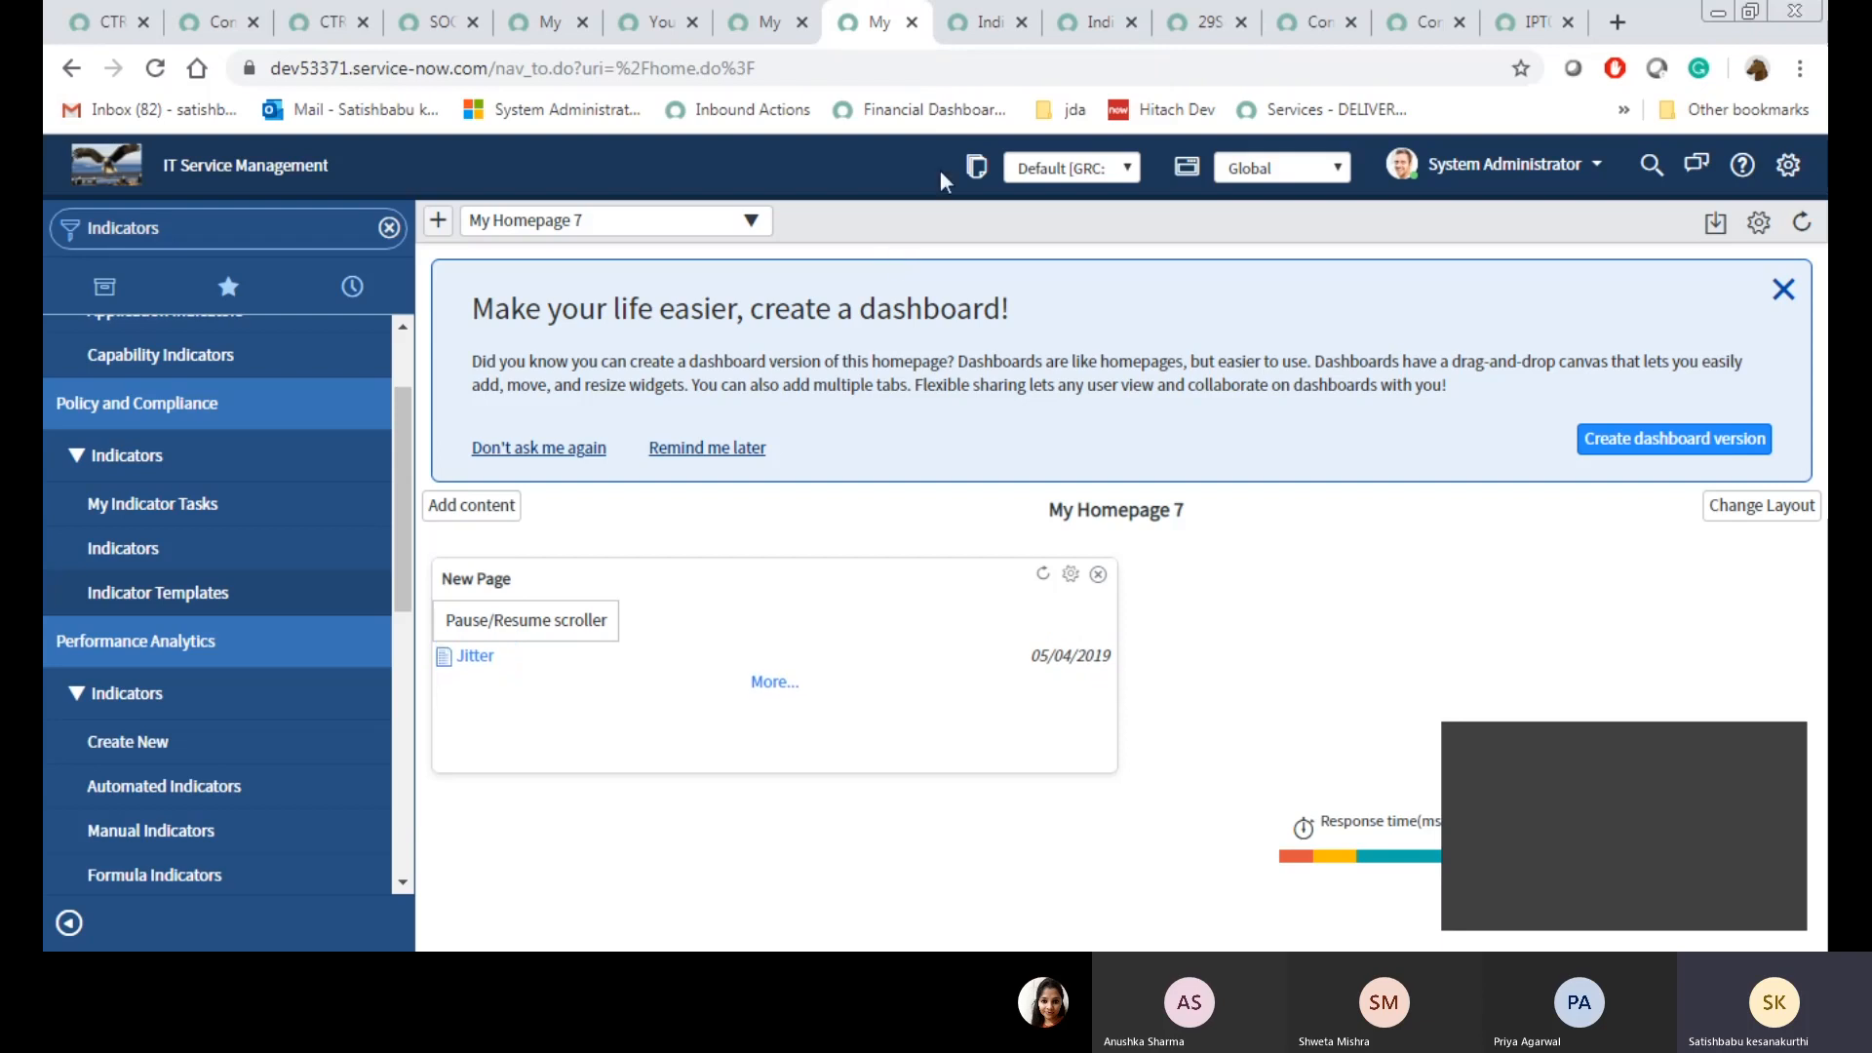
{"action": "left_click", "coordinate": [986, 18]}
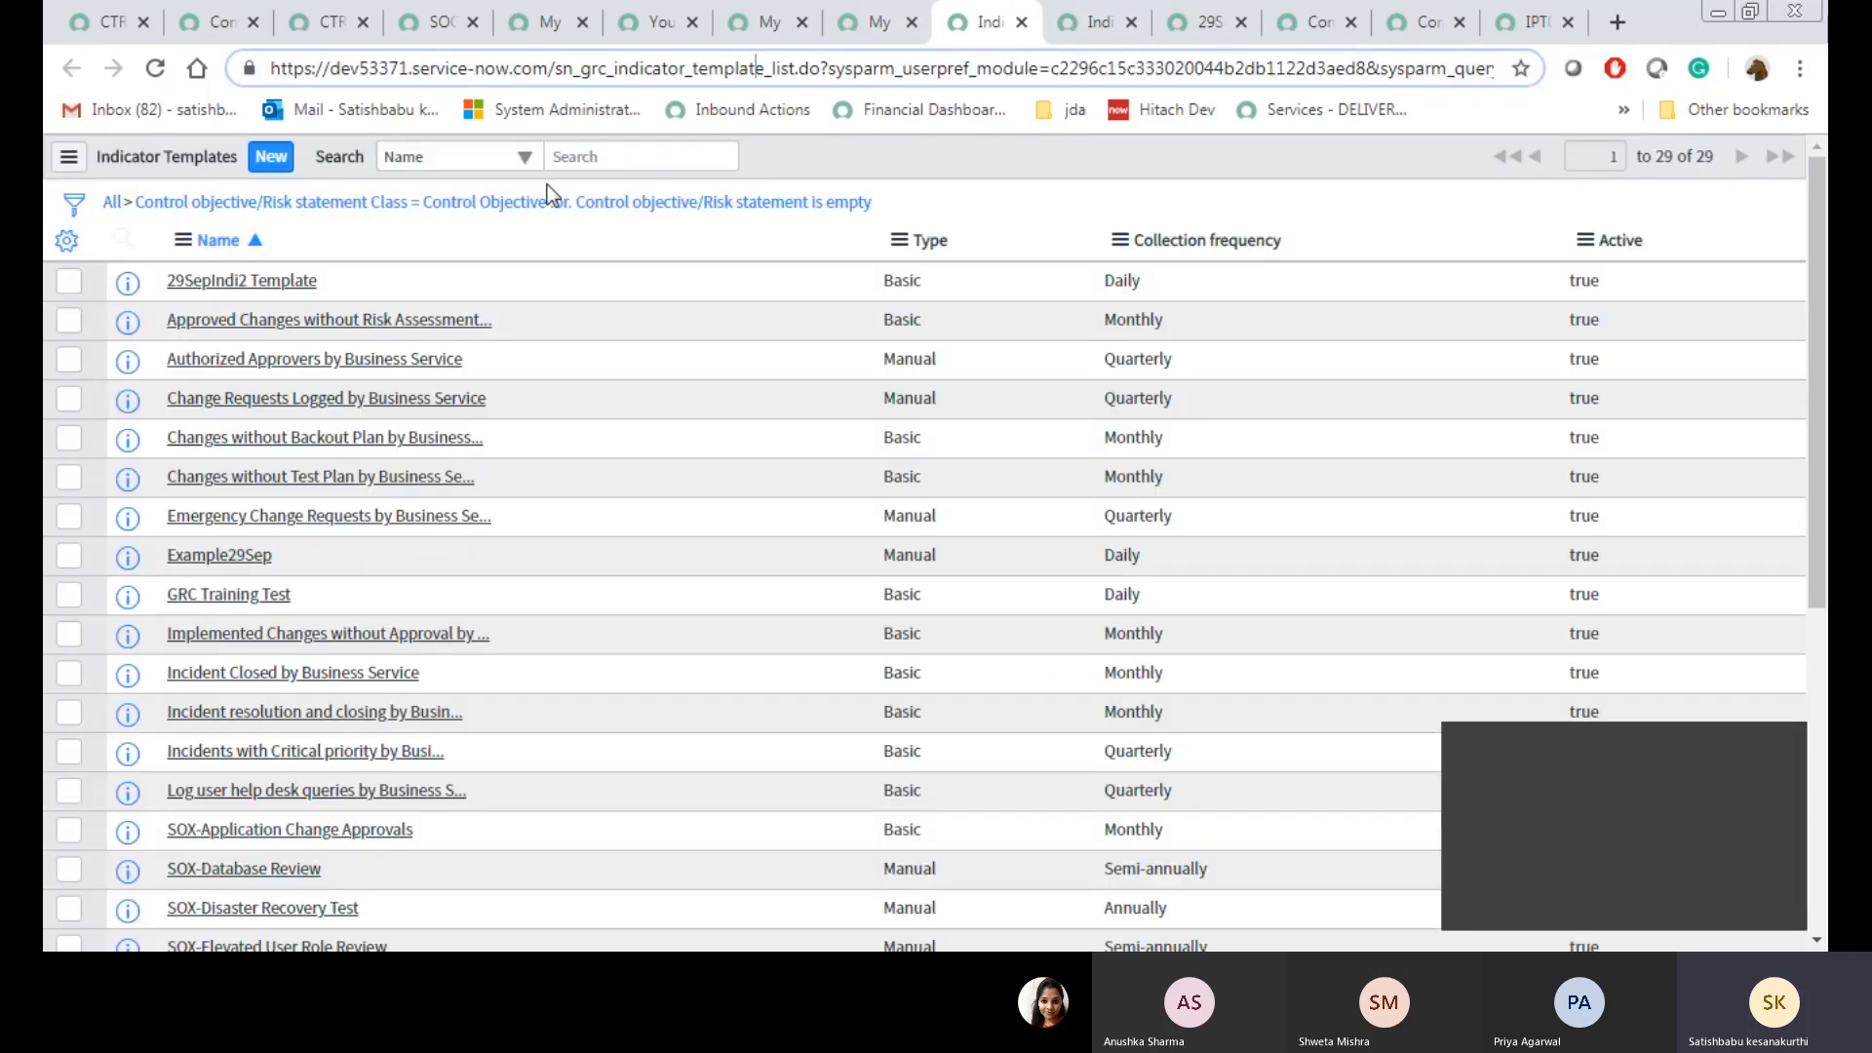
{"action": "left_click", "coordinate": [466, 250]}
{"action": "left_click", "coordinate": [271, 156]}
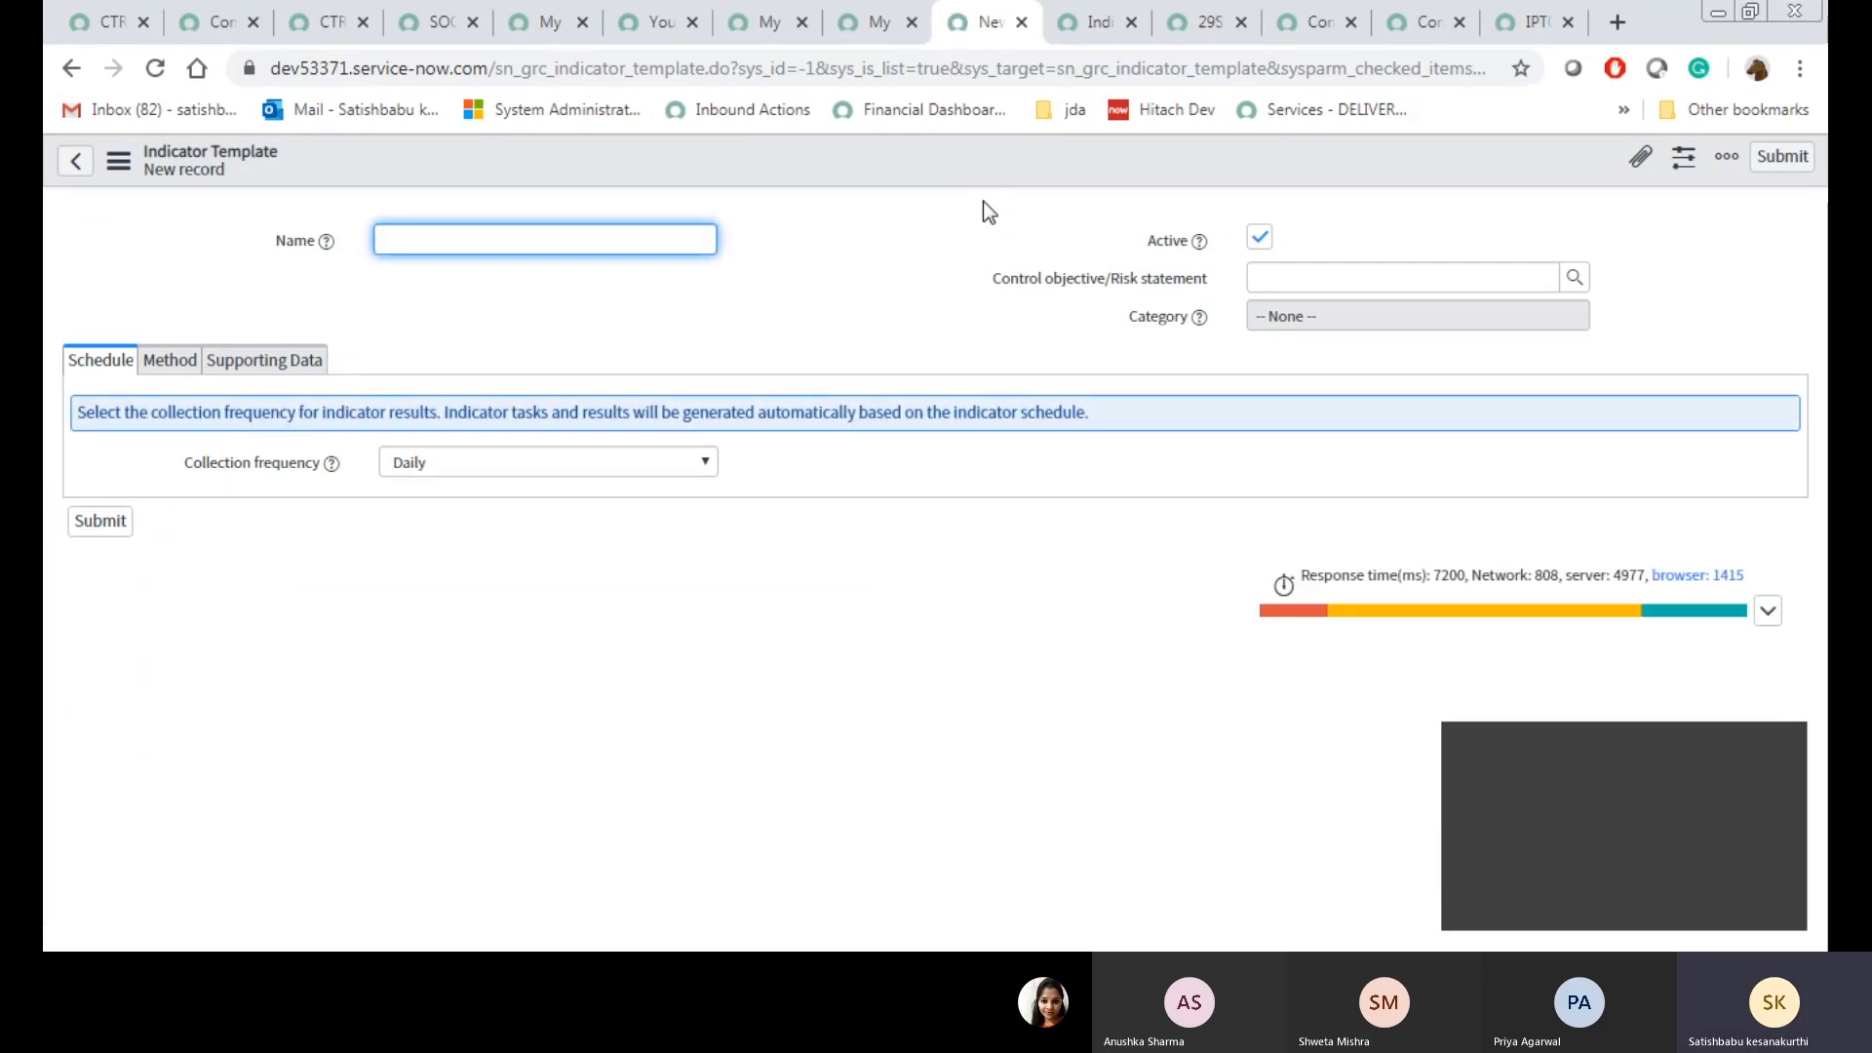
{"action": "left_click", "coordinate": [686, 239]}
{"action": "type", "text": "i"}
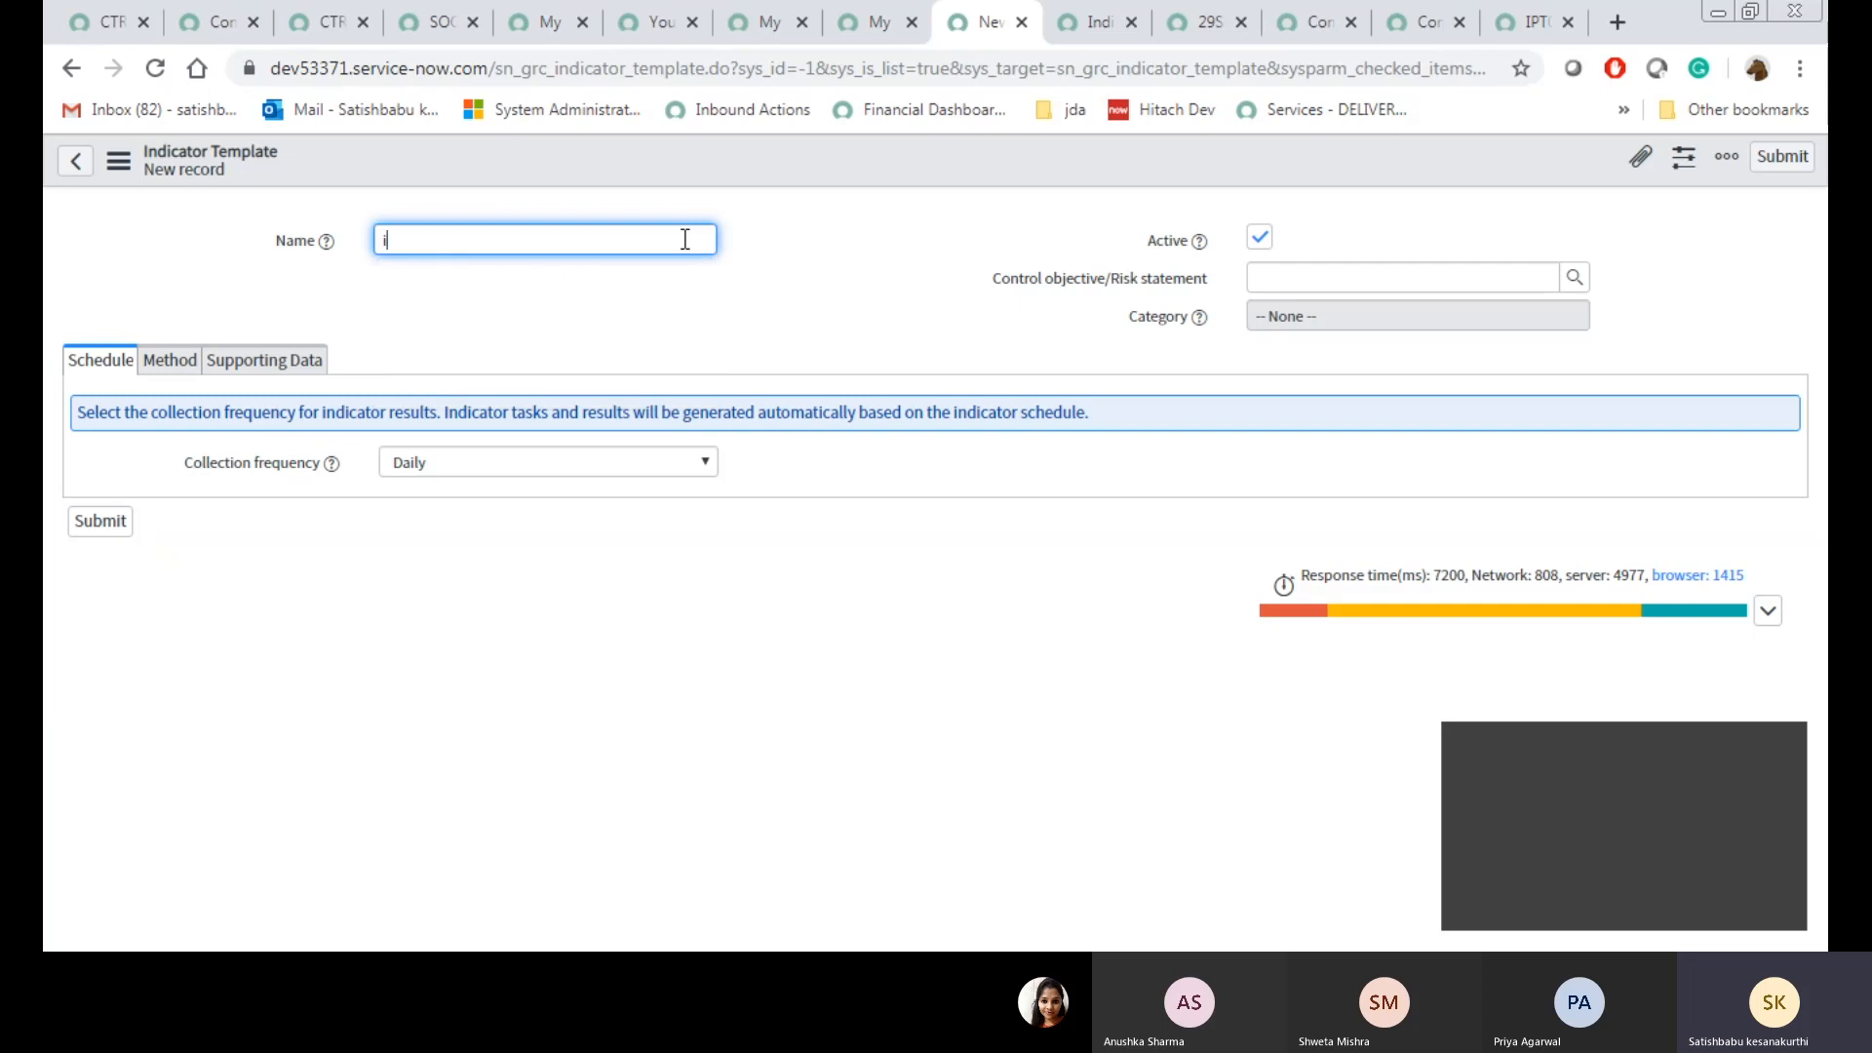